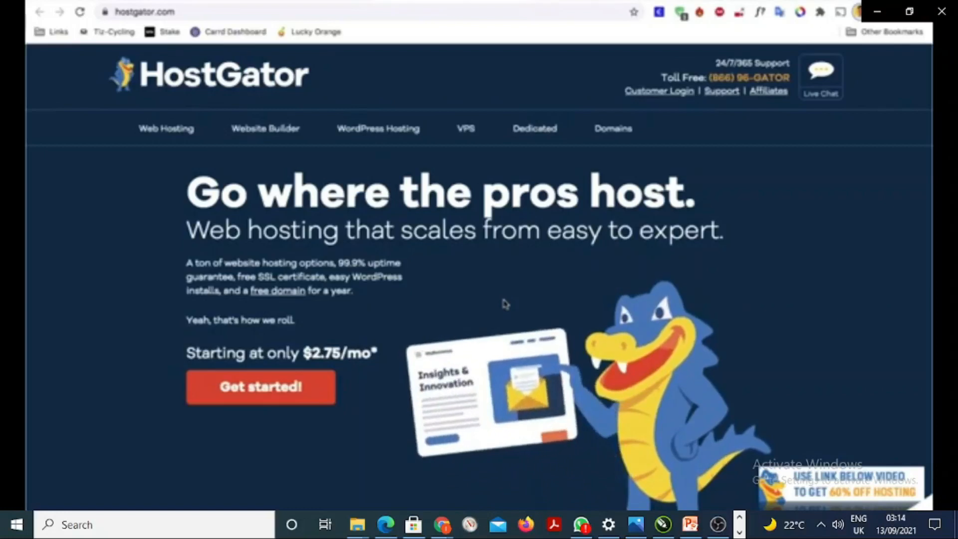
# Open HostGator's shared hosting plans and compare the Hatchling, Baby and Business prices.
pyautogui.scroll(-1, 513, 289)
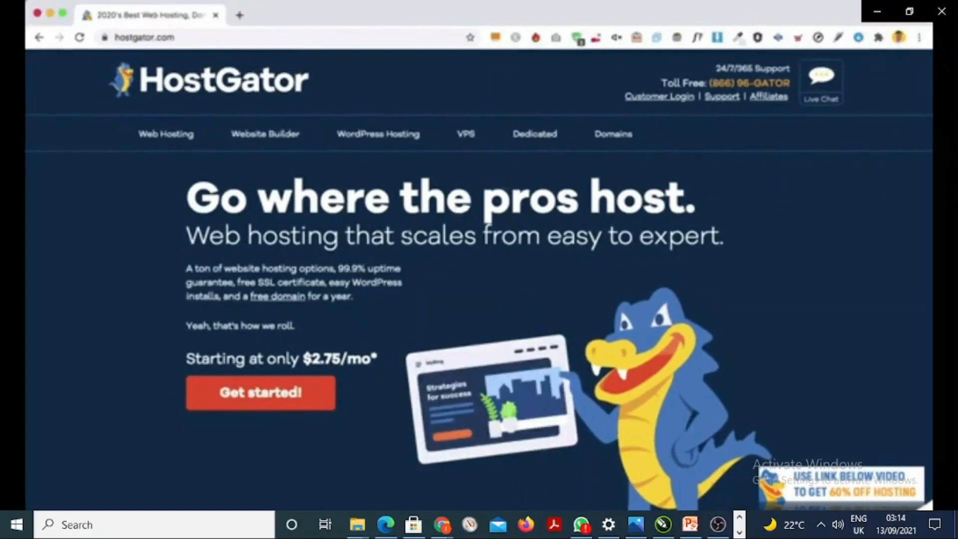
pyautogui.click(277, 399)
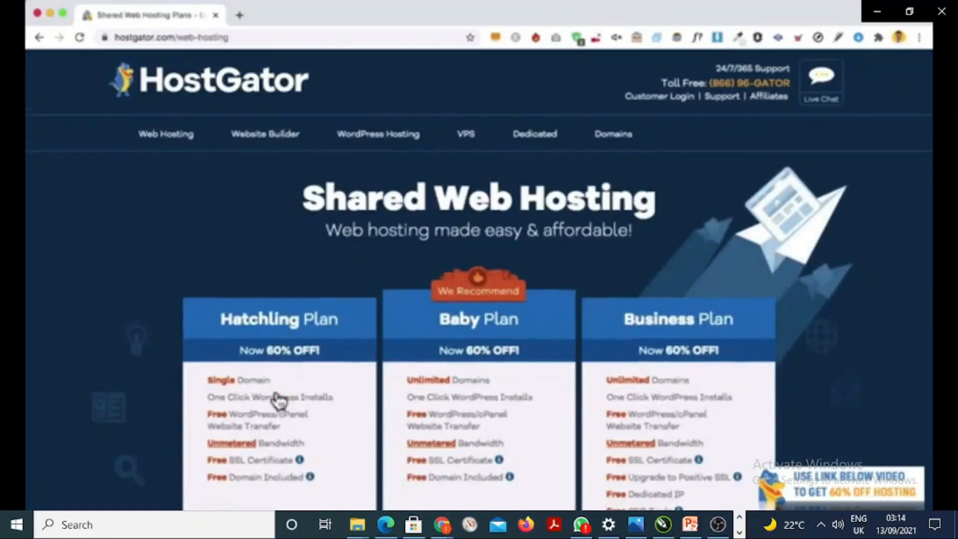
pyautogui.scroll(-3, 280, 399)
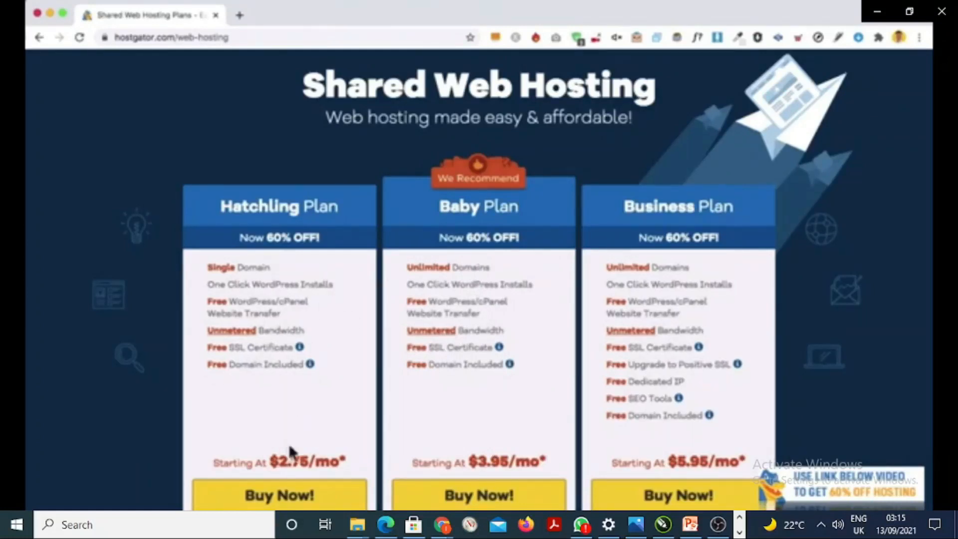
# Start buying the Hatchling plan and enter the chosen domain name with the .space extension.
pyautogui.click(294, 495)
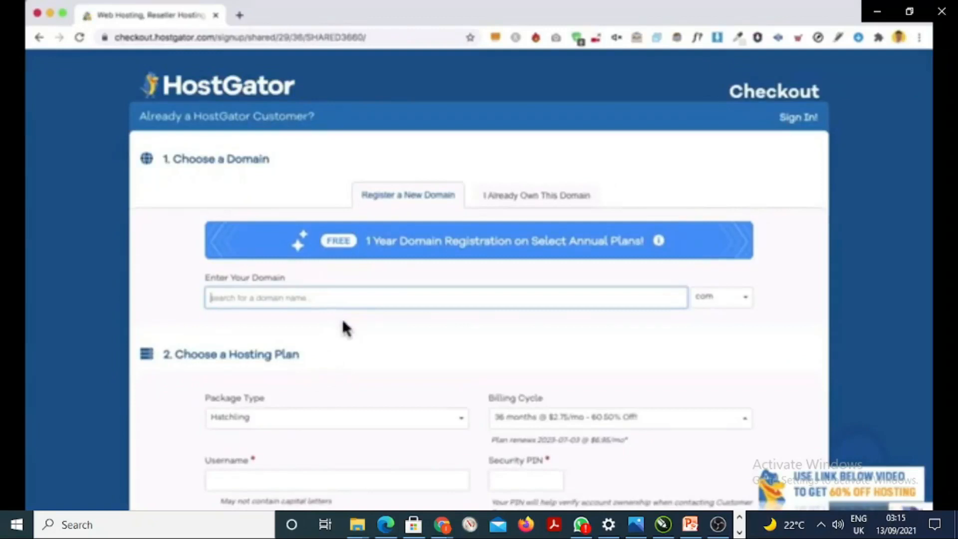
pyautogui.write('chriswina')
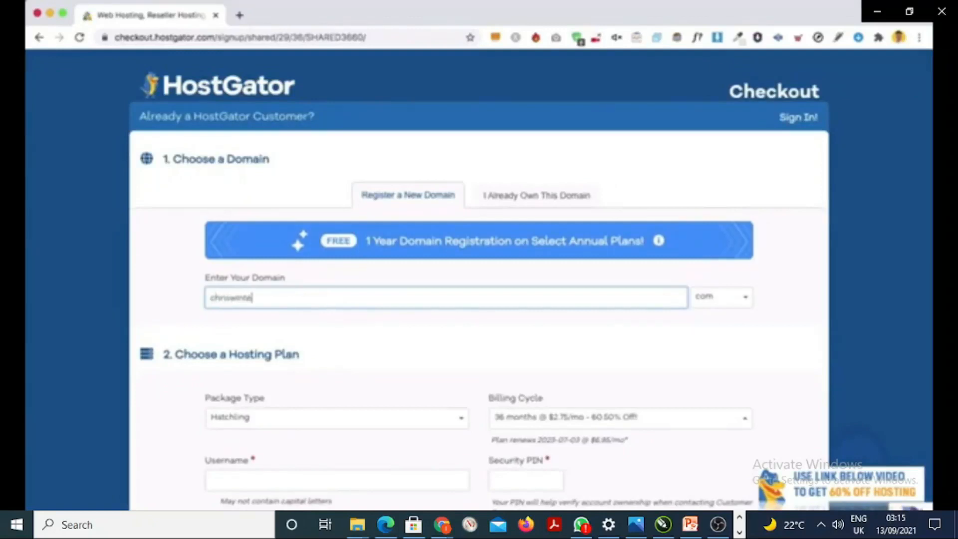
pyautogui.write('r')
pyautogui.click(720, 309)
pyautogui.click(718, 312)
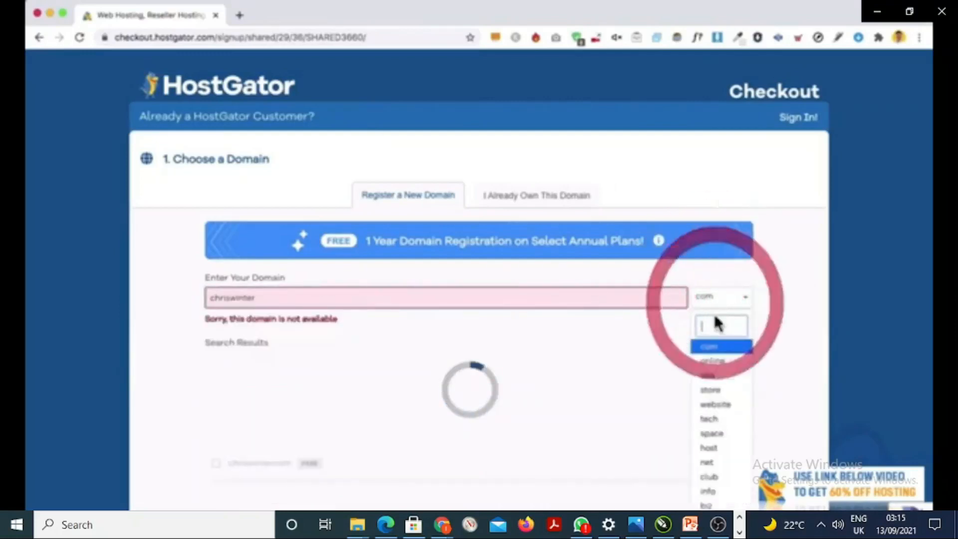
pyautogui.click(721, 433)
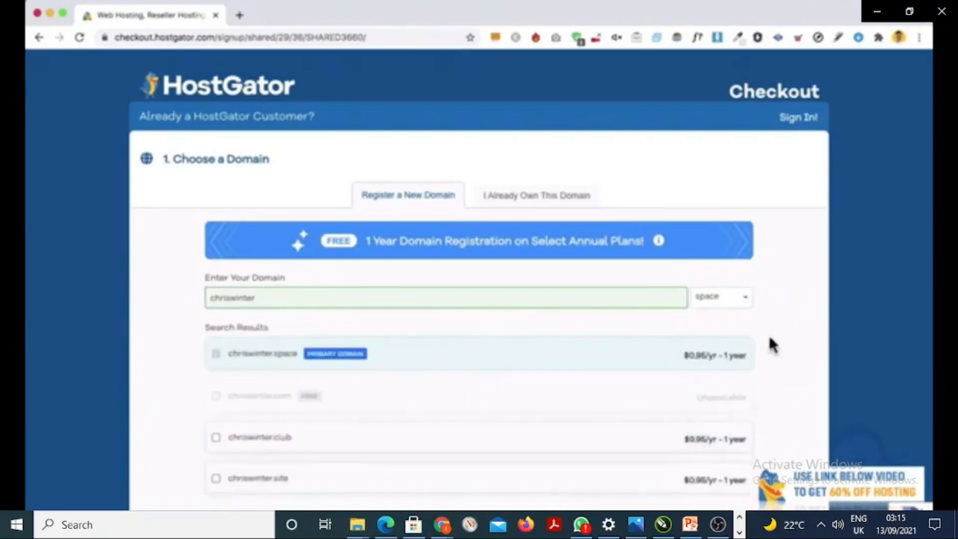
# Turn off Domain Privacy for the new domain.
pyautogui.scroll(-1, 737, 313)
pyautogui.scroll(-10, 737, 306)
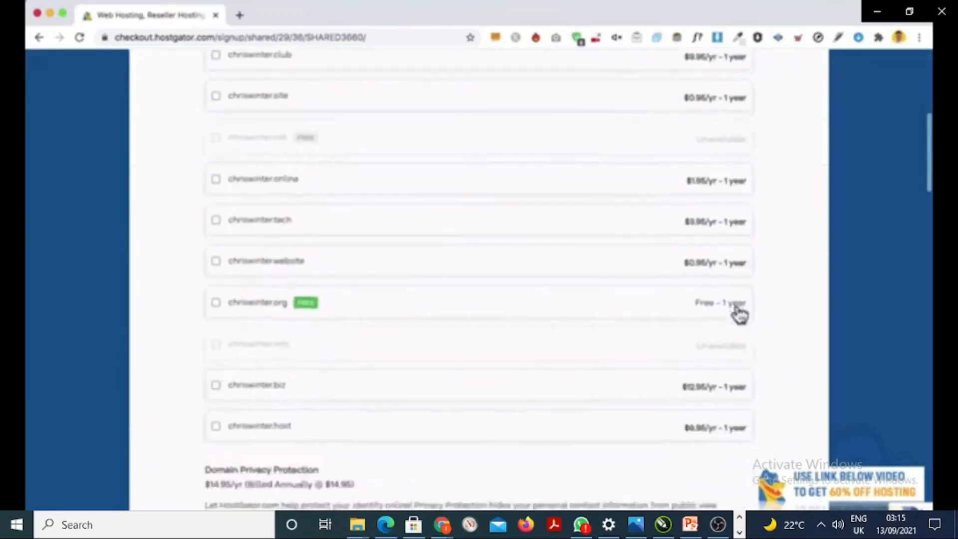
pyautogui.scroll(-1, 740, 313)
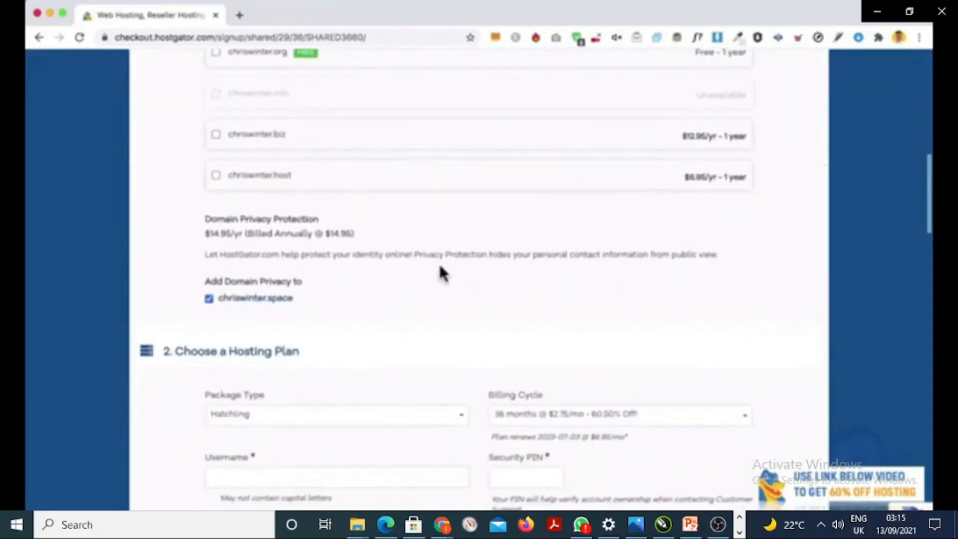
pyautogui.click(209, 301)
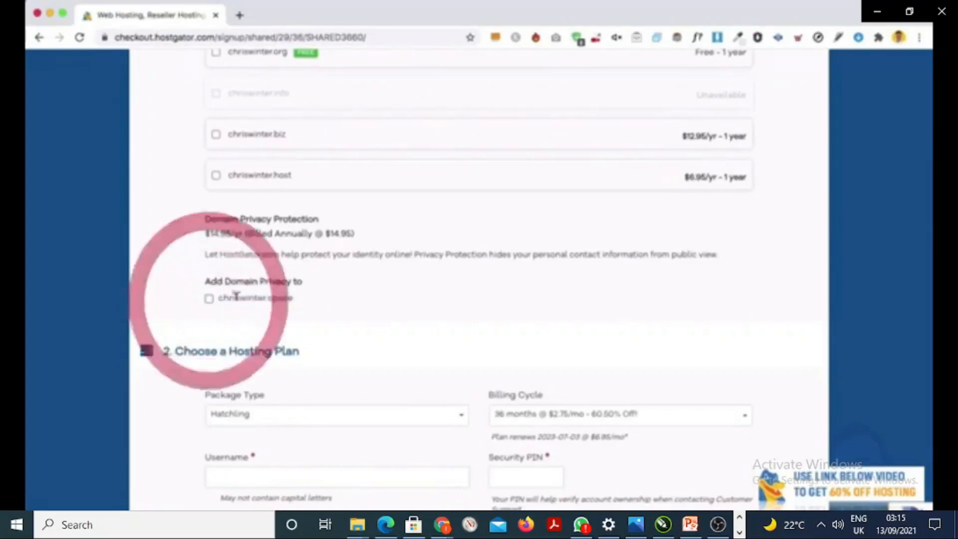
pyautogui.scroll(-1, 256, 297)
# Set the billing cycle to 12 months at $3.95/mo.
pyautogui.scroll(-2, 258, 305)
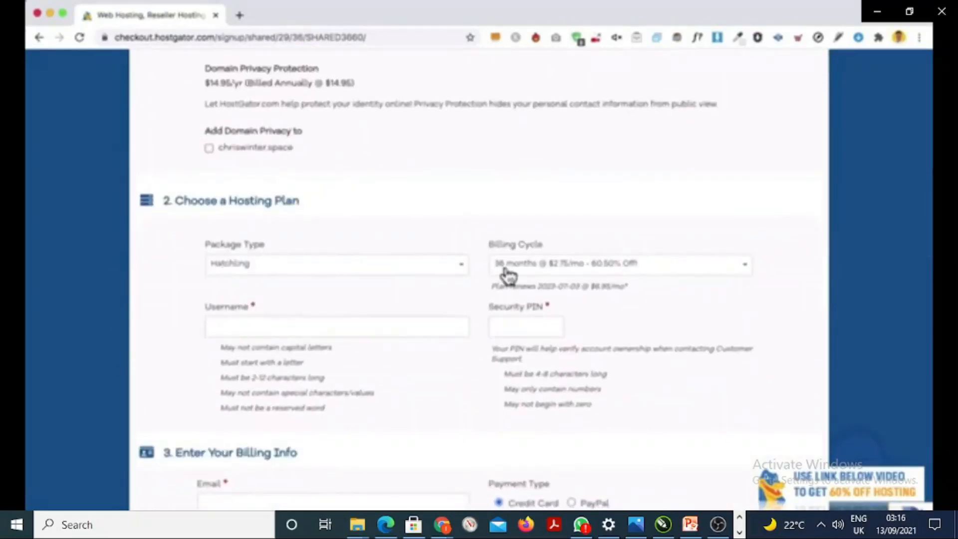
pyautogui.click(581, 274)
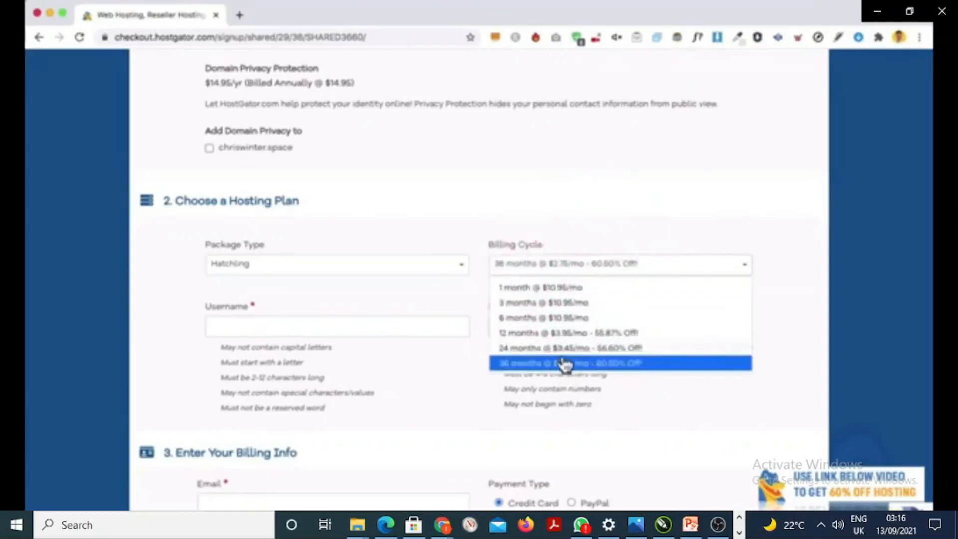
pyautogui.click(558, 332)
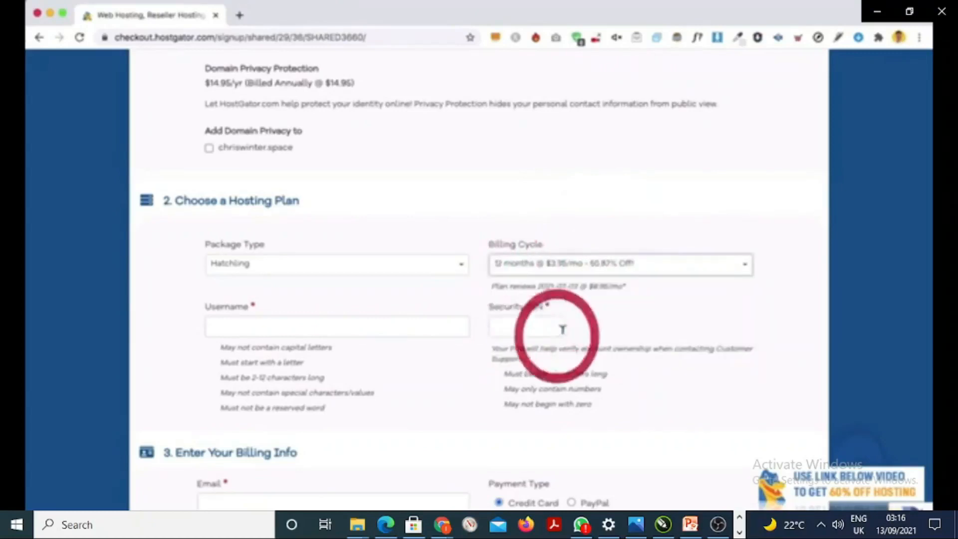
pyautogui.click(584, 272)
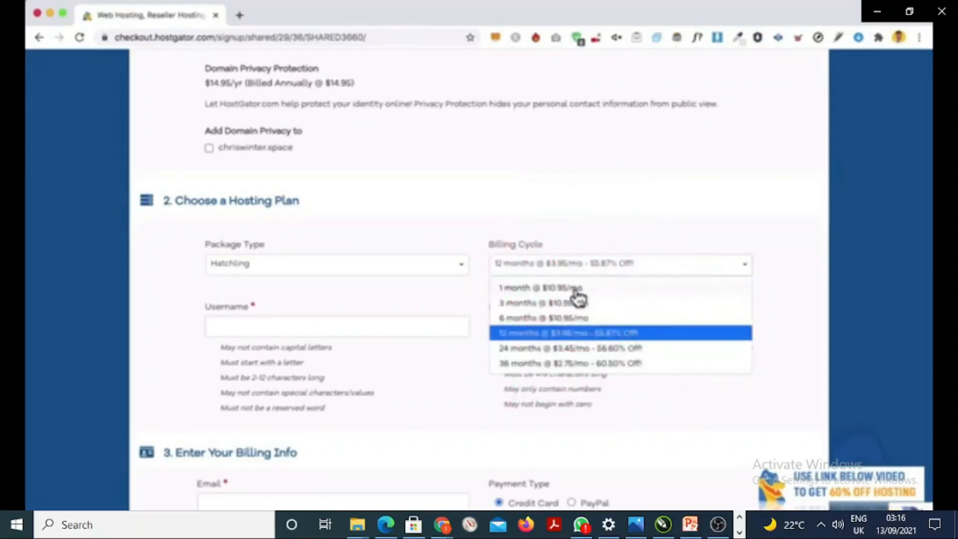
pyautogui.click(573, 287)
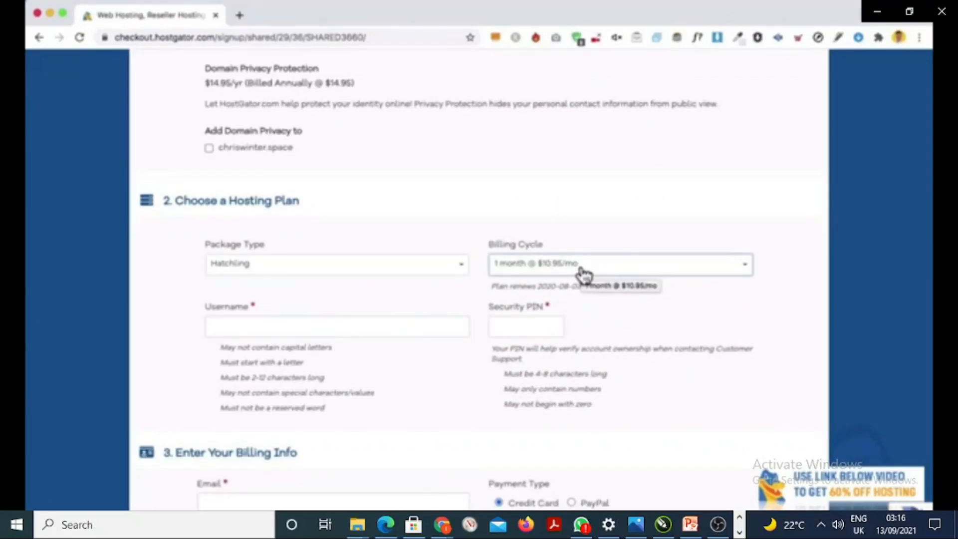
pyautogui.click(584, 274)
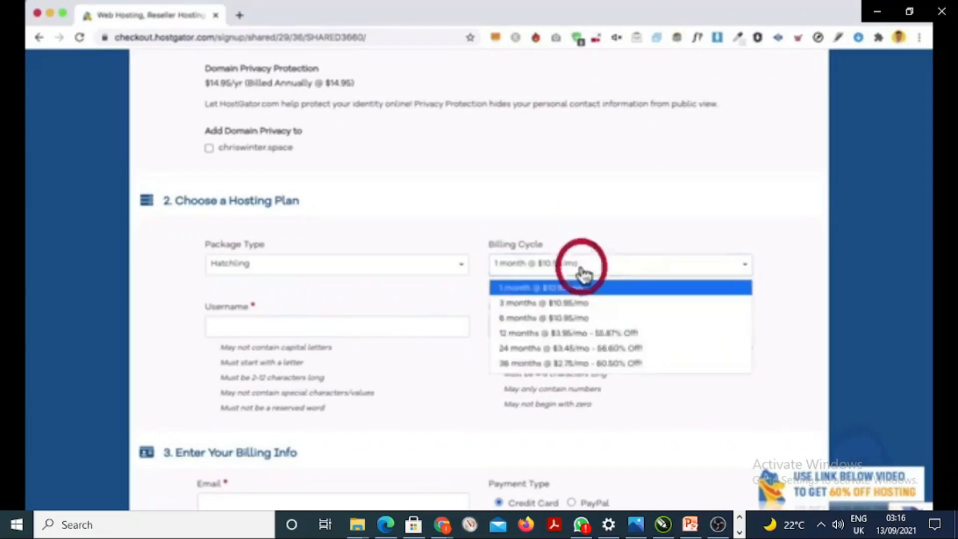
pyautogui.click(573, 334)
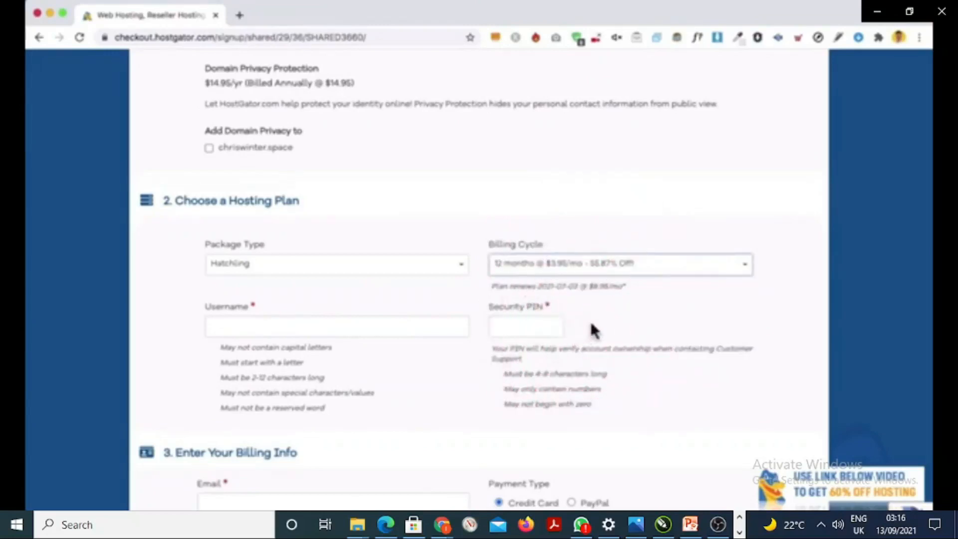
# Enter the account username and a 4-digit security PIN.
pyautogui.click(374, 326)
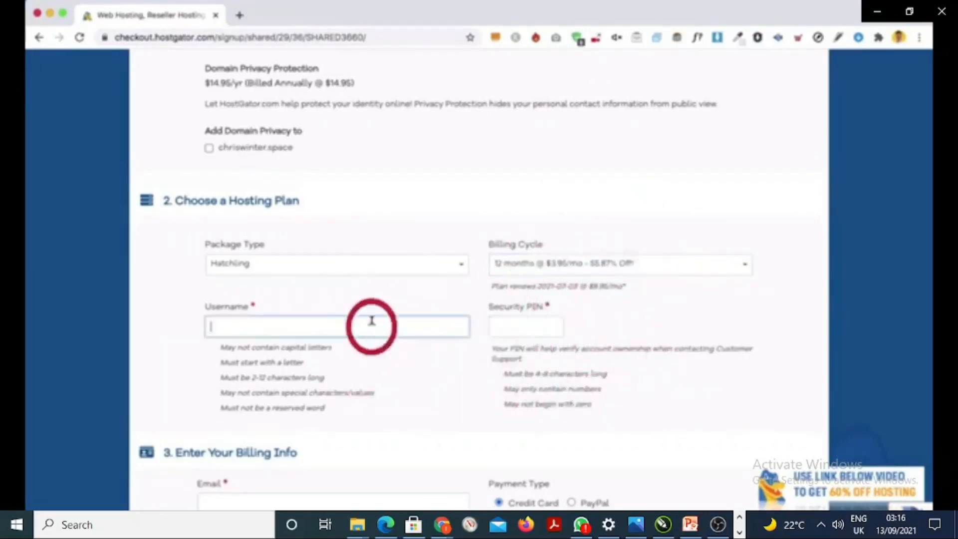
pyautogui.write('chriswinter')
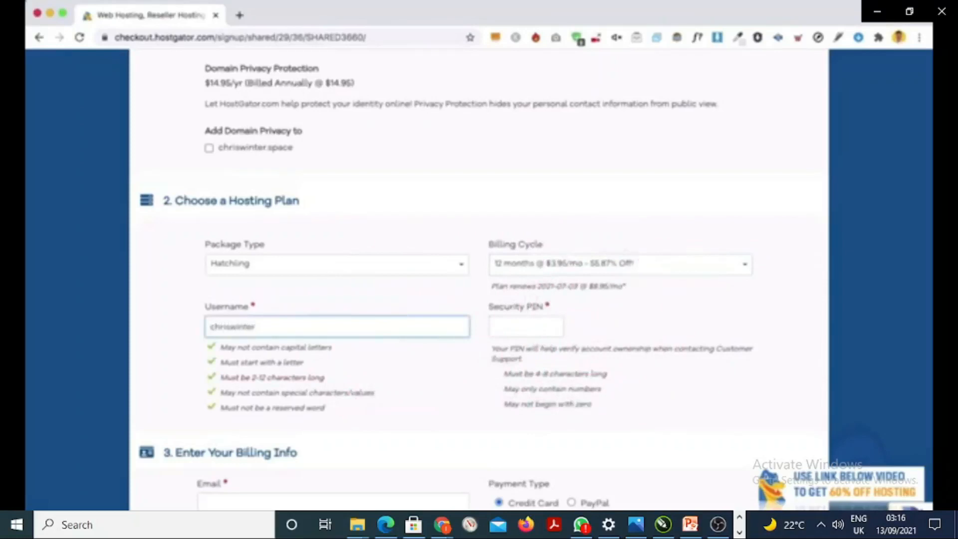
pyautogui.write('1')
pyautogui.click(560, 319)
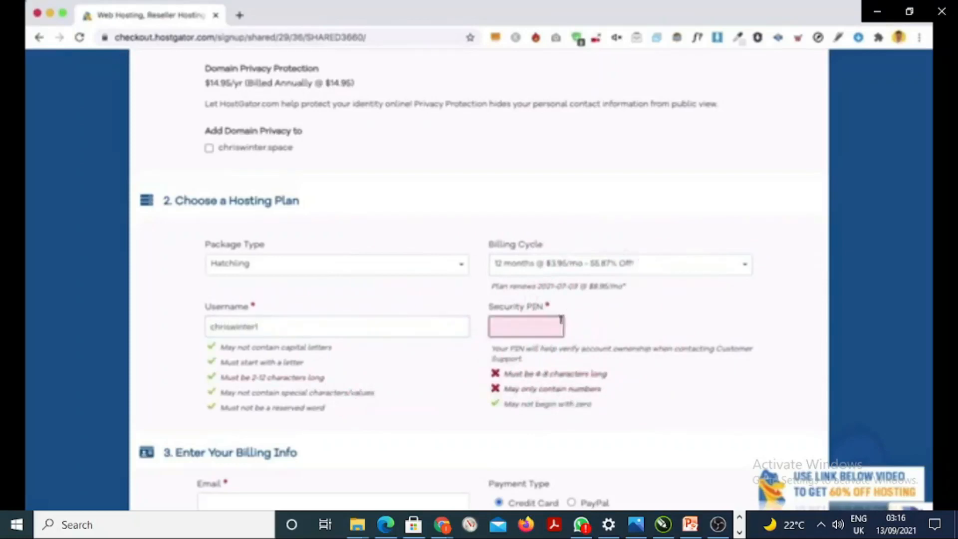
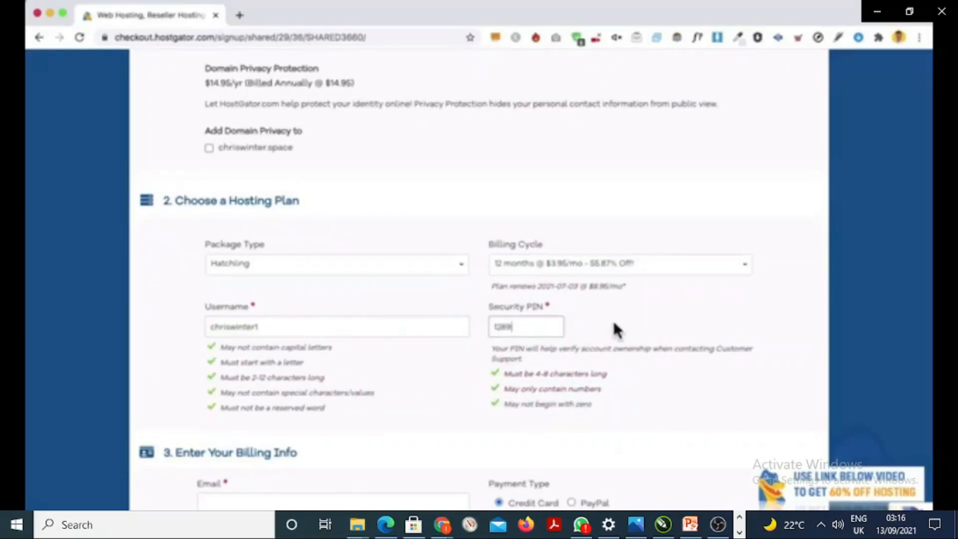
pyautogui.scroll(-1, 615, 325)
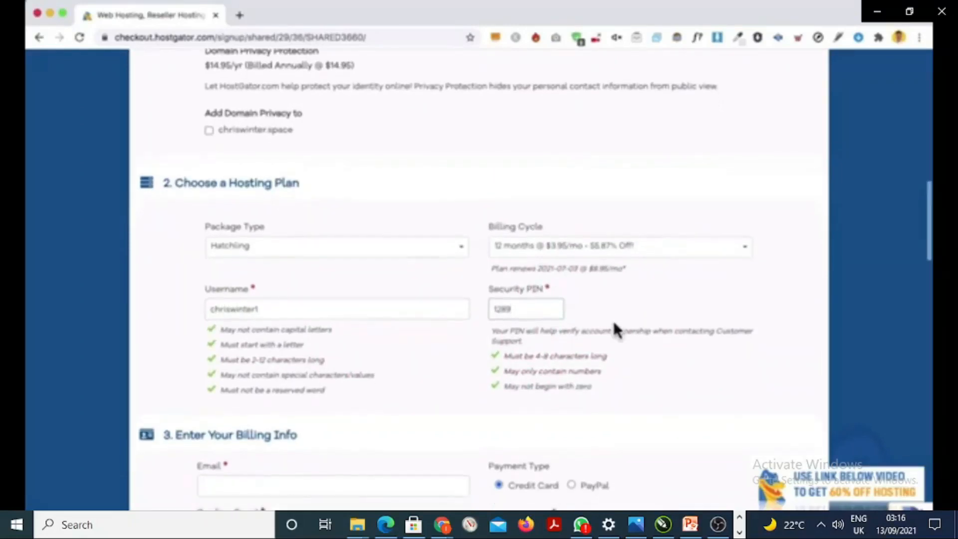
# Leave the SiteLock and CodeGuard add-ons unticked and scroll down to Review Order Details.
pyautogui.scroll(-4, 615, 325)
pyautogui.scroll(-3, 617, 329)
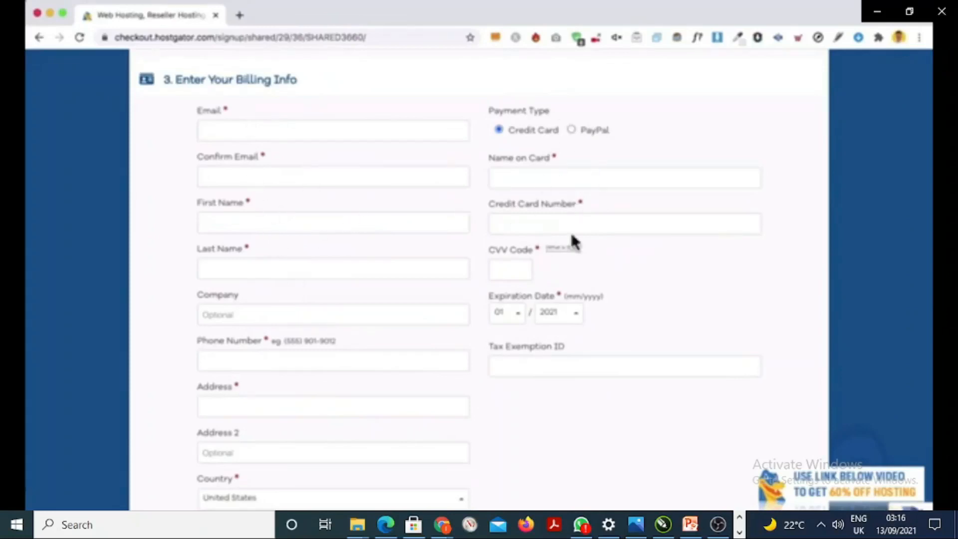
pyautogui.scroll(-10, 573, 242)
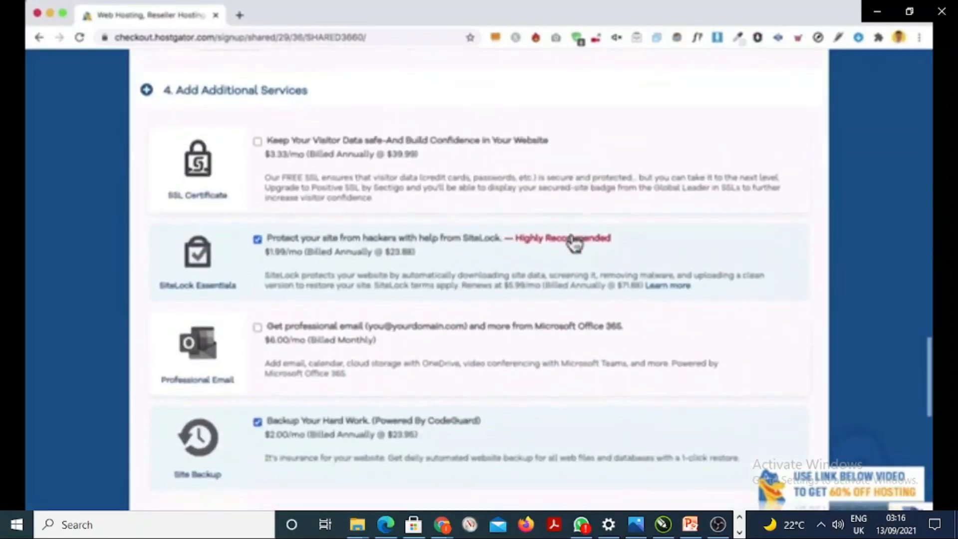
pyautogui.scroll(-1, 574, 243)
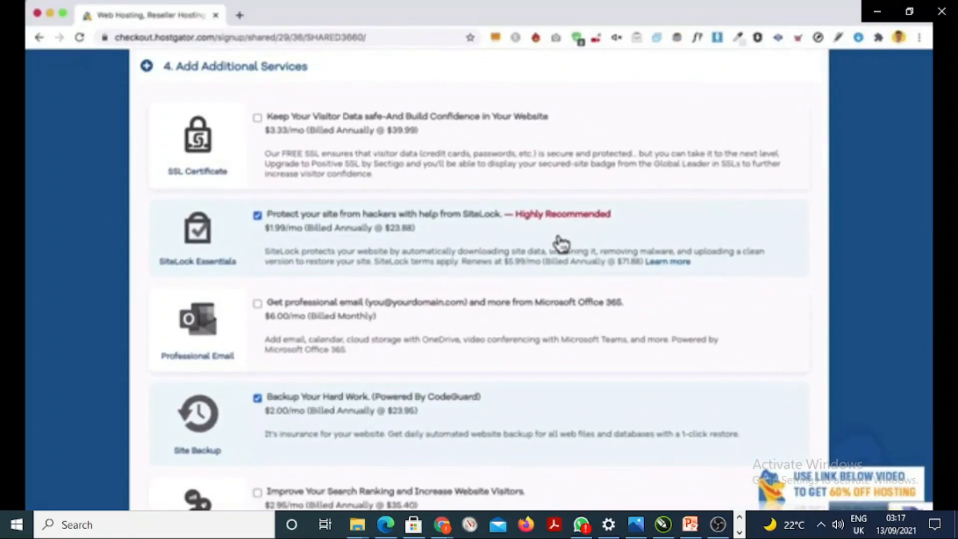
pyautogui.click(258, 218)
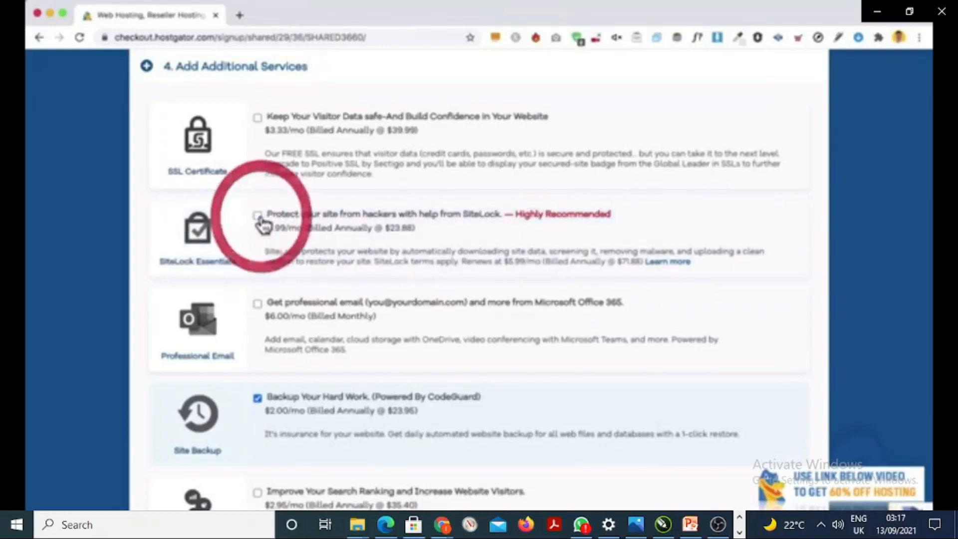
pyautogui.scroll(-3, 263, 224)
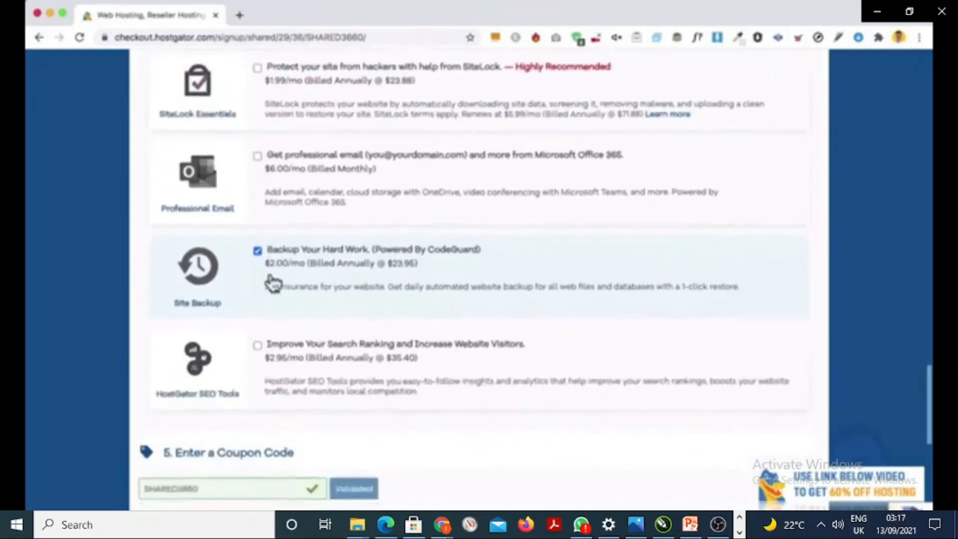
pyautogui.scroll(1, 262, 270)
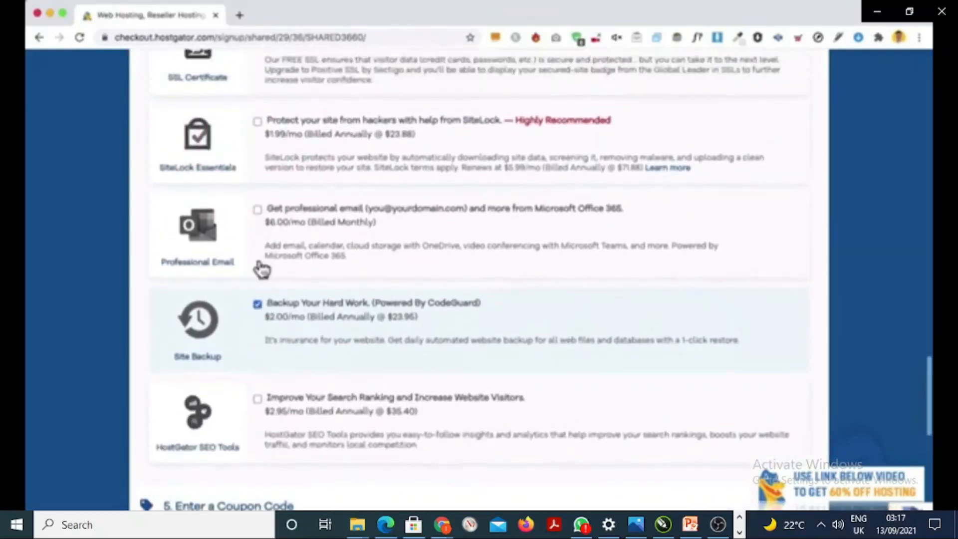
pyautogui.click(257, 306)
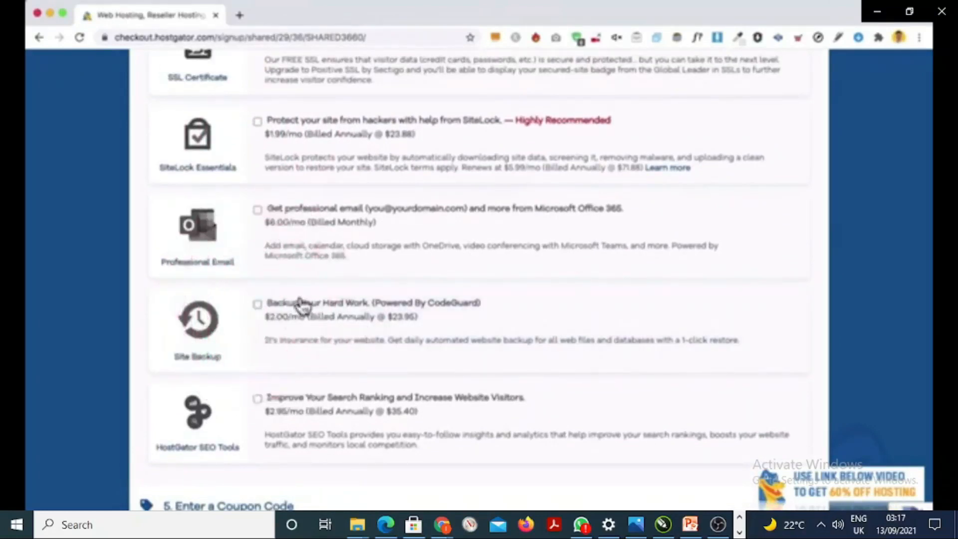
pyautogui.scroll(-10, 189, 307)
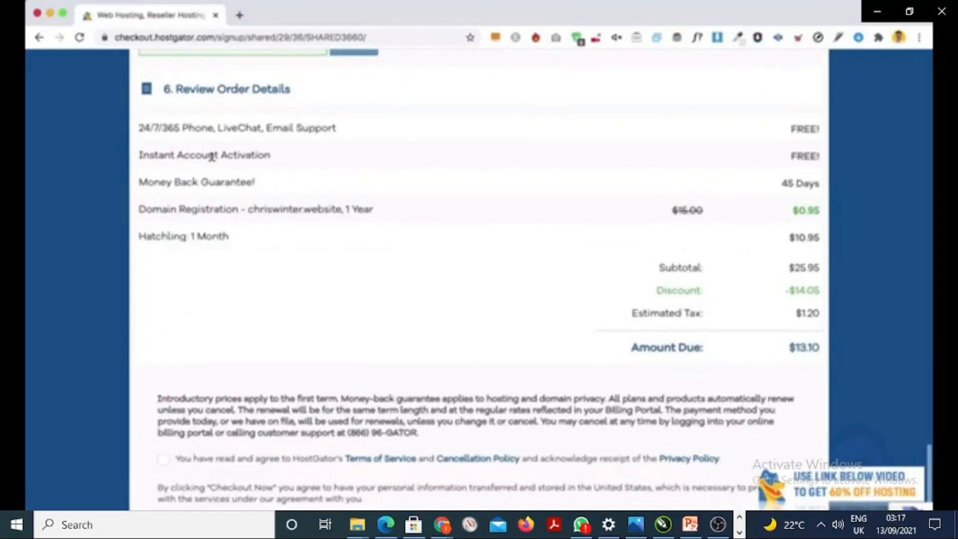
pyautogui.scroll(-3, 284, 259)
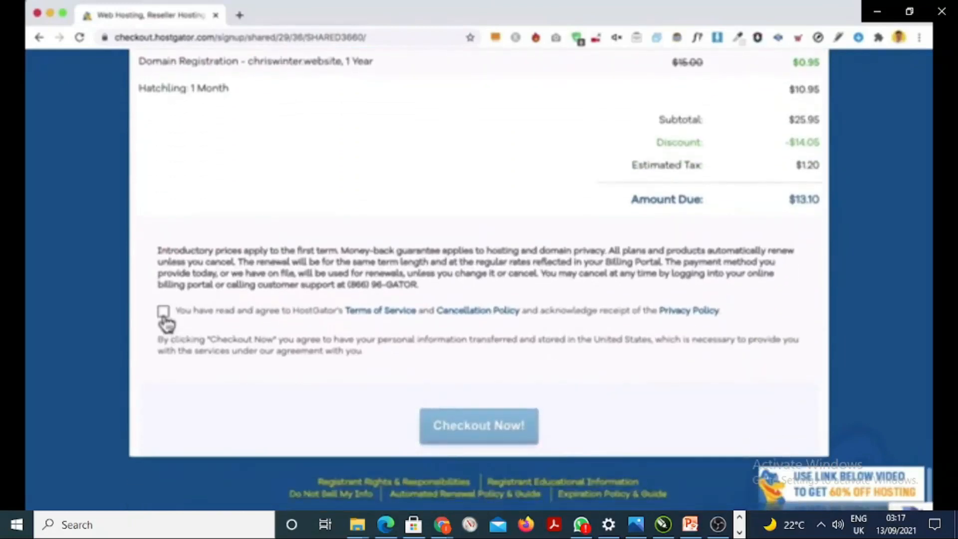
# Accept the Terms of Service and place the hosting order.
pyautogui.click(163, 312)
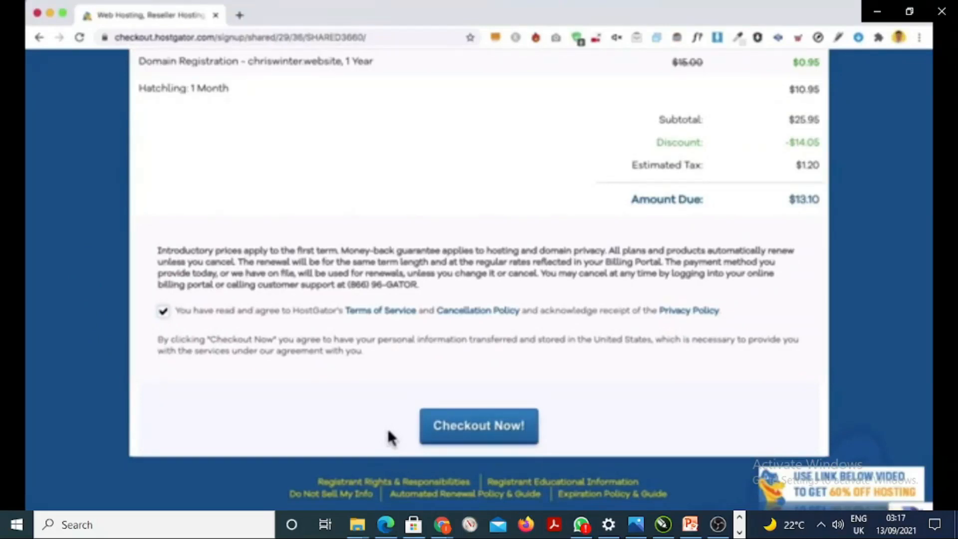
pyautogui.click(531, 423)
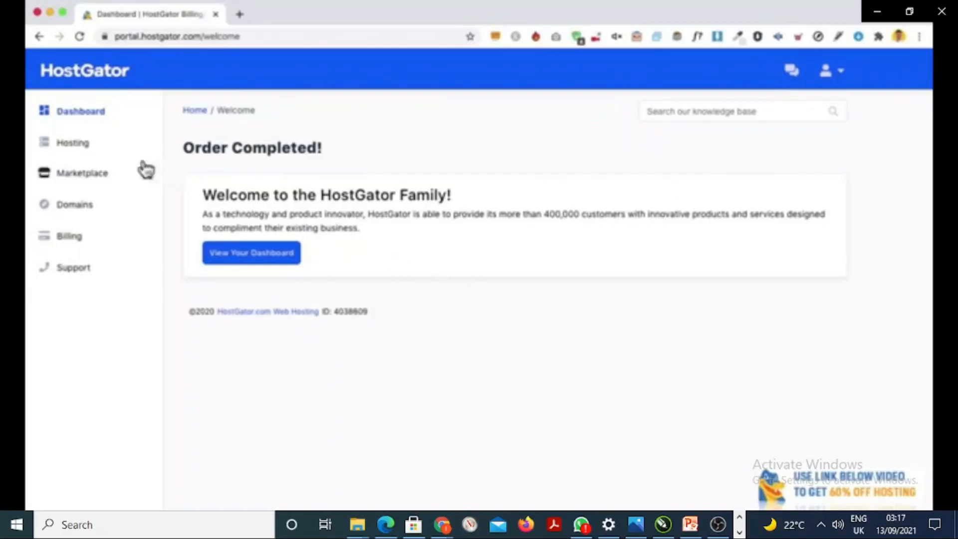
# Open the new domain's cPanel from Hosting and launch the WordPress Installer.
pyautogui.click(91, 149)
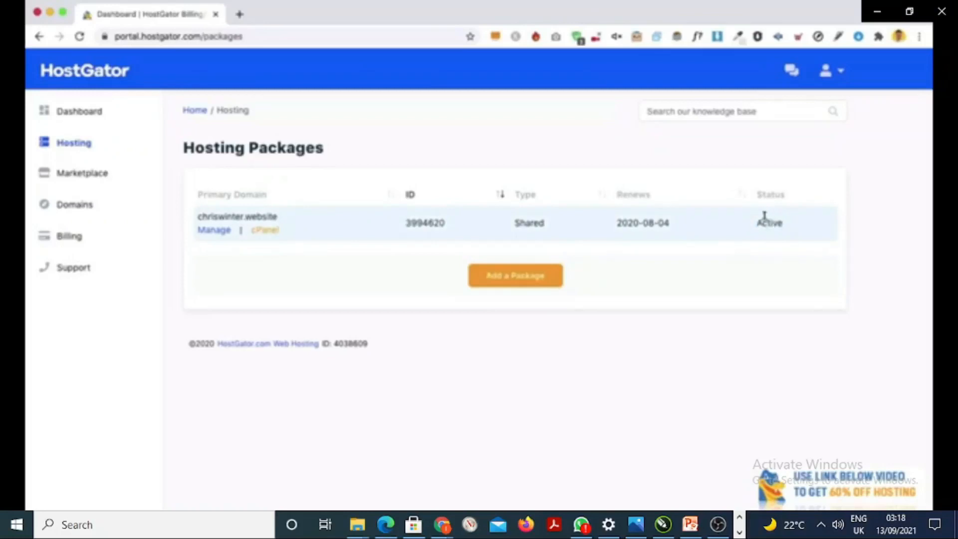
pyautogui.click(265, 230)
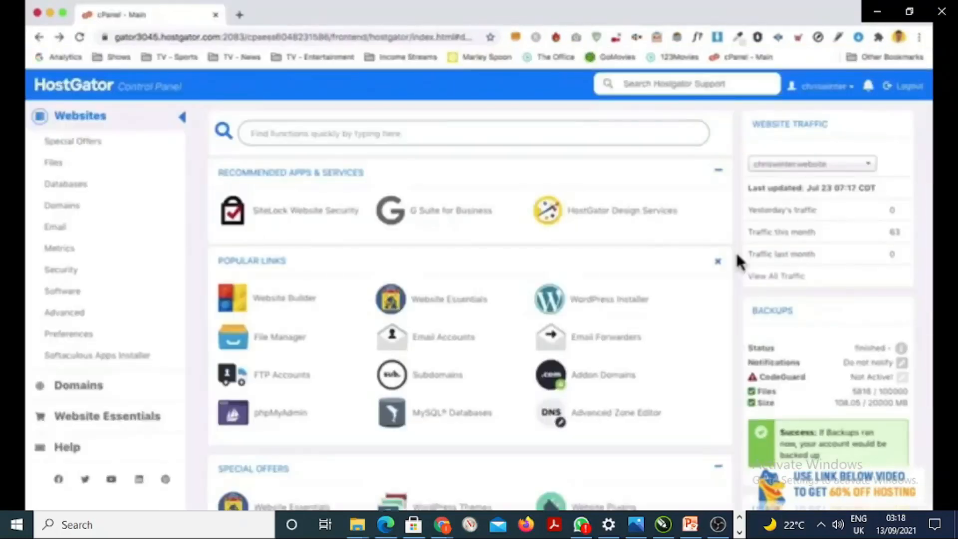
pyautogui.click(638, 305)
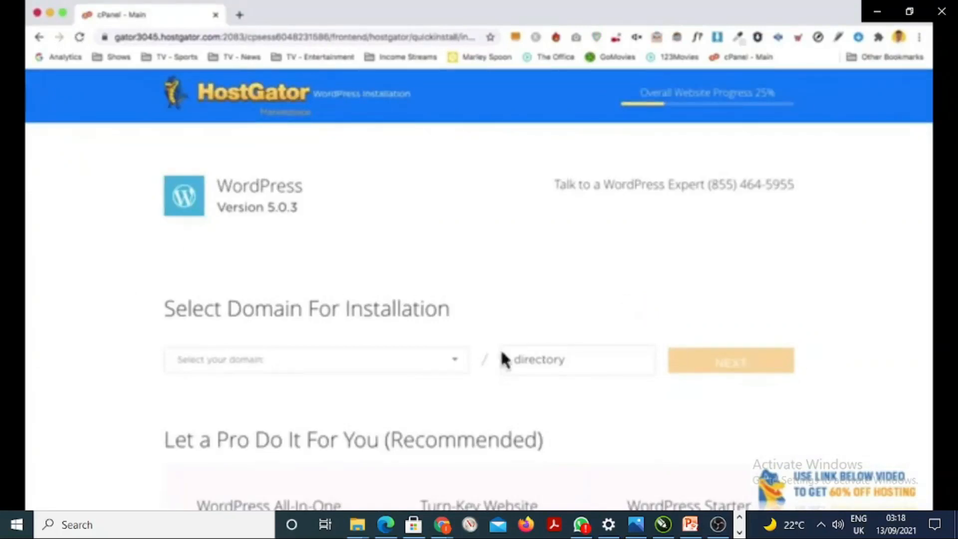
# Choose the newly purchased domain for the WordPress installation.
pyautogui.click(452, 363)
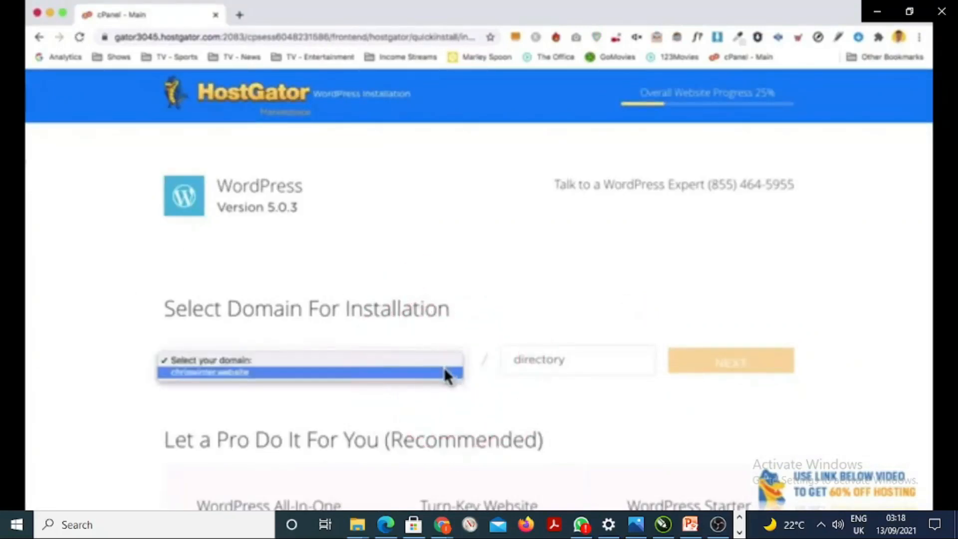
pyautogui.click(445, 371)
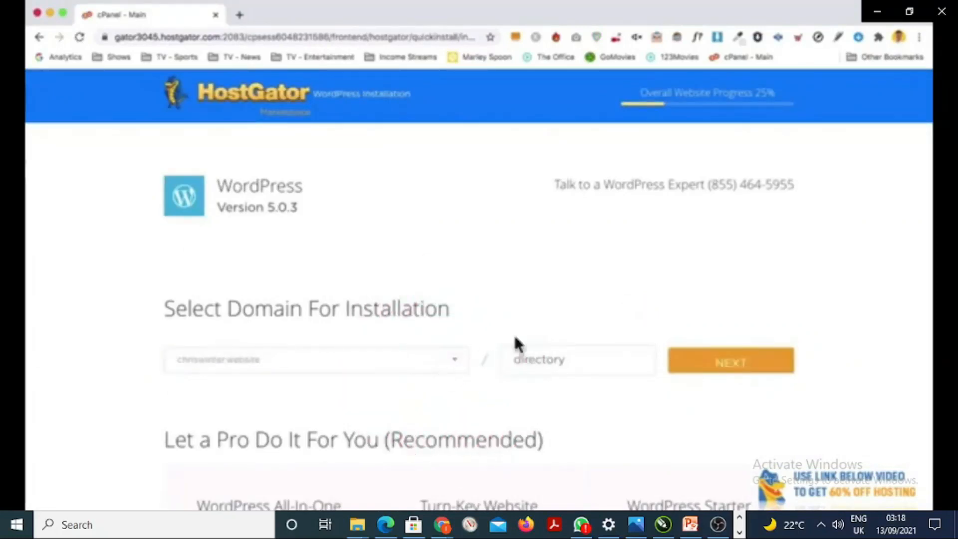
pyautogui.click(698, 360)
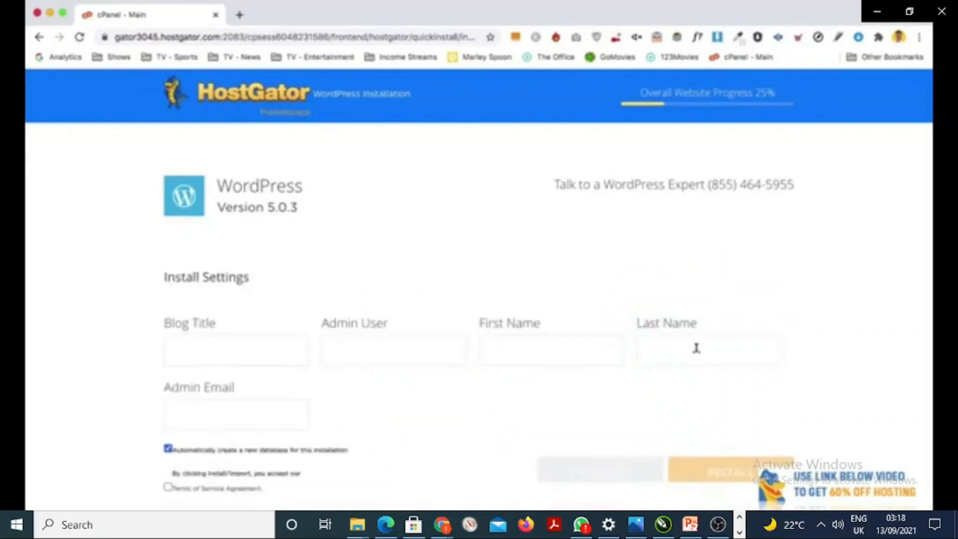
# Fill in the blog title, admin username, first and last name, and admin email.
pyautogui.click(269, 339)
pyautogui.write('Chris W')
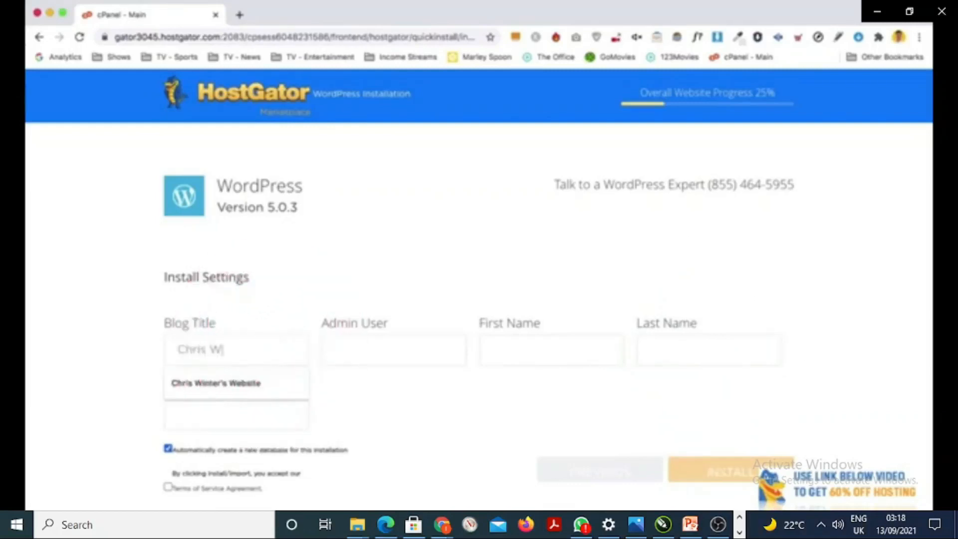
pyautogui.write("inter's Web")
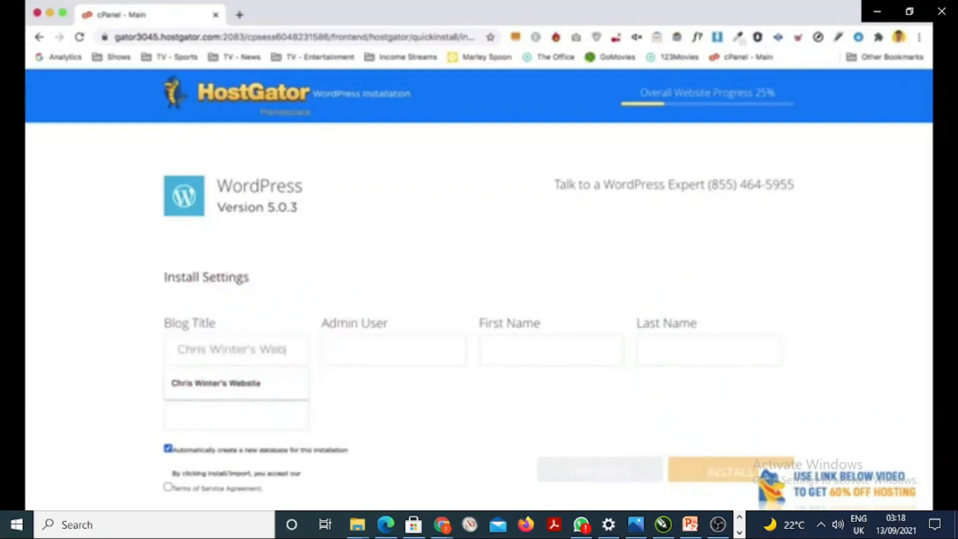
pyautogui.write('site')
pyautogui.press('Tab')
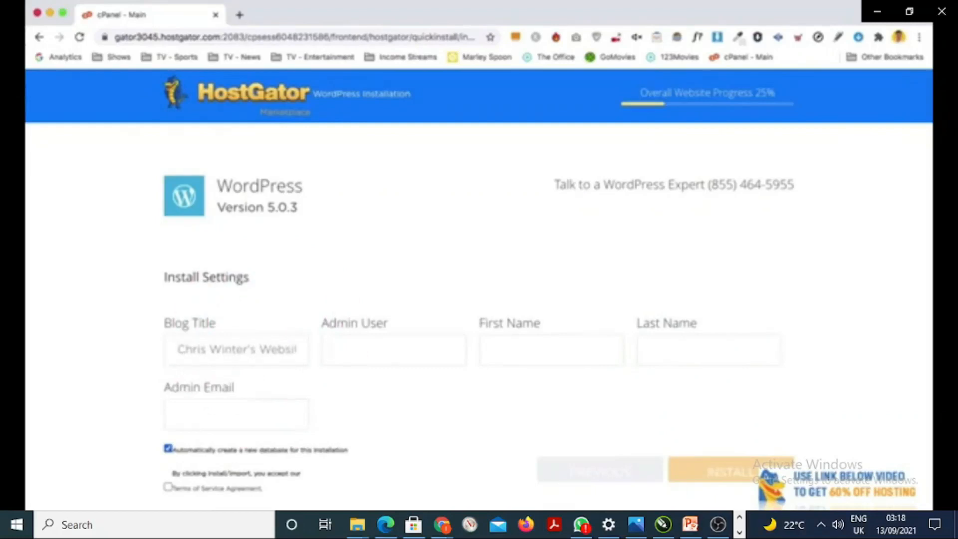
pyautogui.write('chriswinter')
pyautogui.press('Tab')
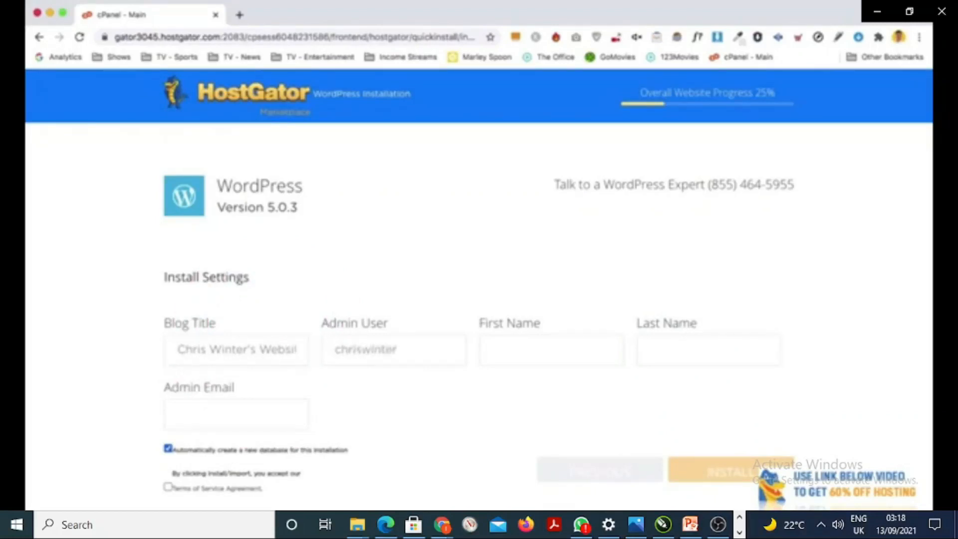
pyautogui.write('Chris')
pyautogui.press('Tab')
pyautogui.write('Winter')
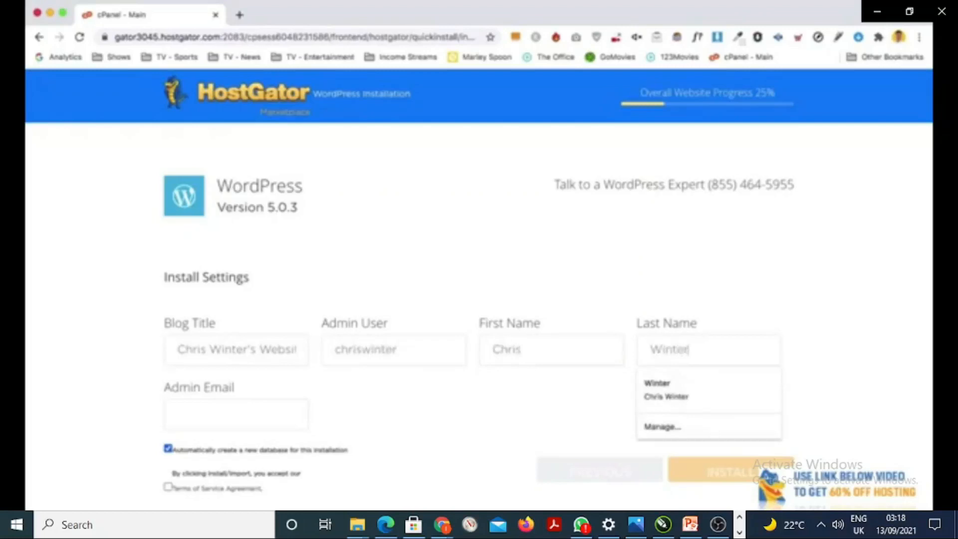
pyautogui.press('Tab')
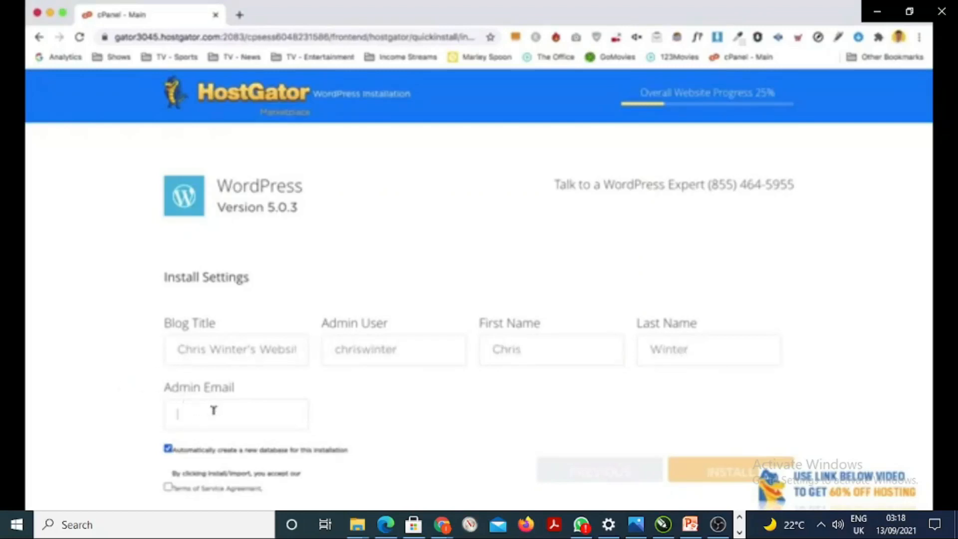
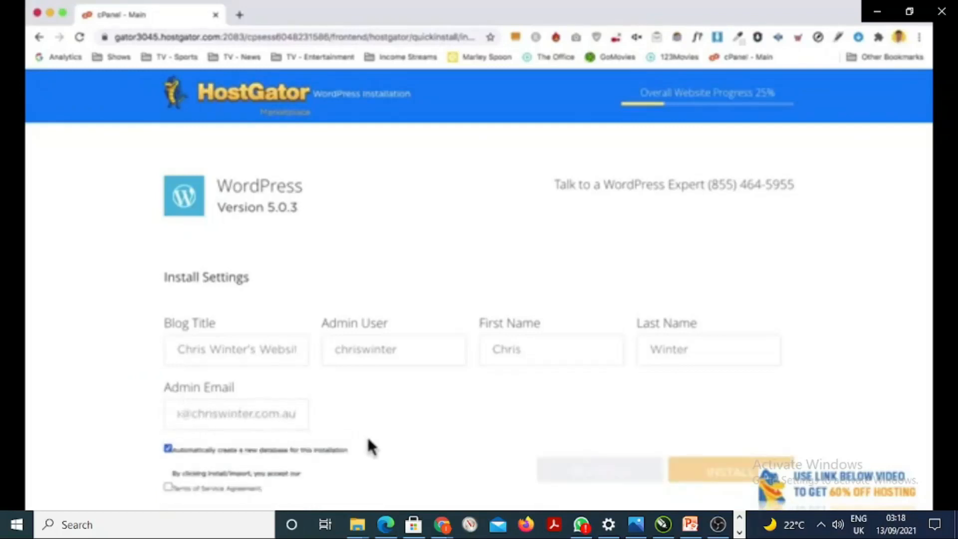
# Accept the terms of service and start installing WordPress.
pyautogui.scroll(-1, 368, 446)
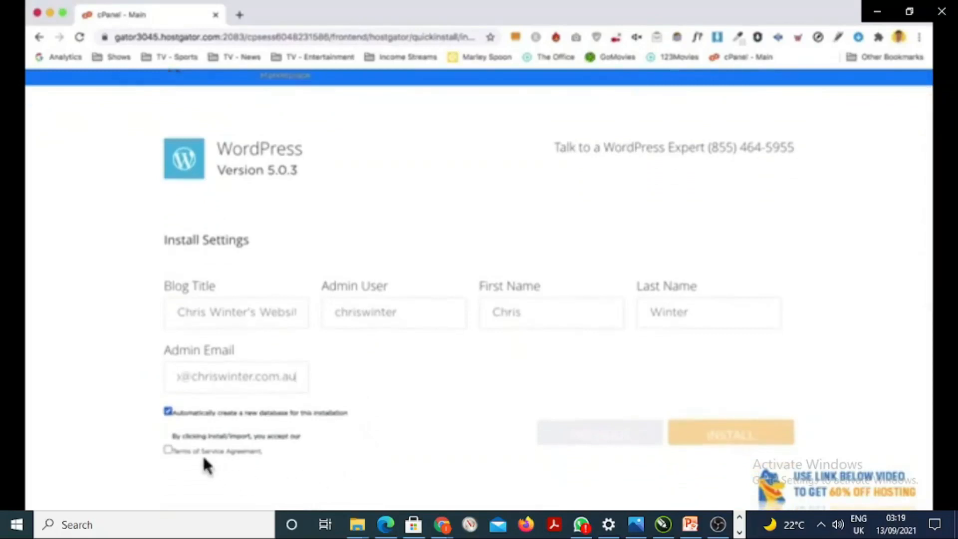
pyautogui.click(168, 449)
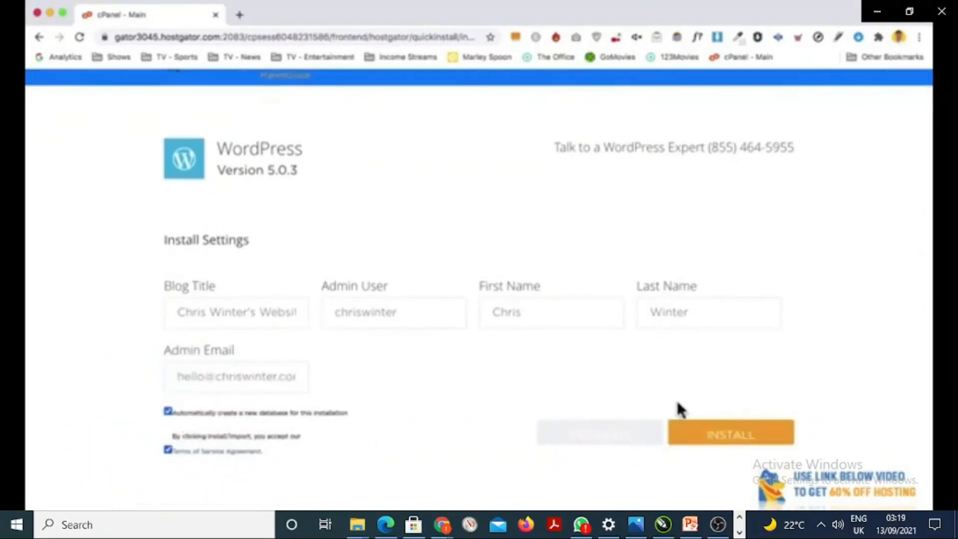
pyautogui.click(720, 443)
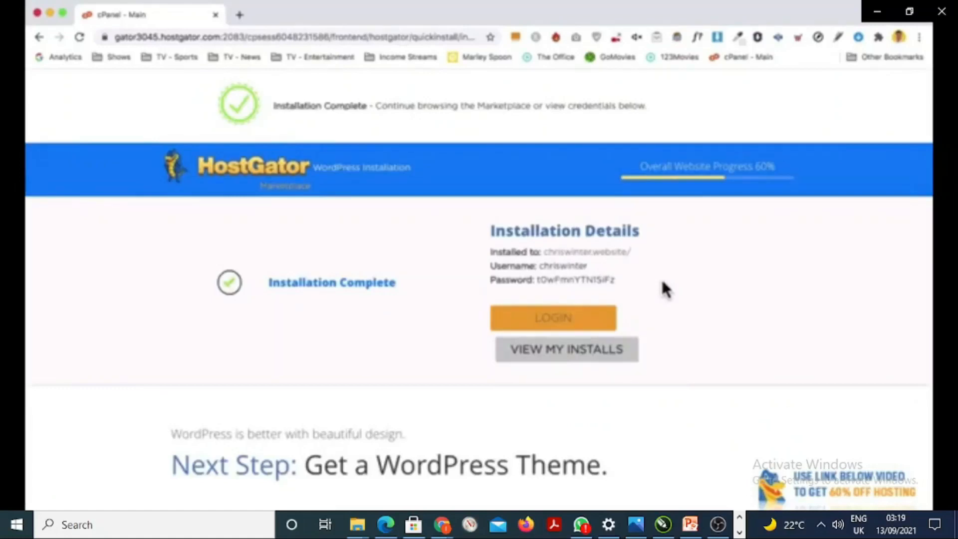
# Copy the generated admin password and go to the new site's login page.
pyautogui.scroll(-5, 662, 286)
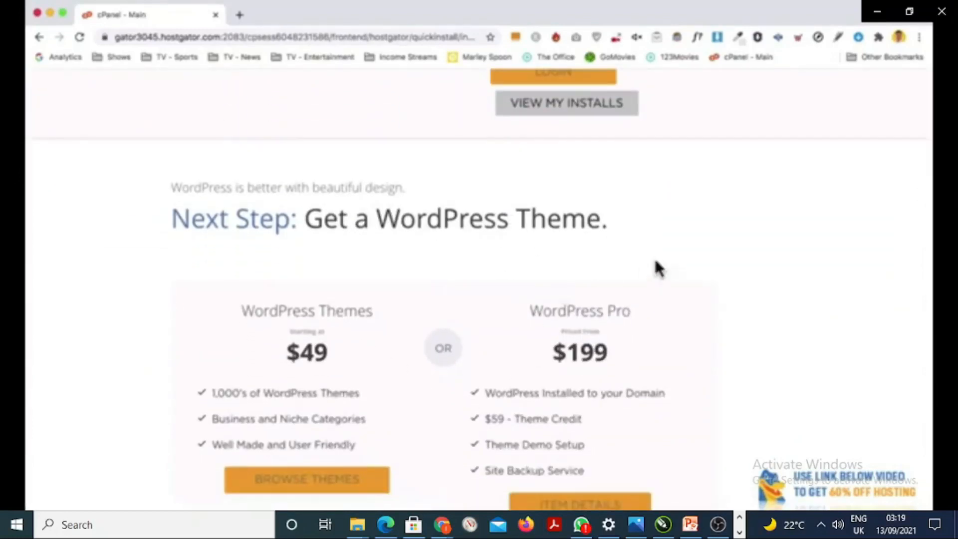
pyautogui.scroll(5, 655, 262)
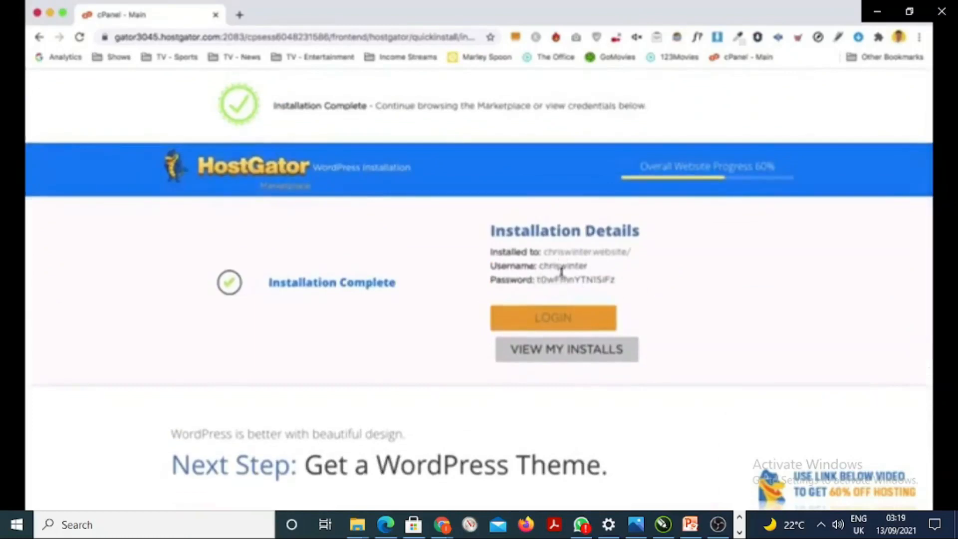
pyautogui.doubleClick(562, 279)
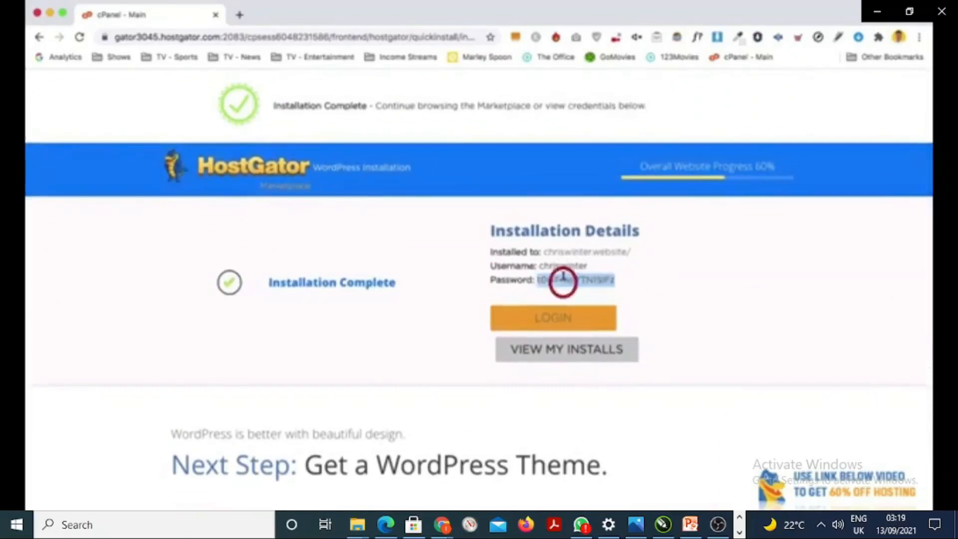
pyautogui.click(557, 324)
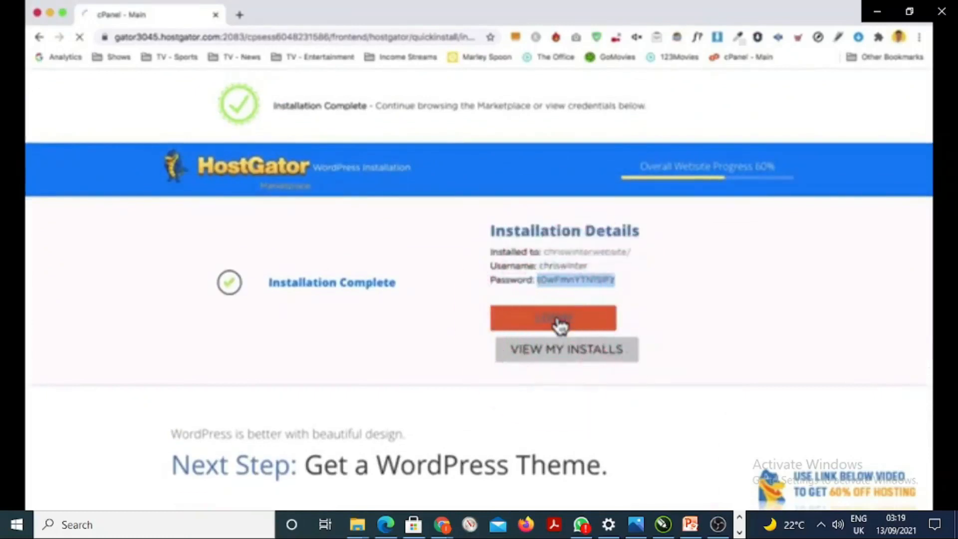
# Log in to WordPress with the admin username and pasted password, keeping the login remembered.
pyautogui.write('chris')
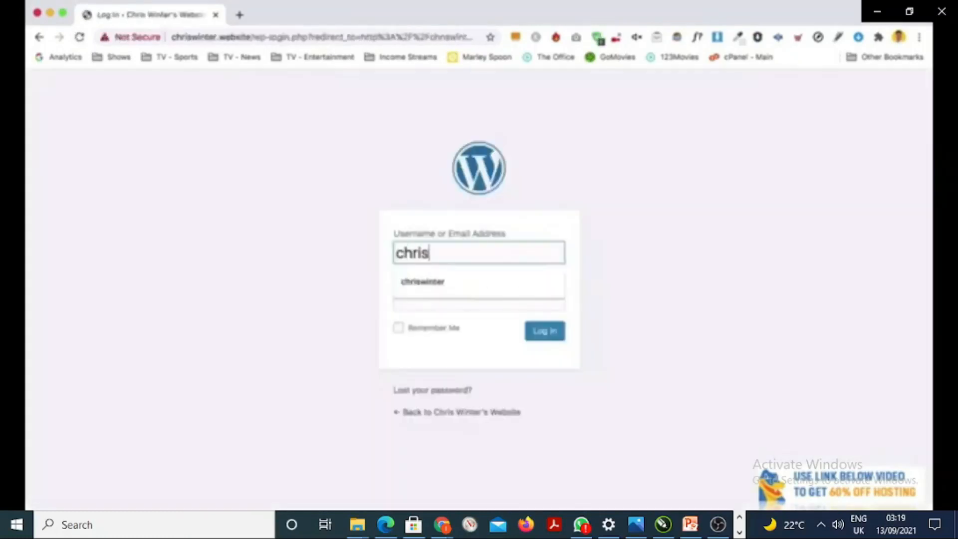
pyautogui.write('winter')
pyautogui.press('Tab')
pyautogui.hotkey('ctrl', 'v')
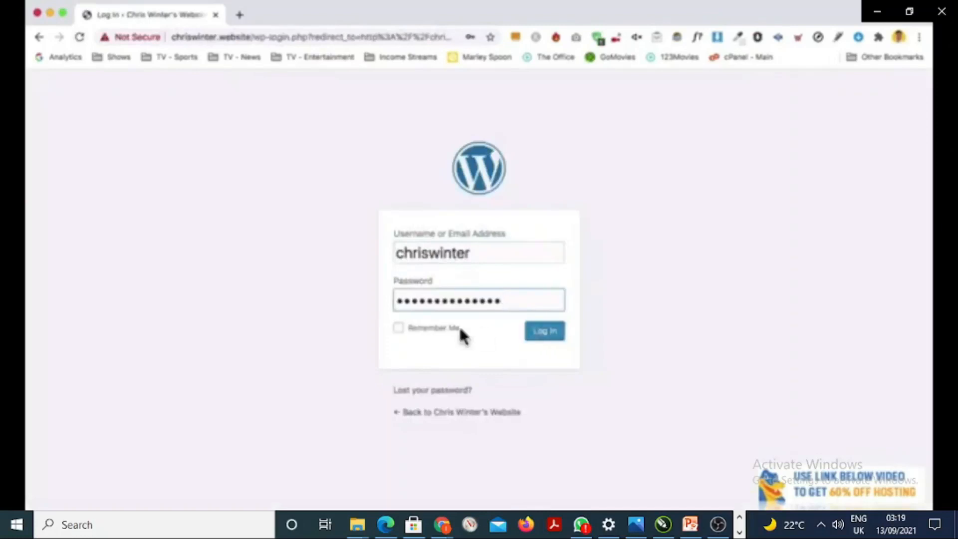
pyautogui.click(427, 329)
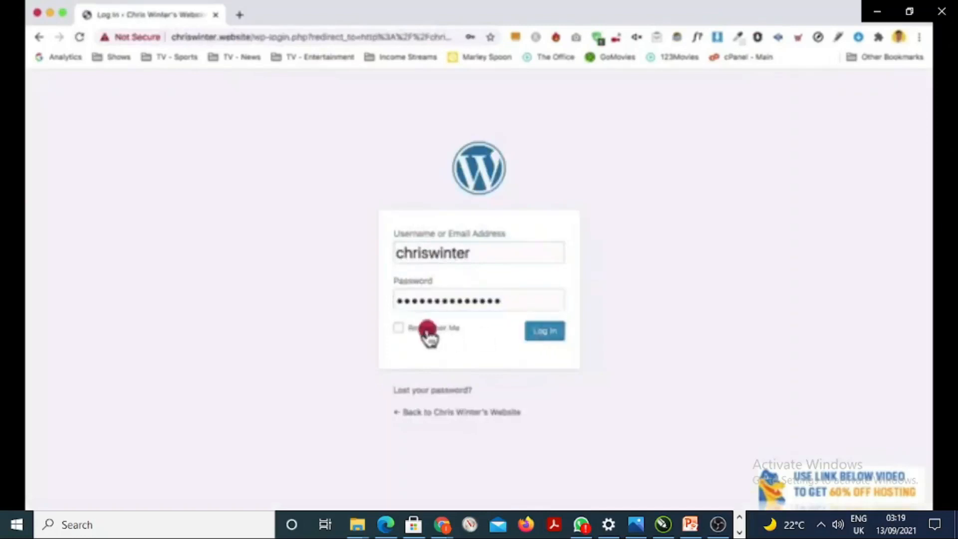
pyautogui.click(540, 339)
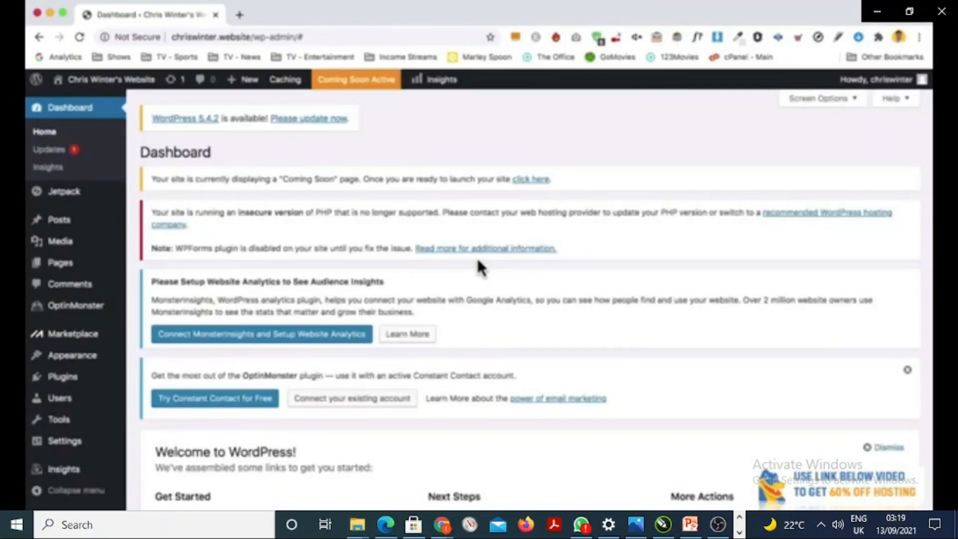
# Scroll through the Dashboard's update, PHP and Jetpack notices and back up.
pyautogui.scroll(-10, 477, 257)
pyautogui.scroll(-1, 478, 256)
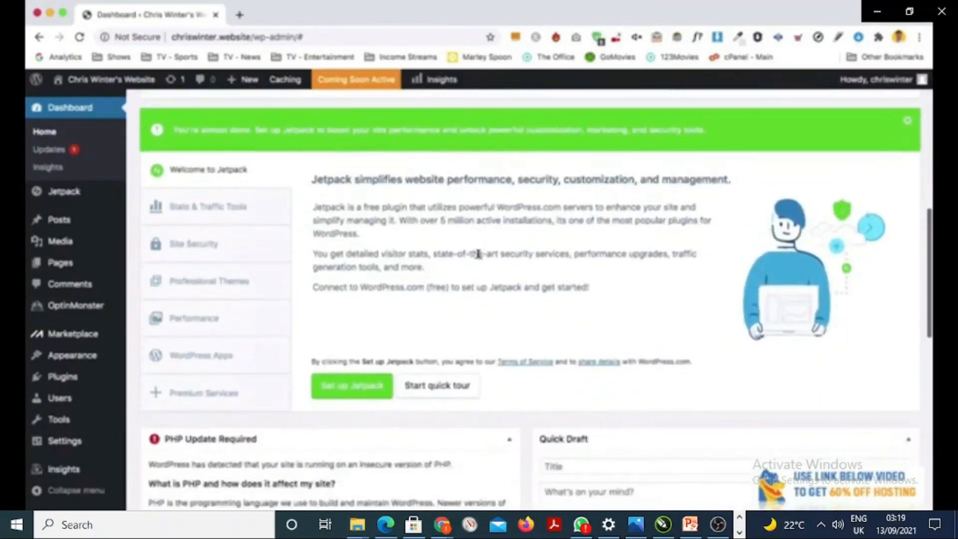
pyautogui.scroll(12, 479, 249)
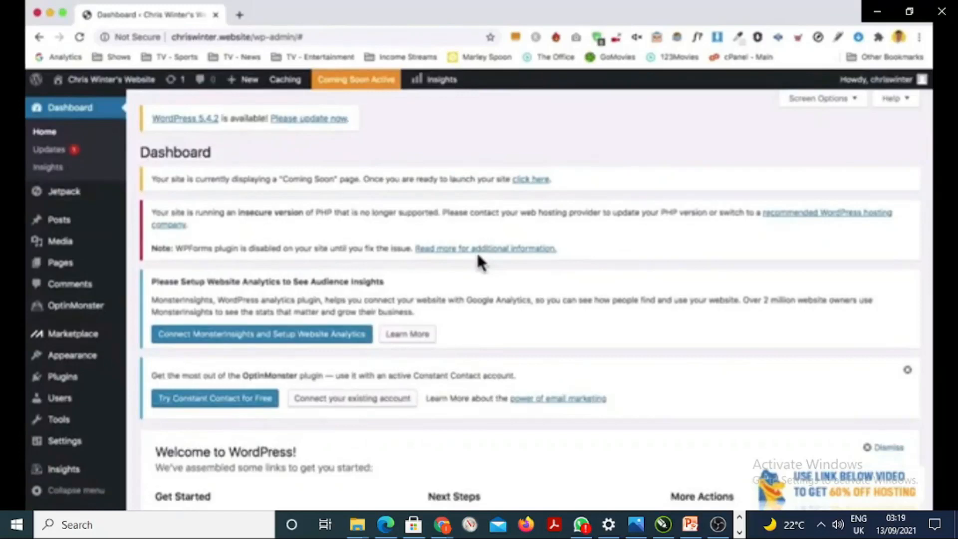
# Deactivate all seven installed plugins with the Deactivate bulk action.
pyautogui.click(99, 379)
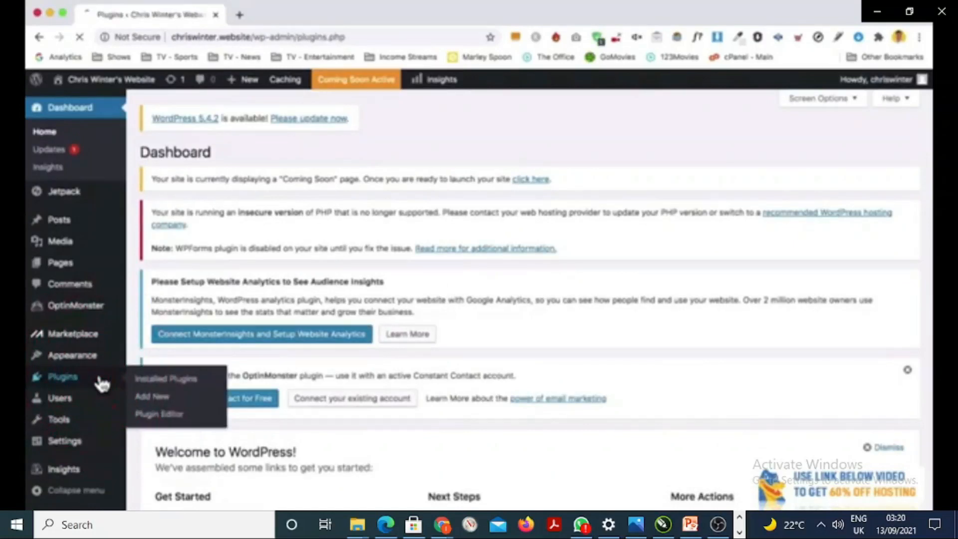
pyautogui.scroll(-7, 130, 400)
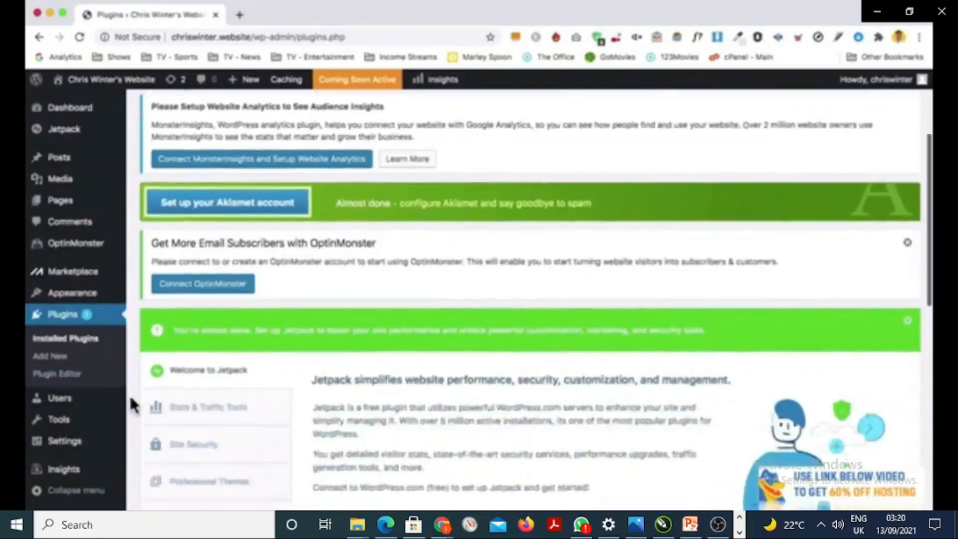
pyautogui.scroll(-7, 129, 394)
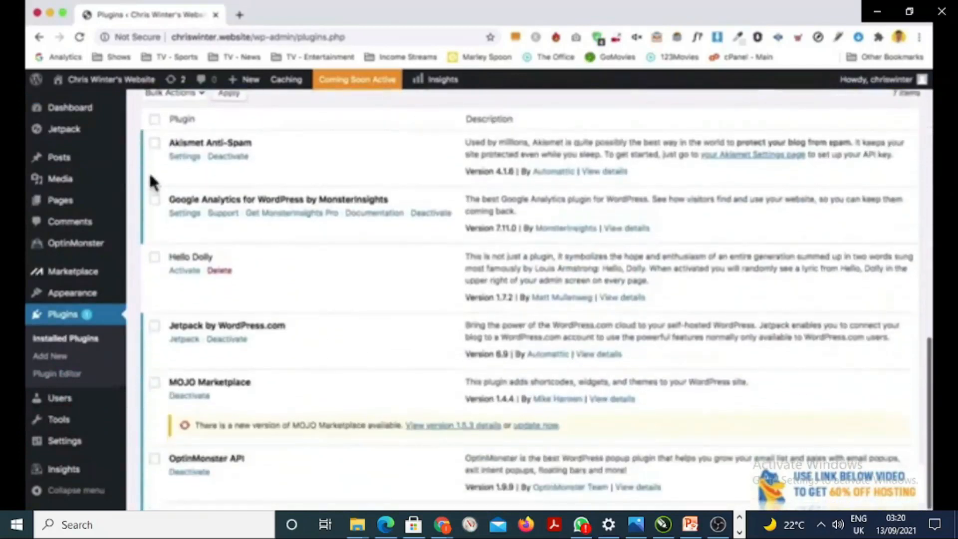
pyautogui.click(155, 121)
pyautogui.scroll(1, 157, 130)
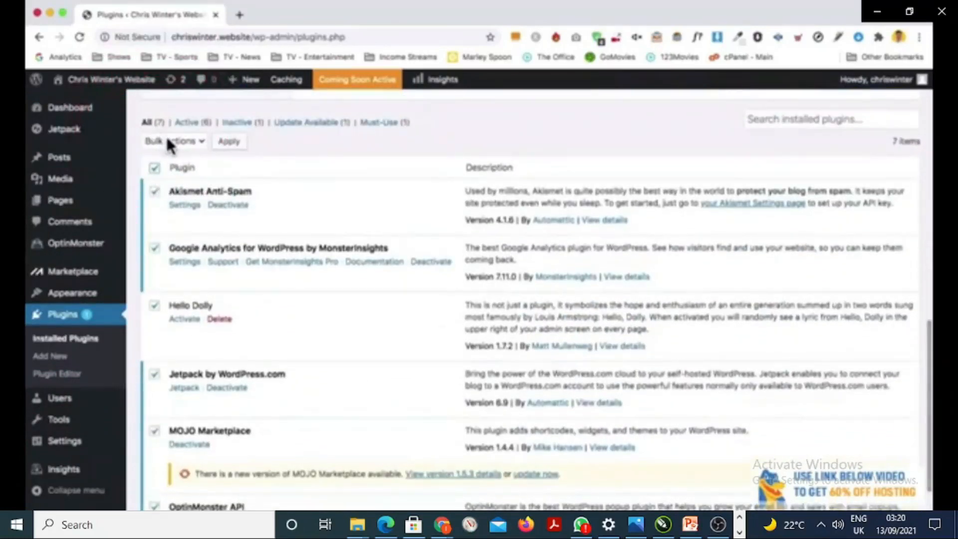
pyautogui.click(166, 138)
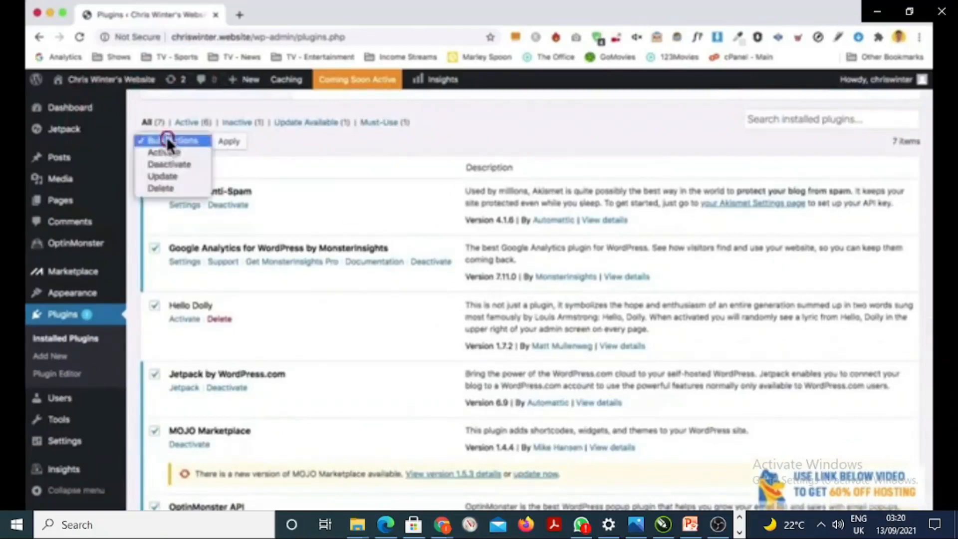
pyautogui.click(172, 165)
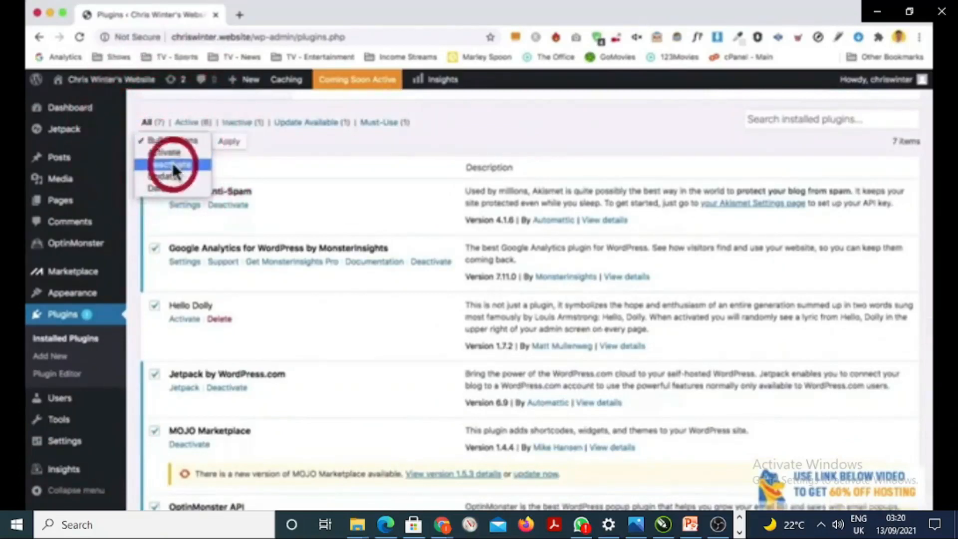
pyautogui.click(227, 143)
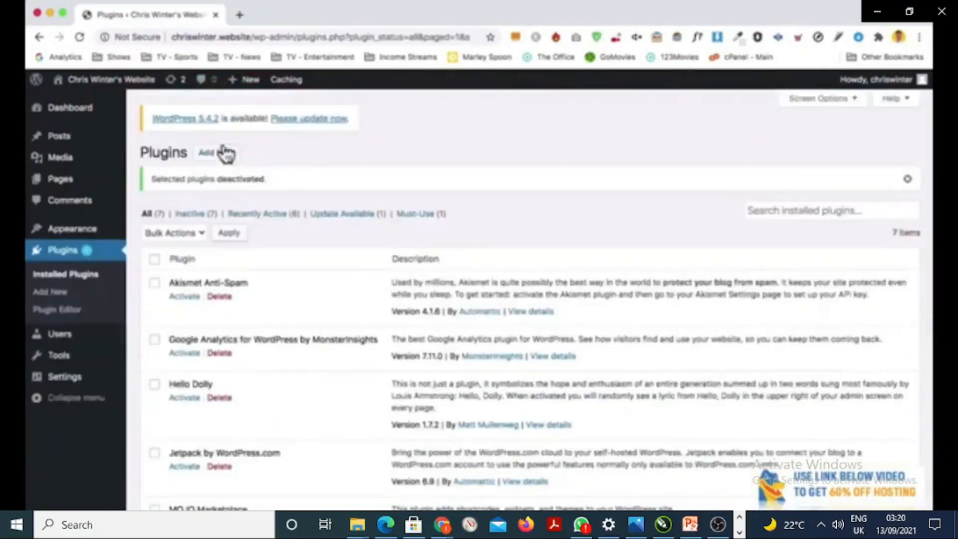
# Delete all the deactivated plugins with the Delete bulk action and confirm.
pyautogui.click(154, 260)
pyautogui.click(176, 233)
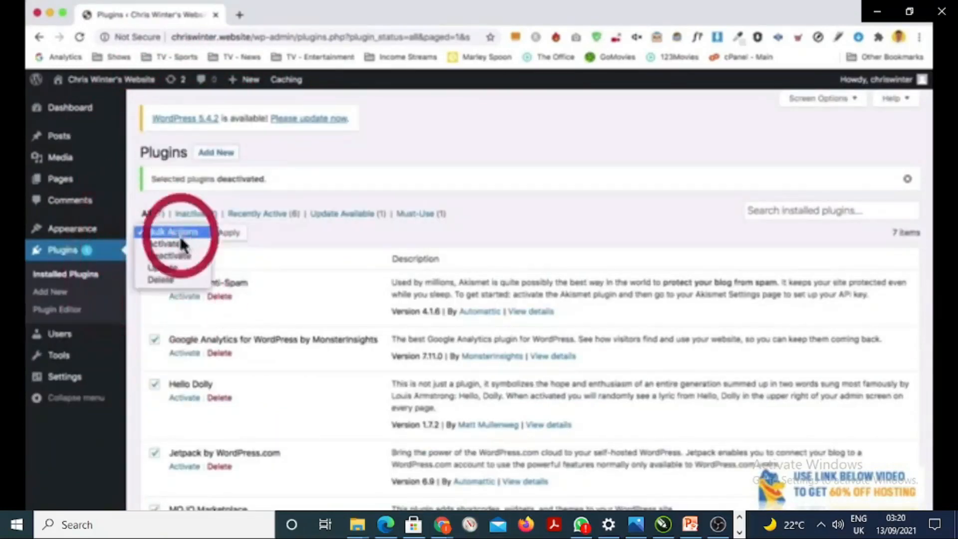
pyautogui.click(180, 280)
pyautogui.click(229, 233)
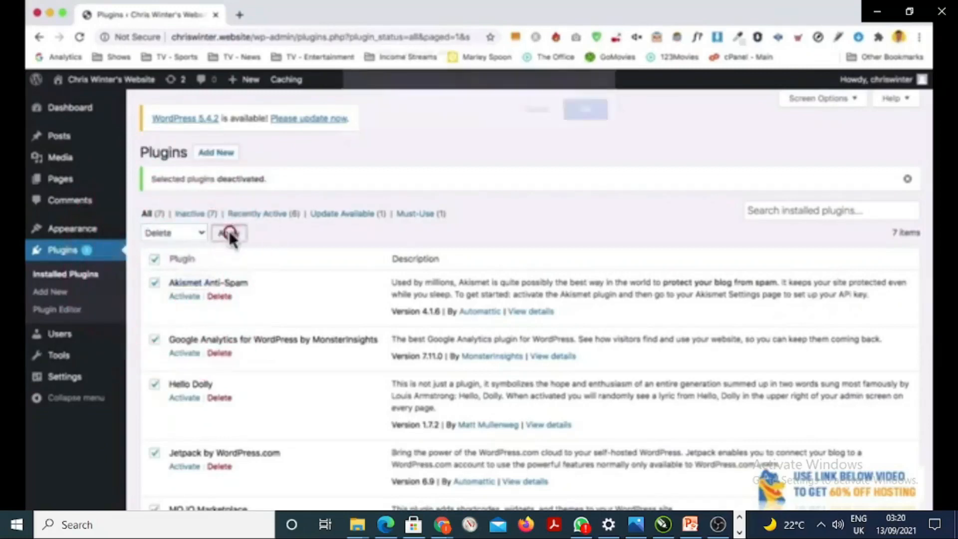
pyautogui.press('Return')
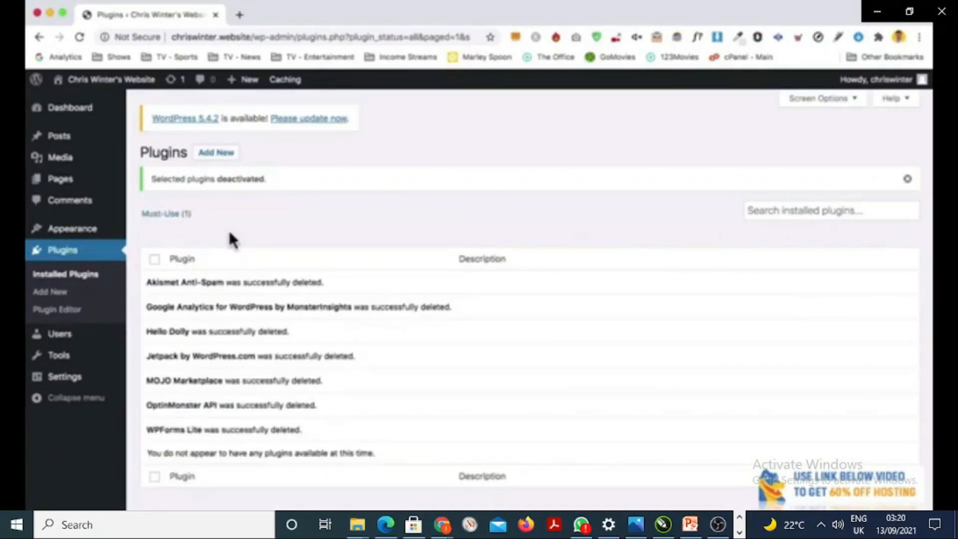
# Return to the Dashboard and open the Installed Plugins list, which is now empty.
pyautogui.click(92, 117)
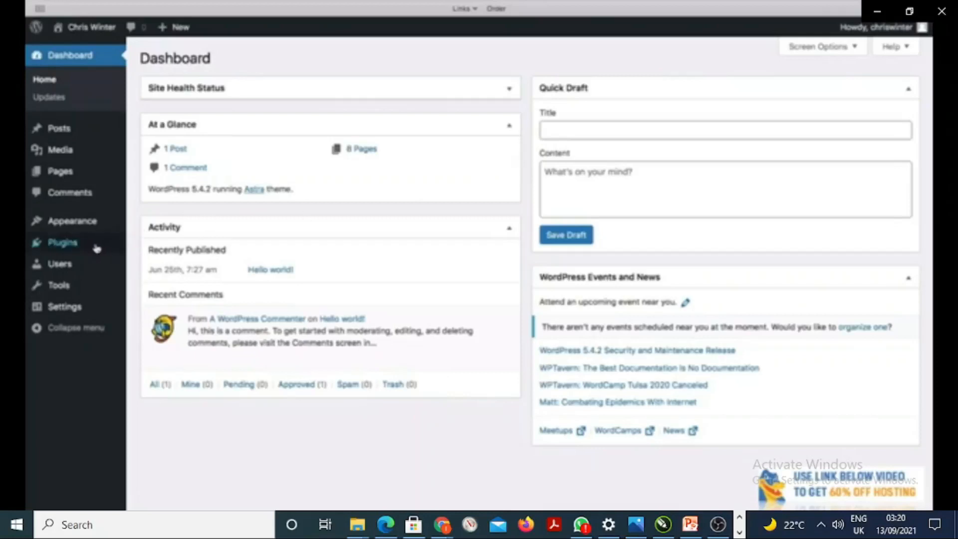
pyautogui.moveTo(96, 248)
pyautogui.click(142, 244)
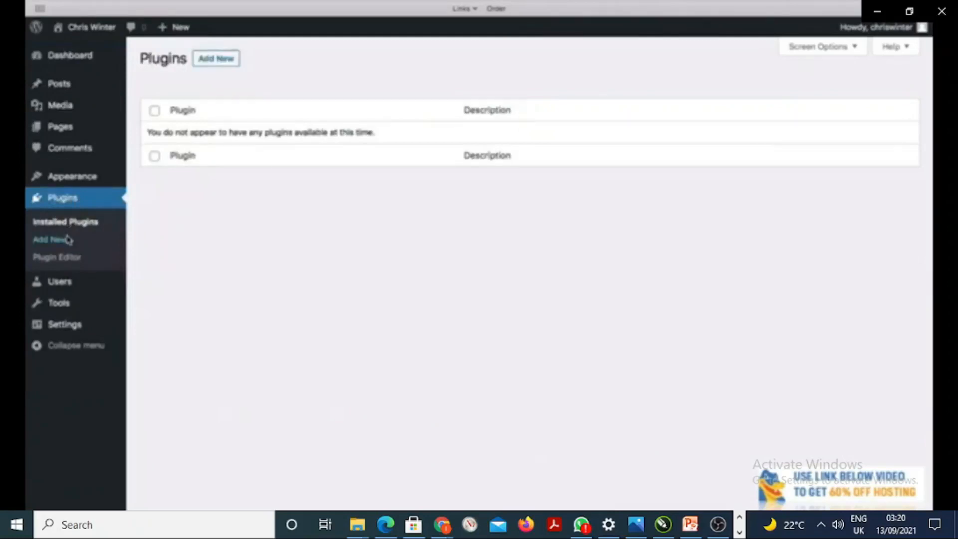
# Search Add New plugins for 'astra', then install and activate Starter Templates.
pyautogui.click(69, 240)
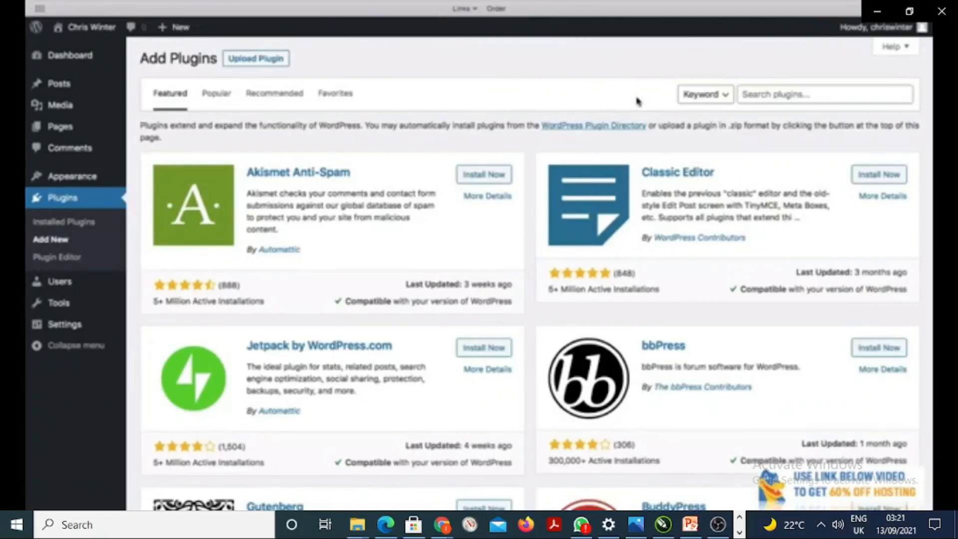
pyautogui.click(761, 93)
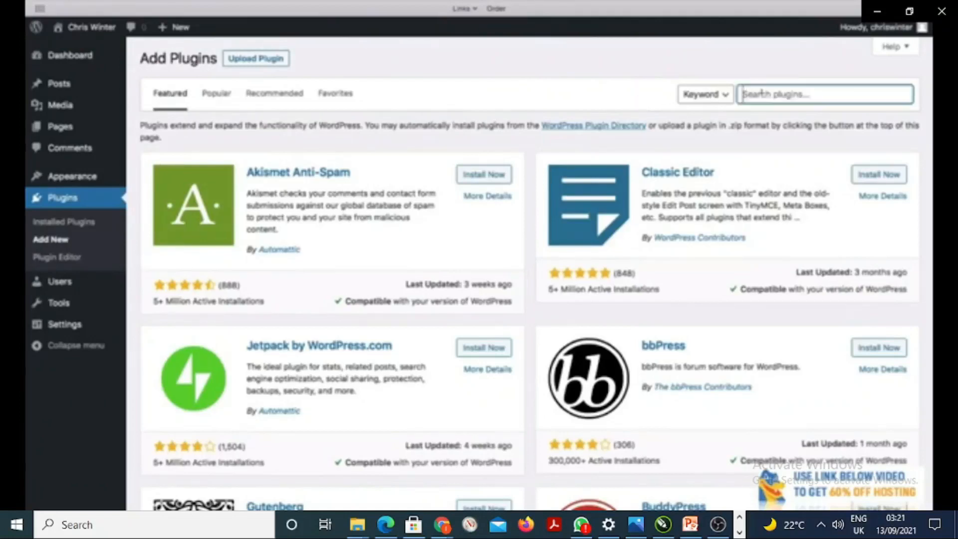
pyautogui.write('astra')
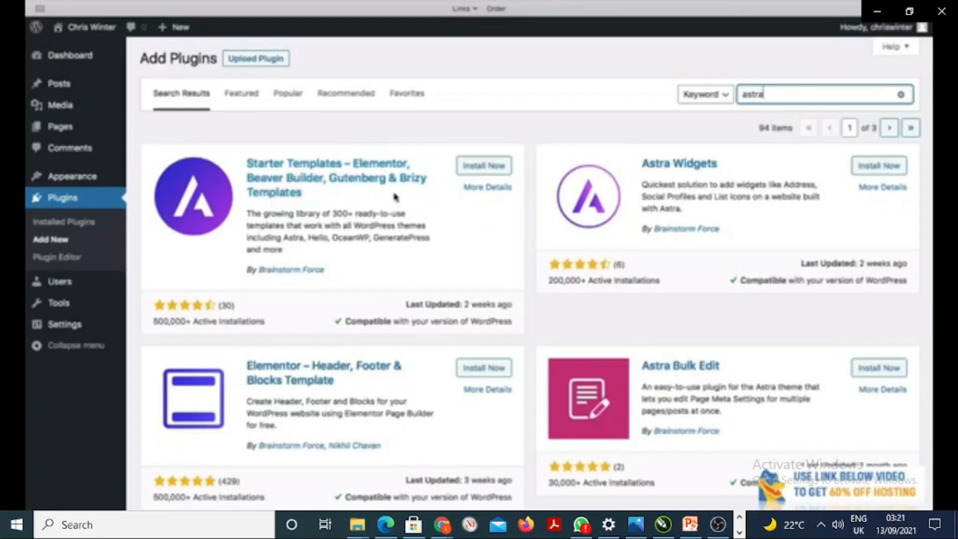
pyautogui.click(465, 166)
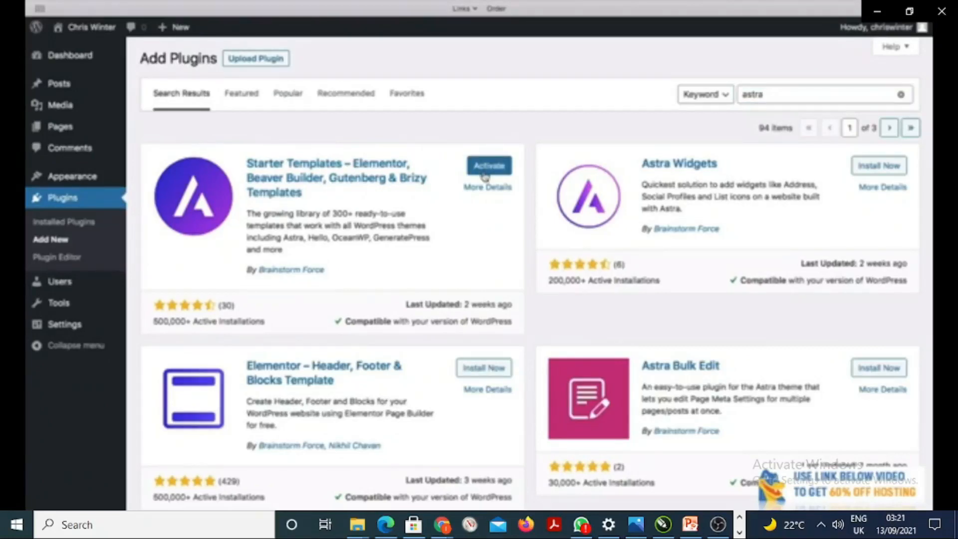
pyautogui.click(484, 170)
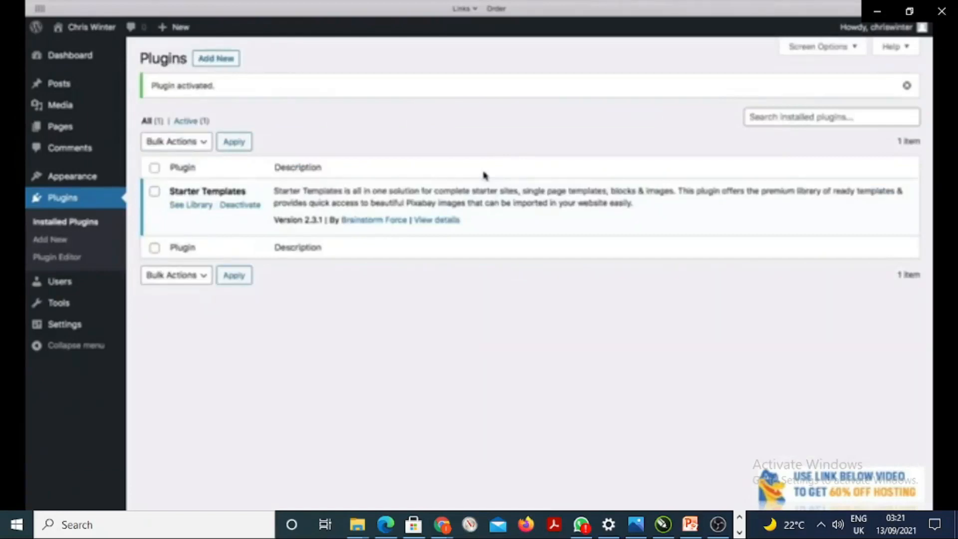
# Open the Starter Templates library and browse down through the template grid.
pyautogui.click(194, 205)
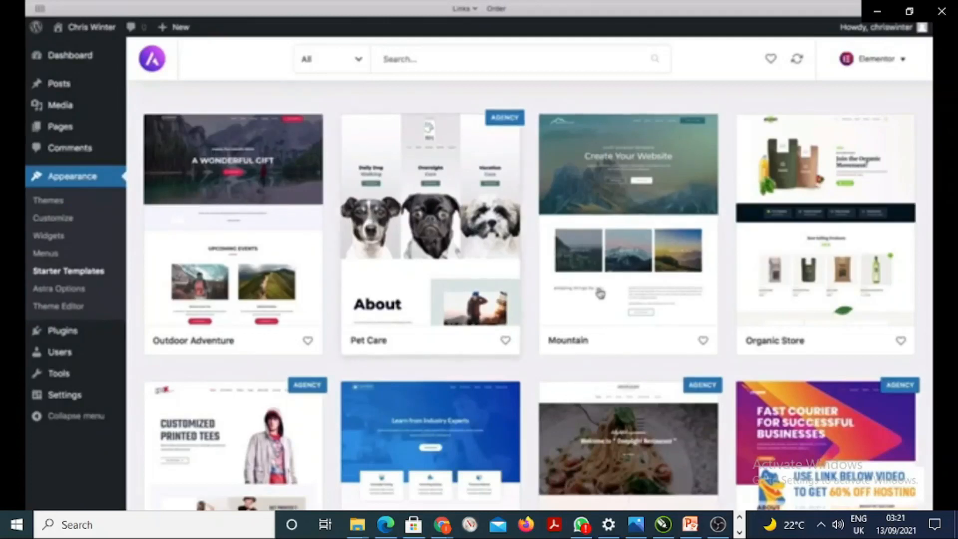
pyautogui.scroll(-1, 601, 293)
pyautogui.scroll(-5, 600, 293)
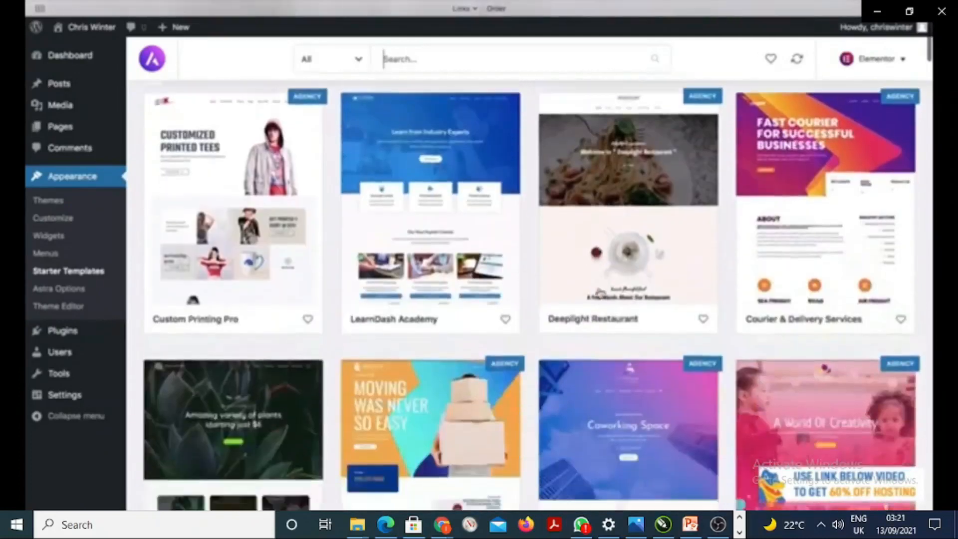
pyautogui.scroll(-3, 600, 293)
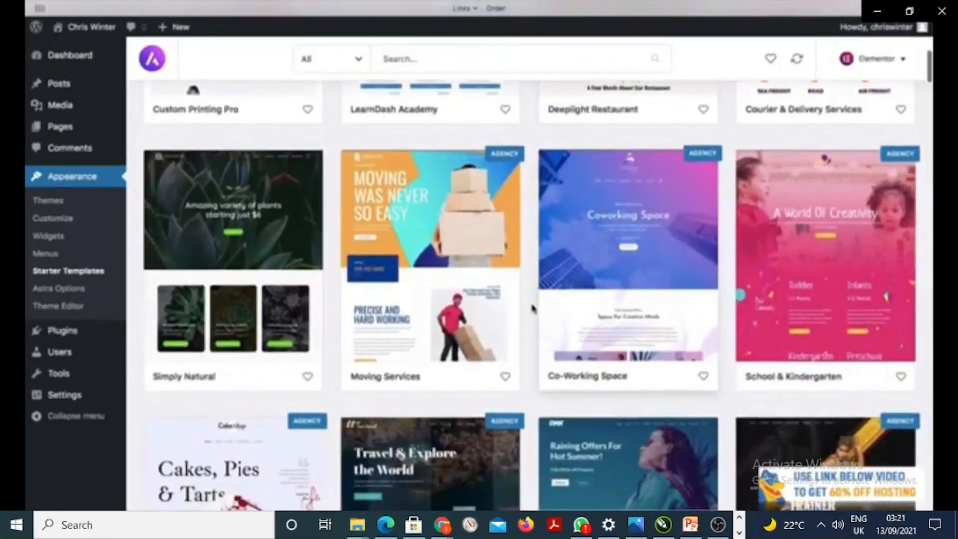
pyautogui.scroll(-2, 533, 308)
pyautogui.scroll(-3, 533, 308)
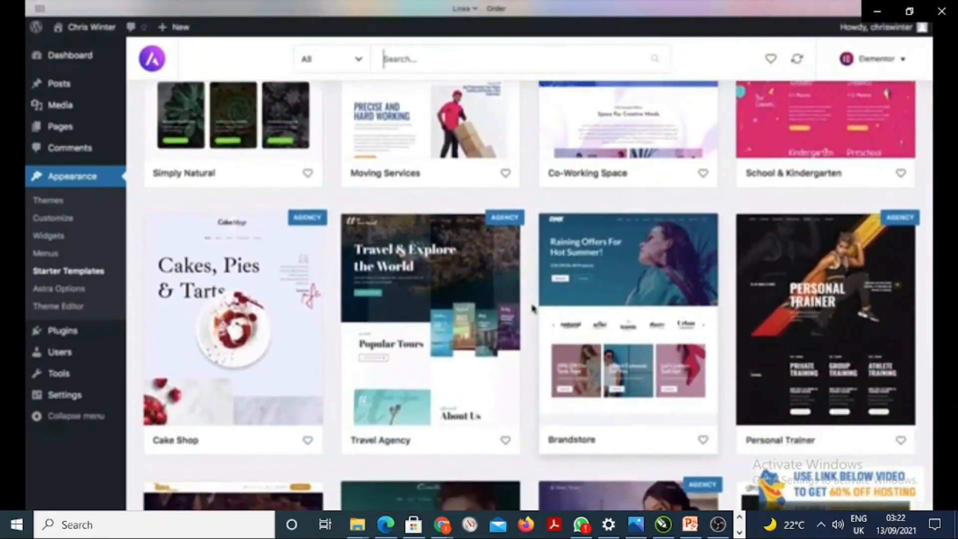
pyautogui.scroll(10, 533, 320)
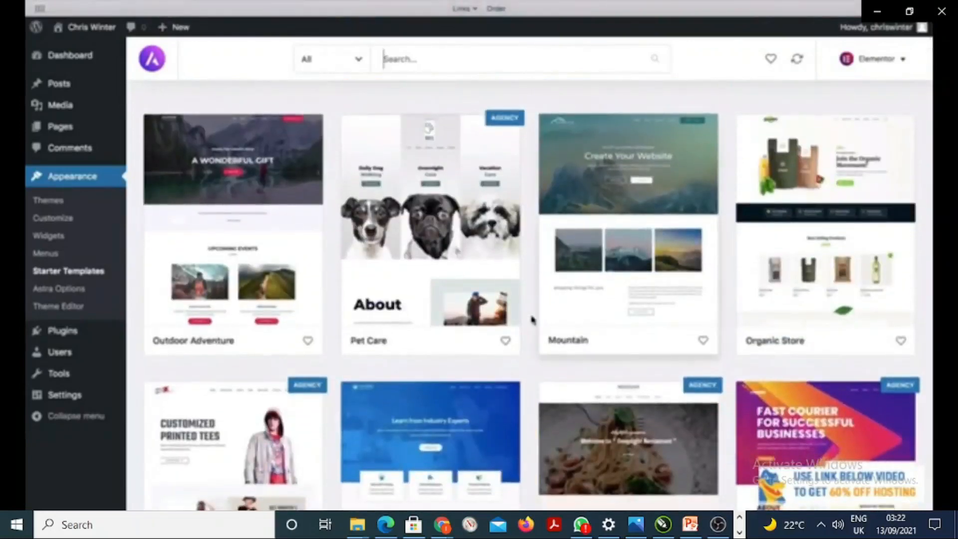
# Filter the templates to free ones only and browse back to the top row.
pyautogui.click(341, 68)
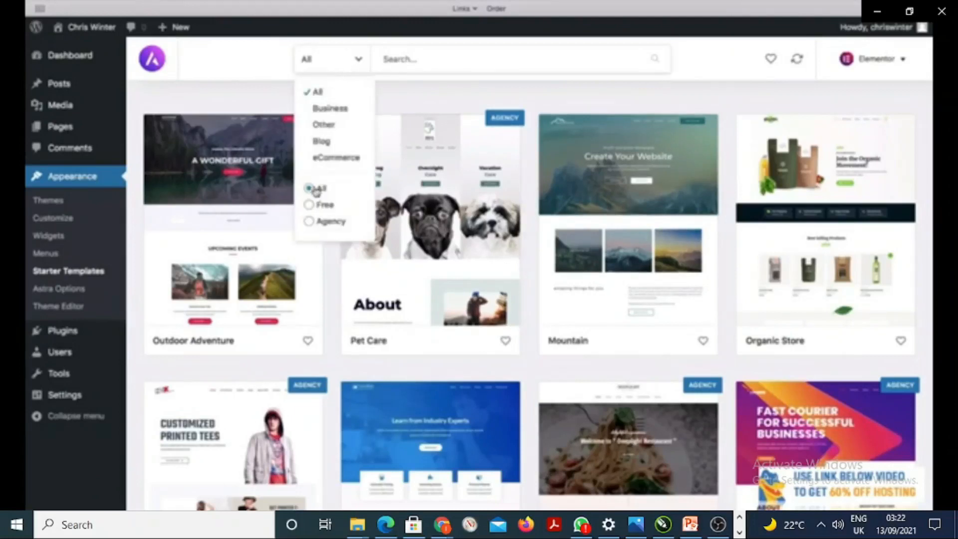
pyautogui.click(309, 205)
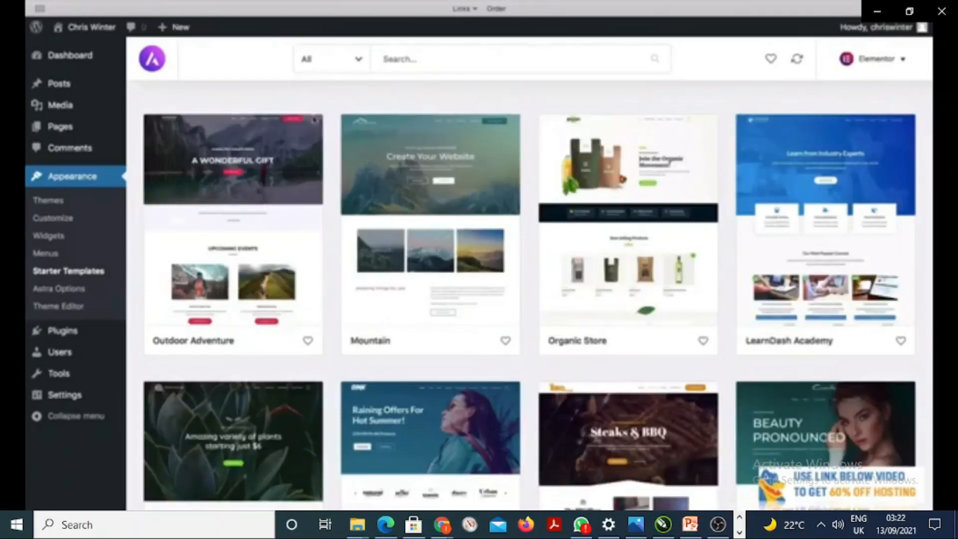
pyautogui.scroll(-7, 342, 389)
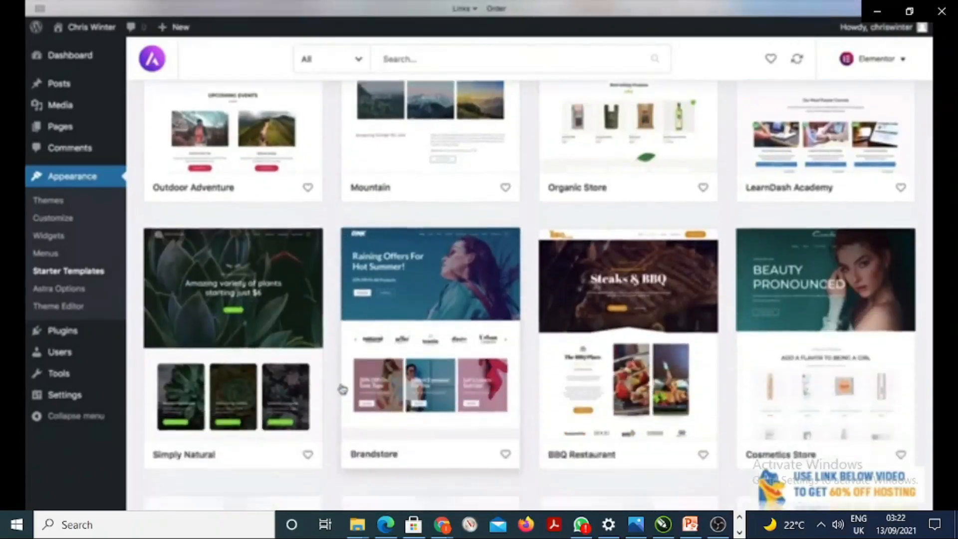
pyautogui.scroll(-8, 447, 383)
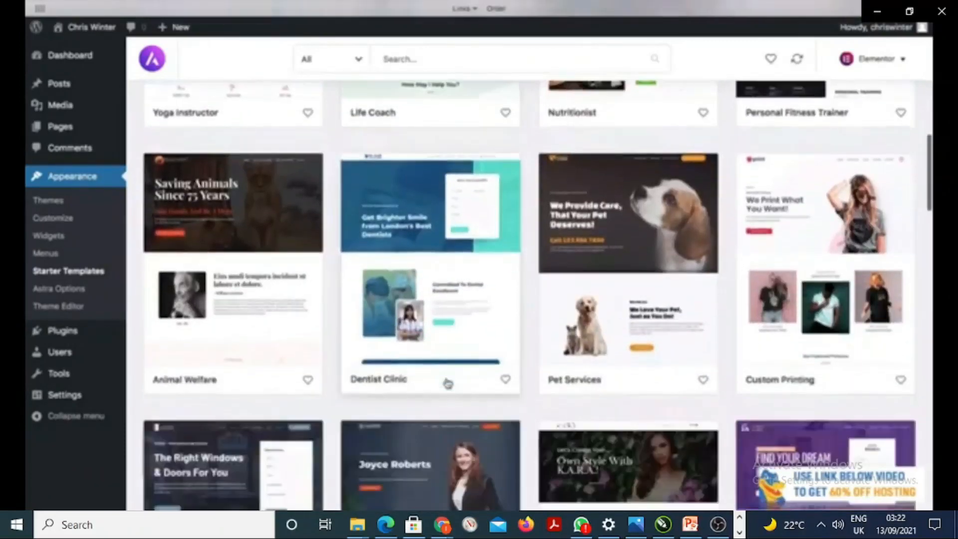
pyautogui.scroll(-2, 447, 383)
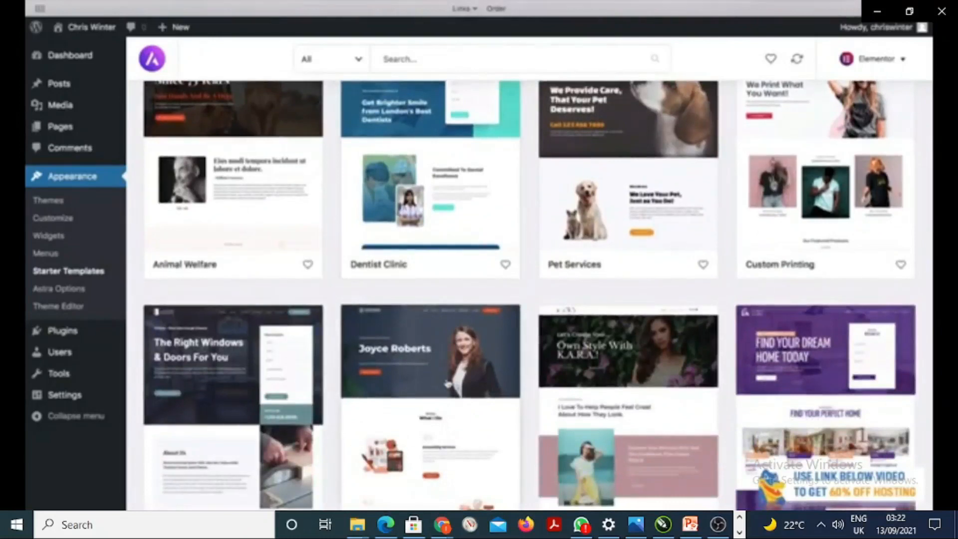
pyautogui.scroll(-1, 448, 383)
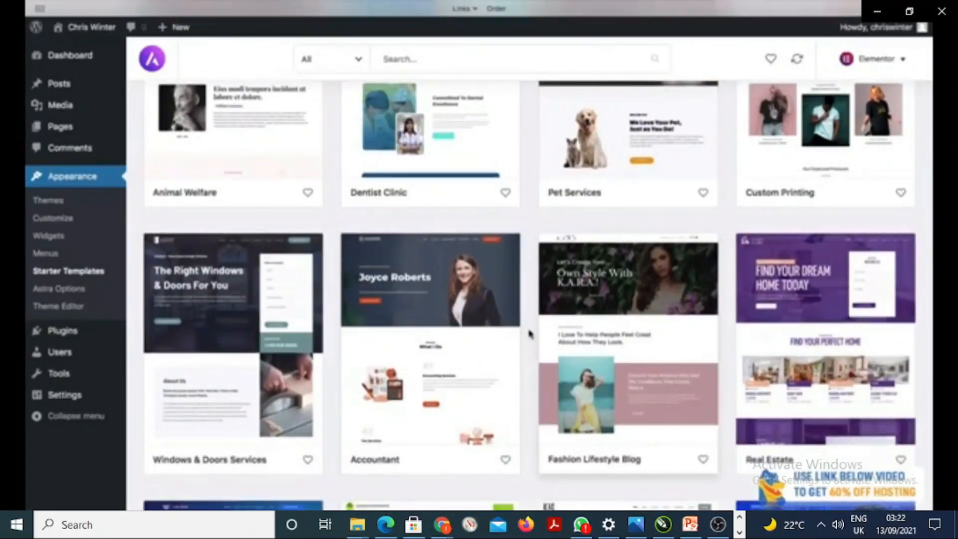
pyautogui.scroll(10, 530, 359)
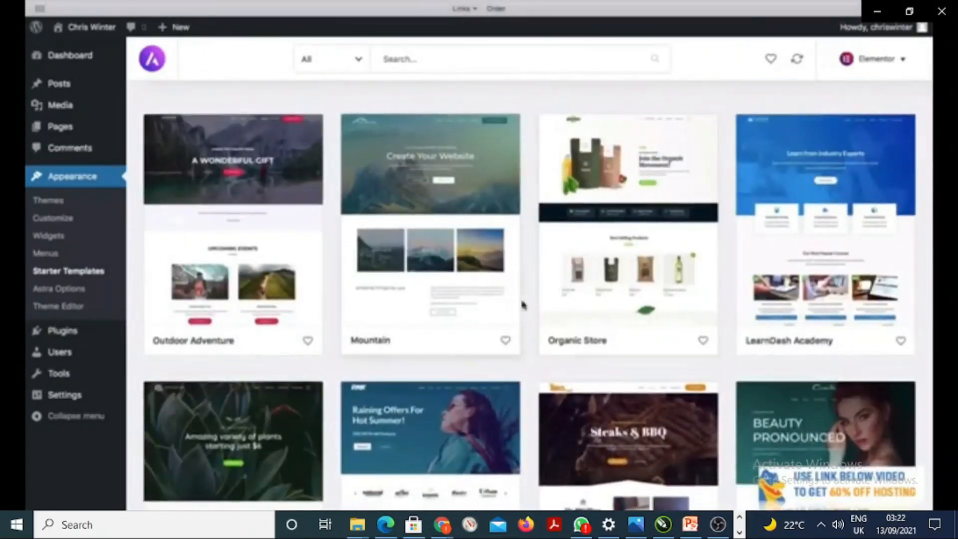
# Open the Mountain site design and preview its About page.
pyautogui.click(394, 220)
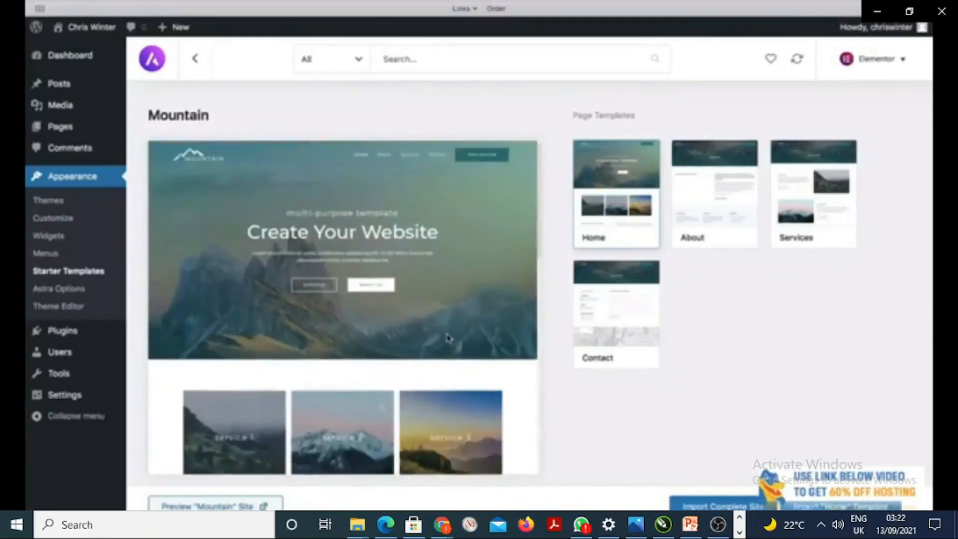
pyautogui.click(703, 179)
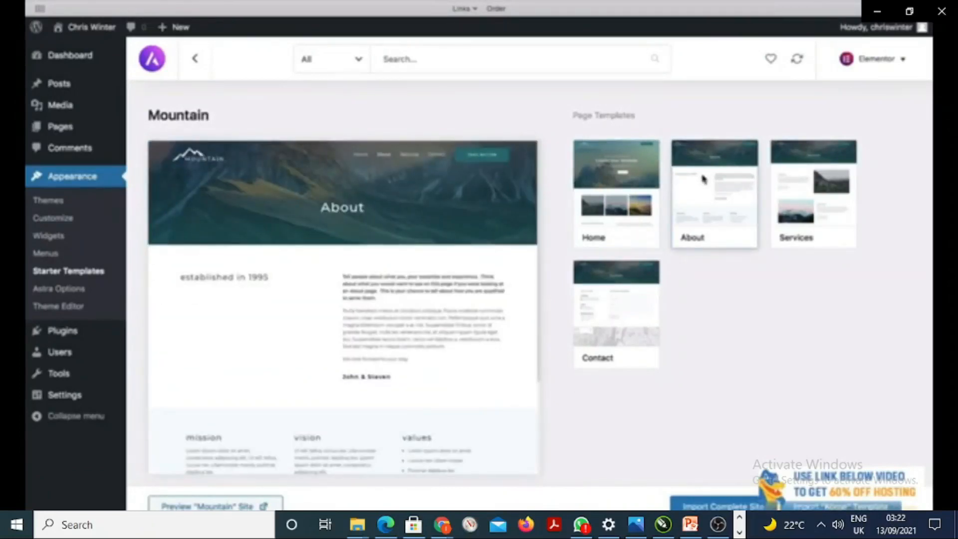
pyautogui.scroll(-3, 420, 340)
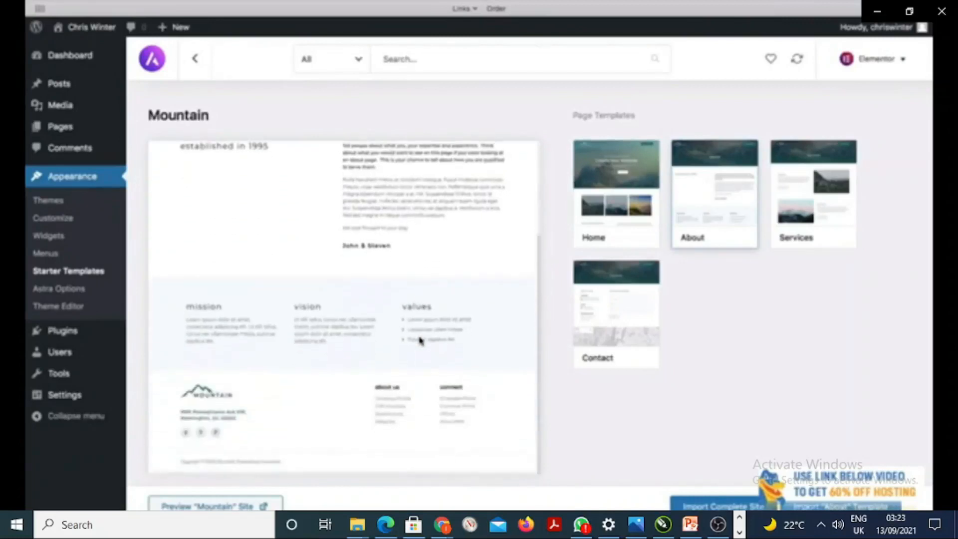
pyautogui.scroll(3, 459, 214)
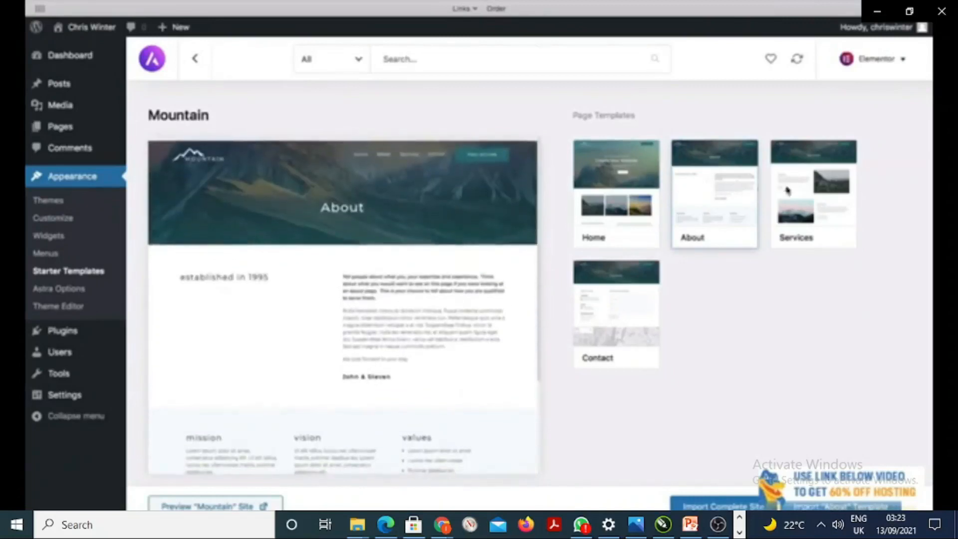
# Preview the Mountain Services, Contact and Home pages, then start the complete site import.
pyautogui.click(787, 190)
pyautogui.scroll(-5, 475, 321)
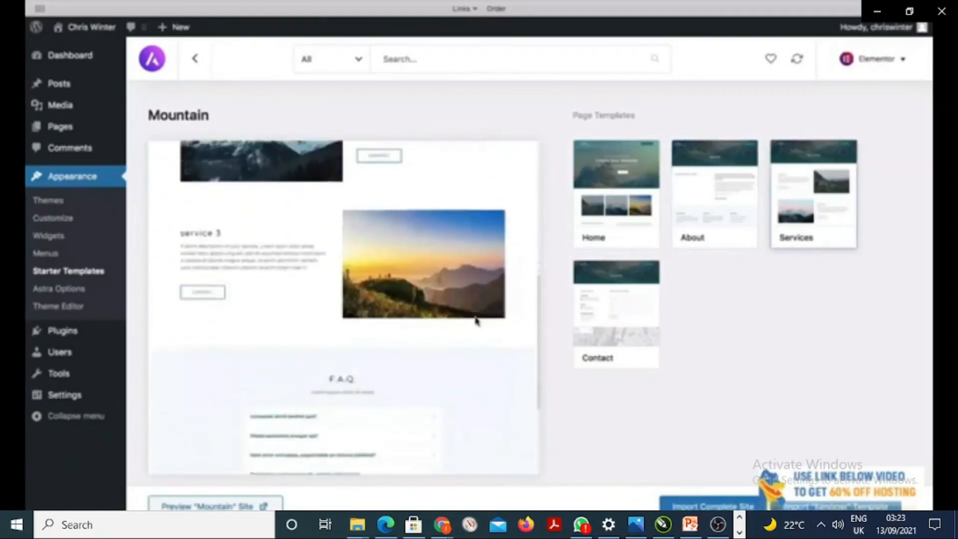
pyautogui.scroll(-1, 475, 321)
pyautogui.click(585, 306)
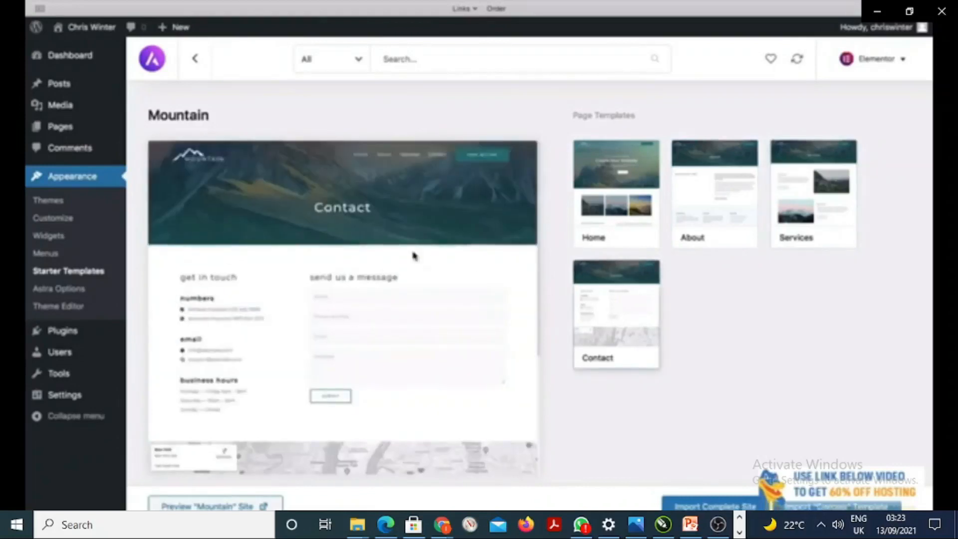
pyautogui.scroll(-3, 413, 256)
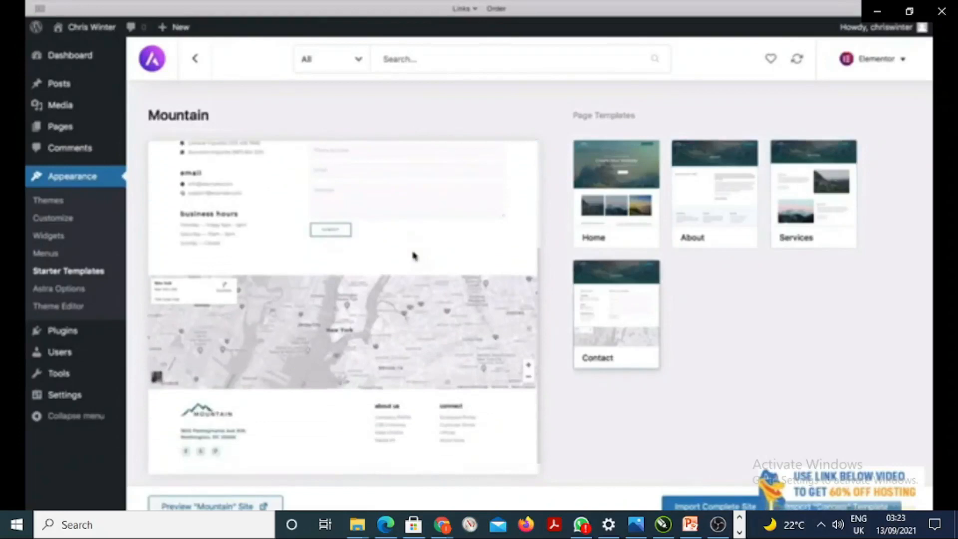
pyautogui.scroll(3, 413, 255)
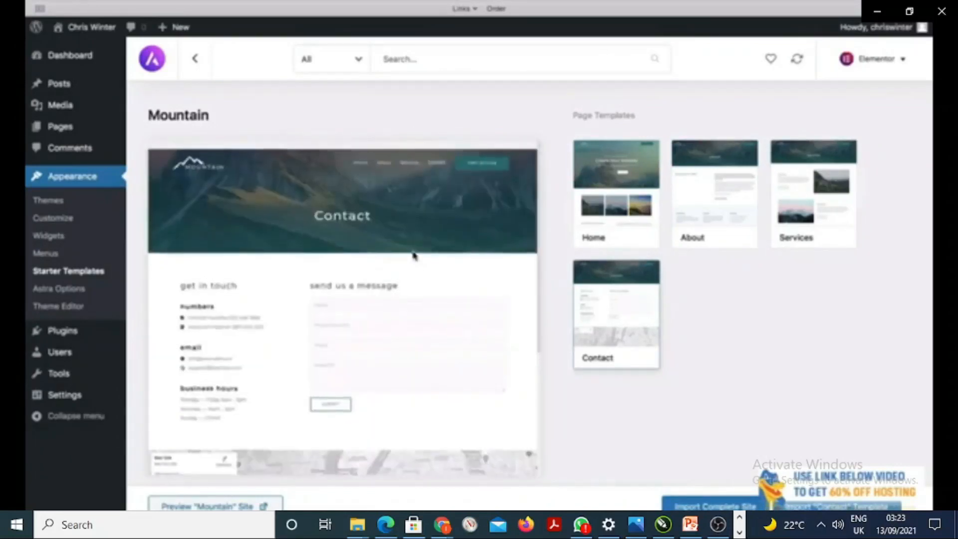
pyautogui.click(588, 193)
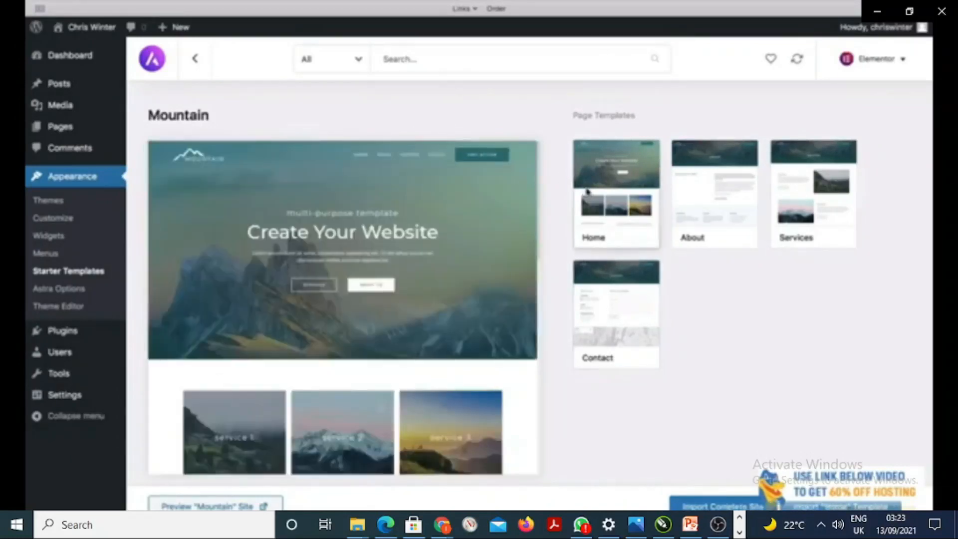
pyautogui.click(689, 505)
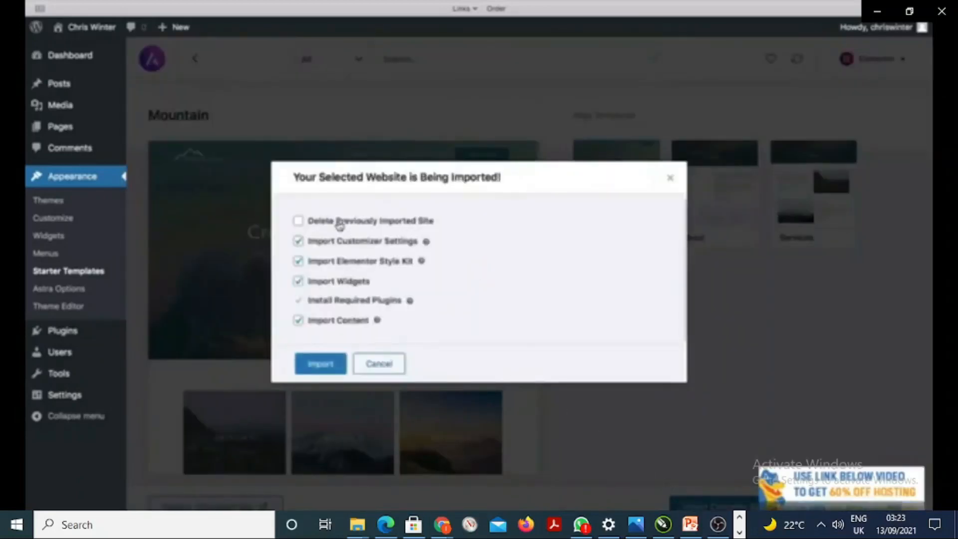
# Import the Mountain site with Delete Previously Imported Site ticked, then view the site.
pyautogui.click(321, 225)
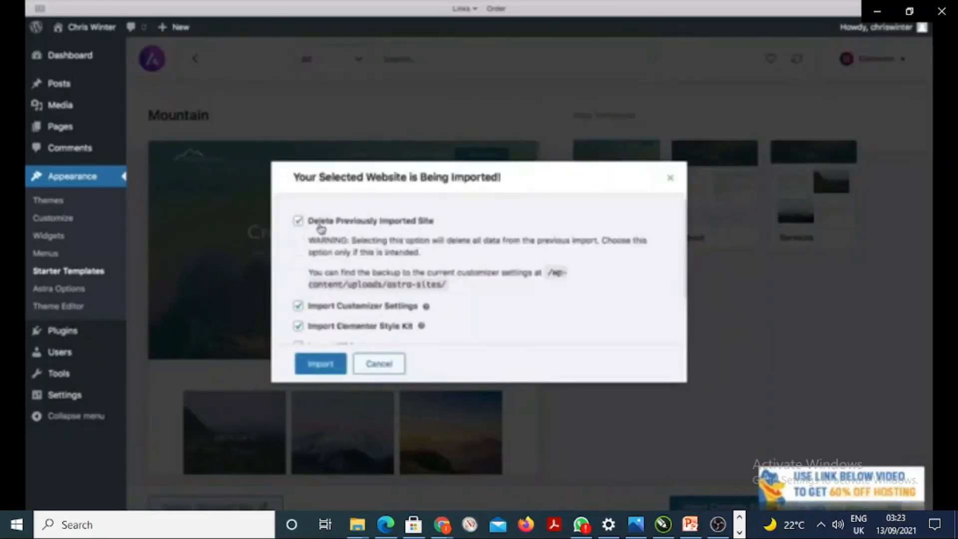
pyautogui.click(319, 364)
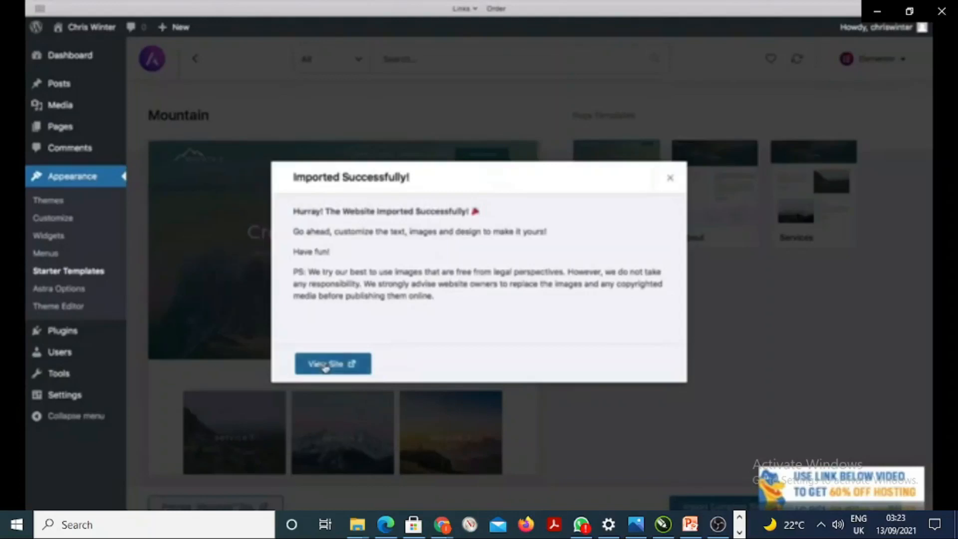
pyautogui.click(325, 368)
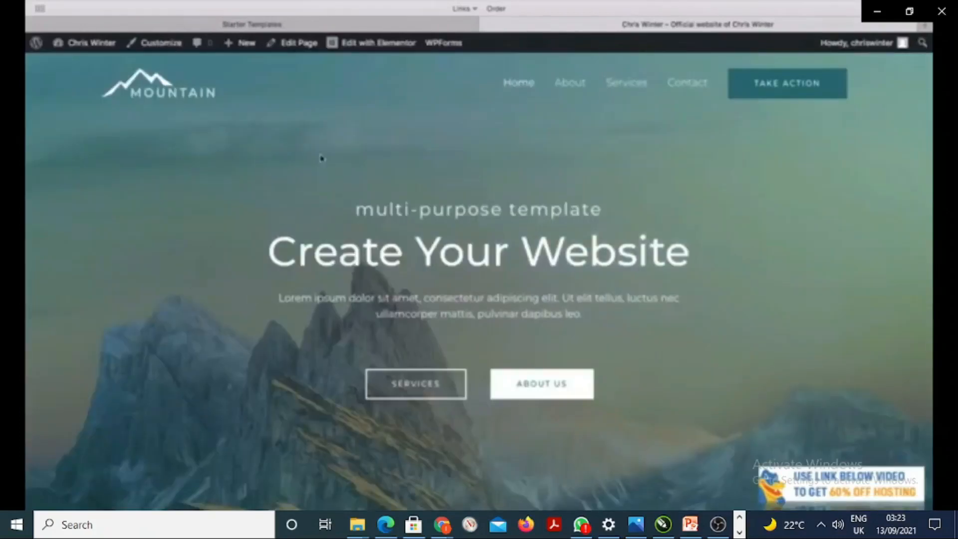
# Scroll the live Mountain homepage to the footer and back, briefly narrowing the browser window.
pyautogui.scroll(-8, 402, 280)
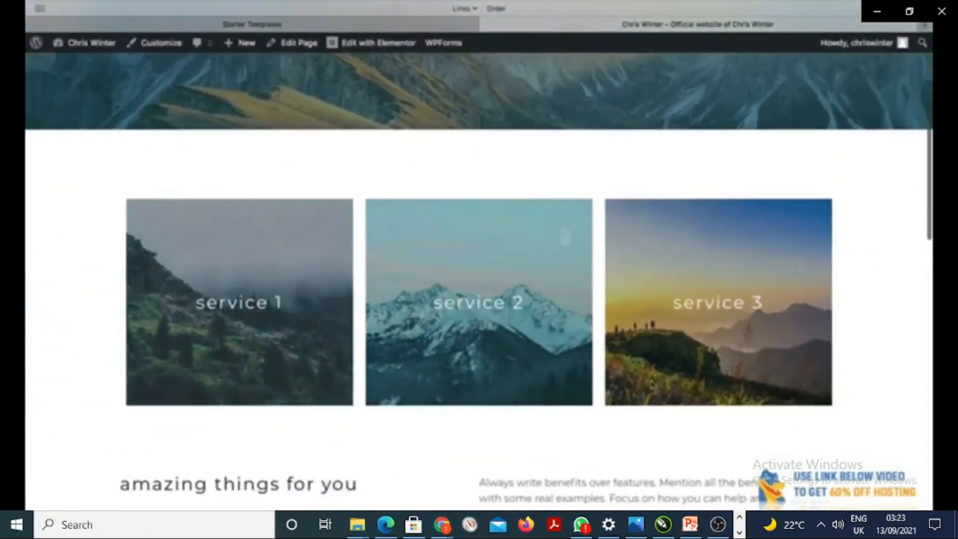
pyautogui.scroll(-2, 684, 377)
pyautogui.scroll(-1, 683, 377)
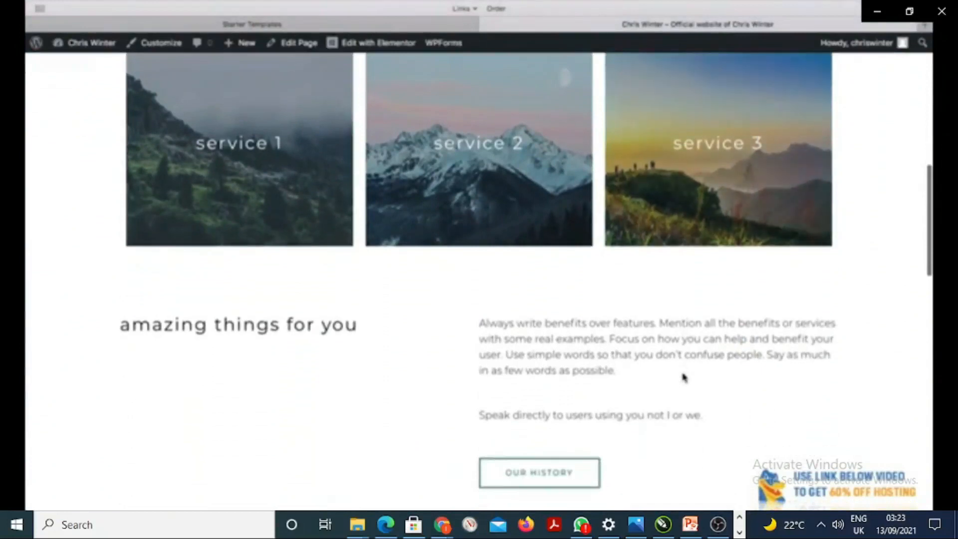
pyautogui.scroll(-4, 639, 475)
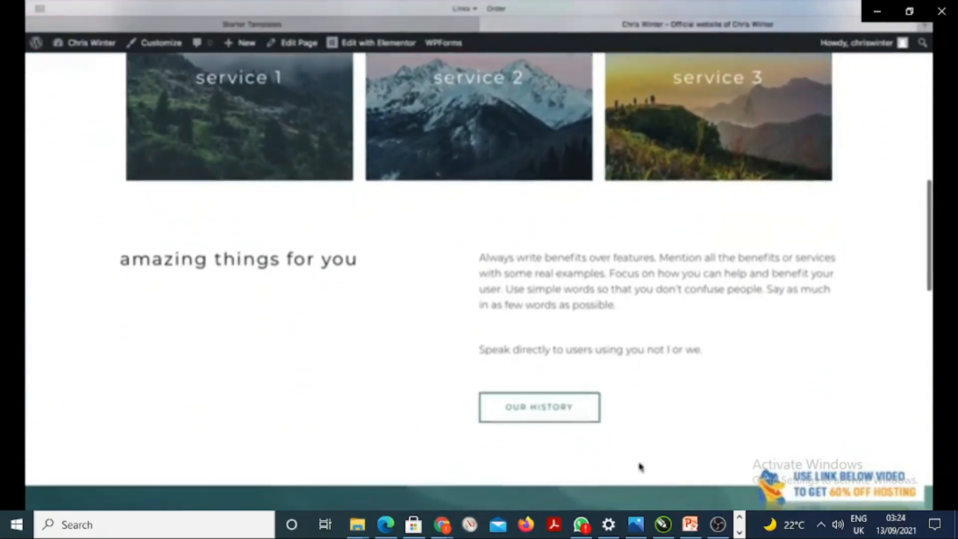
pyautogui.scroll(-5, 626, 406)
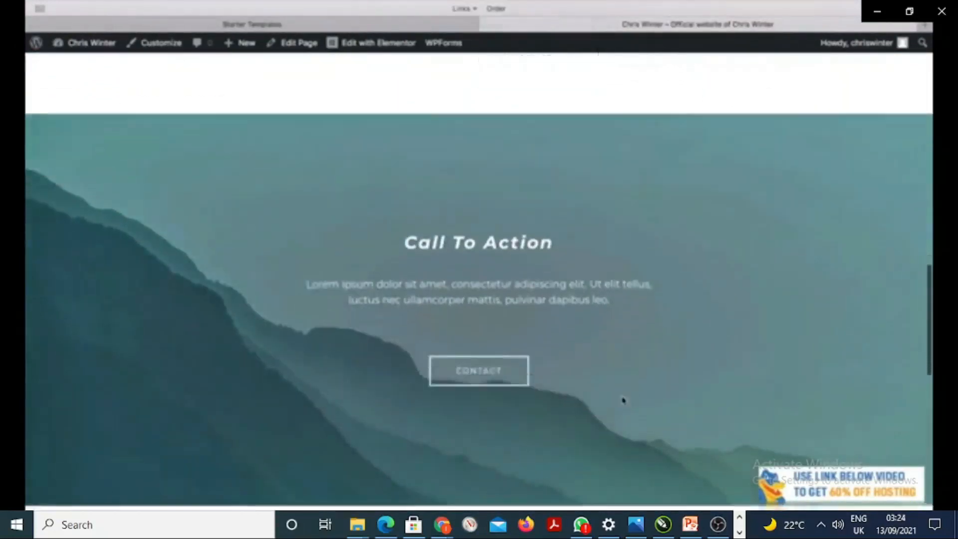
pyautogui.scroll(3, 605, 304)
pyautogui.scroll(-5, 595, 307)
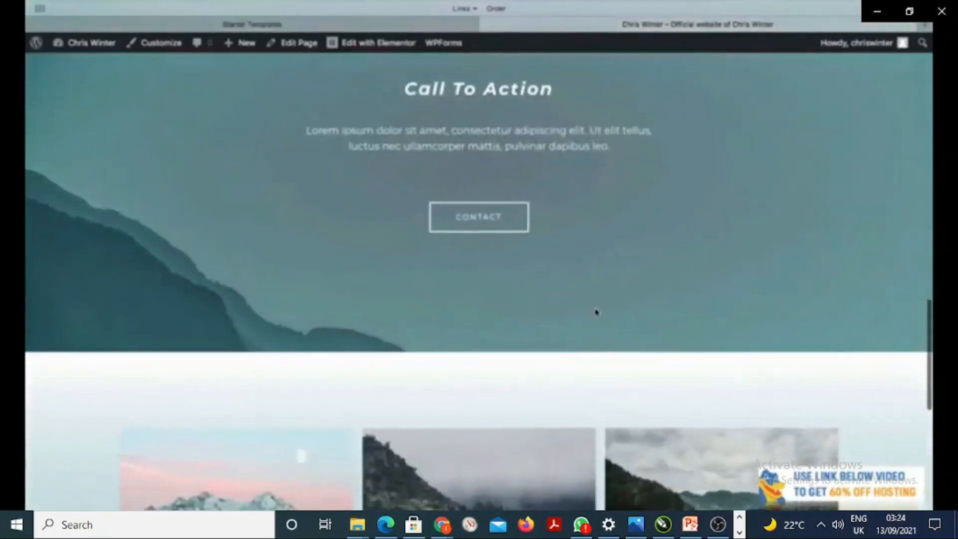
pyautogui.scroll(4, 596, 312)
pyautogui.scroll(-4, 597, 312)
pyautogui.scroll(2, 597, 312)
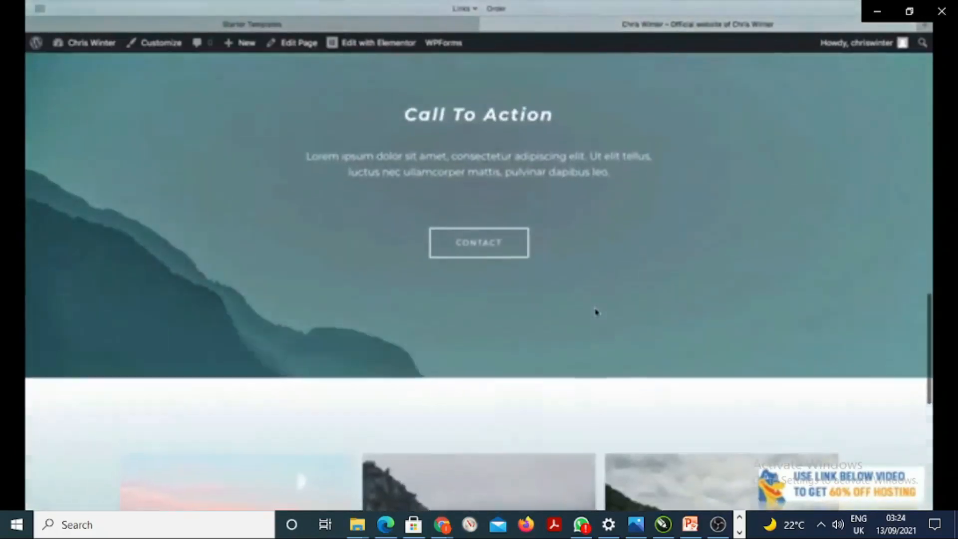
pyautogui.scroll(-6, 605, 267)
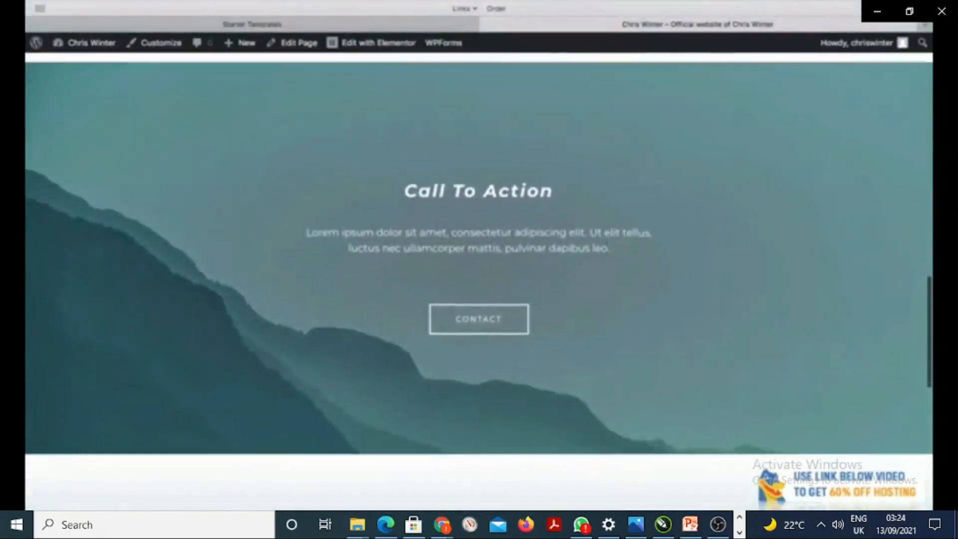
pyautogui.scroll(-1, 608, 261)
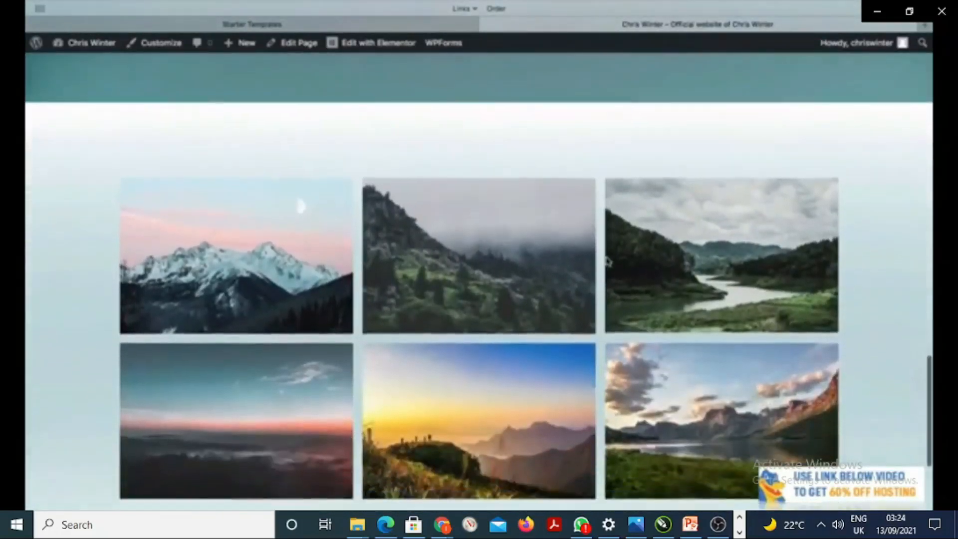
pyautogui.scroll(-3, 528, 383)
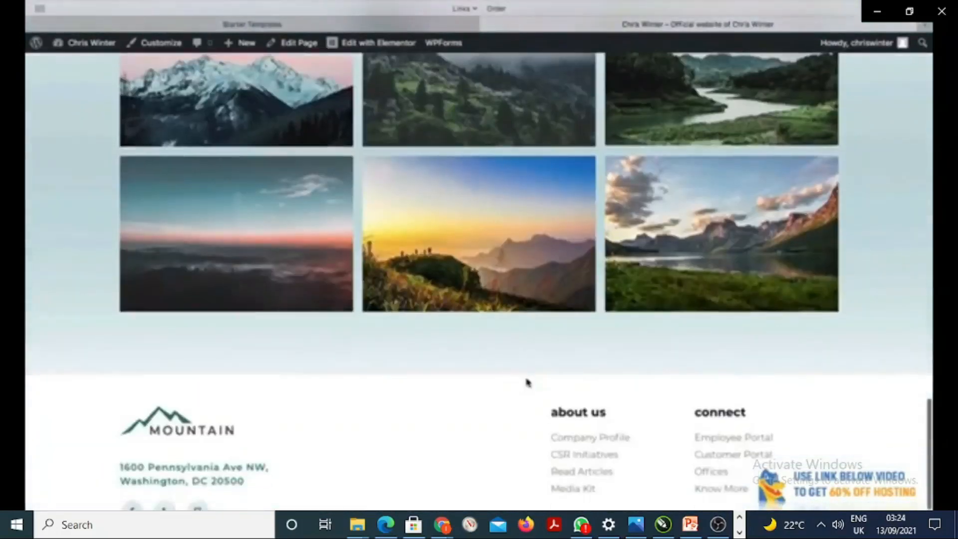
pyautogui.scroll(-1, 528, 383)
pyautogui.scroll(20, 449, 365)
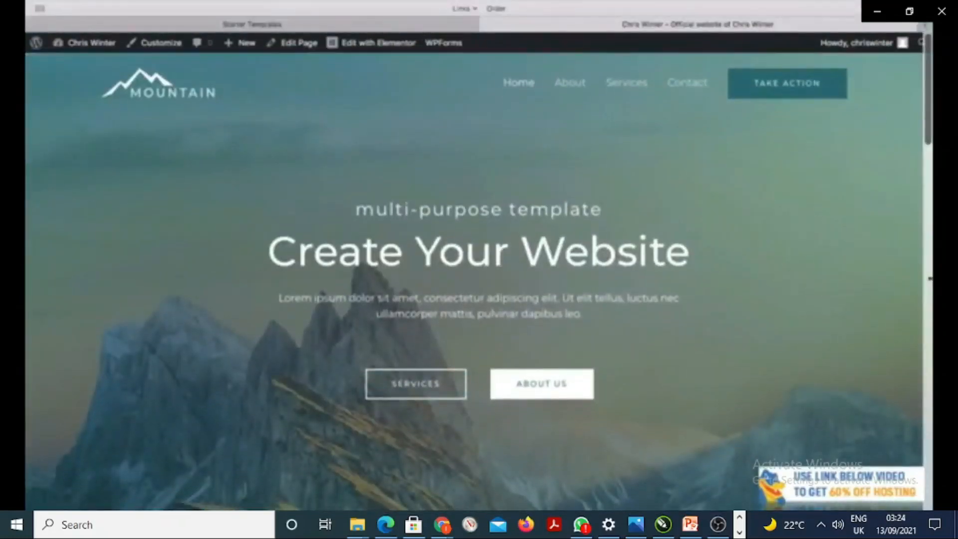
pyautogui.moveTo(930, 278); pyautogui.dragTo(884, 303)
pyautogui.moveTo(672, 313); pyautogui.dragTo(933, 318)
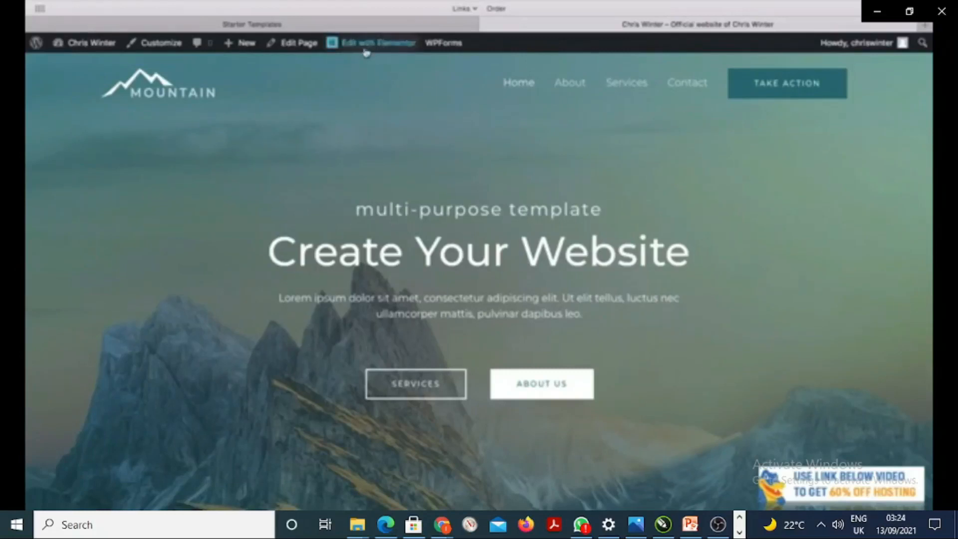
# Open the Mountain homepage in the Elementor editor from the admin bar.
pyautogui.moveTo(369, 53)
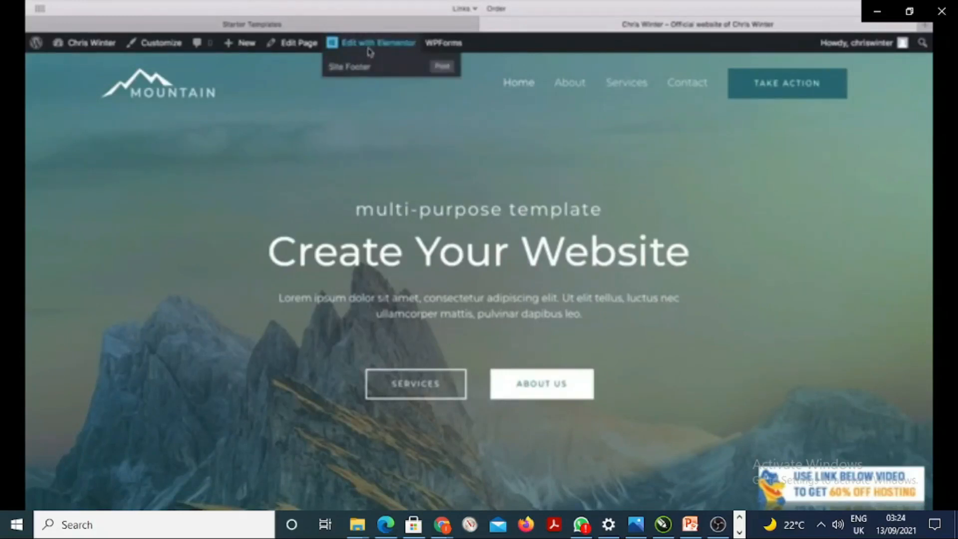
pyautogui.click(369, 52)
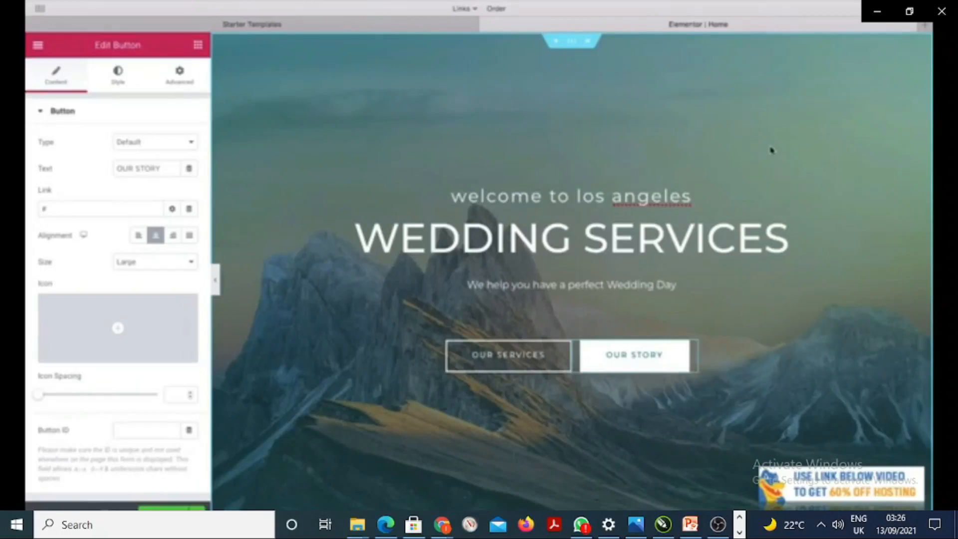
# Open Unsplash in a new tab and search for 'wedding' photos.
pyautogui.hotkey('ctrl', 't')
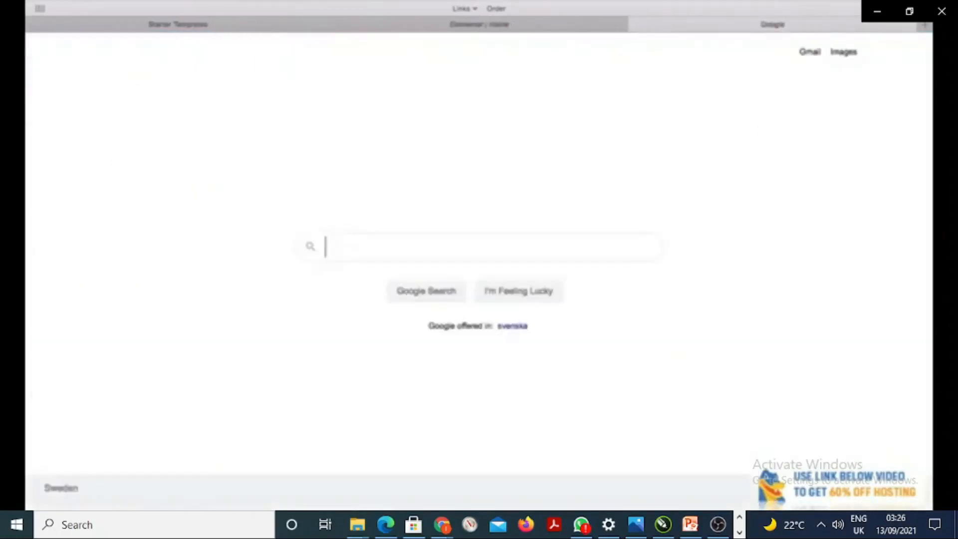
pyautogui.write('unsp')
pyautogui.press('Return')
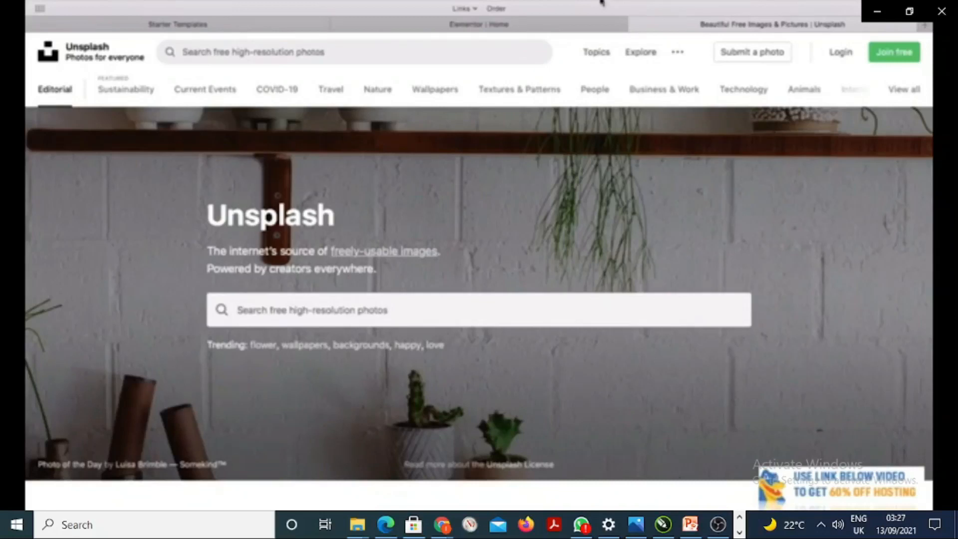
pyautogui.click(488, 51)
pyautogui.write('wedding')
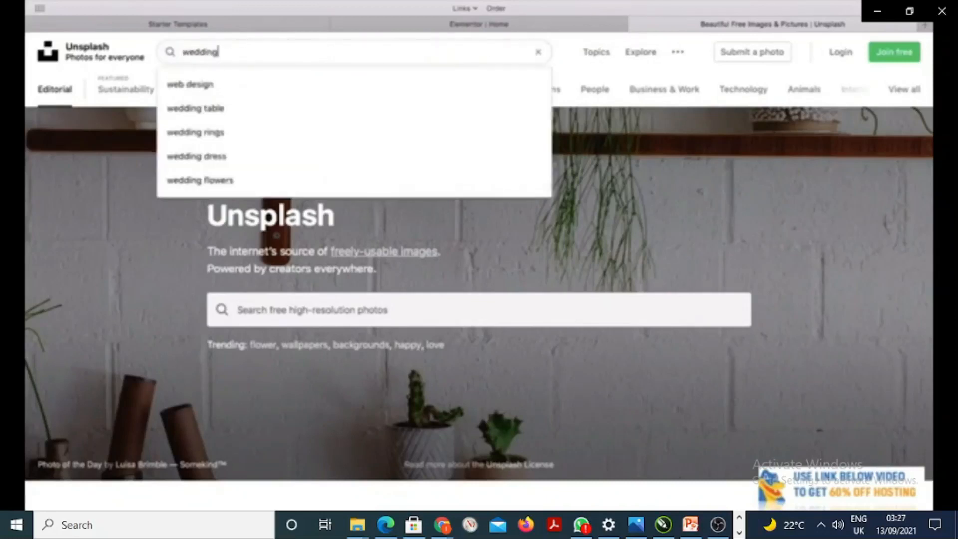
pyautogui.press('Return')
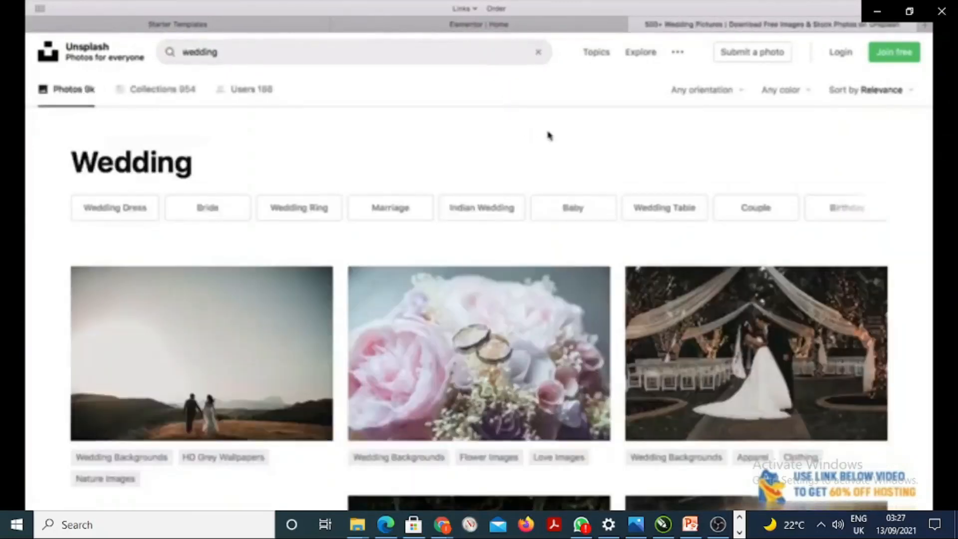
pyautogui.moveTo(233, 291)
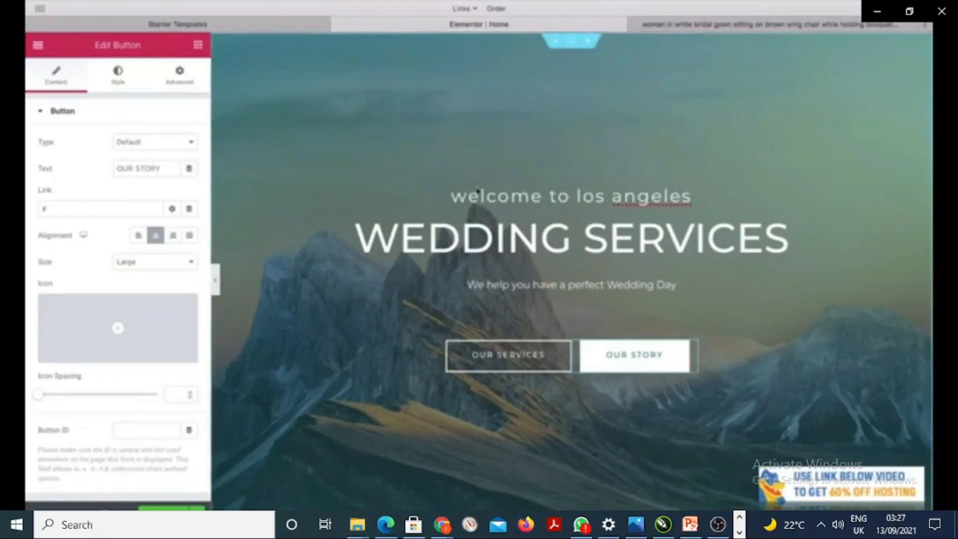
# Edit the hero section and choose a new image under Style > Background.
pyautogui.rightClick(525, 111)
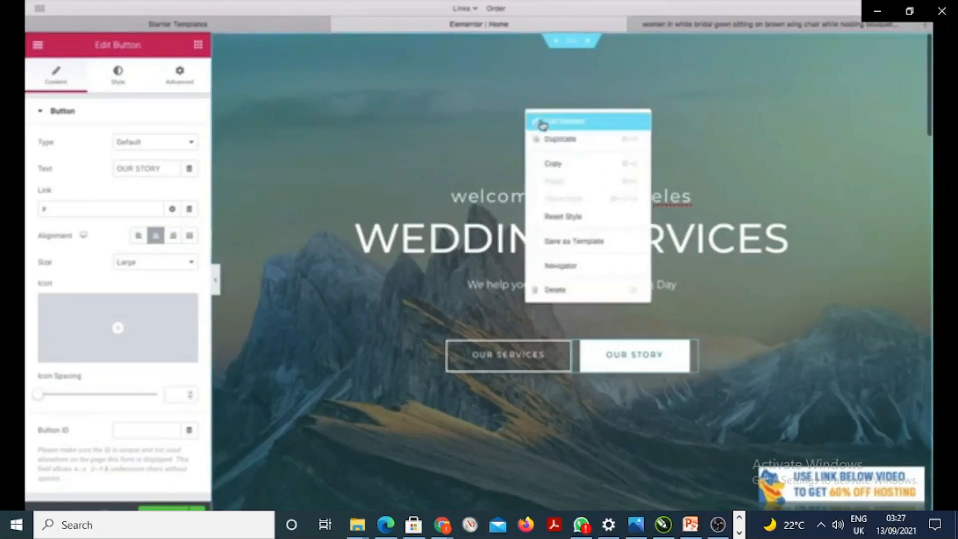
pyautogui.click(543, 123)
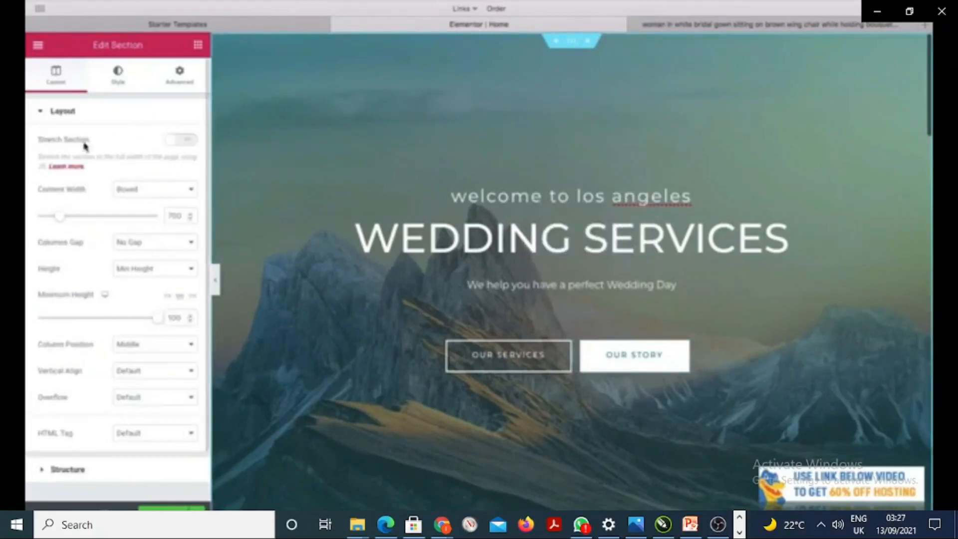
pyautogui.click(114, 75)
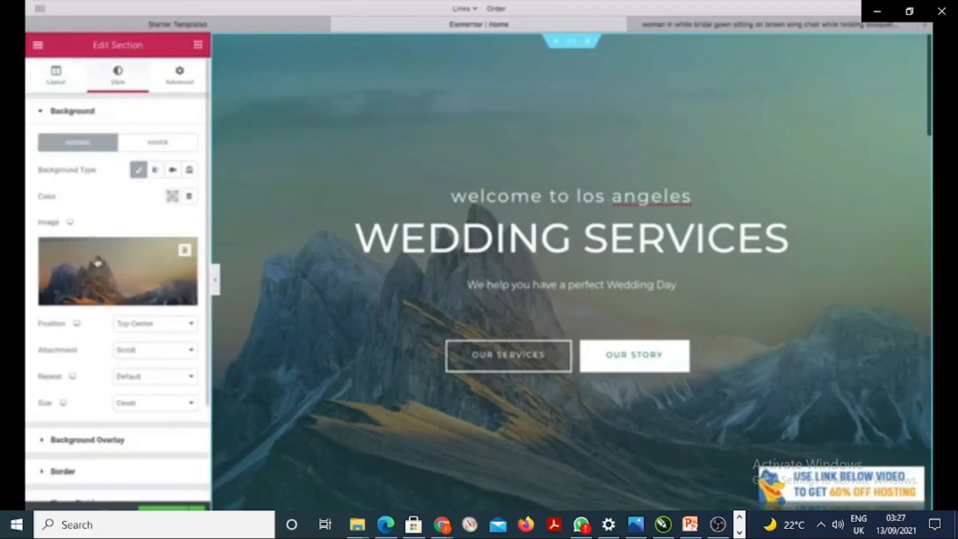
pyautogui.moveTo(115, 301)
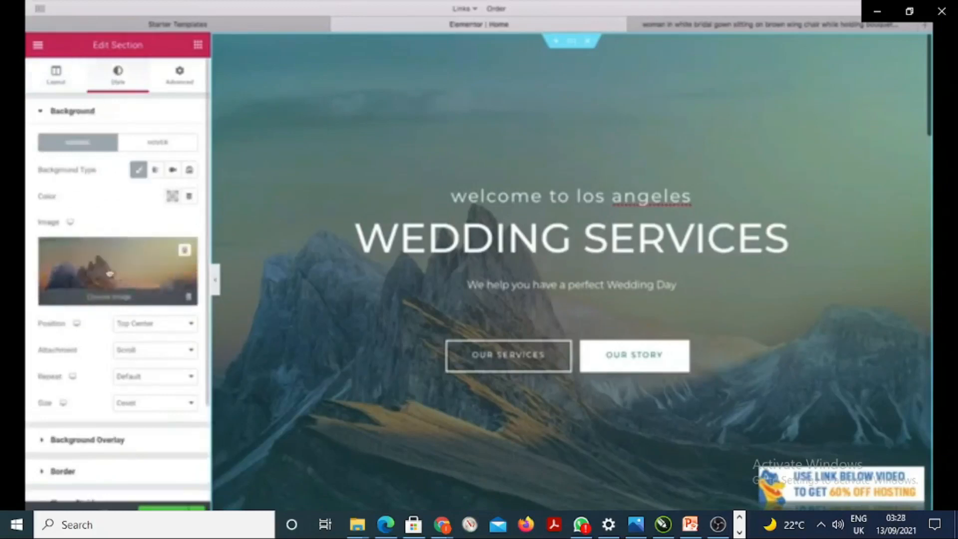
pyautogui.click(118, 299)
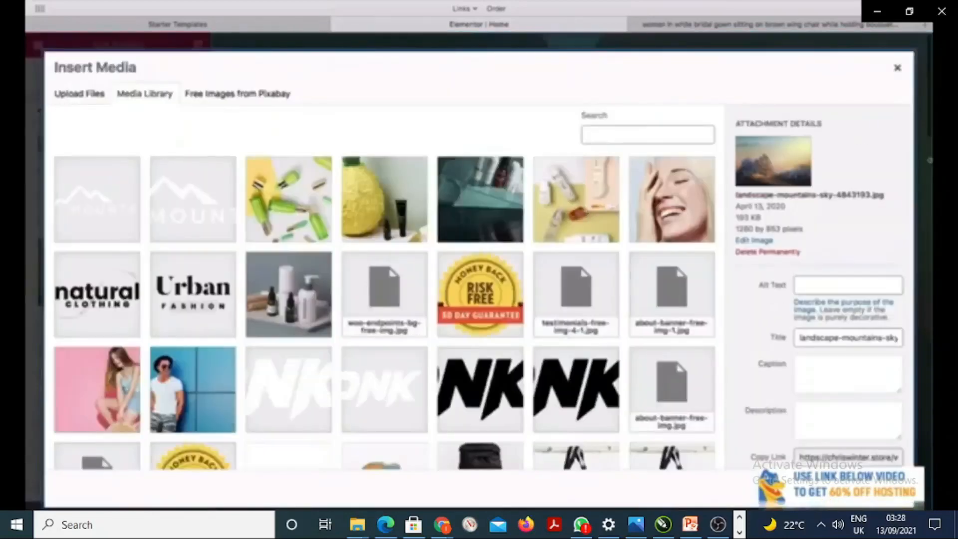
# Upload the couple-walking photo from the Wedding folder and insert it as the background.
pyautogui.moveTo(931, 158); pyautogui.dragTo(741, 154)
pyautogui.doubleClick(884, 25)
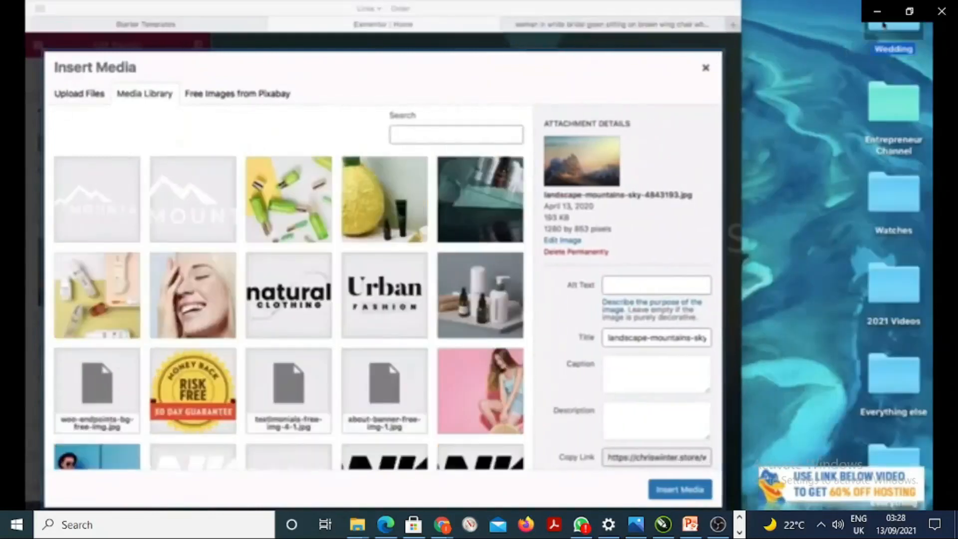
pyautogui.moveTo(580, 68); pyautogui.dragTo(796, 90)
pyautogui.moveTo(763, 244); pyautogui.dragTo(321, 114)
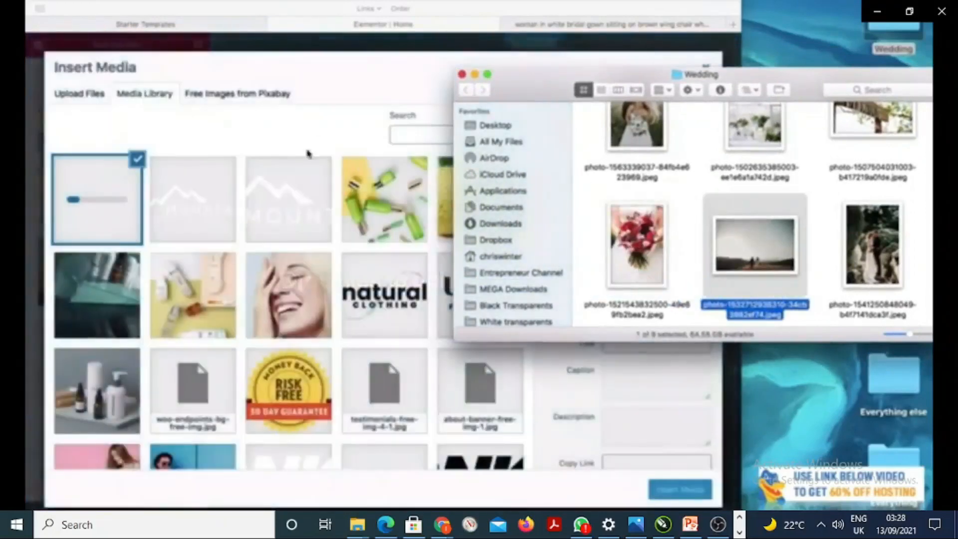
pyautogui.click(321, 118)
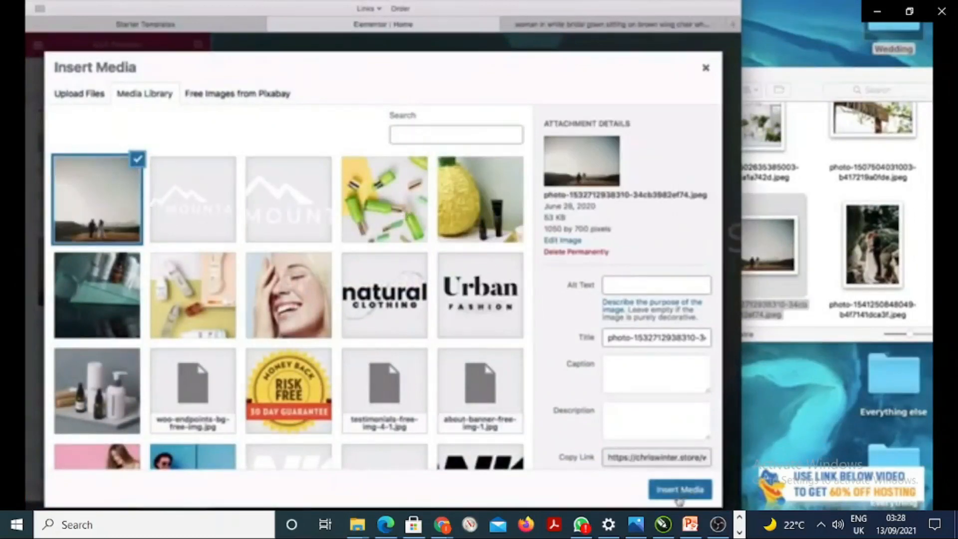
pyautogui.click(678, 498)
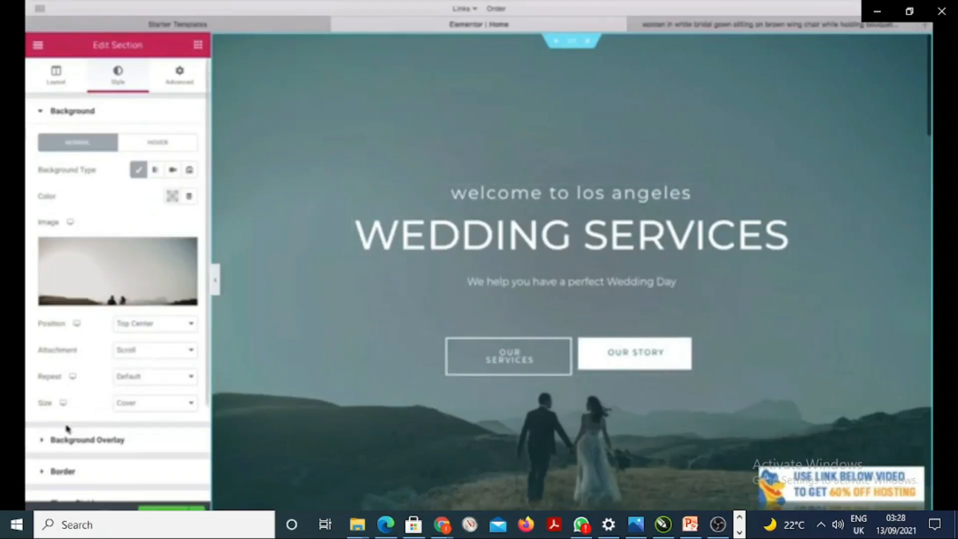
# Set the background overlay's second colour to black and its opacity to 0.89.
pyautogui.click(44, 443)
pyautogui.scroll(-1, 94, 235)
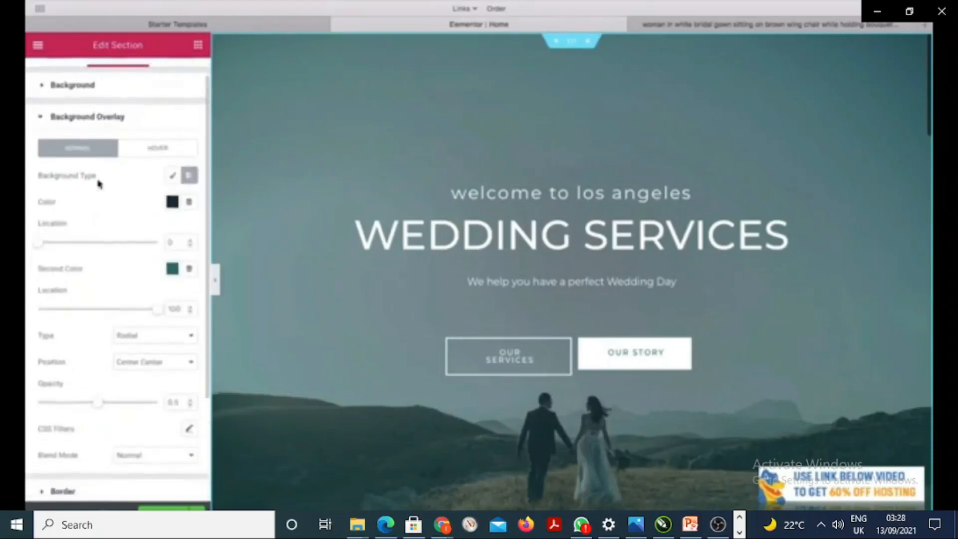
pyautogui.click(171, 270)
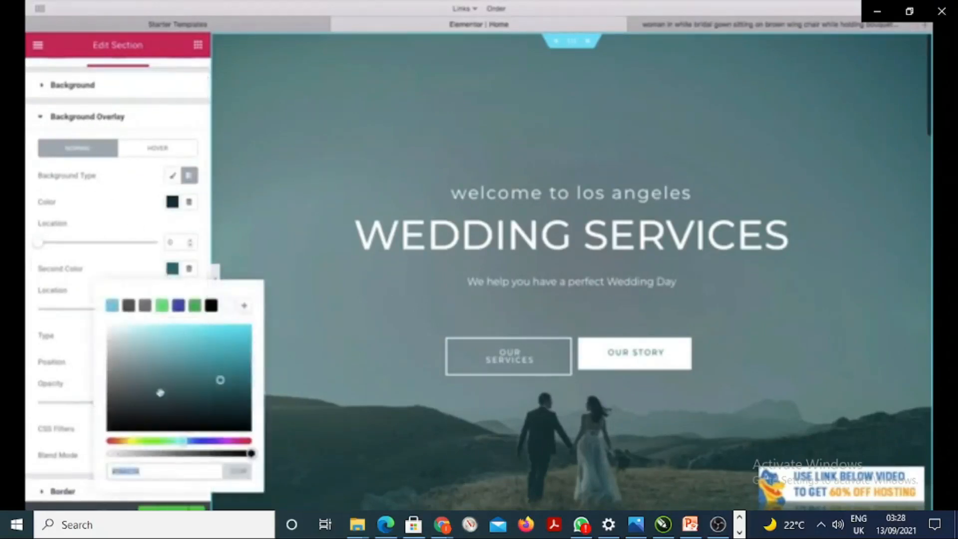
pyautogui.click(135, 395)
pyautogui.moveTo(114, 405)
pyautogui.mouseDown()
pyautogui.moveTo(86, 417)
pyautogui.moveTo(86, 427)
pyautogui.mouseUp()
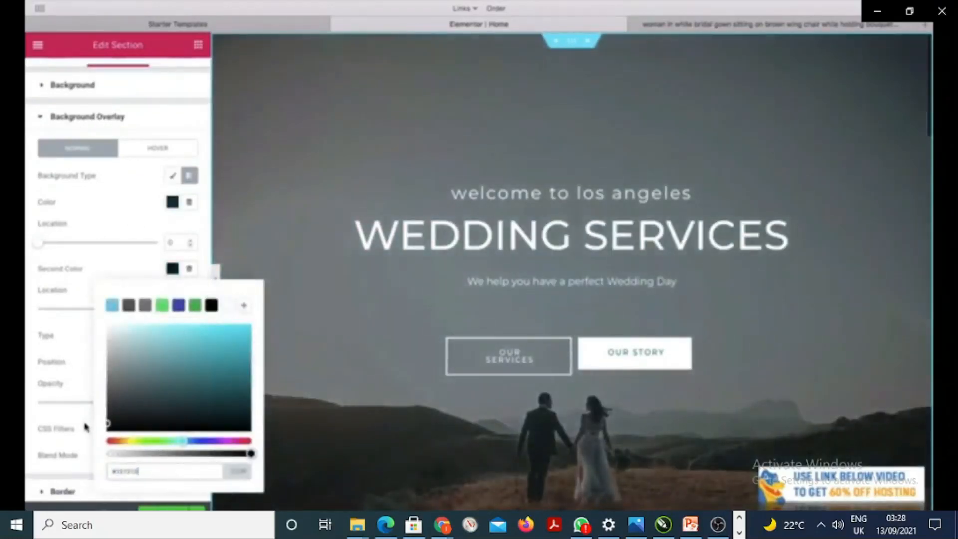
pyautogui.click(43, 292)
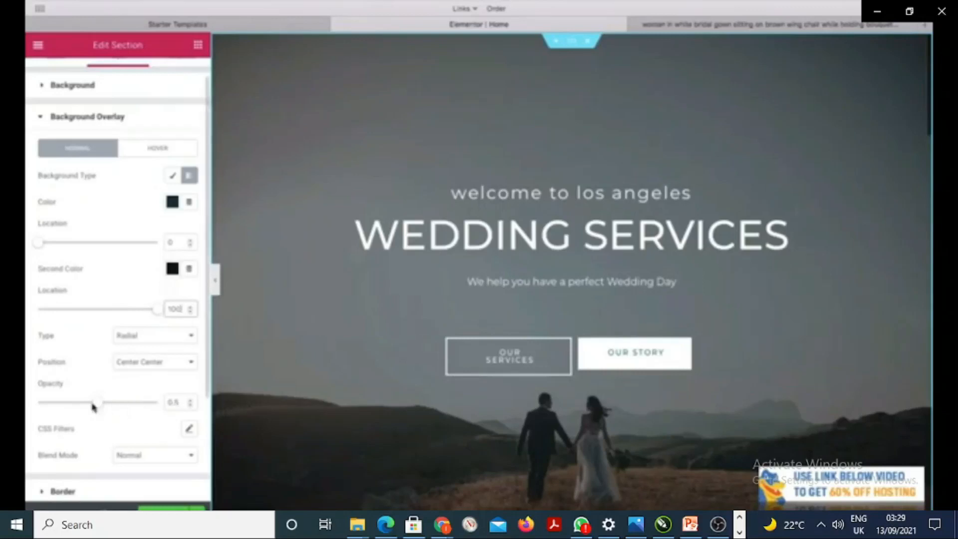
pyautogui.moveTo(96, 408); pyautogui.dragTo(52, 406)
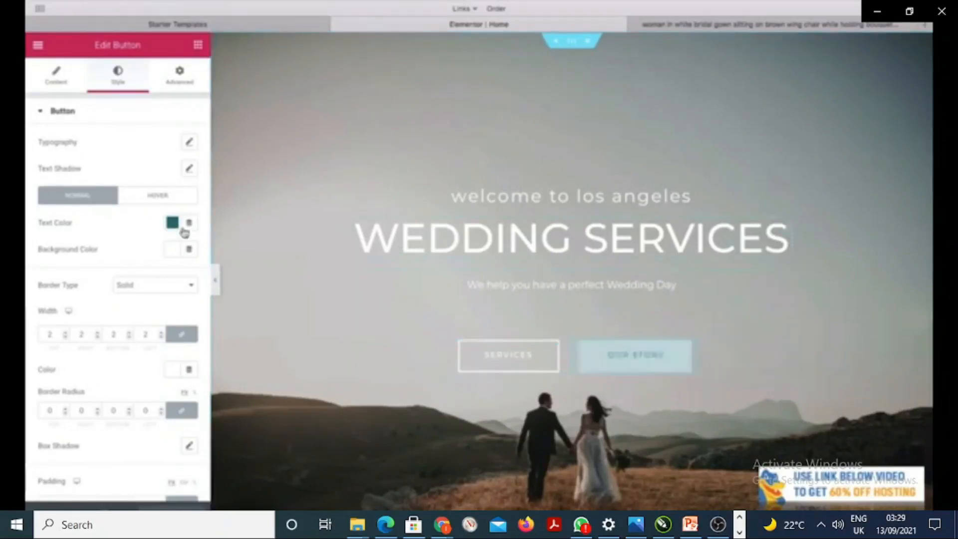
# Give the hero button a darker ochre hover background colour.
pyautogui.click(158, 200)
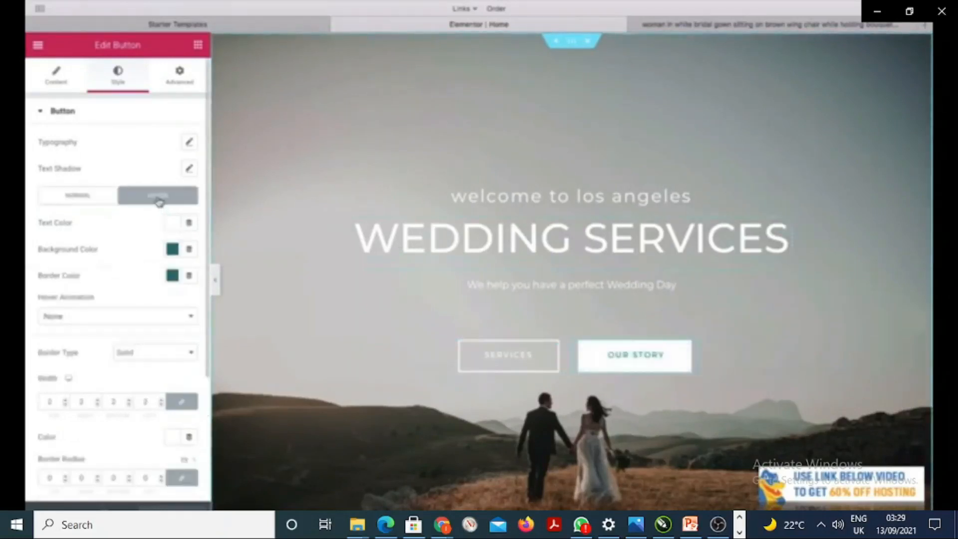
pyautogui.click(171, 249)
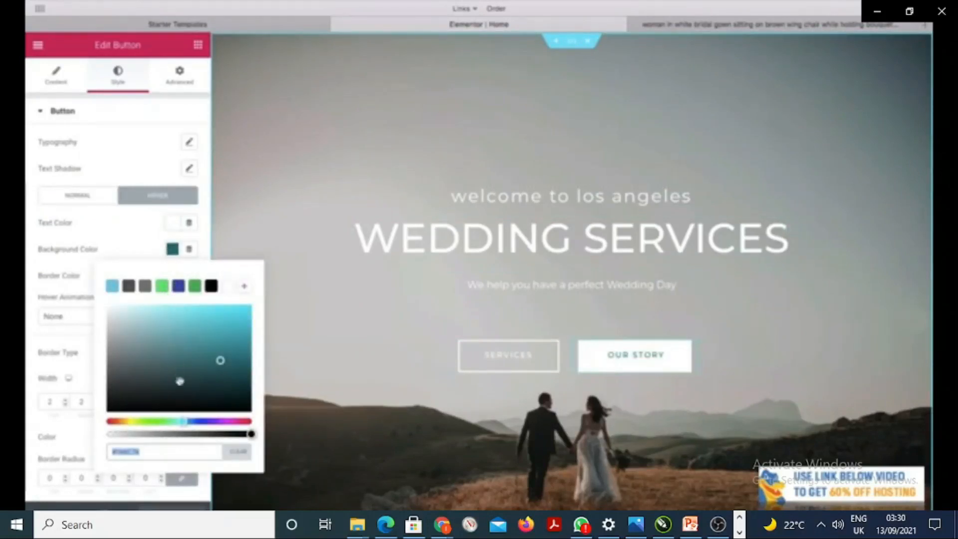
pyautogui.moveTo(183, 422); pyautogui.dragTo(124, 424)
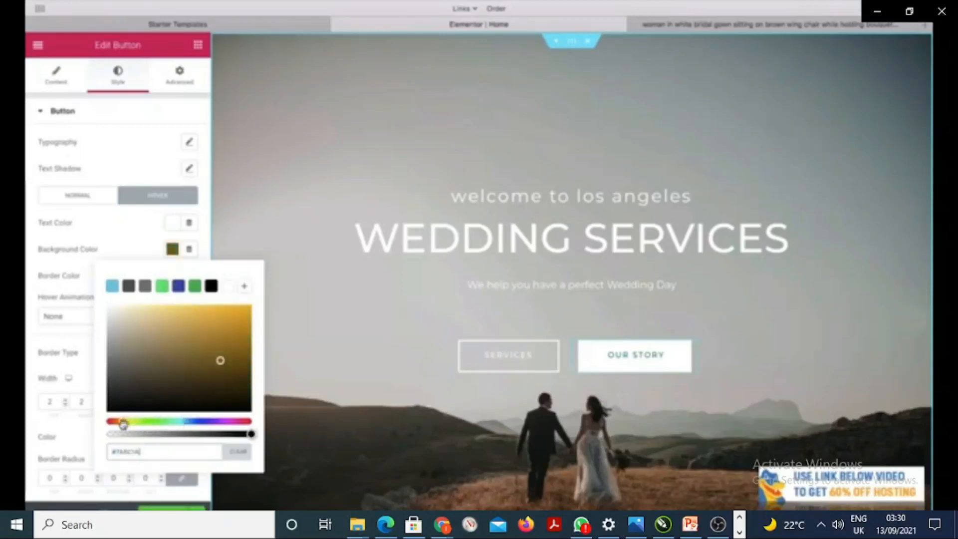
pyautogui.click(236, 368)
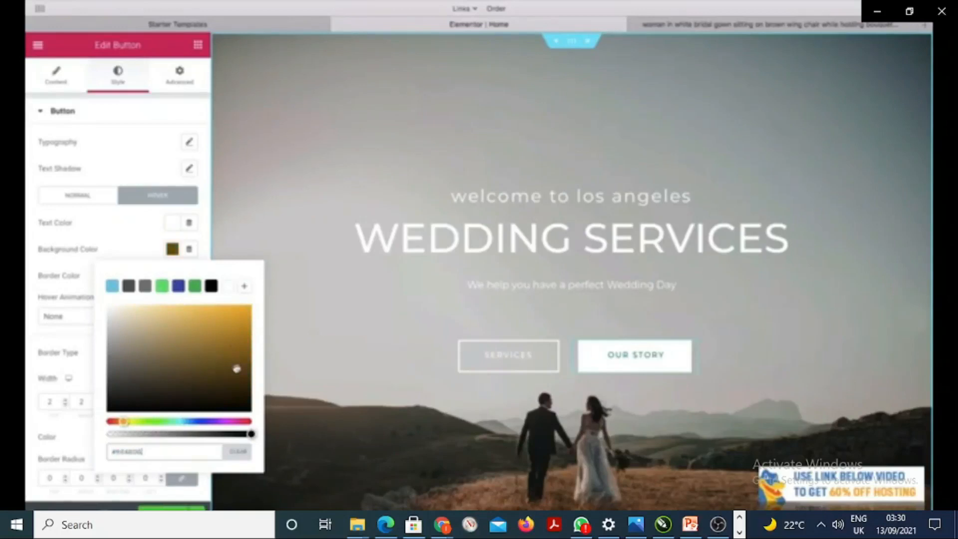
pyautogui.click(122, 224)
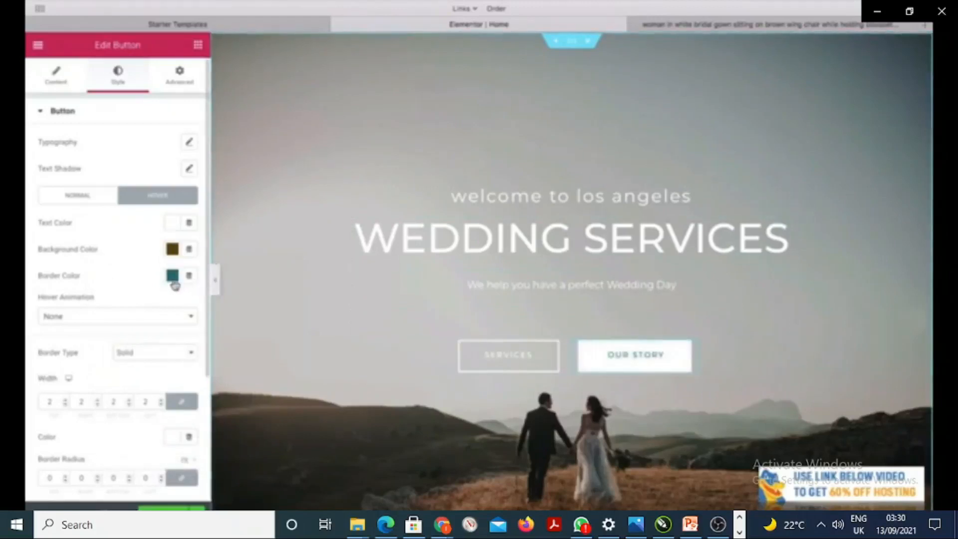
pyautogui.click(172, 248)
pyautogui.moveTo(225, 368); pyautogui.dragTo(196, 330)
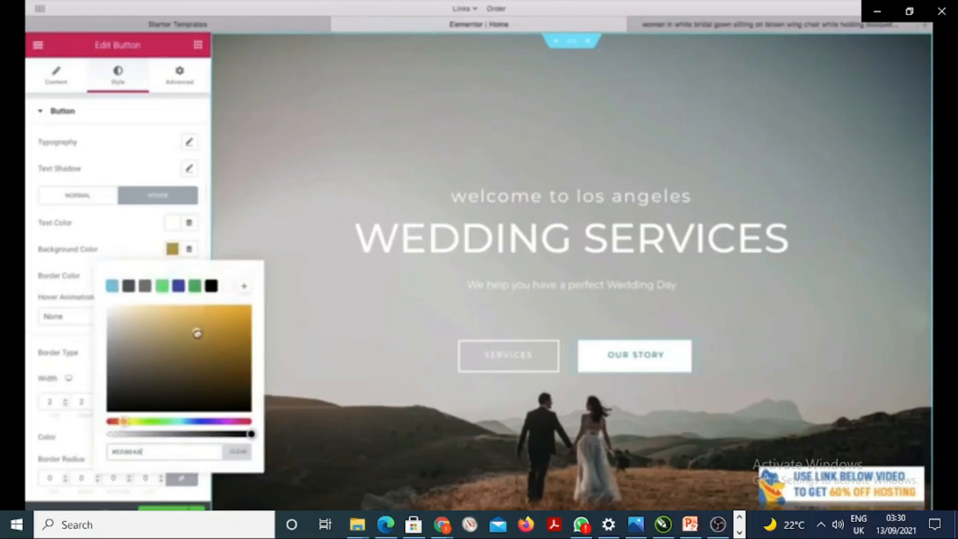
# Set the hero button's normal text colour to dark brown and check the live site.
pyautogui.click(103, 194)
pyautogui.click(172, 223)
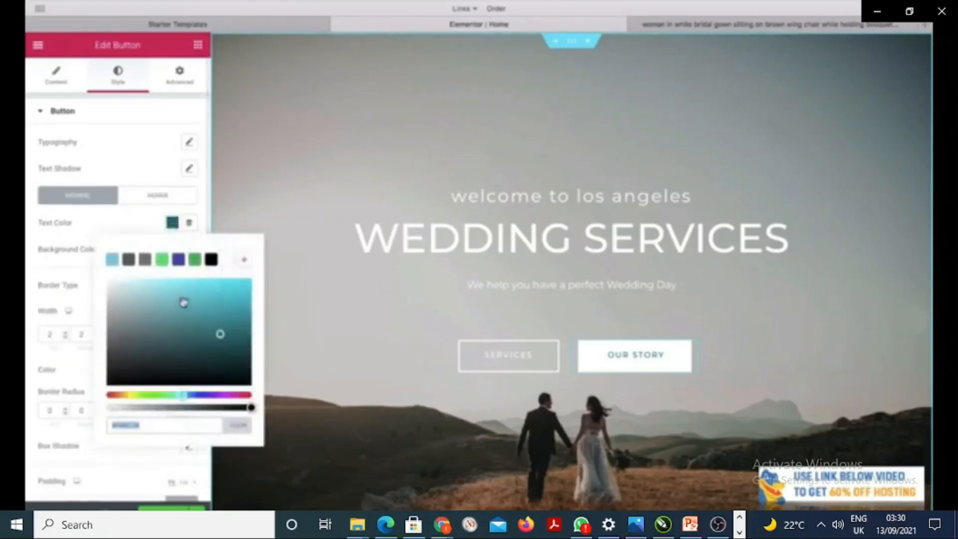
pyautogui.click(134, 396)
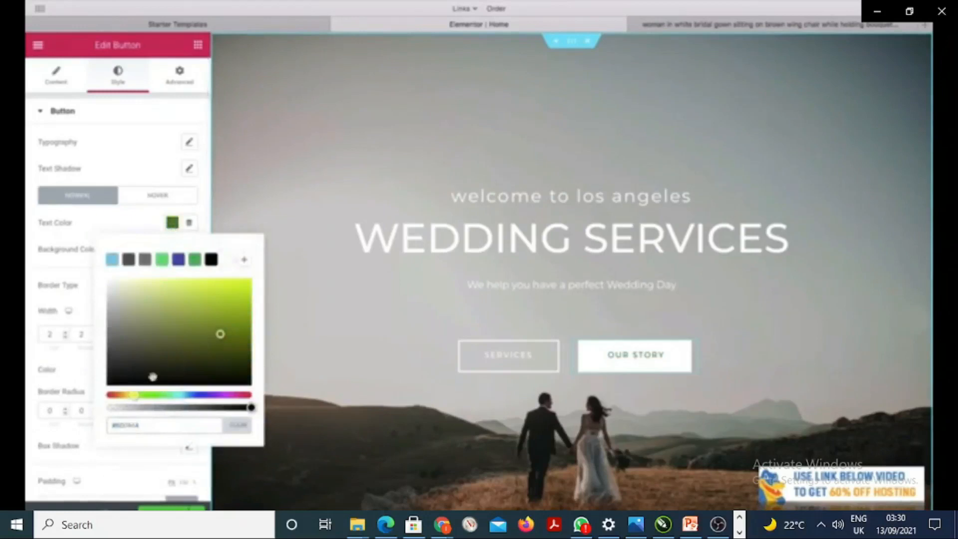
pyautogui.moveTo(134, 394); pyautogui.dragTo(122, 395)
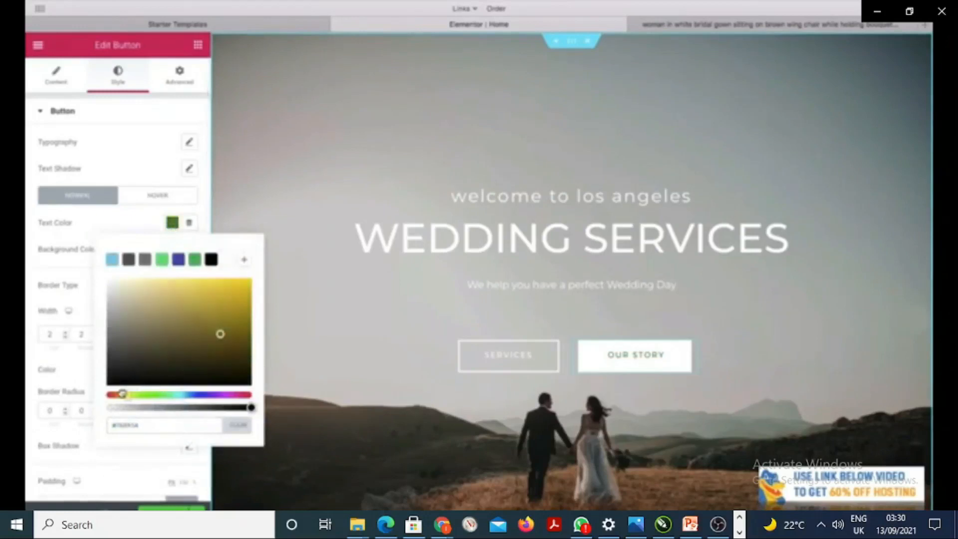
pyautogui.moveTo(221, 336); pyautogui.dragTo(235, 339)
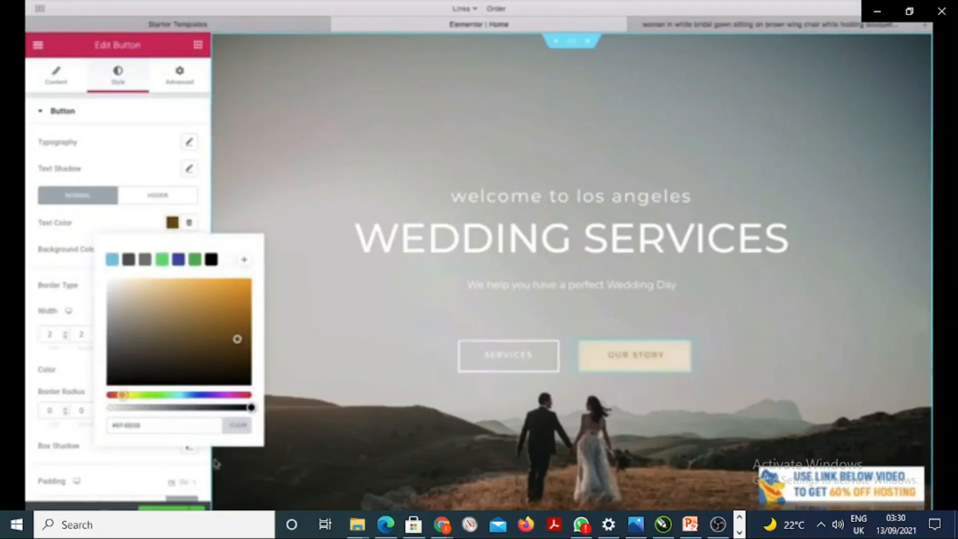
pyautogui.click(164, 507)
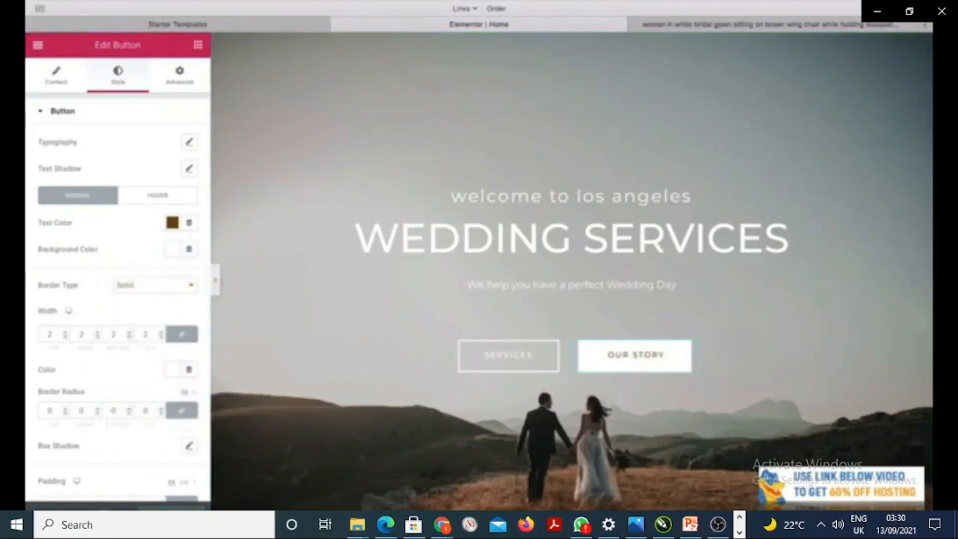
pyautogui.press('super+l')
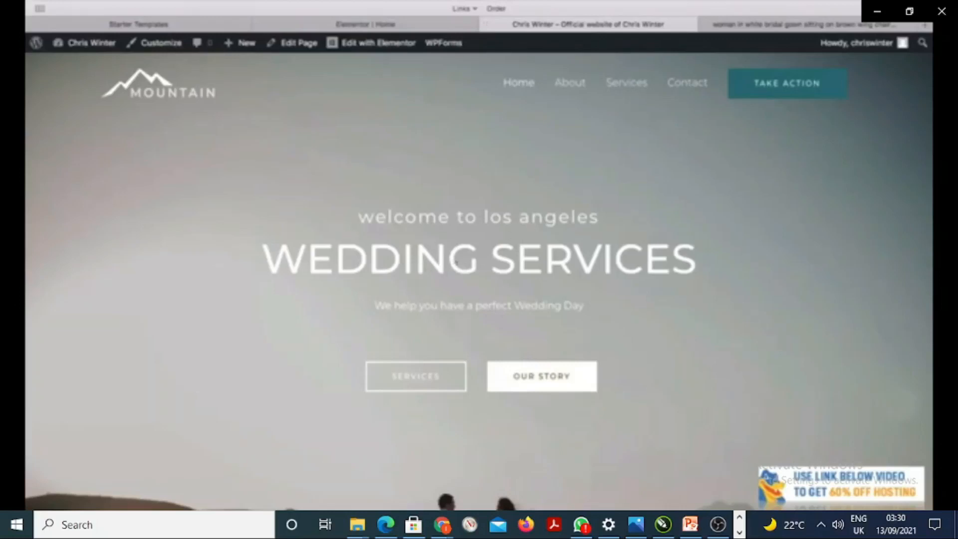
# Scroll the live site to check the hero, then return to the Elementor Home editor tab.
pyautogui.scroll(-1, 465, 306)
pyautogui.scroll(1, 465, 306)
pyautogui.scroll(-2, 479, 279)
pyautogui.click(399, 26)
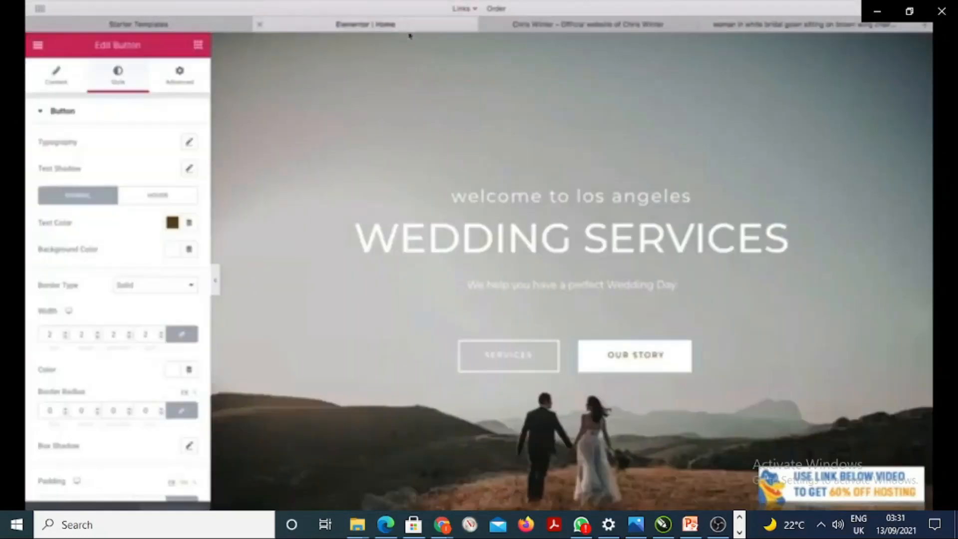
# In the hero section's Background settings, set Position to Center Center.
pyautogui.rightClick(409, 95)
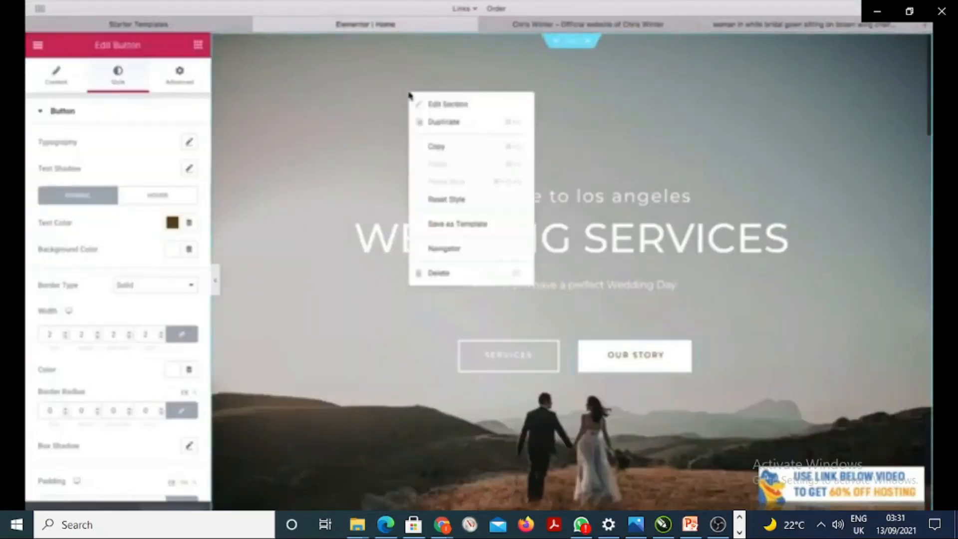
pyautogui.click(436, 105)
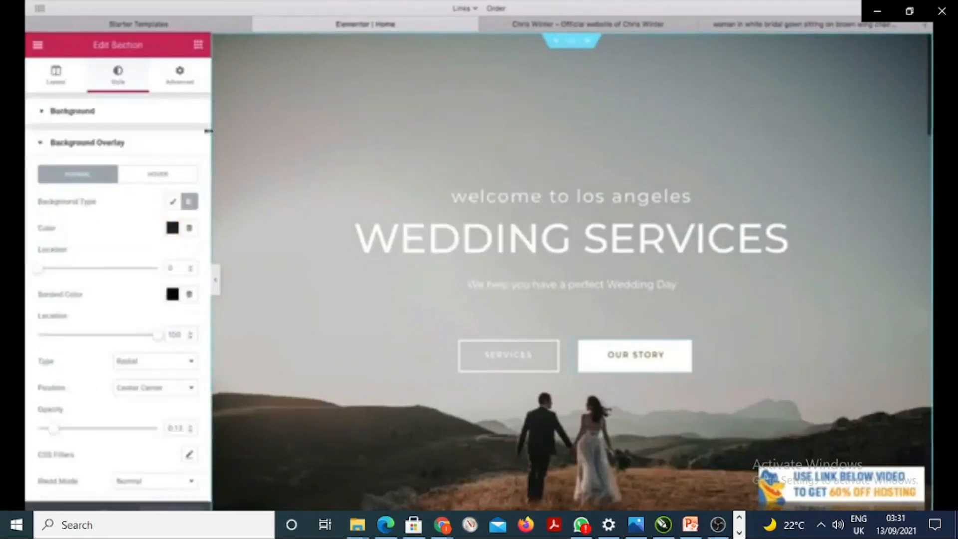
pyautogui.click(45, 118)
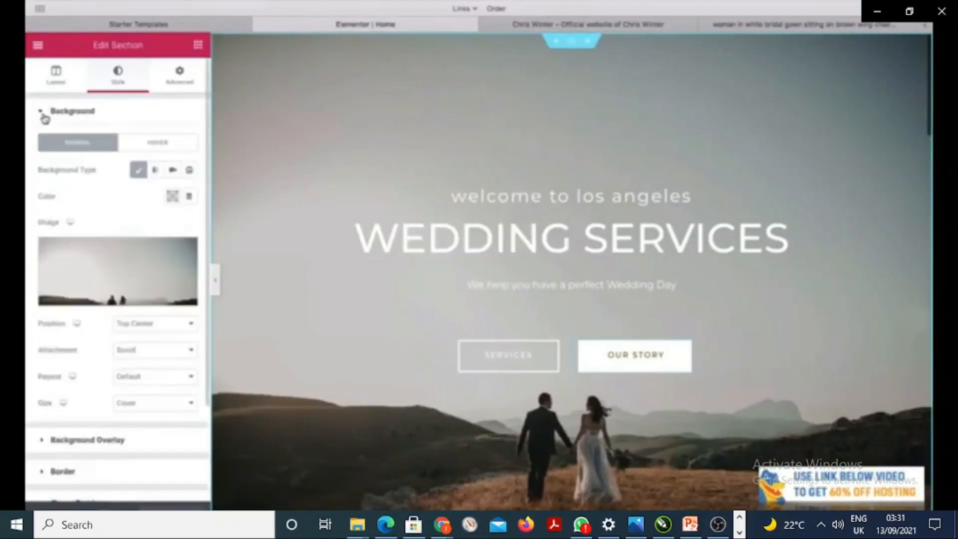
pyautogui.click(126, 330)
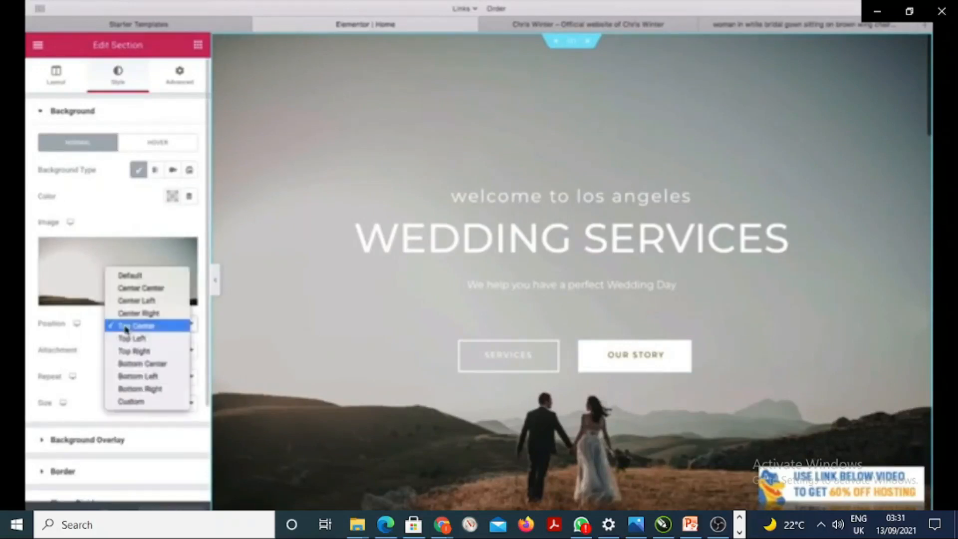
pyautogui.click(128, 292)
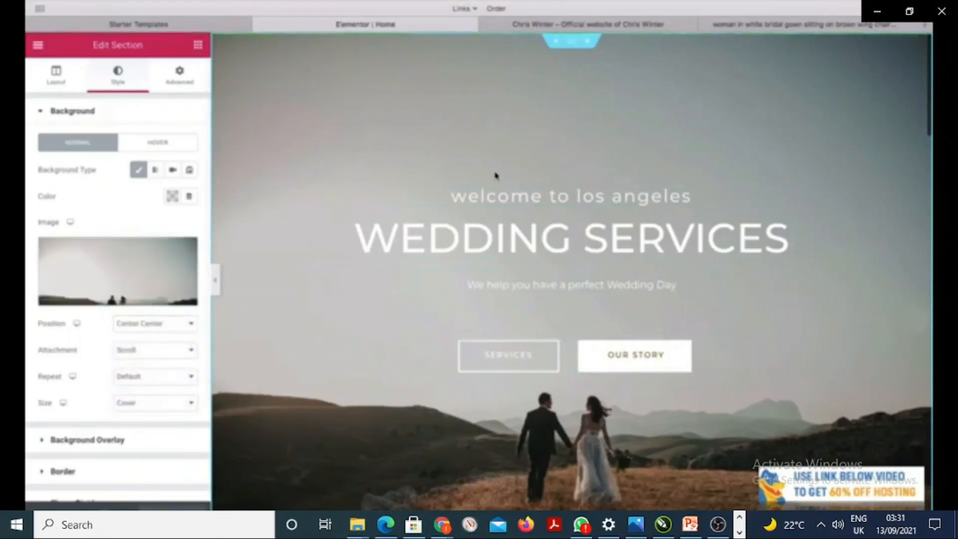
pyautogui.click(618, 24)
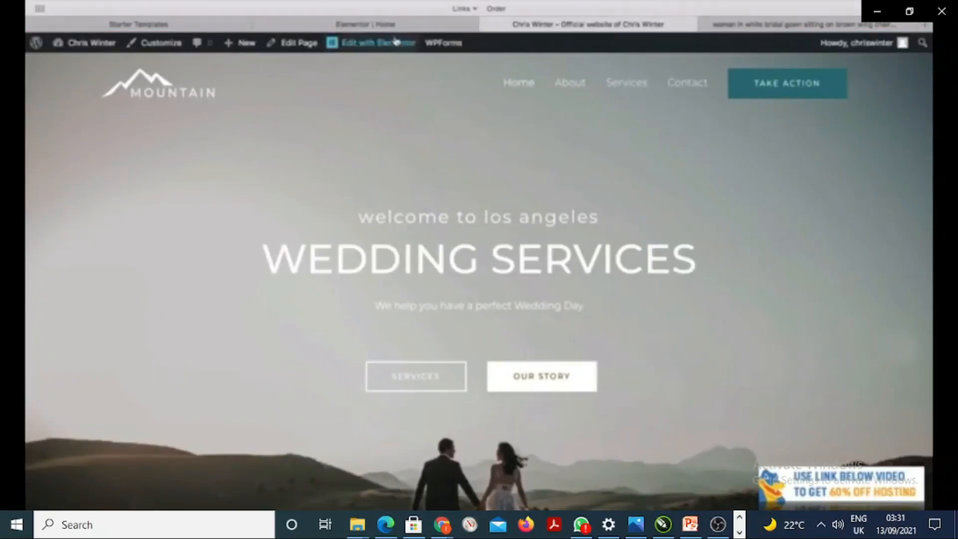
pyautogui.scroll(-2, 439, 259)
pyautogui.scroll(1, 439, 263)
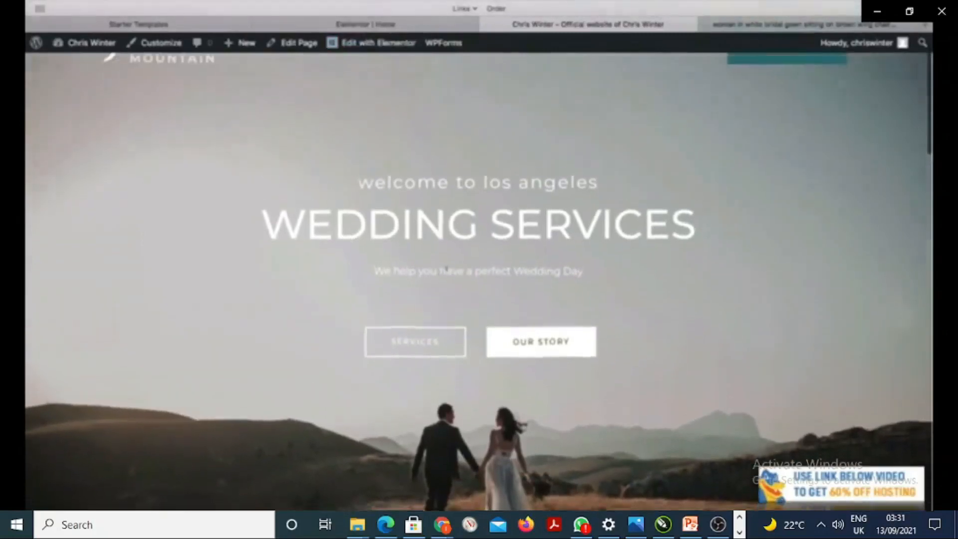
pyautogui.scroll(1, 547, 452)
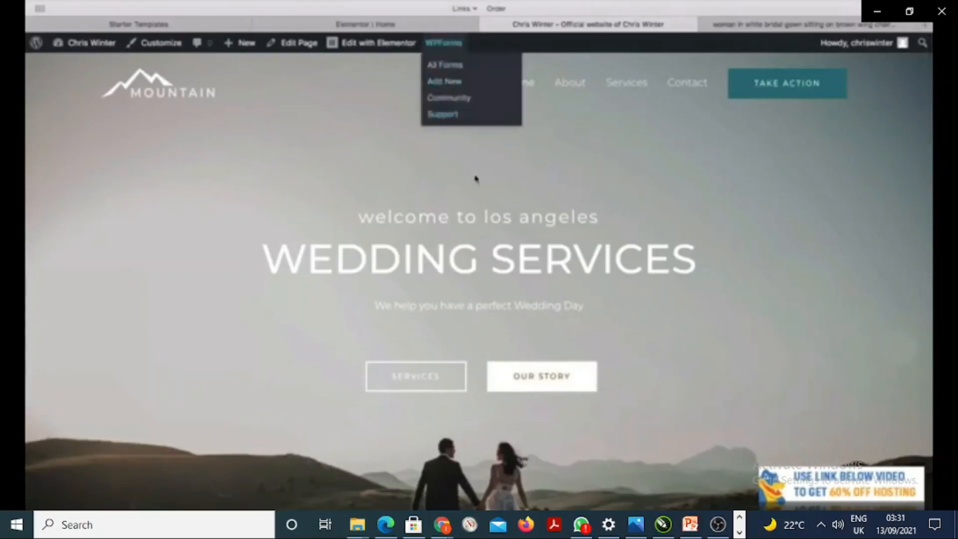
pyautogui.scroll(-5, 475, 180)
pyautogui.scroll(-2, 499, 185)
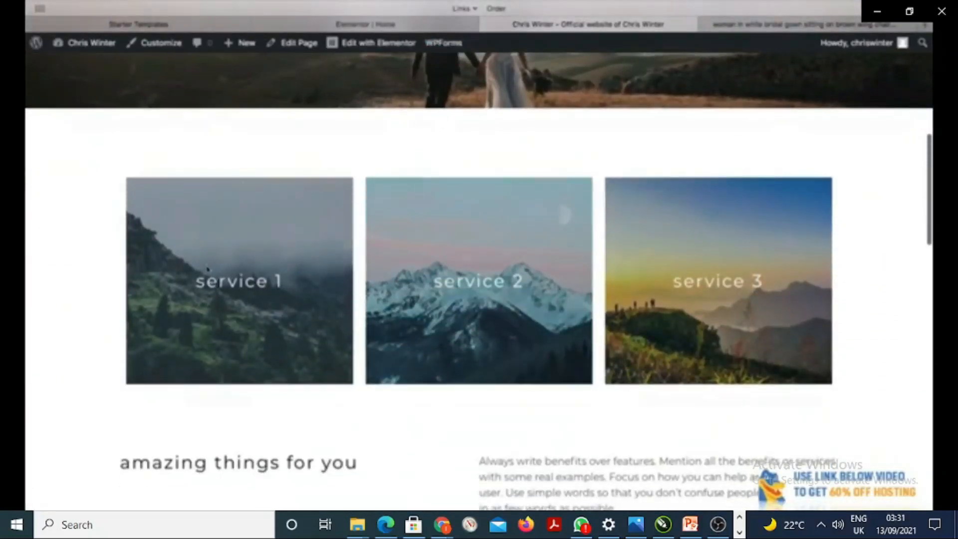
pyautogui.click(383, 26)
# Upload a wedding photo from Finder and set it as the service 1 column background.
pyautogui.scroll(-7, 512, 279)
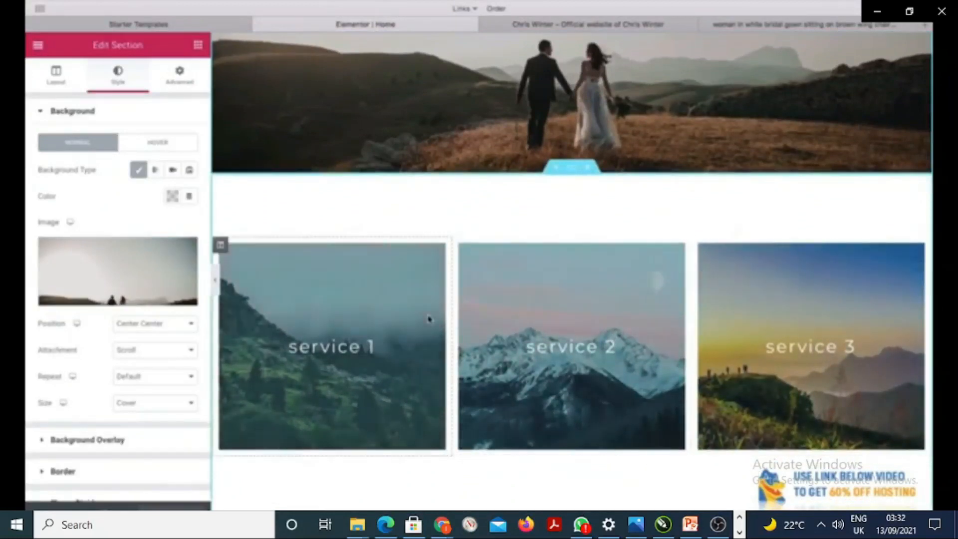
pyautogui.rightClick(382, 298)
pyautogui.click(391, 307)
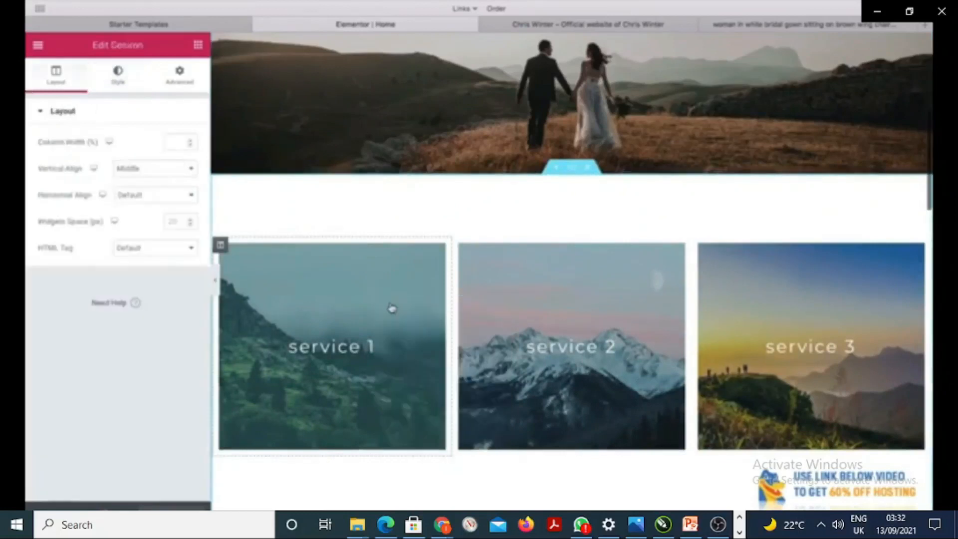
pyautogui.click(120, 82)
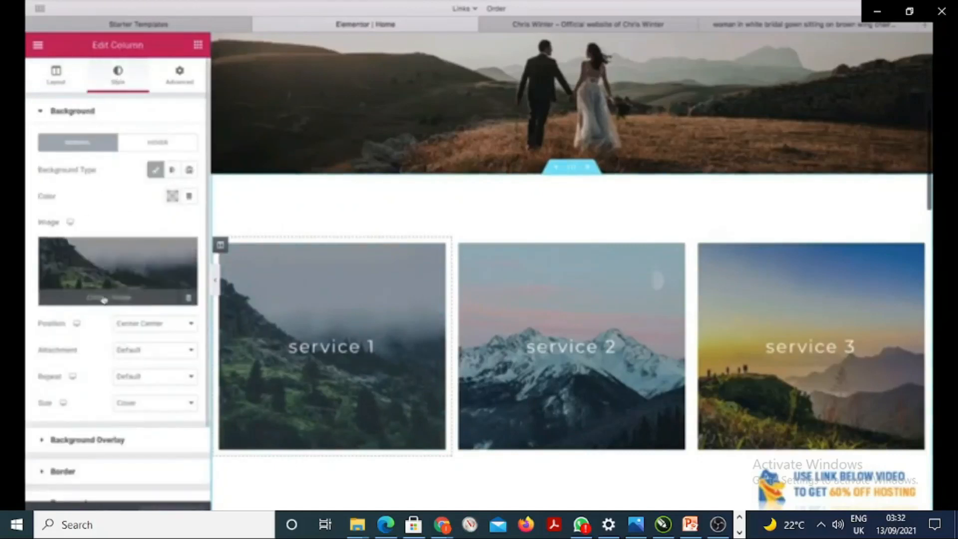
pyautogui.click(131, 297)
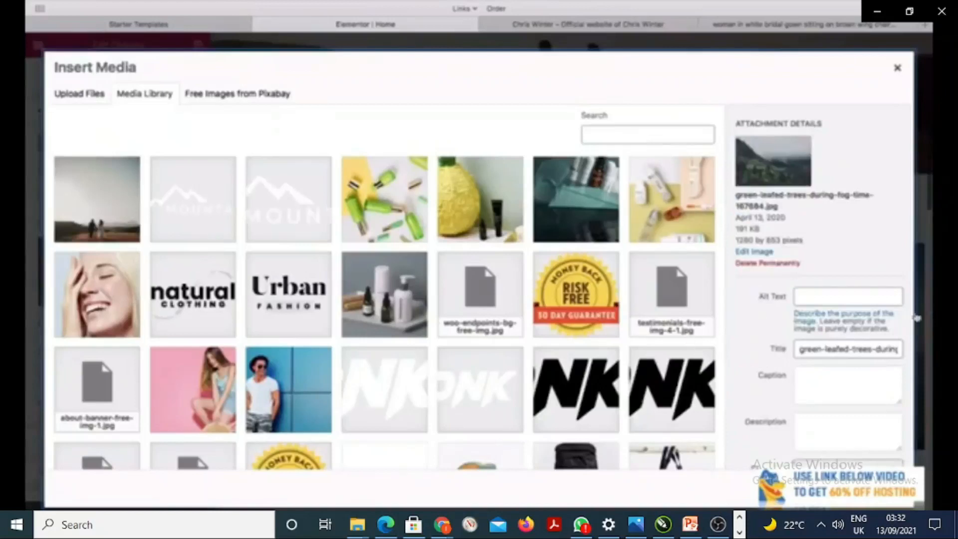
pyautogui.moveTo(917, 318); pyautogui.dragTo(642, 273)
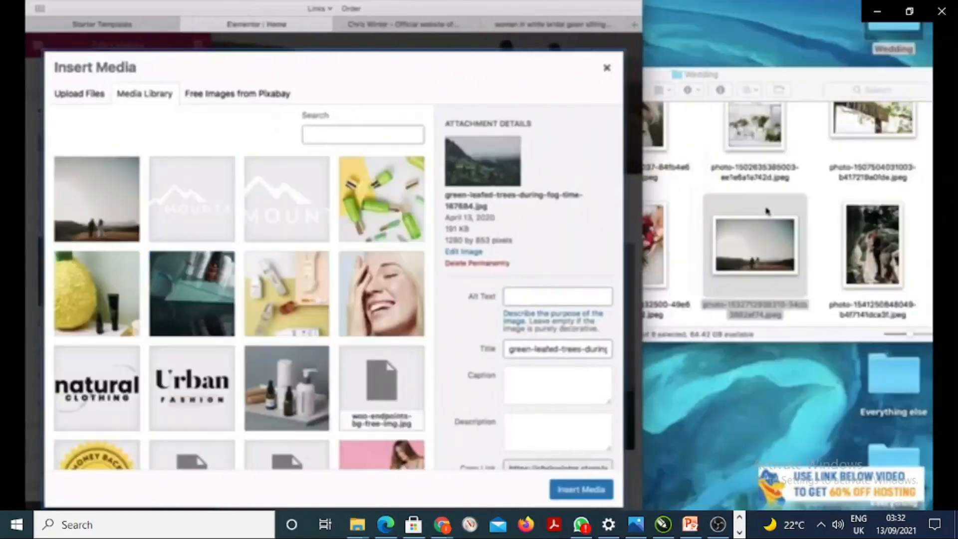
pyautogui.click(767, 211)
pyautogui.scroll(3, 766, 211)
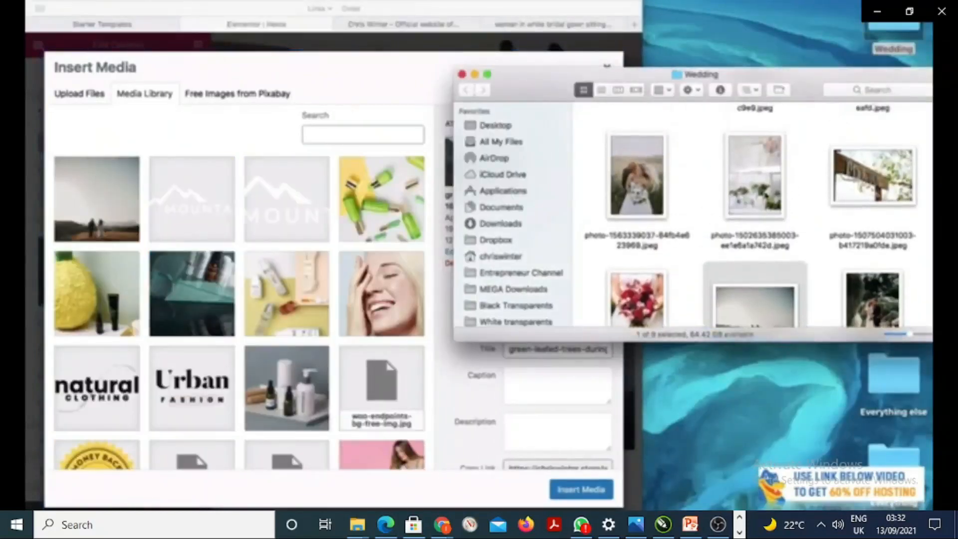
pyautogui.moveTo(755, 175); pyautogui.dragTo(269, 170)
pyautogui.click(271, 127)
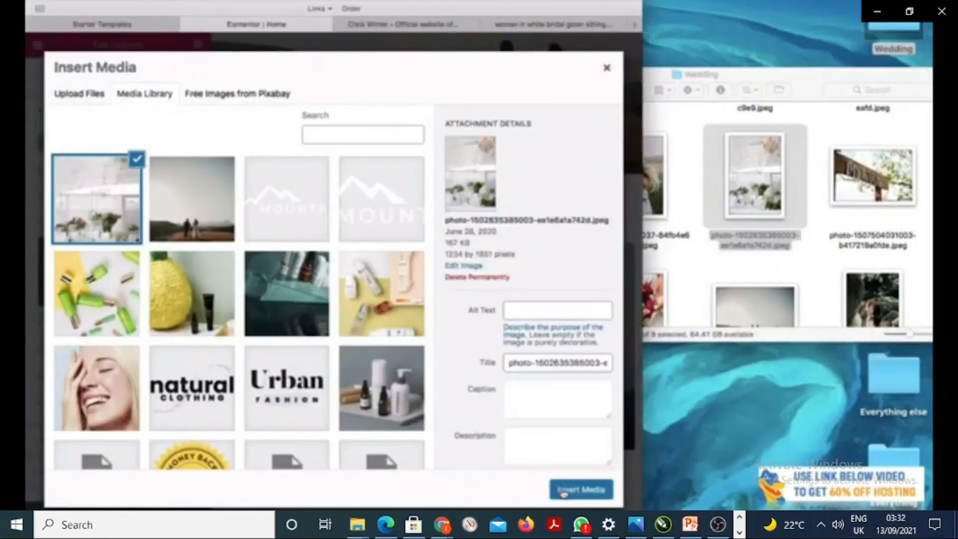
pyautogui.click(562, 490)
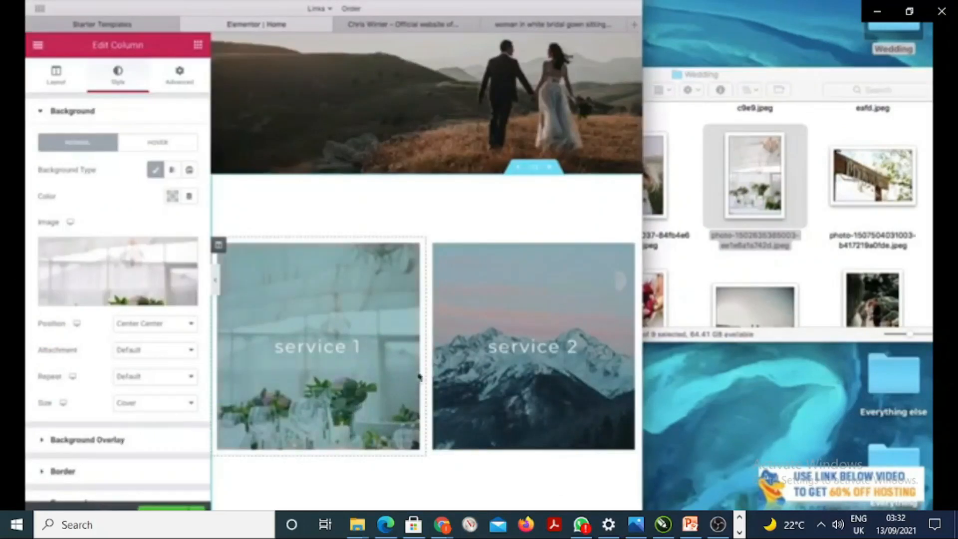
# Upload a couple photo and set it as the service 2 column background.
pyautogui.rightClick(462, 317)
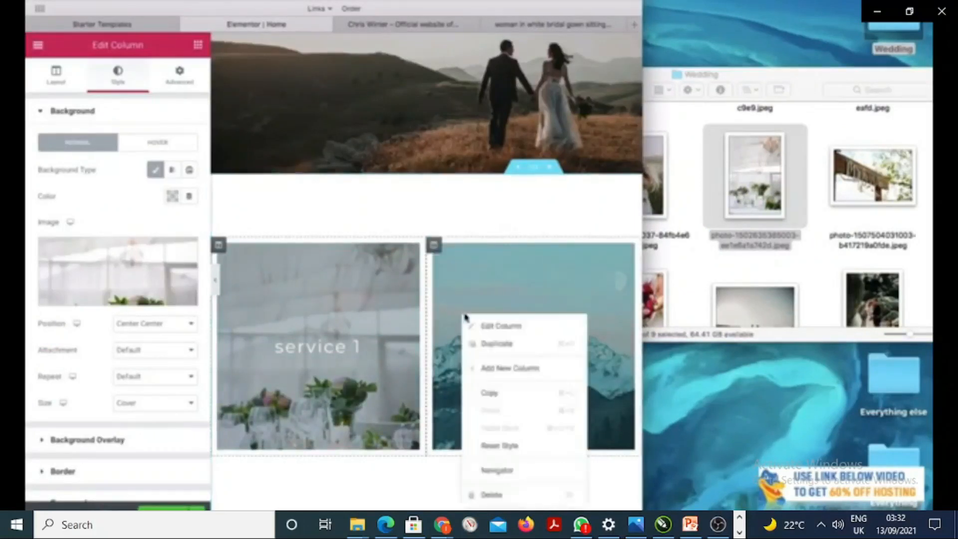
pyautogui.click(477, 325)
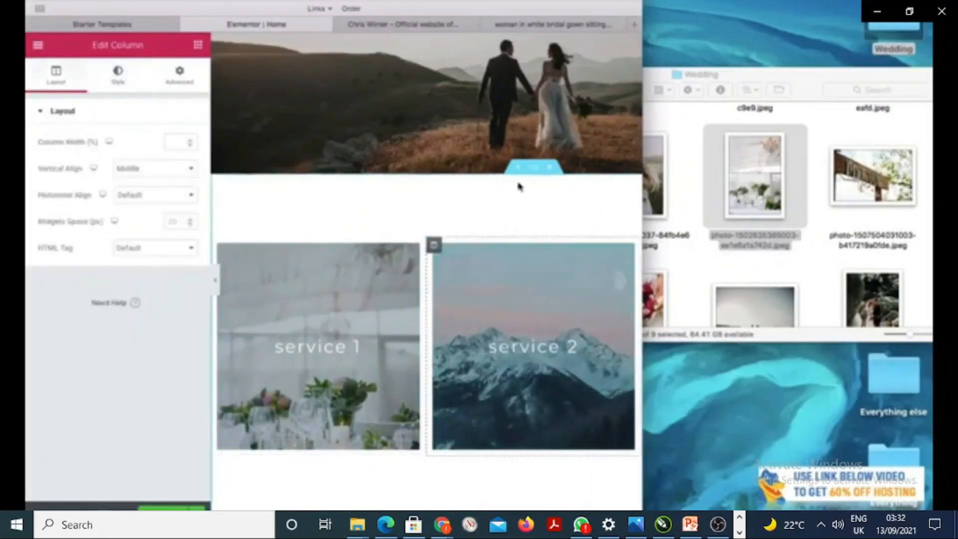
pyautogui.click(114, 82)
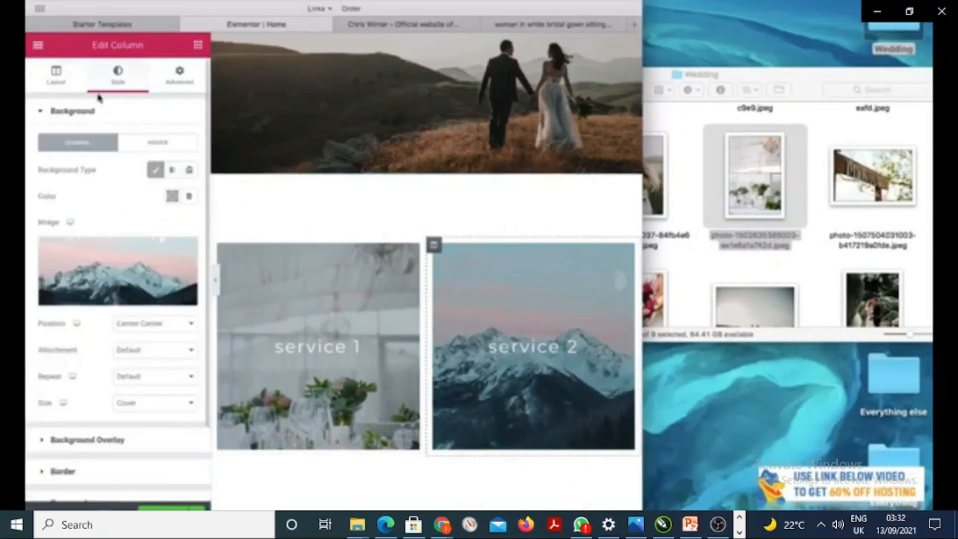
pyautogui.click(98, 299)
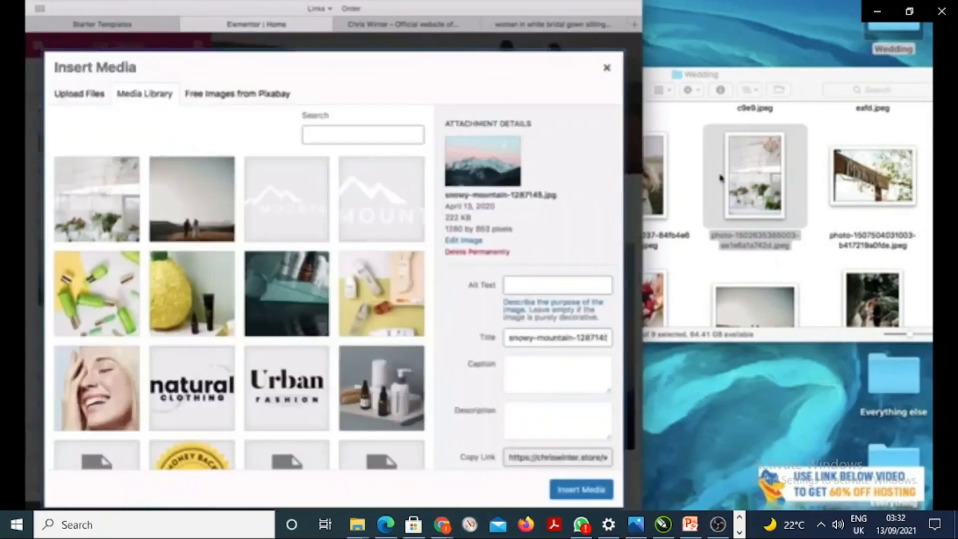
pyautogui.click(852, 166)
pyautogui.scroll(-3, 748, 214)
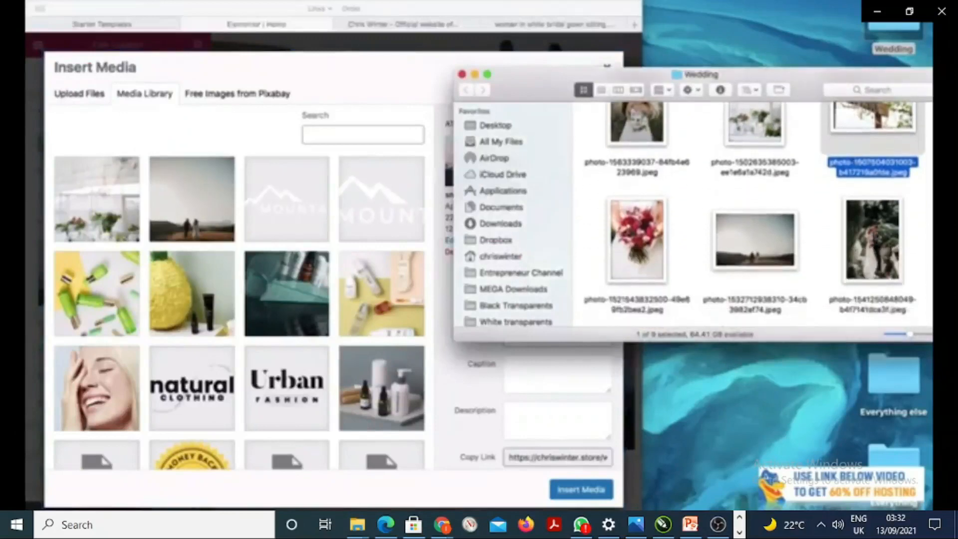
pyautogui.moveTo(872, 245); pyautogui.dragTo(355, 244)
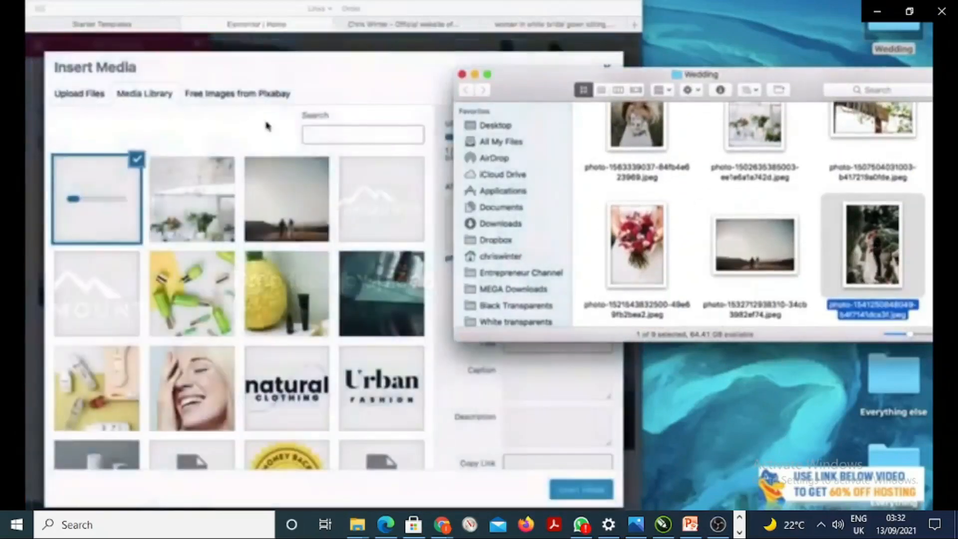
pyautogui.click(272, 121)
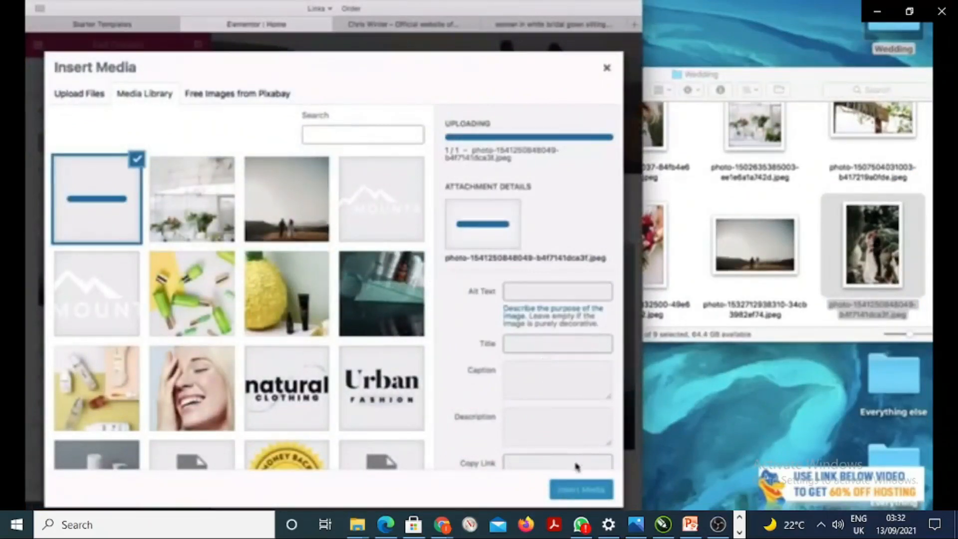
pyautogui.click(578, 490)
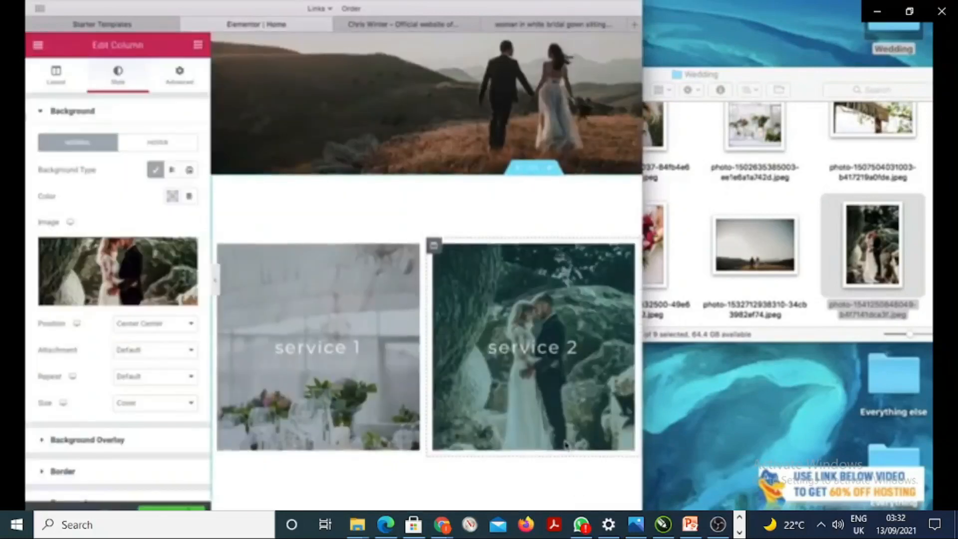
# Upload the bride-twirling wedding photo and set it as the service 3 column background.
pyautogui.moveTo(647, 476); pyautogui.dragTo(787, 429)
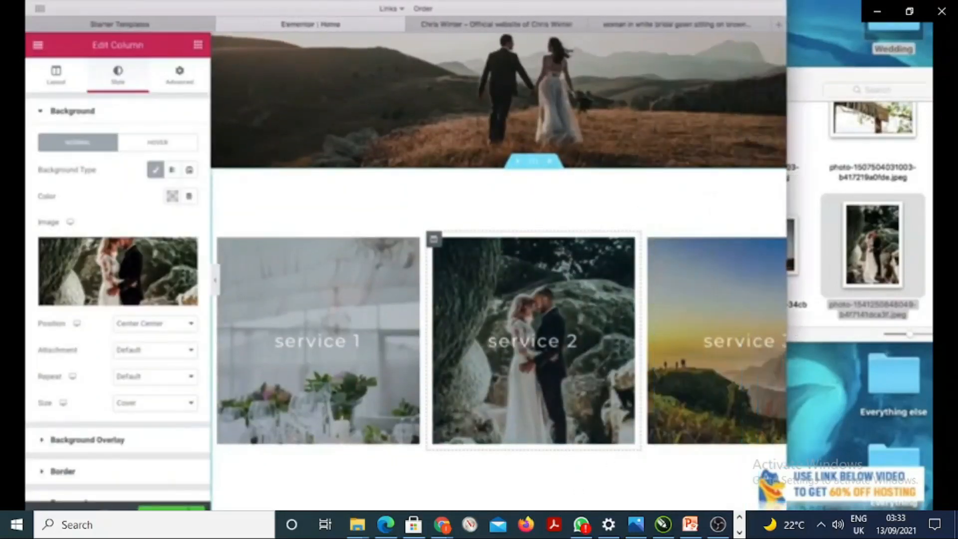
pyautogui.rightClick(693, 399)
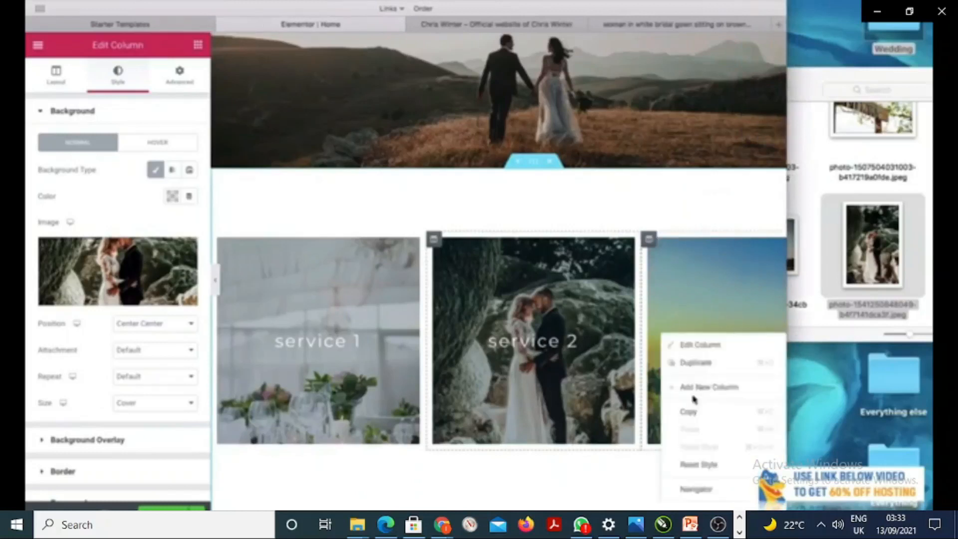
pyautogui.click(679, 342)
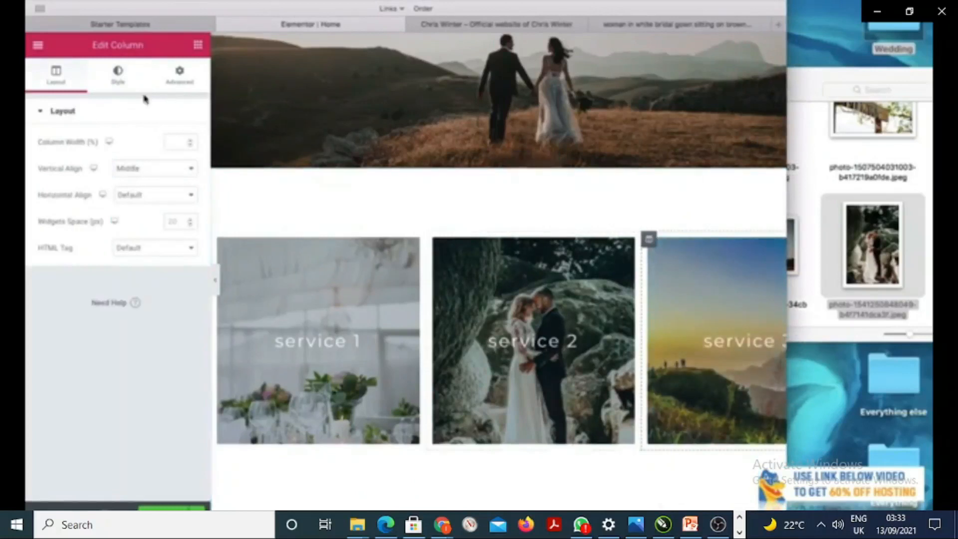
pyautogui.click(117, 88)
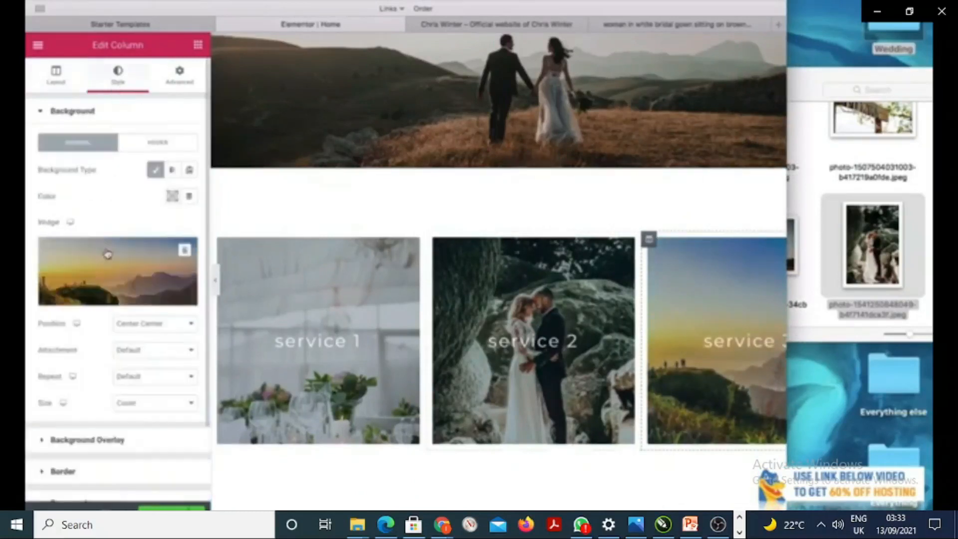
pyautogui.click(121, 299)
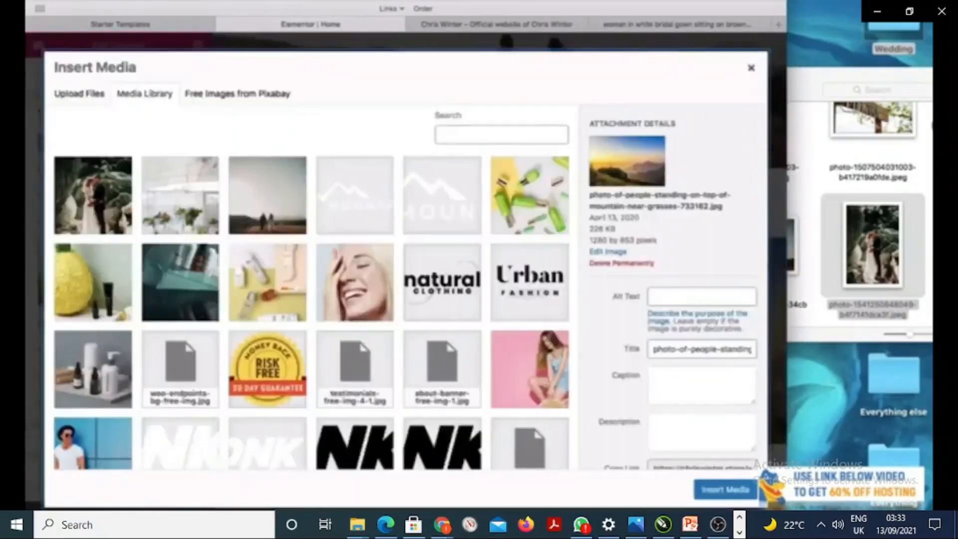
pyautogui.click(918, 163)
pyautogui.scroll(5, 917, 162)
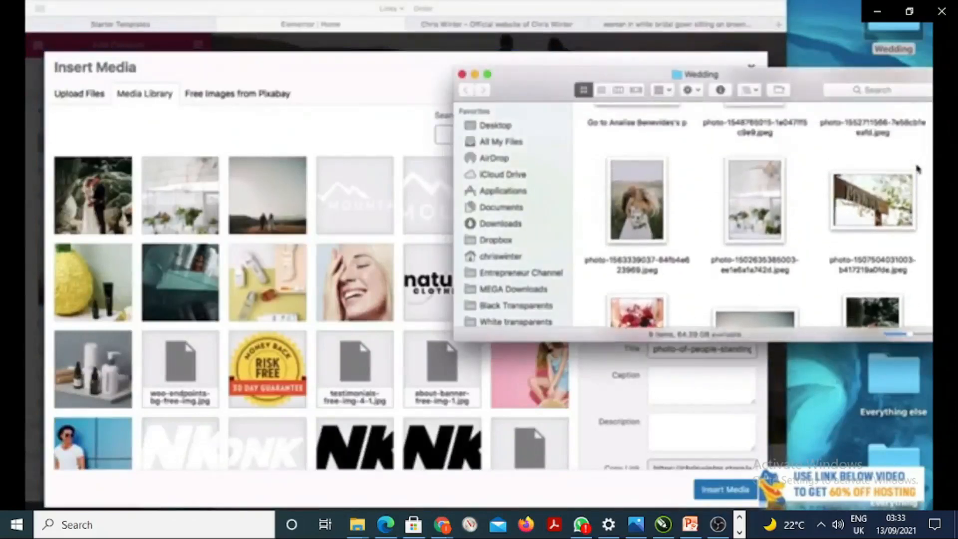
pyautogui.moveTo(754, 159); pyautogui.dragTo(307, 207)
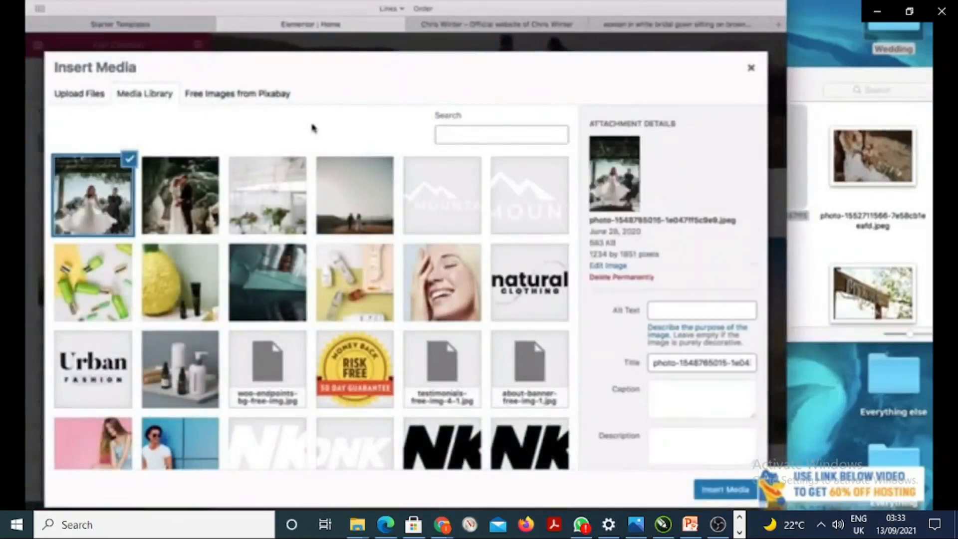
pyautogui.click(717, 499)
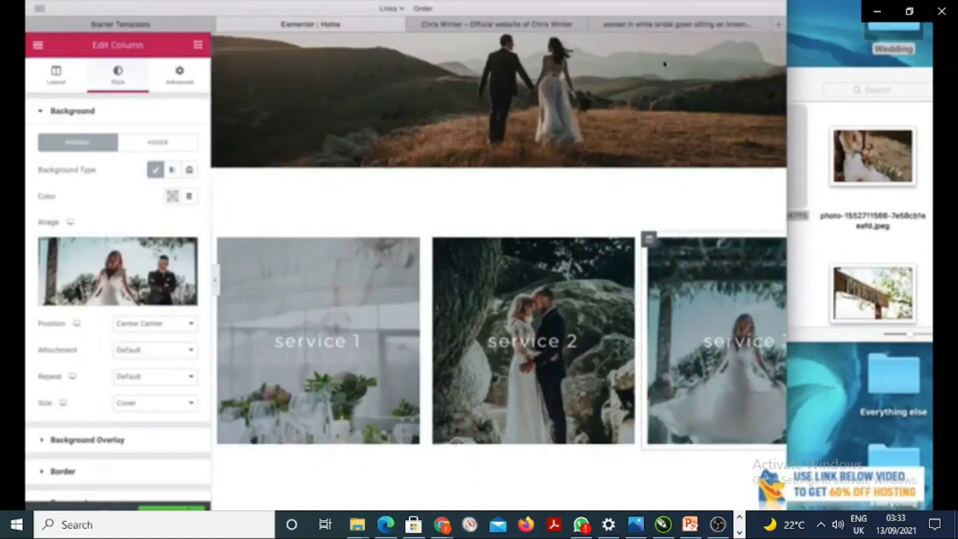
pyautogui.doubleClick(649, 1)
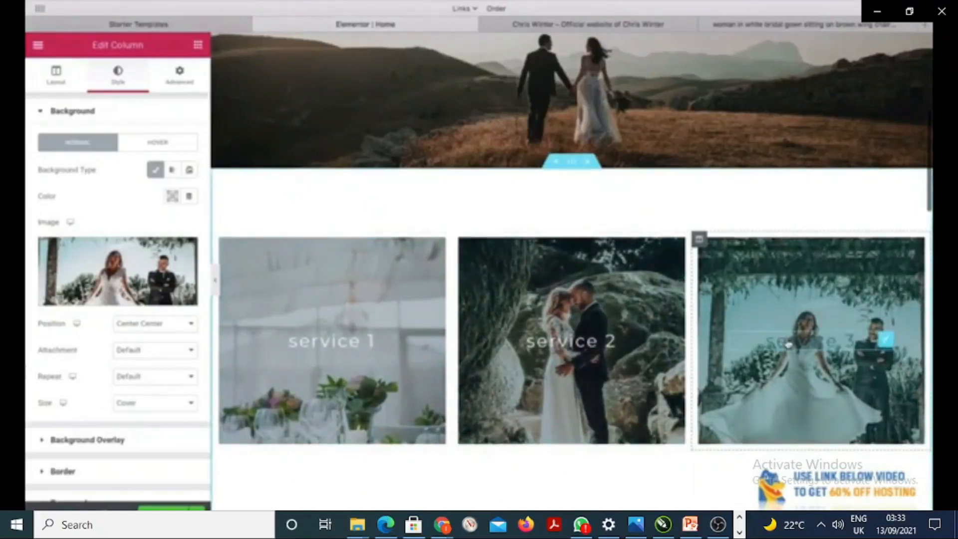
# Replace the service 1, 2 and 3 headings with dinners, ceremonies and photography.
pyautogui.click(380, 346)
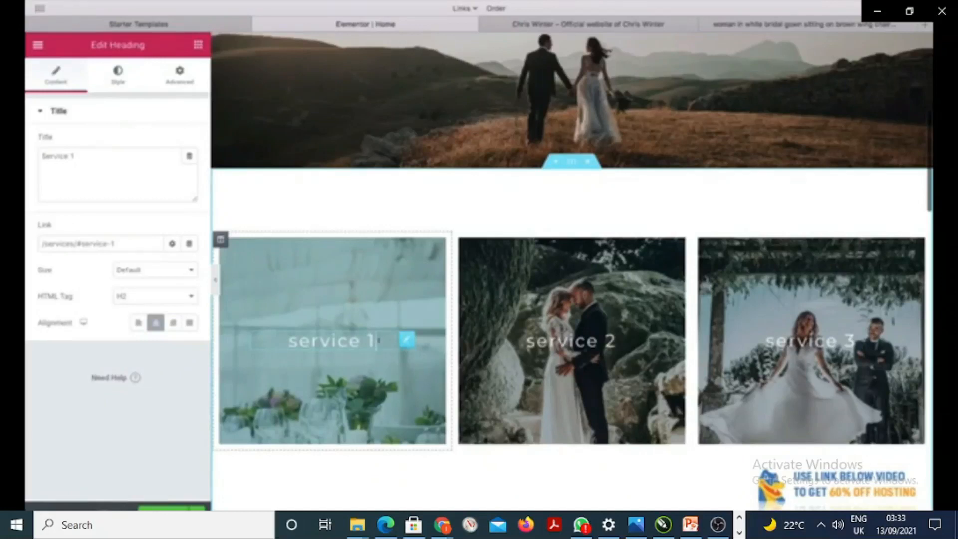
pyautogui.press('BackSpace')
pyautogui.press('BackSpace')
pyautogui.press('BackSpace')
pyautogui.press('BackSpace')
pyautogui.press('BackSpace')
pyautogui.press('BackSpace')
pyautogui.press('BackSpace')
pyautogui.press('BackSpace')
pyautogui.press('BackSpace')
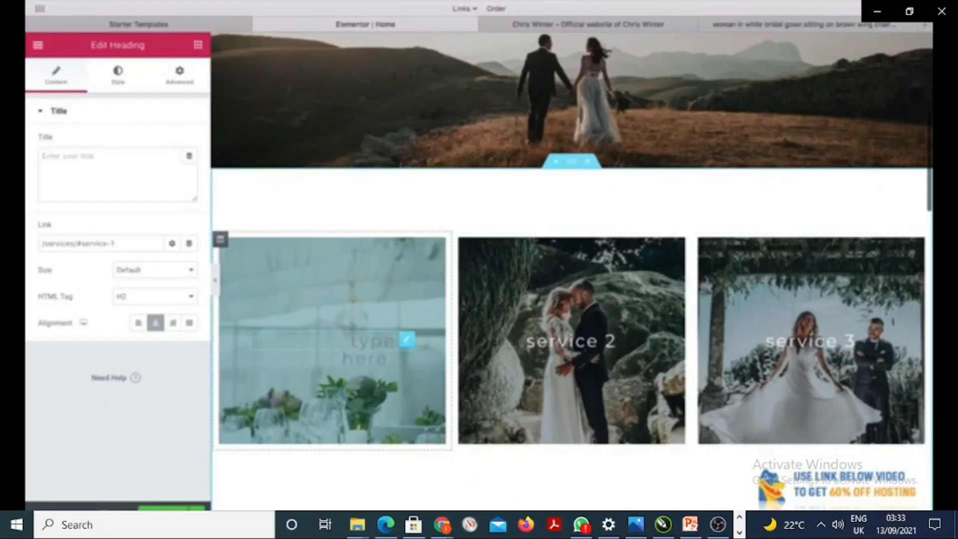
pyautogui.write('dinners')
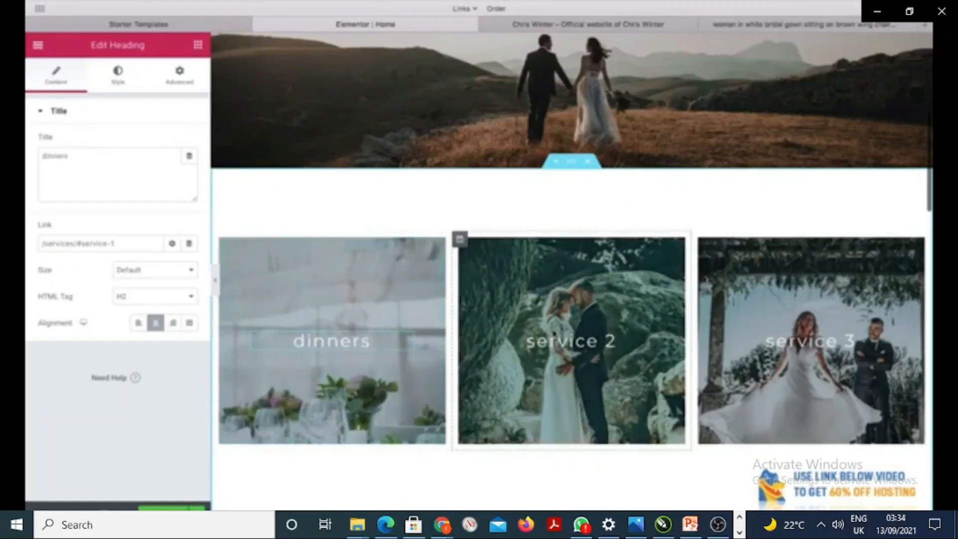
pyautogui.click(618, 341)
pyautogui.press('BackSpace')
pyautogui.press('BackSpace')
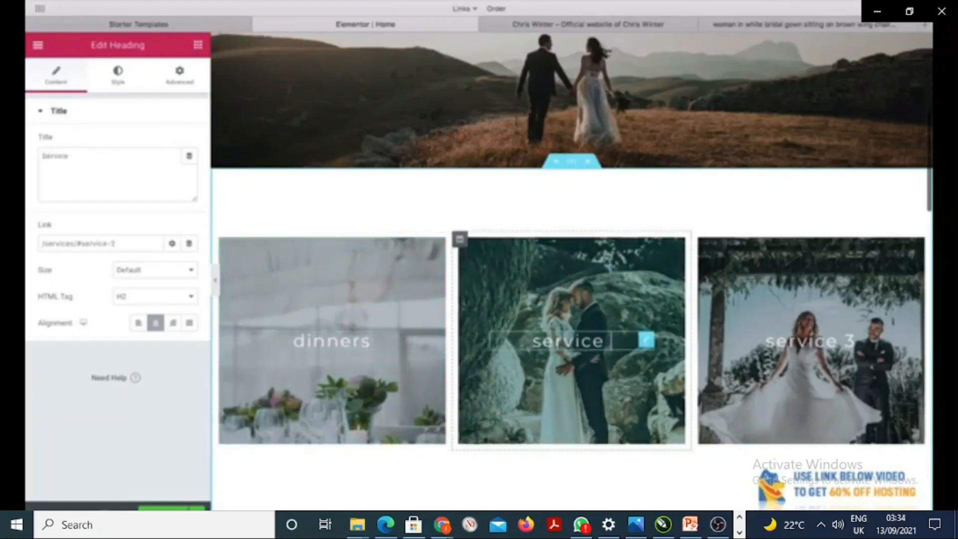
pyautogui.press('BackSpace')
pyautogui.press('BackSpace')
pyautogui.press('BackSpace')
pyautogui.press('BackSpace')
pyautogui.press('BackSpace')
pyautogui.press('BackSpace')
pyautogui.press('BackSpace')
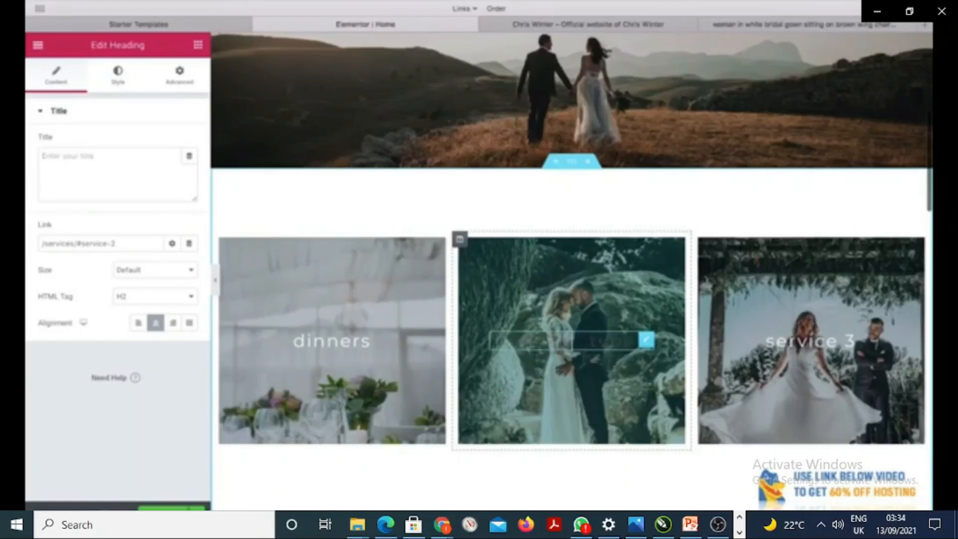
pyautogui.write('cer')
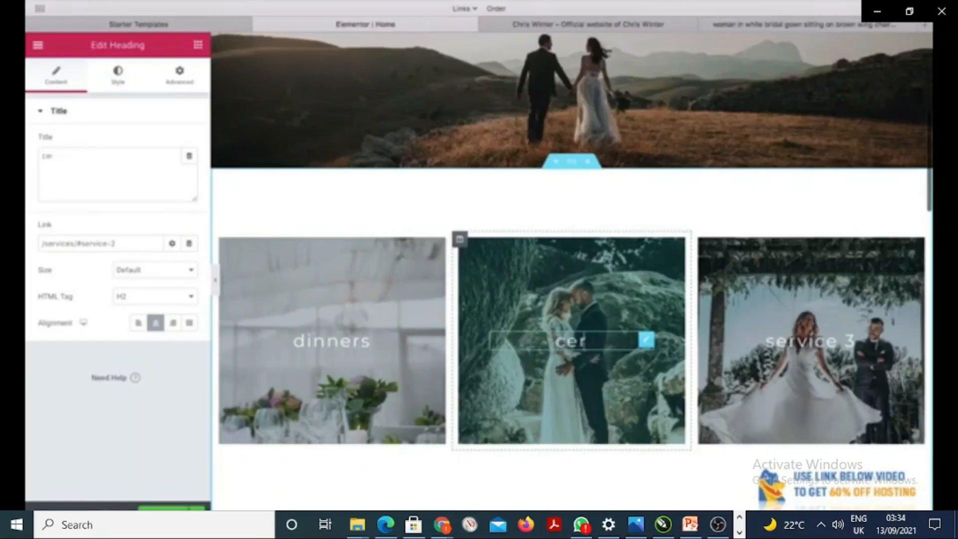
pyautogui.write('emonies')
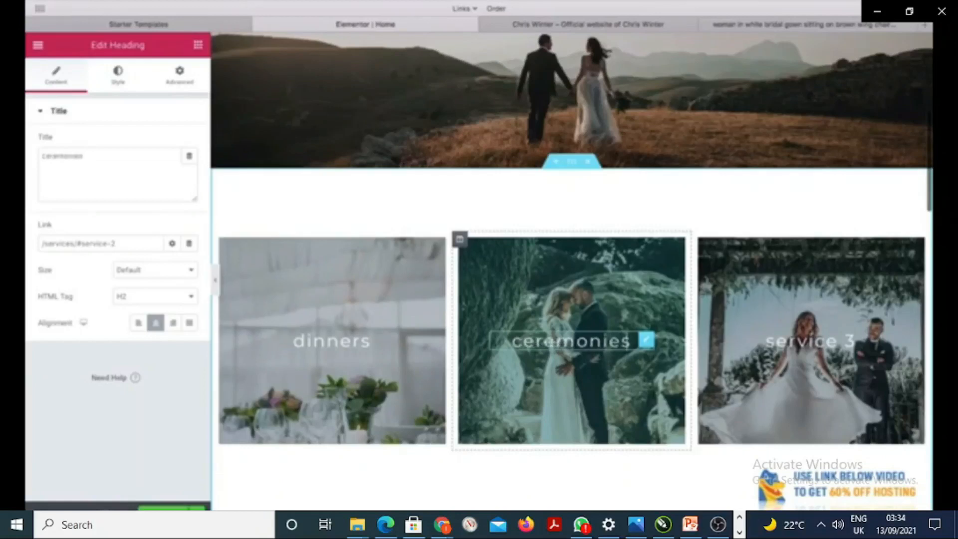
pyautogui.click(797, 340)
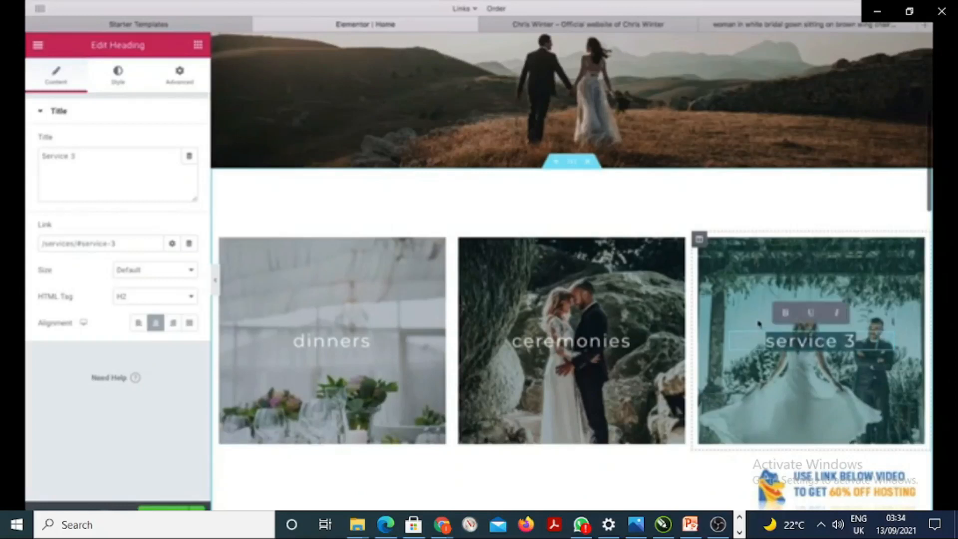
pyautogui.write('photo')
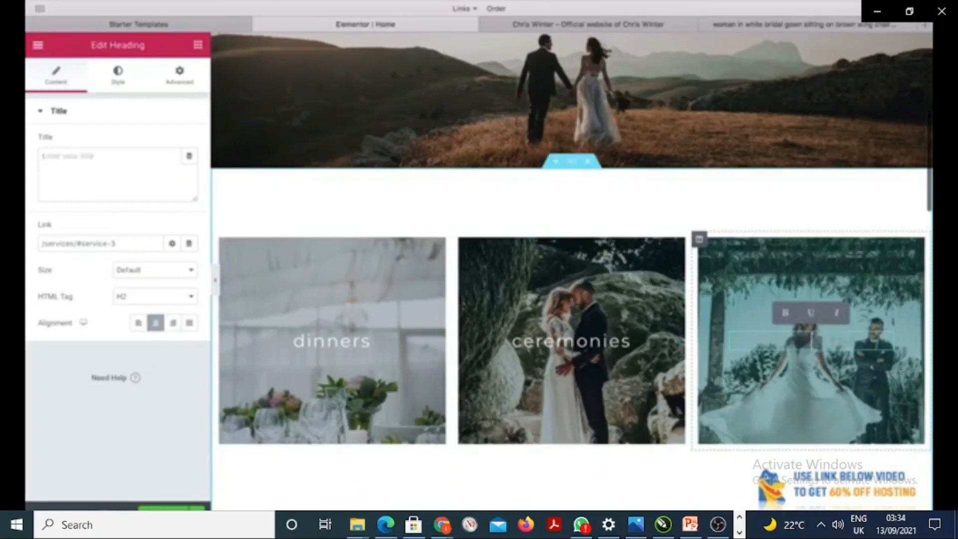
pyautogui.write('aphy')
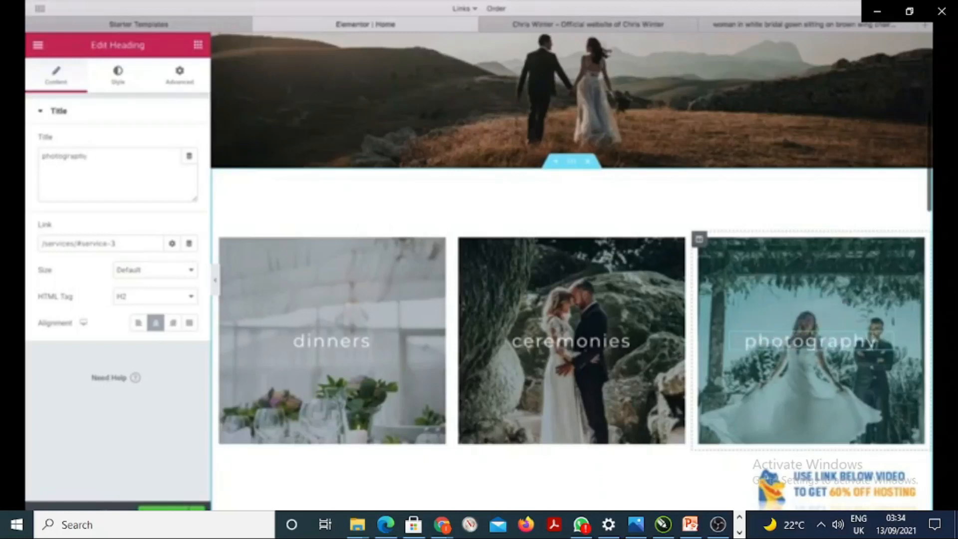
# Change the Amazing Things for You heading to "We've been making wonderful weddings since 1999".
pyautogui.scroll(6, 572, 272)
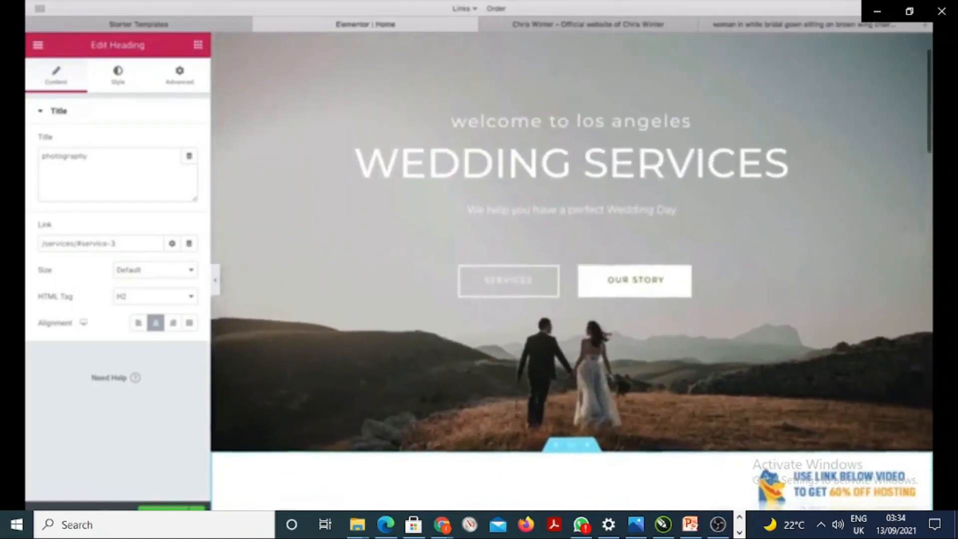
pyautogui.scroll(-5, 685, 241)
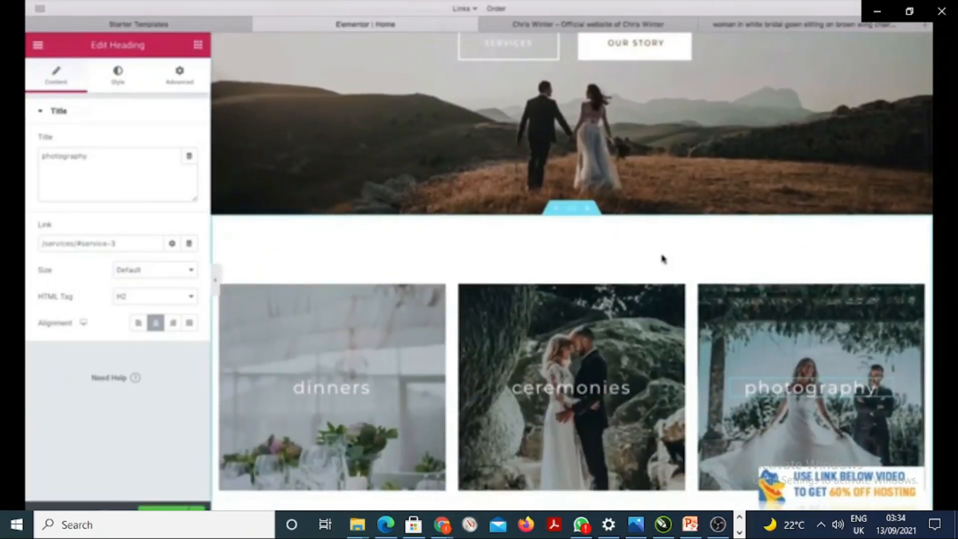
pyautogui.scroll(-1, 662, 258)
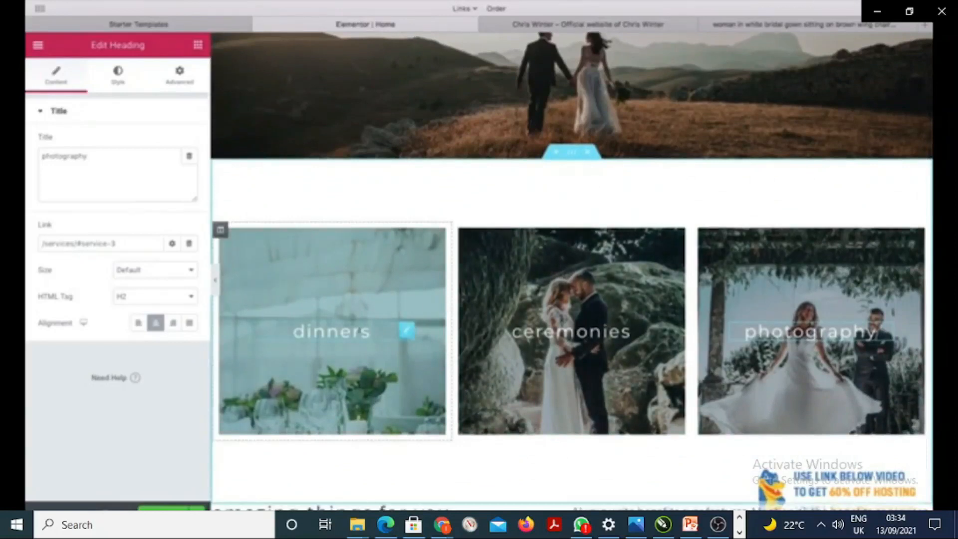
pyautogui.scroll(-5, 354, 245)
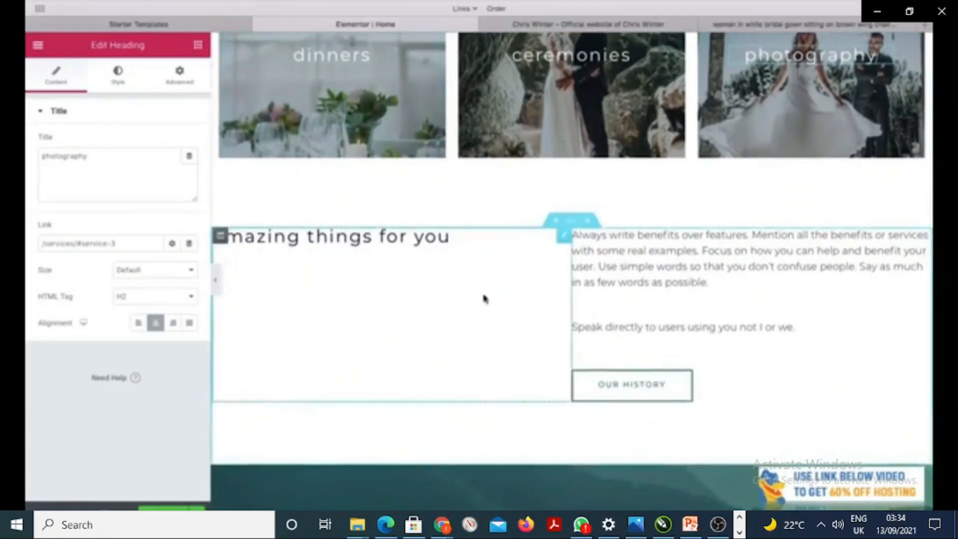
pyautogui.click(483, 299)
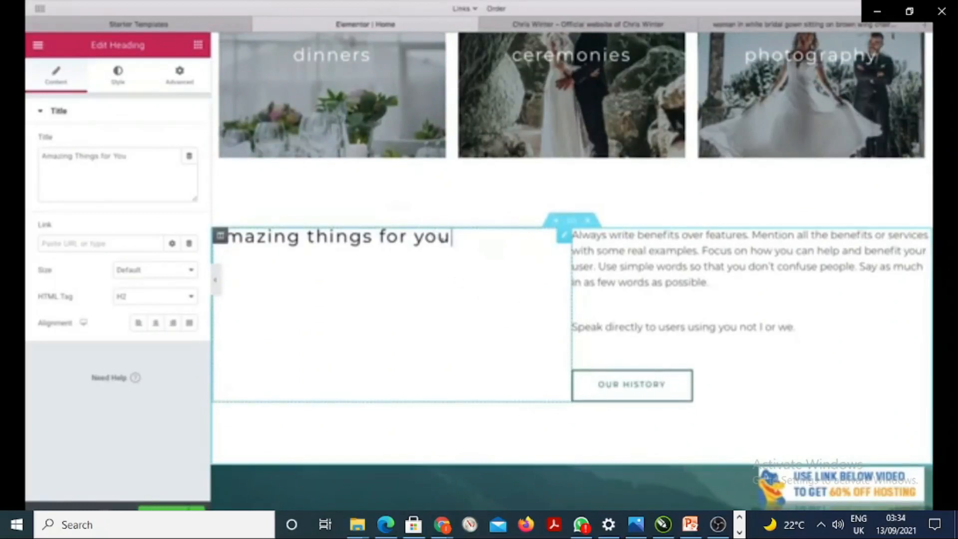
pyautogui.press('BackSpace')
pyautogui.press('BackSpace')
pyautogui.press('BackSpace')
pyautogui.press('BackSpace')
pyautogui.press('BackSpace')
pyautogui.press('BackSpace')
pyautogui.press('BackSpace')
pyautogui.press('BackSpace')
pyautogui.press('BackSpace')
pyautogui.press('BackSpace')
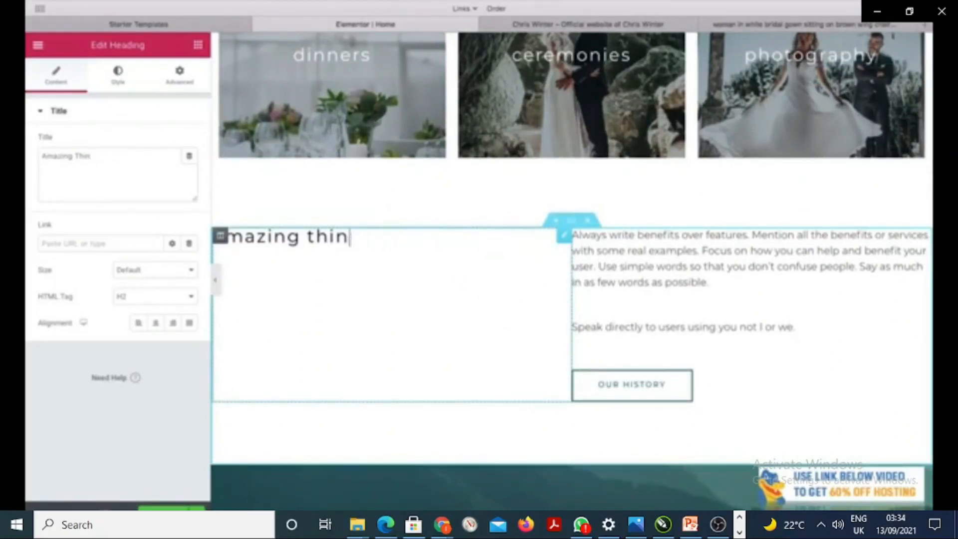
pyautogui.press('BackSpace')
pyautogui.press('BackSpace')
pyautogui.press('BackSpace')
pyautogui.press('BackSpace')
pyautogui.press('BackSpace')
pyautogui.press('BackSpace')
pyautogui.press('BackSpace')
pyautogui.press('BackSpace')
pyautogui.press('BackSpace')
pyautogui.press('BackSpace')
pyautogui.press('BackSpace')
pyautogui.press('BackSpace')
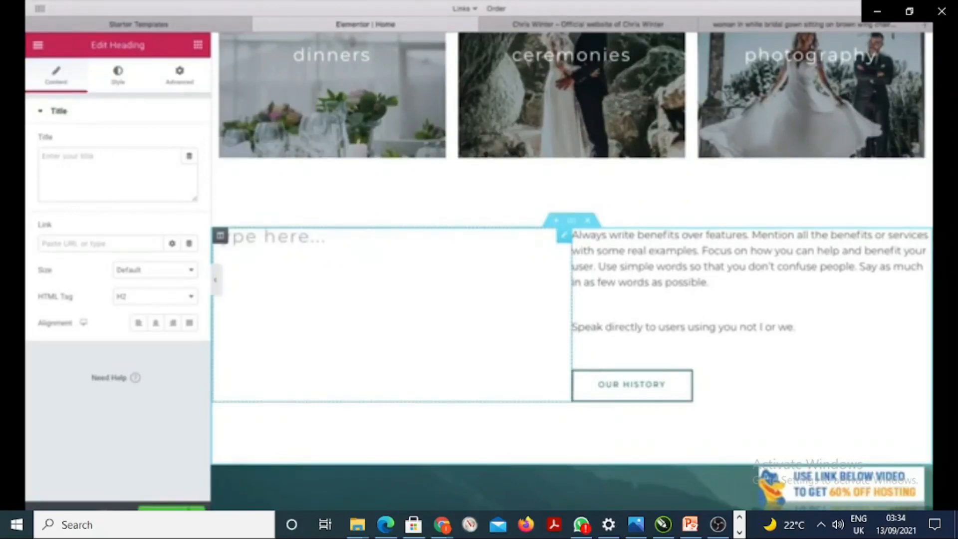
pyautogui.write("We've")
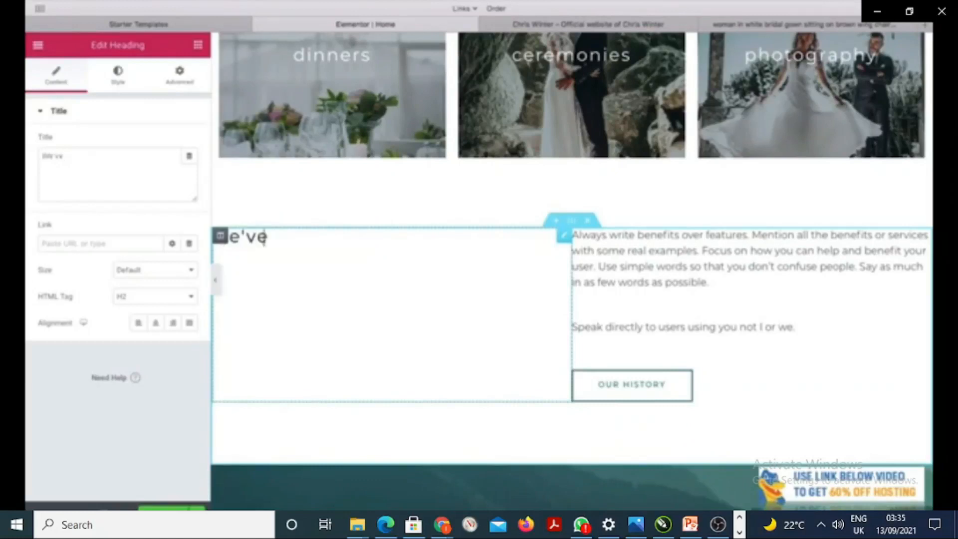
pyautogui.write(' been ')
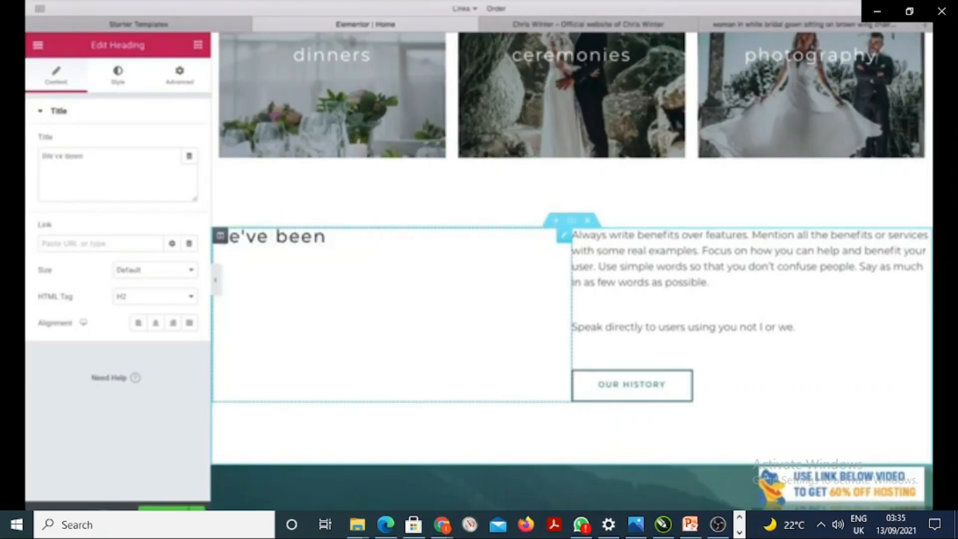
pyautogui.write('makin')
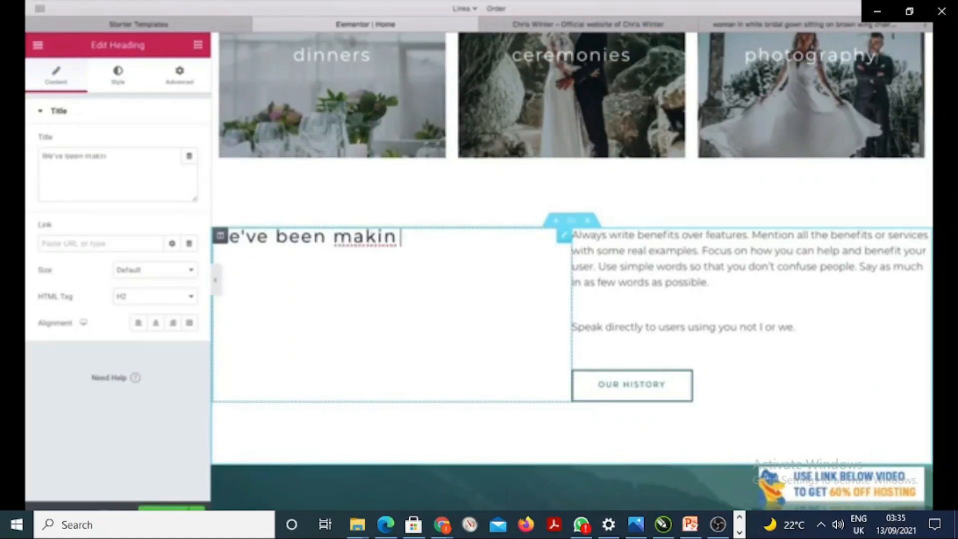
pyautogui.write('g wonderful')
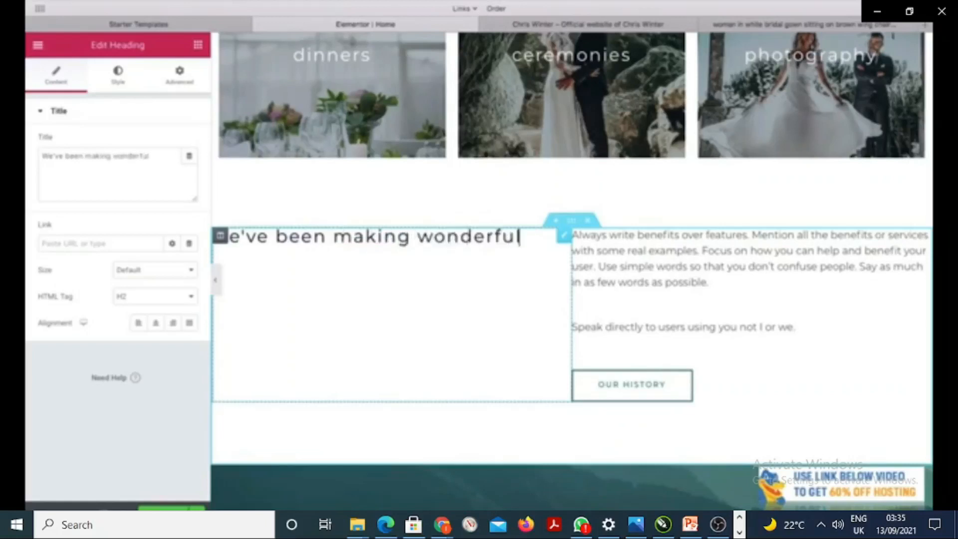
pyautogui.write(' wedding')
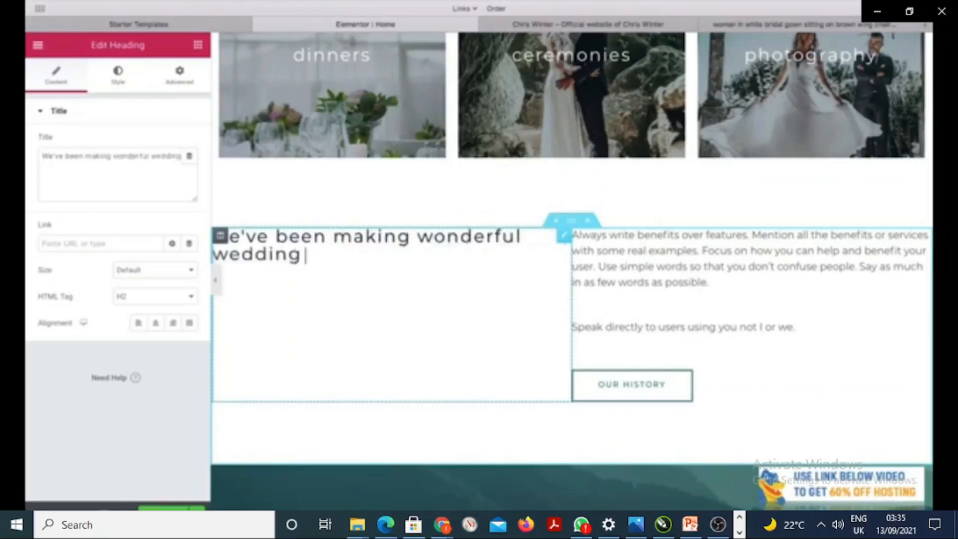
pyautogui.write('s since 199')
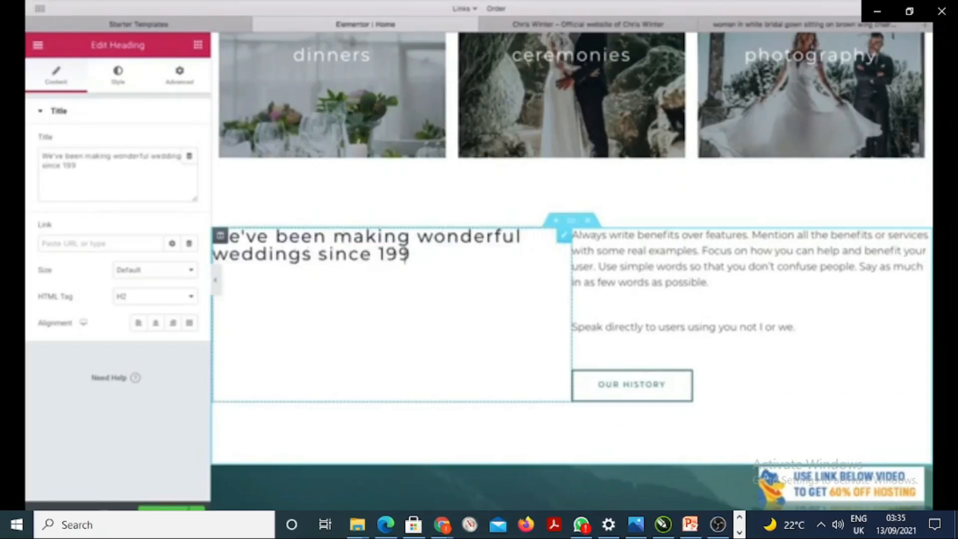
pyautogui.write('9')
pyautogui.click(681, 251)
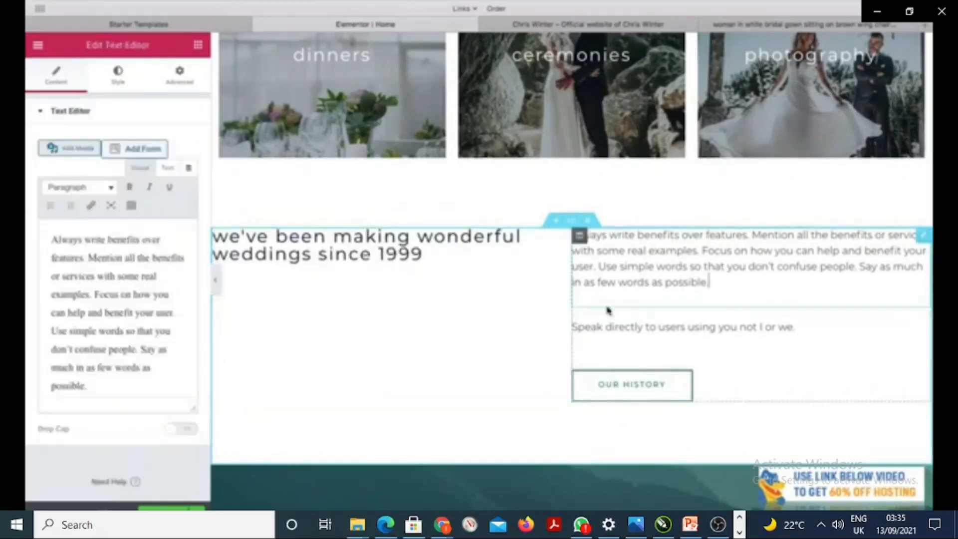
# Rename the OUR HISTORY button to Our Story.
pyautogui.click(639, 392)
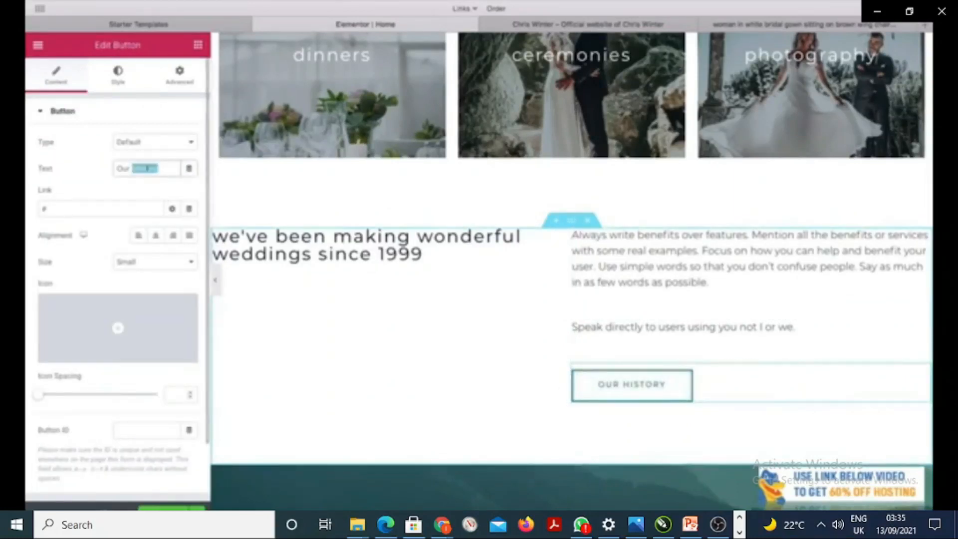
pyautogui.tripleClick(147, 168)
pyautogui.write('Our ')
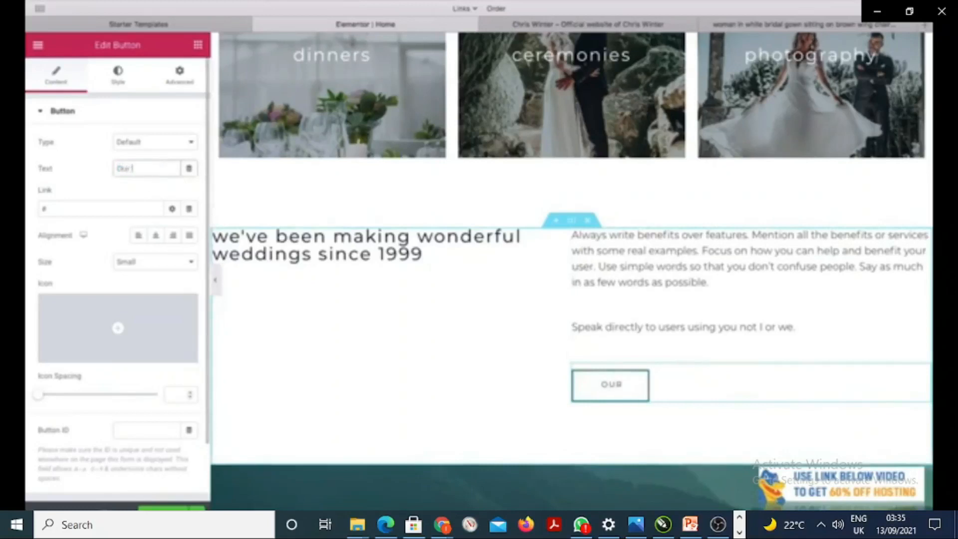
pyautogui.write('Story')
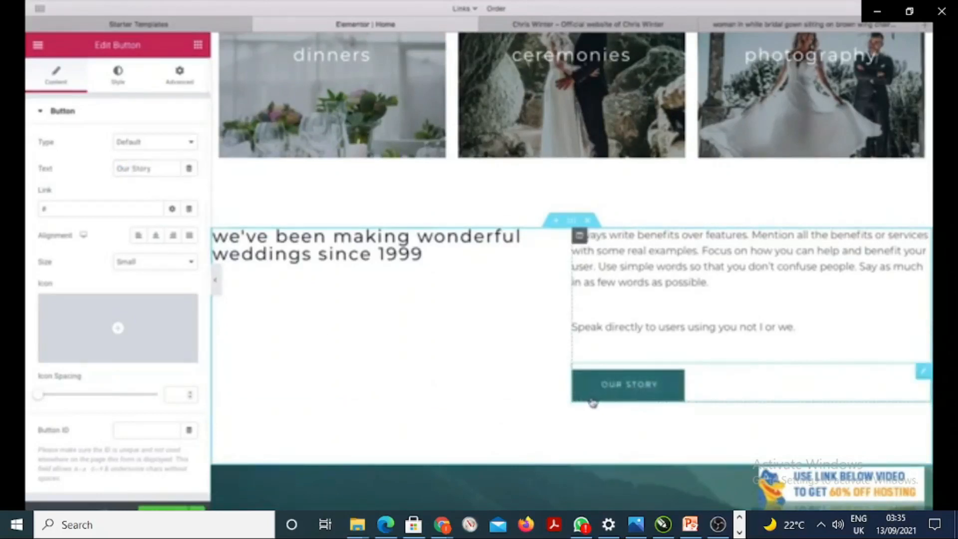
# Give the Our Story button an olive yellow-green hover background colour.
pyautogui.click(119, 82)
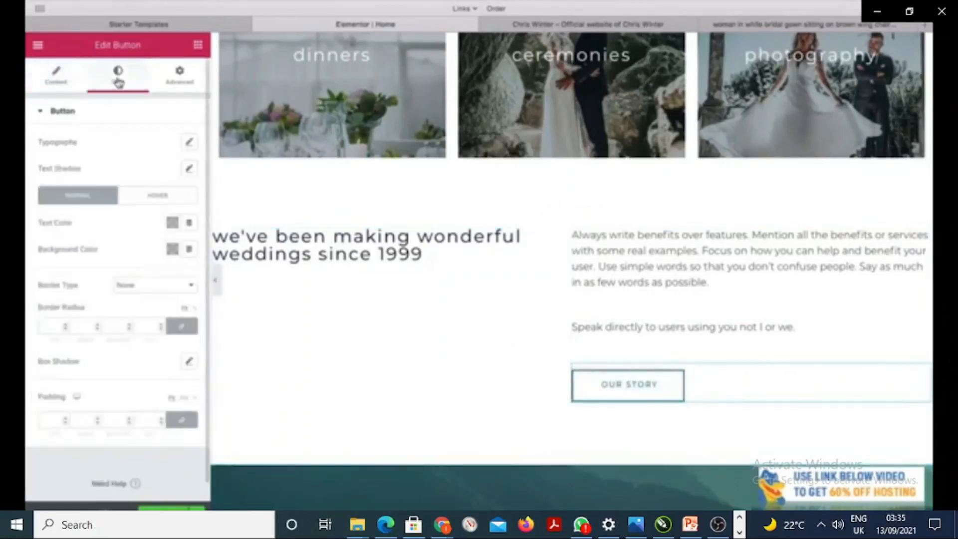
pyautogui.click(157, 196)
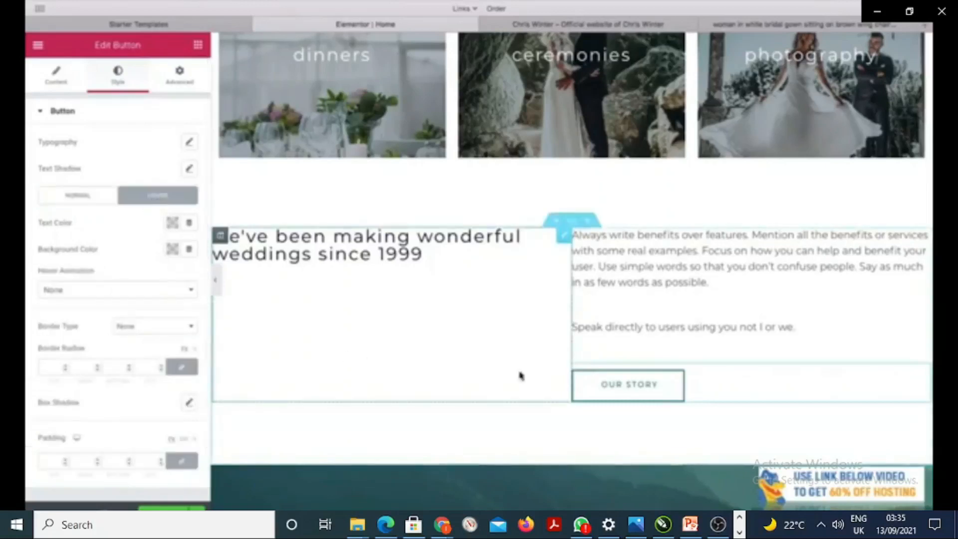
pyautogui.rightClick(590, 386)
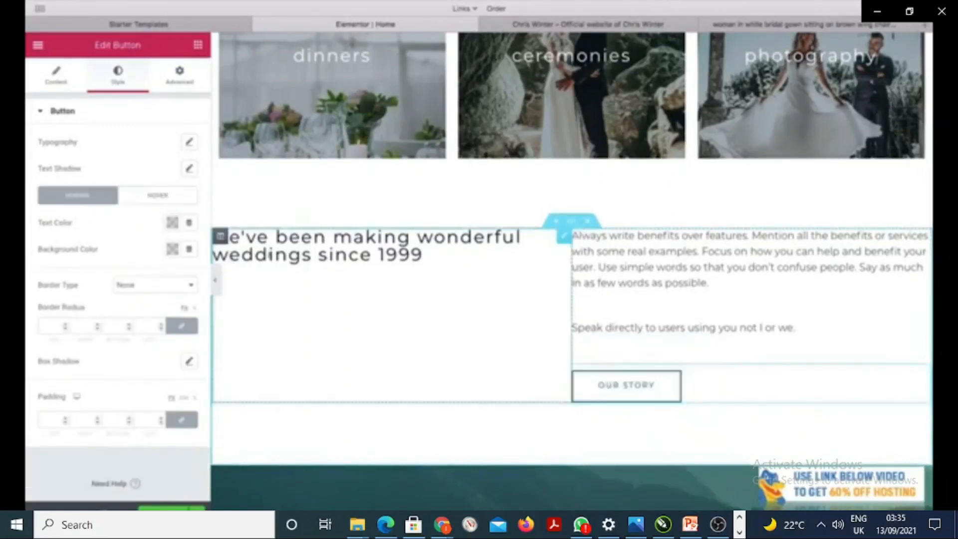
pyautogui.click(153, 200)
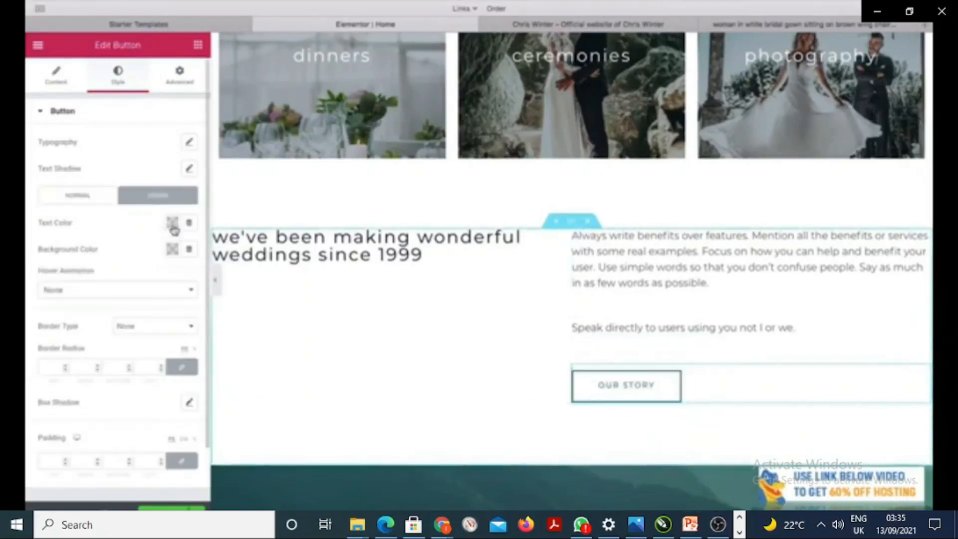
pyautogui.click(172, 249)
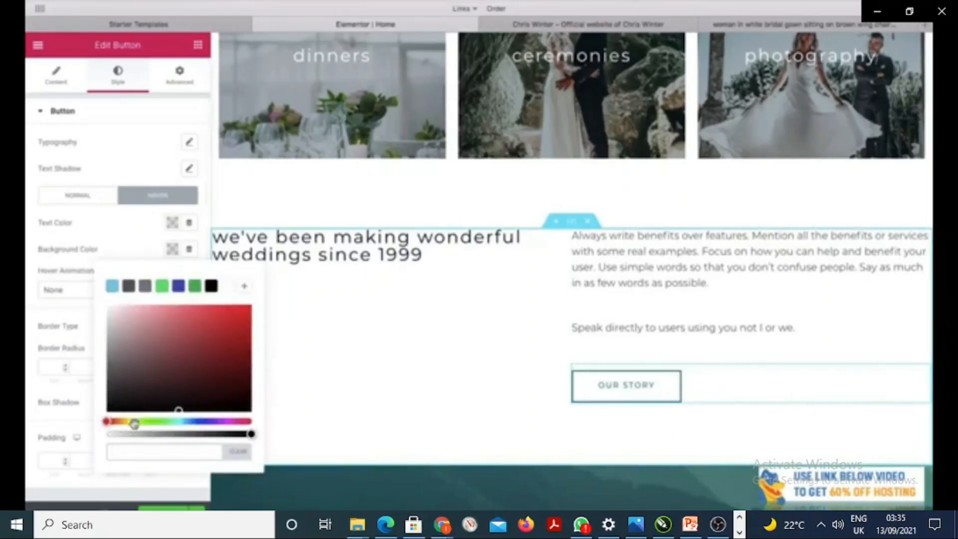
pyautogui.click(134, 422)
pyautogui.moveTo(157, 349); pyautogui.dragTo(158, 332)
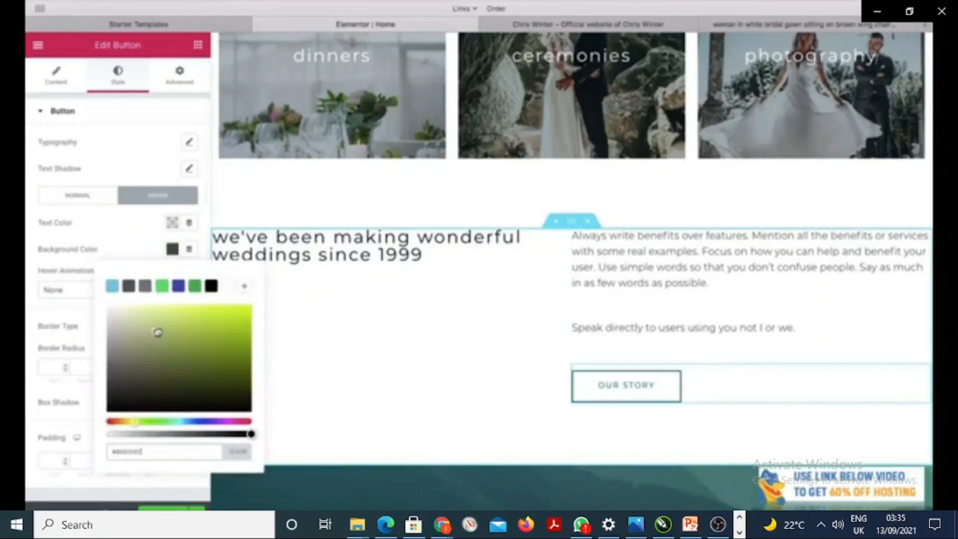
pyautogui.click(138, 423)
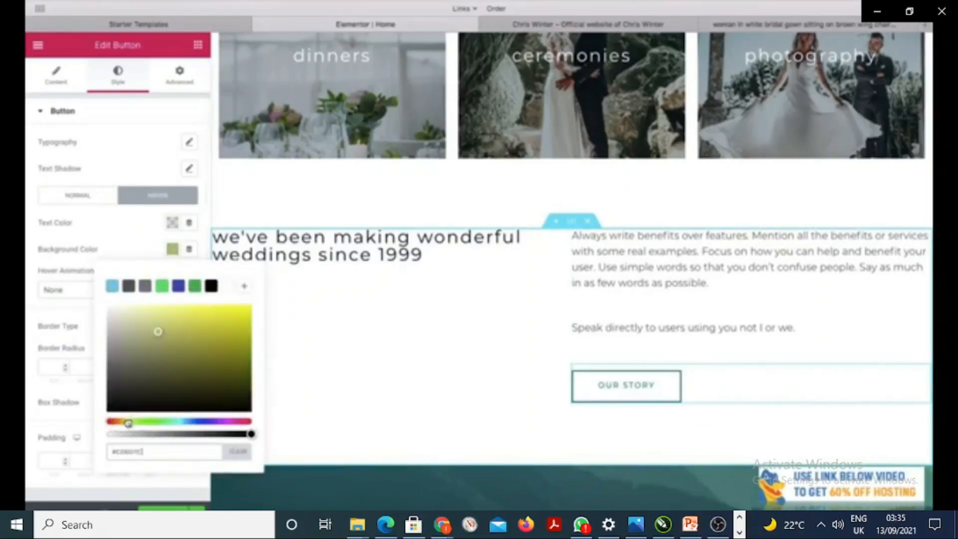
pyautogui.moveTo(158, 333); pyautogui.dragTo(193, 353)
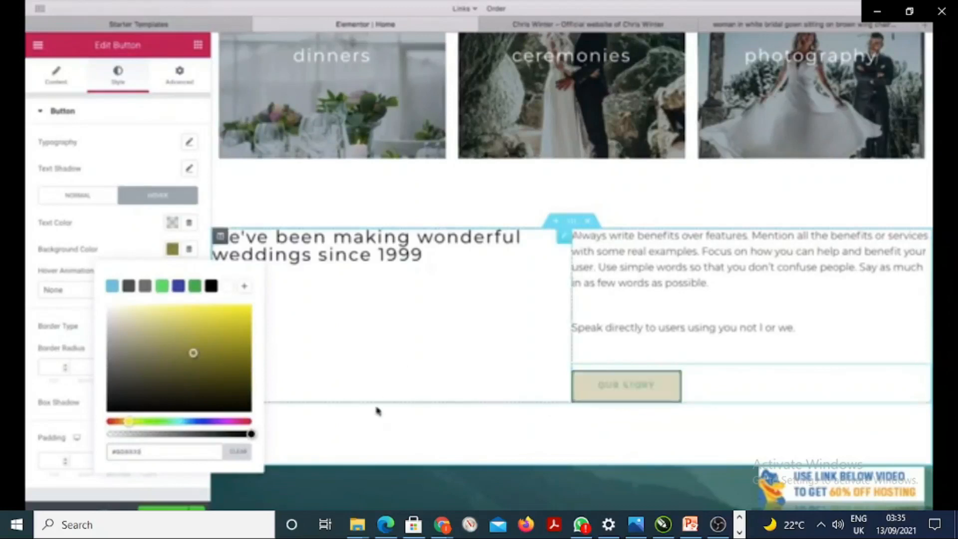
pyautogui.click(176, 486)
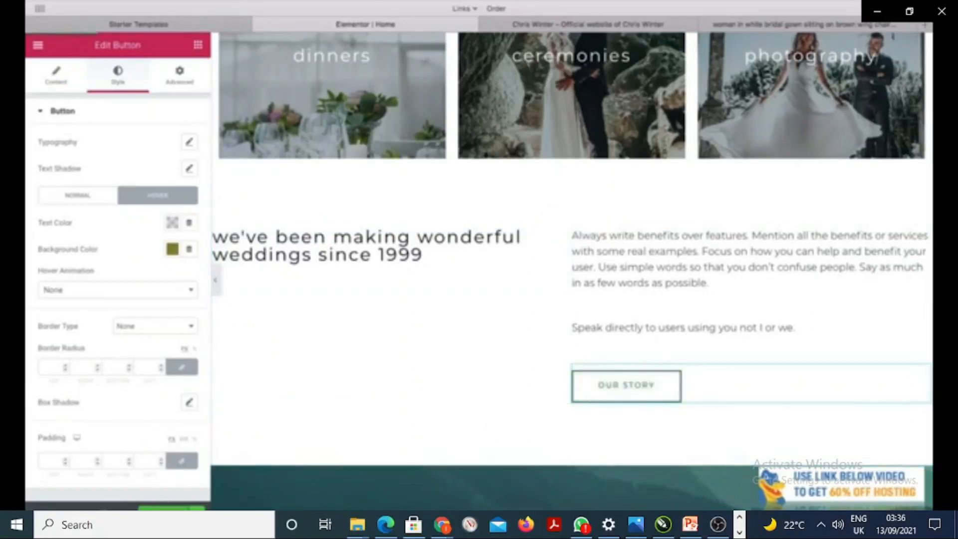
# Scroll the page preview down to the Call To Action section with its CONTACT button.
pyautogui.scroll(-2, 351, 353)
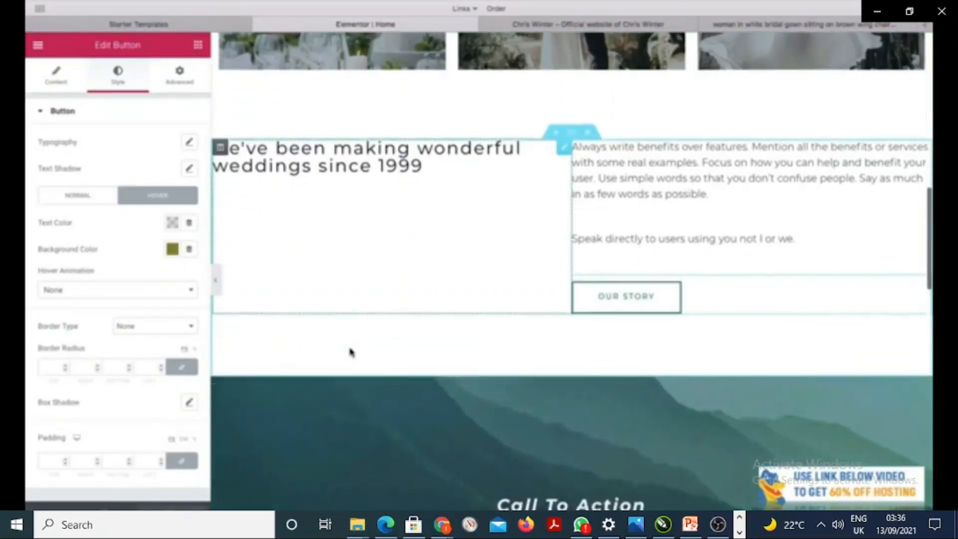
pyautogui.scroll(-3, 351, 352)
pyautogui.scroll(-2, 486, 247)
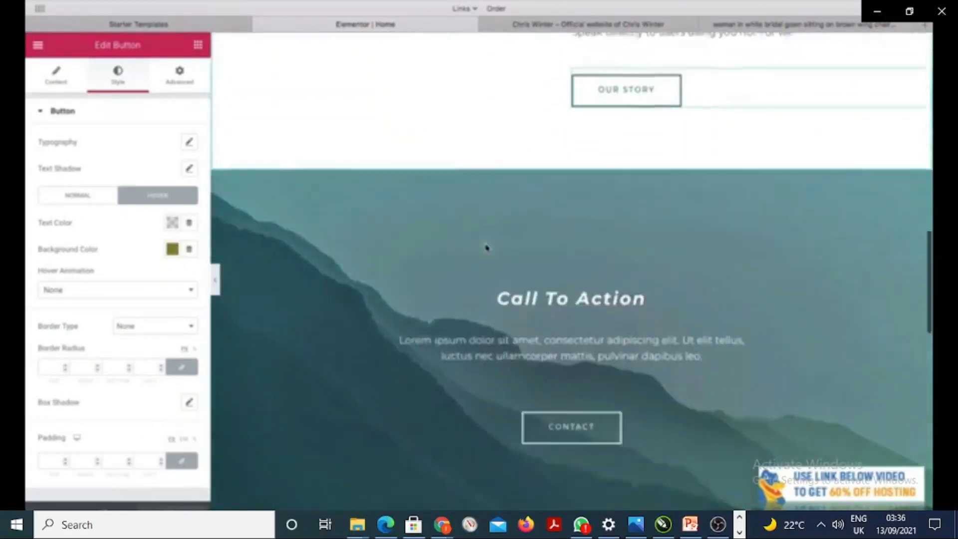
pyautogui.scroll(-1, 487, 260)
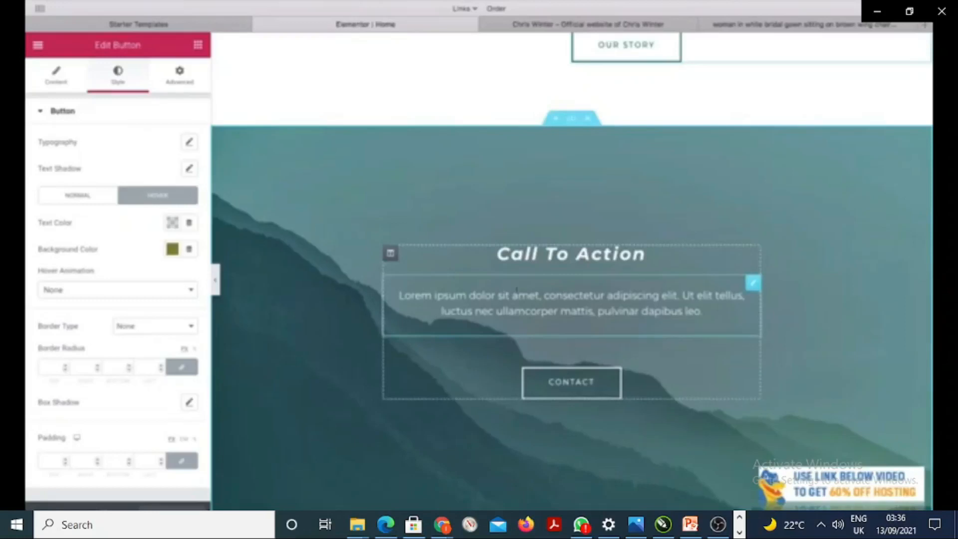
pyautogui.scroll(3, 516, 288)
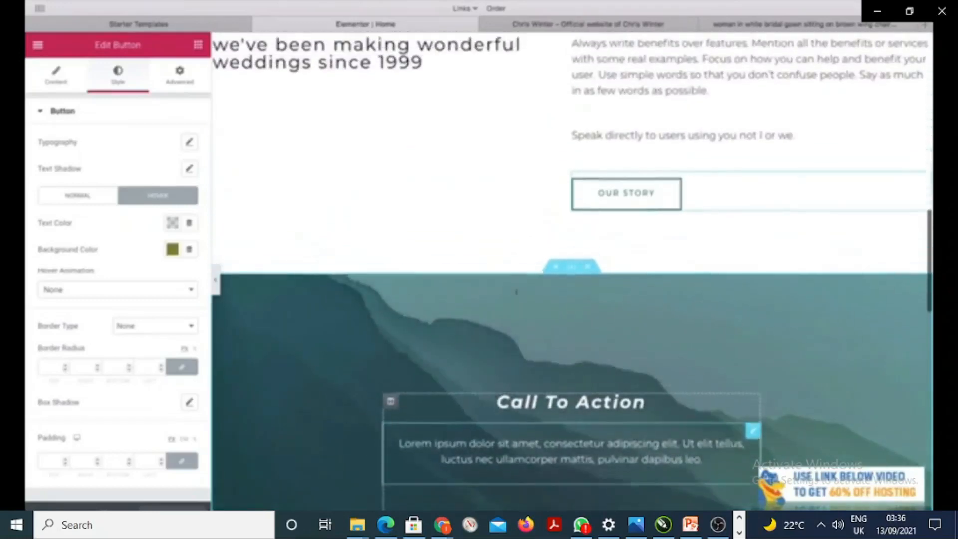
pyautogui.scroll(-2, 517, 294)
pyautogui.scroll(5, 517, 297)
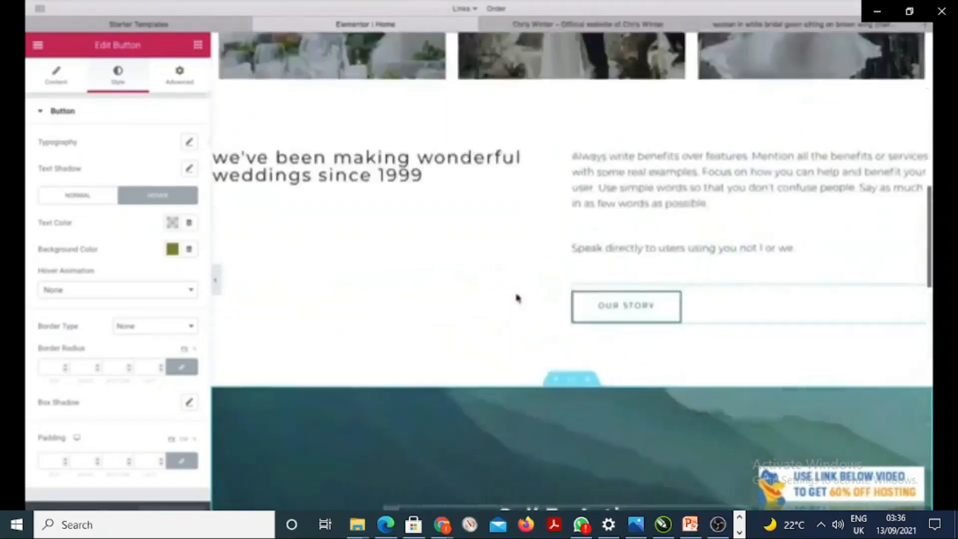
pyautogui.scroll(-5, 517, 298)
pyautogui.scroll(-2, 517, 297)
pyautogui.scroll(1, 517, 298)
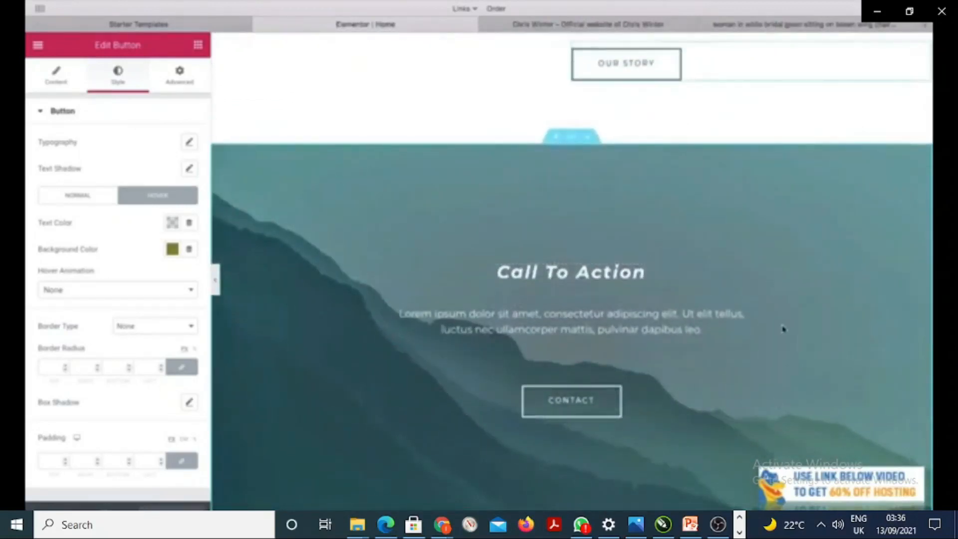
pyautogui.scroll(-2, 871, 245)
pyautogui.scroll(2, 870, 245)
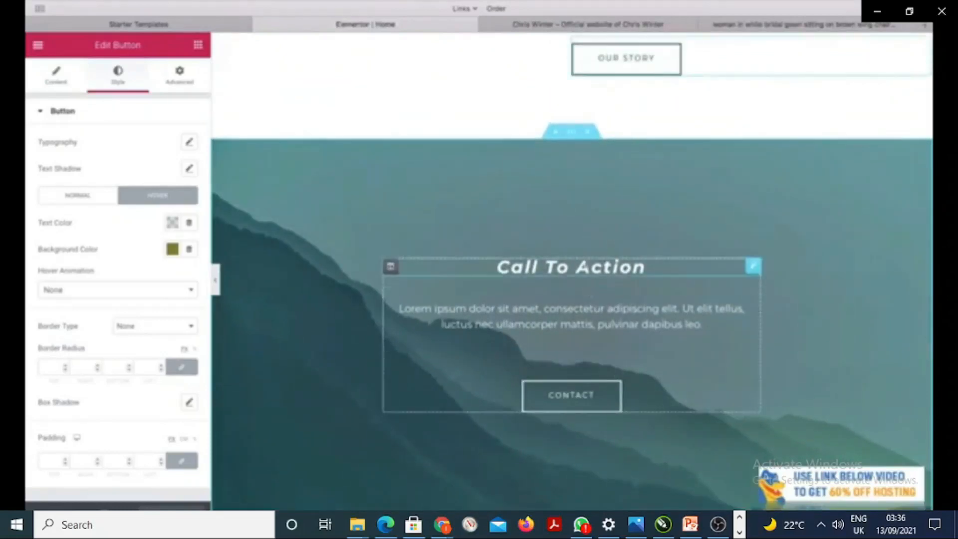
# Replace the Call To Action heading text with "Get In Touch With Us".
pyautogui.tripleClick(586, 266)
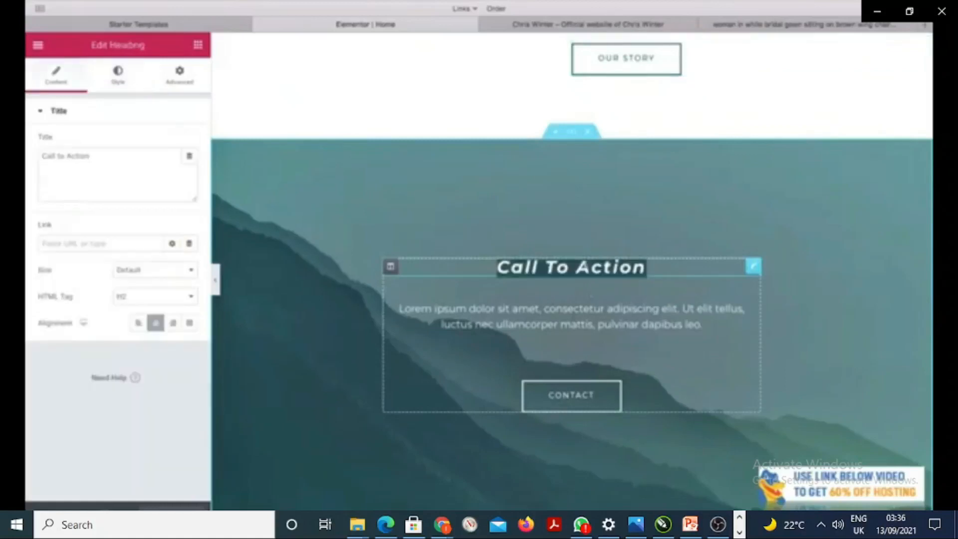
pyautogui.click(92, 151)
pyautogui.hotkey('ctrl', 'a')
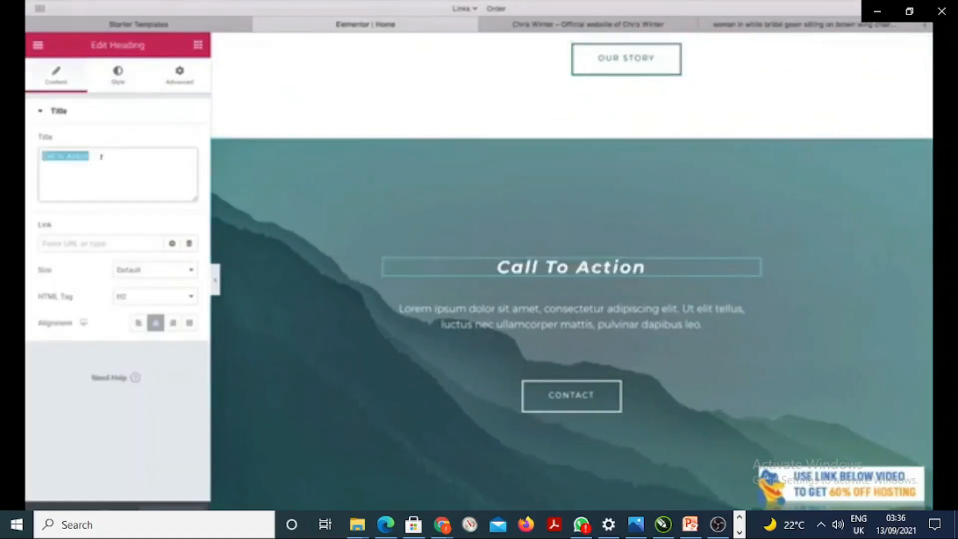
pyautogui.write('Get In Touch With')
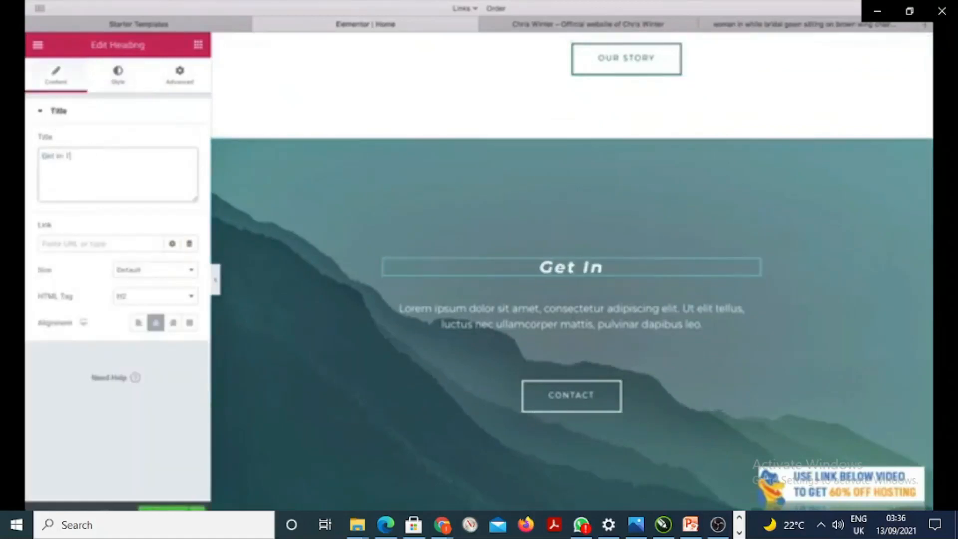
pyautogui.press('BackSpace')
pyautogui.press('BackSpace')
pyautogui.press('BackSpace')
pyautogui.press('BackSpace')
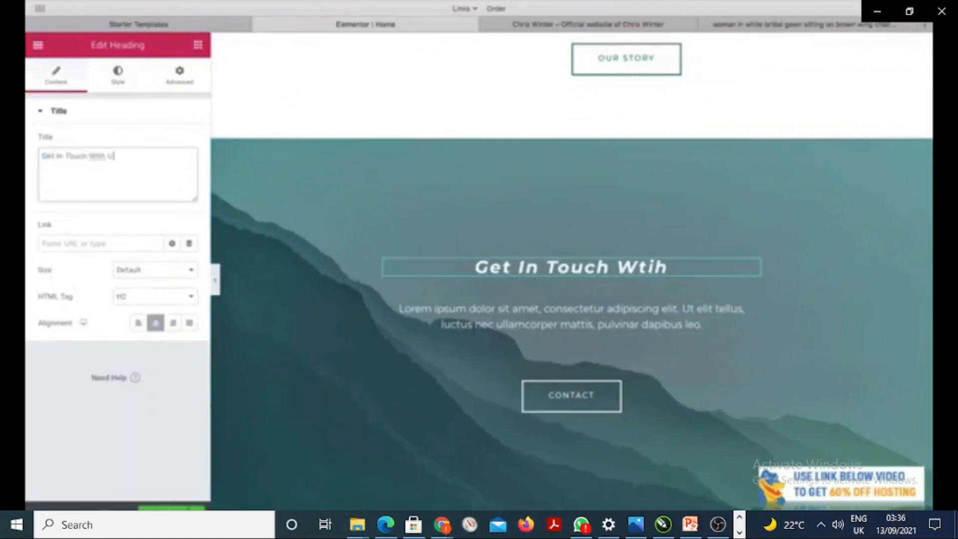
pyautogui.write('ith Us')
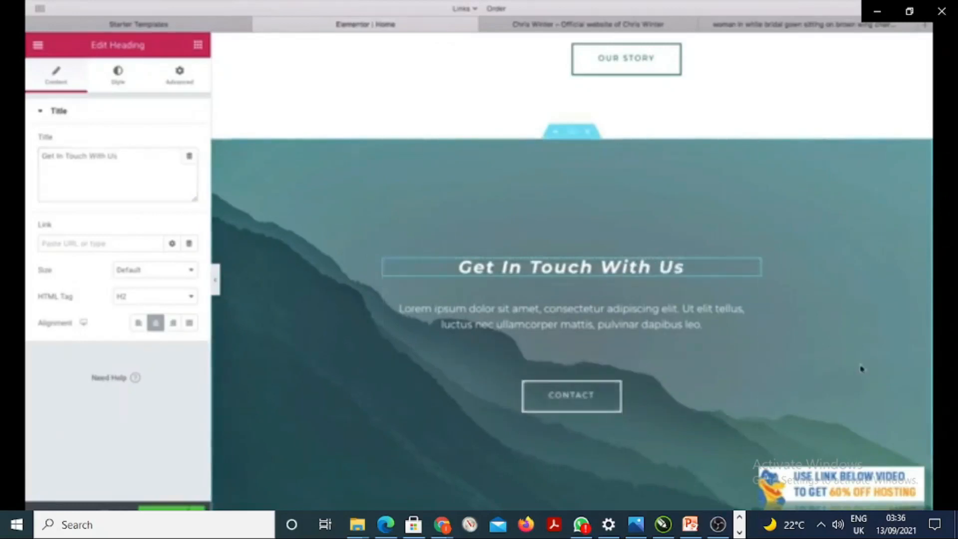
pyautogui.scroll(-1, 860, 370)
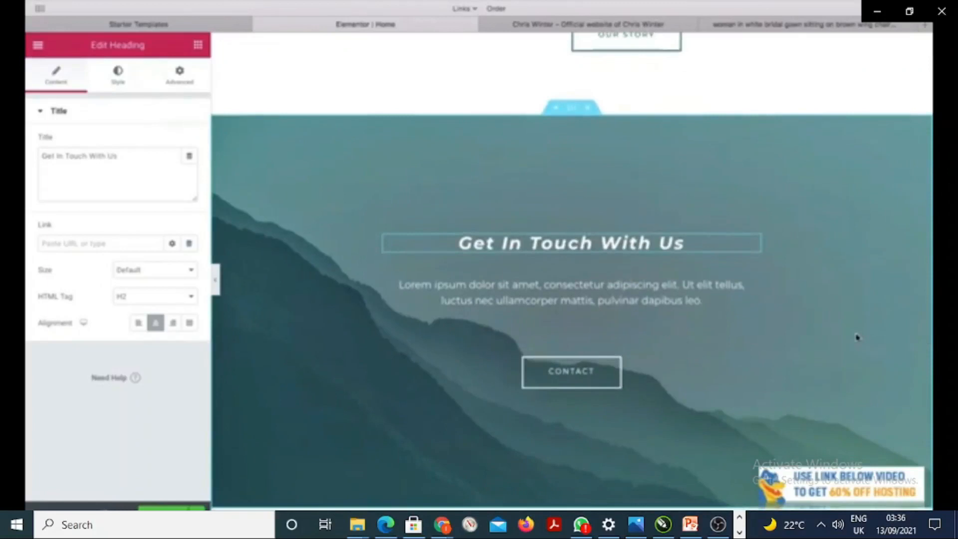
# Open the Get In Touch section's Style settings and its background image picker.
pyautogui.rightClick(857, 337)
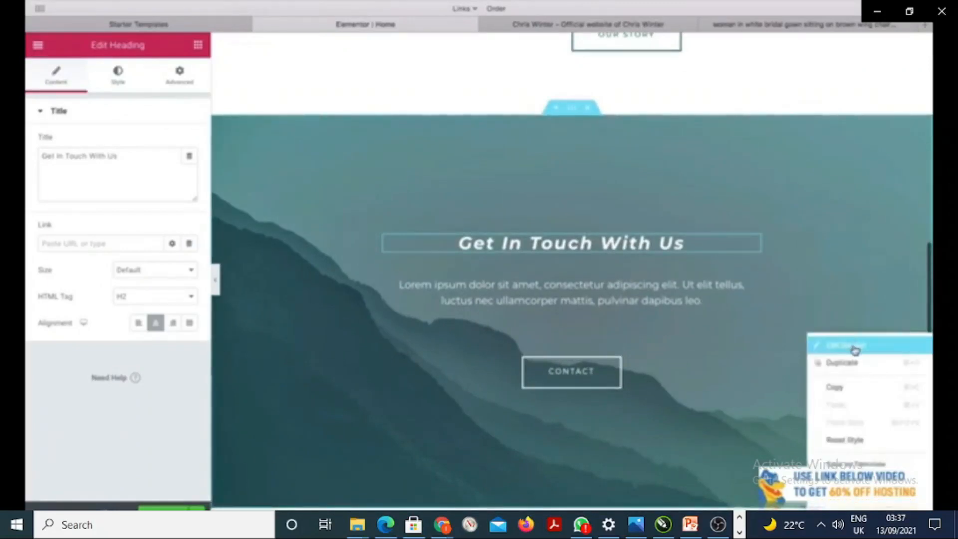
pyautogui.click(855, 349)
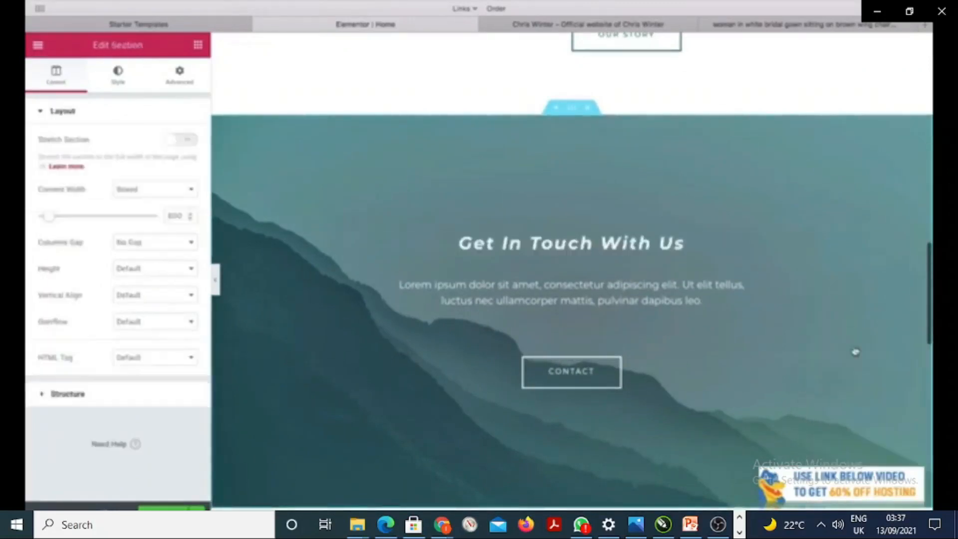
pyautogui.click(110, 77)
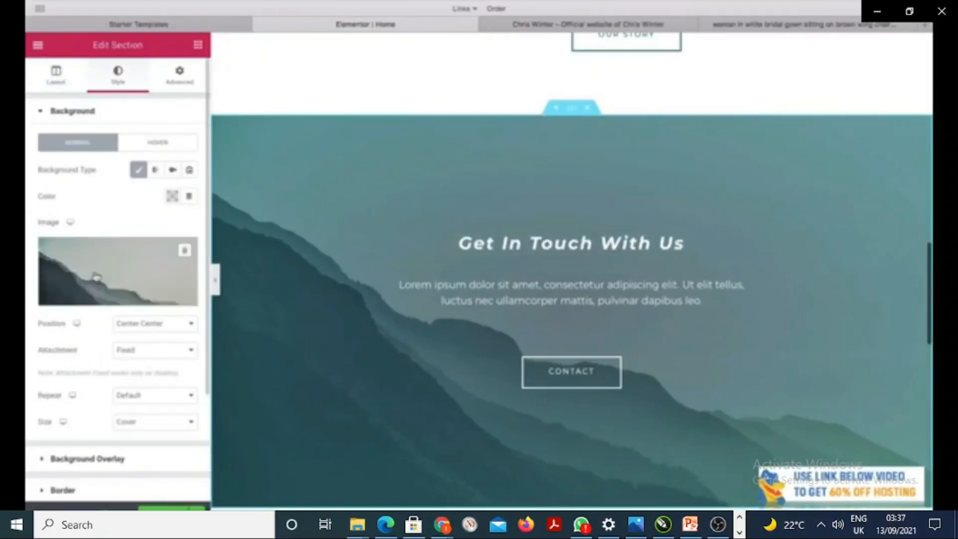
pyautogui.click(103, 299)
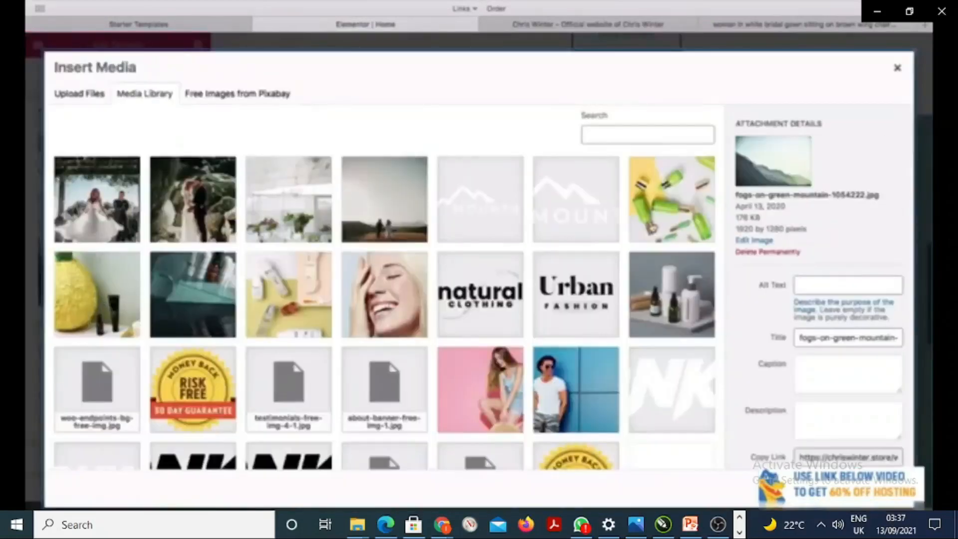
pyautogui.click(930, 199)
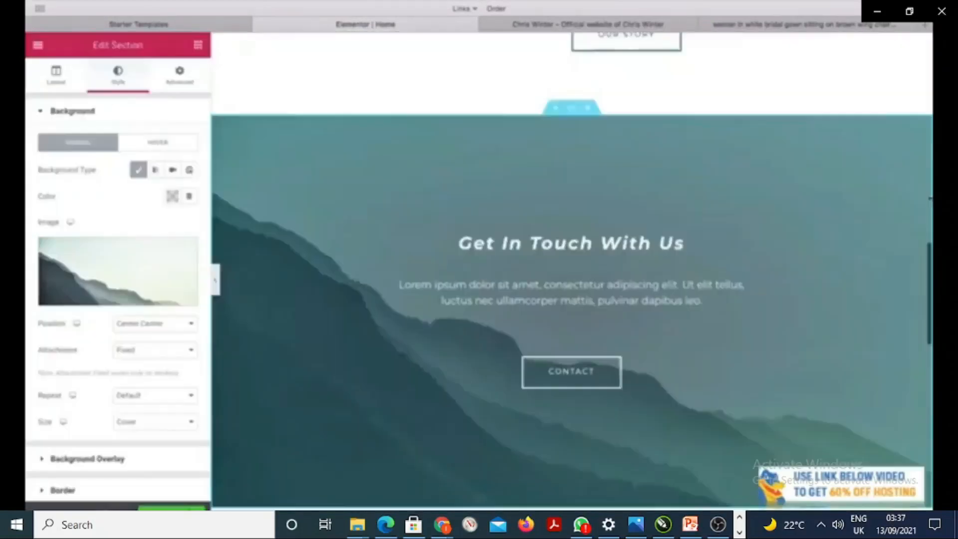
# Upload the bride-with-bouquet photo and insert it as the section's background image.
pyautogui.rightClick(793, 214)
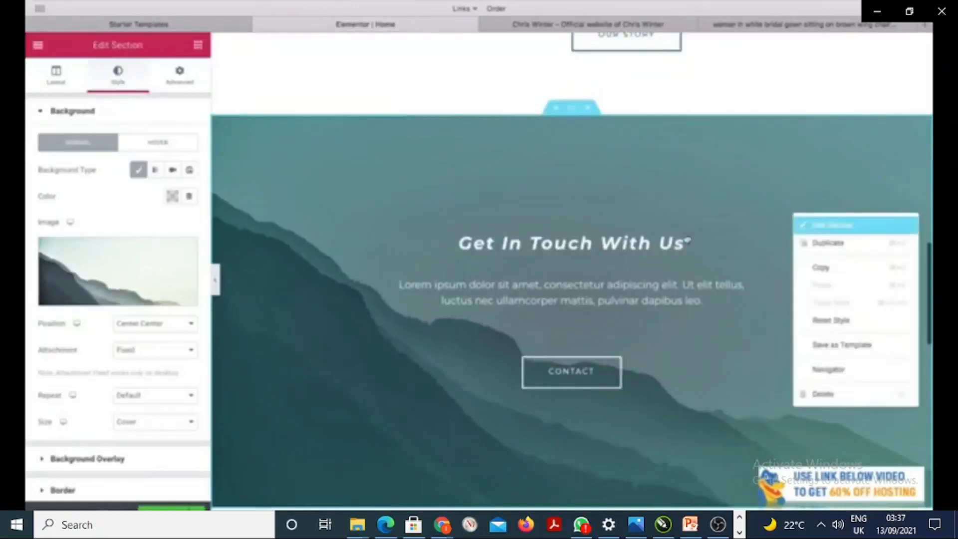
pyautogui.click(103, 304)
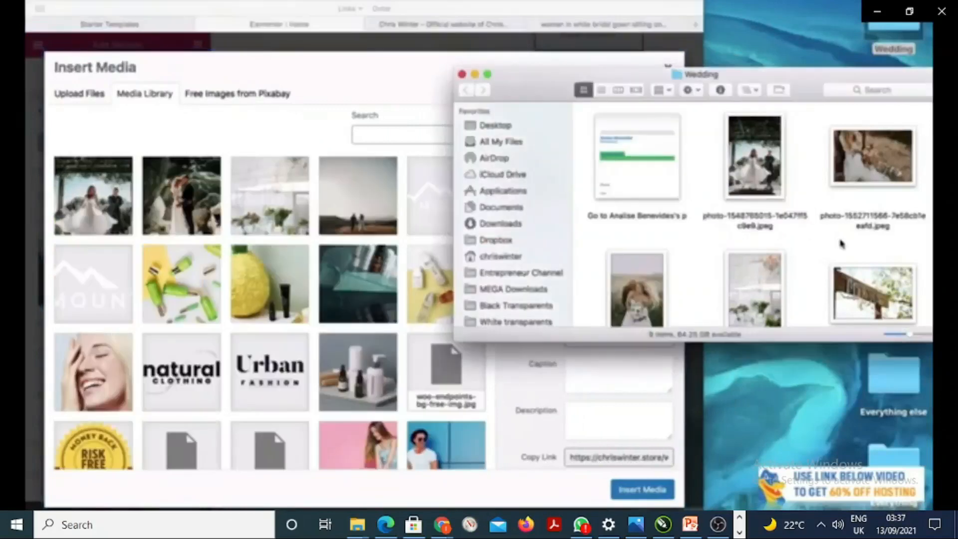
pyautogui.moveTo(871, 169); pyautogui.dragTo(272, 261)
pyautogui.click(274, 140)
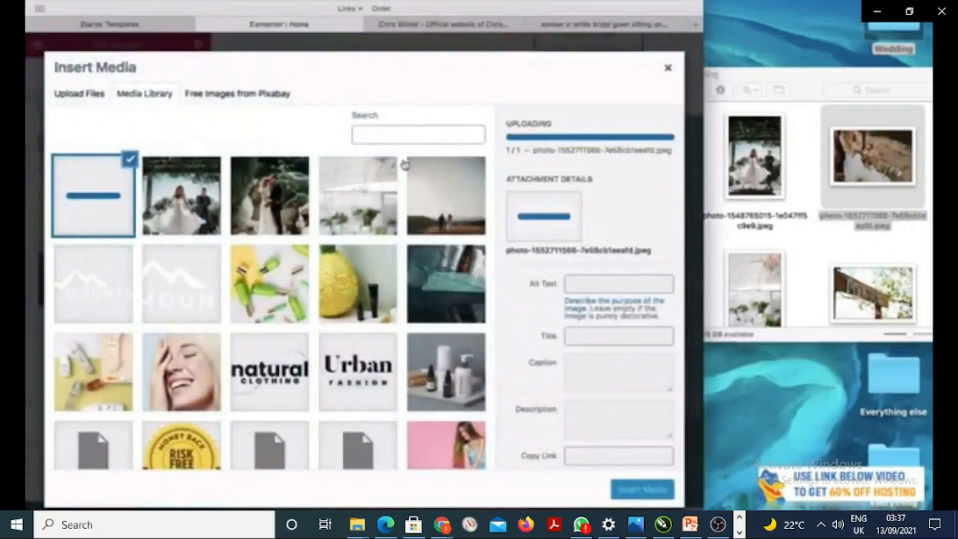
pyautogui.click(621, 496)
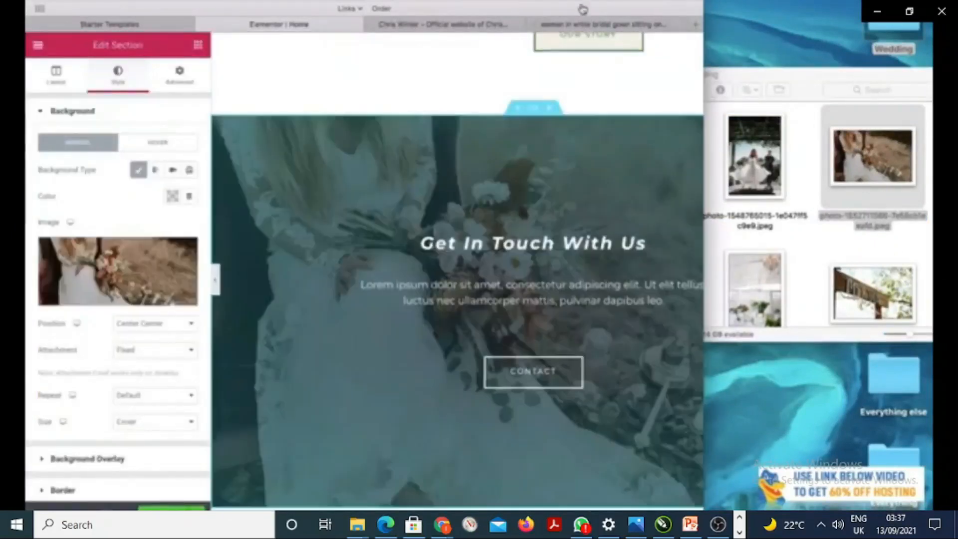
pyautogui.doubleClick(583, 9)
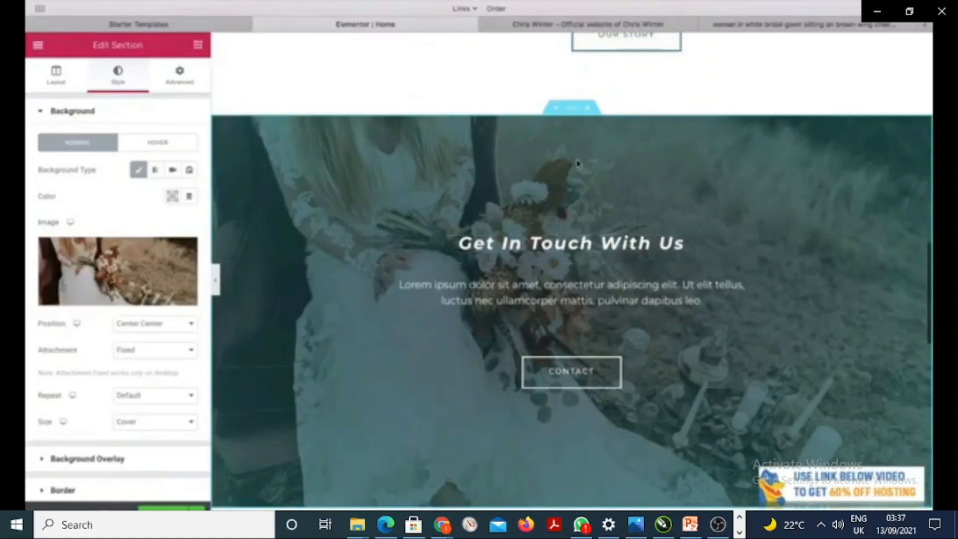
# Bring up the section's Background Overlay settings and its Second Color picker.
pyautogui.scroll(2, 569, 269)
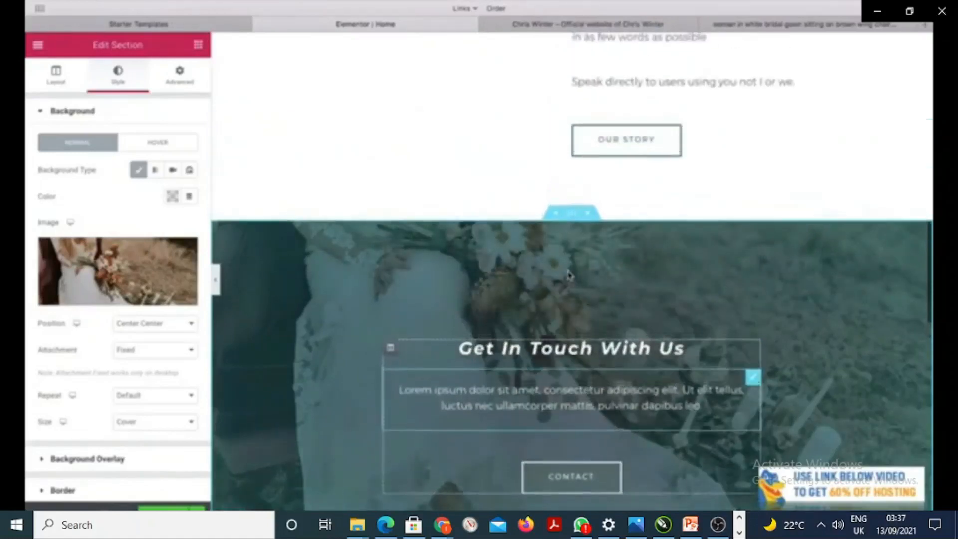
pyautogui.scroll(-3, 570, 276)
pyautogui.scroll(-2, 569, 276)
pyautogui.scroll(5, 569, 276)
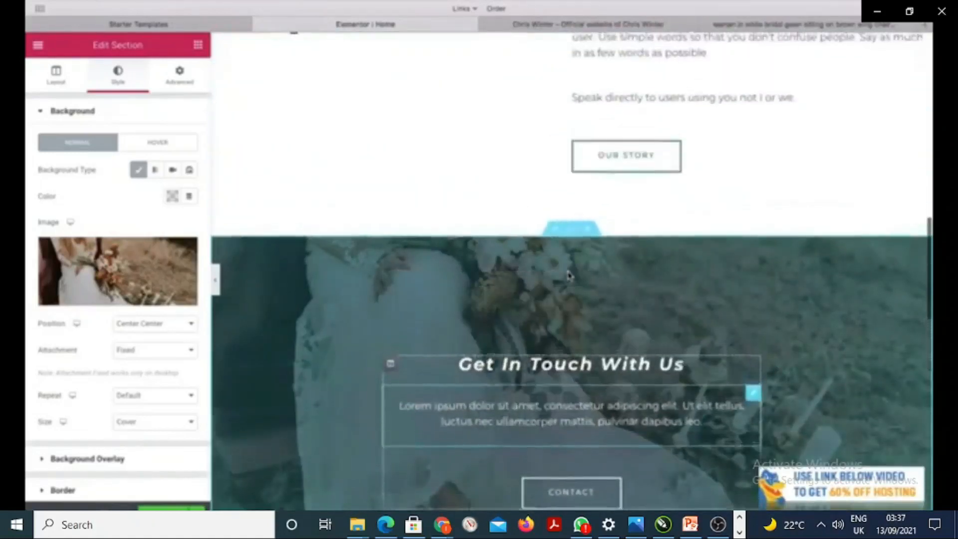
pyautogui.scroll(-4, 569, 273)
pyautogui.scroll(2, 569, 274)
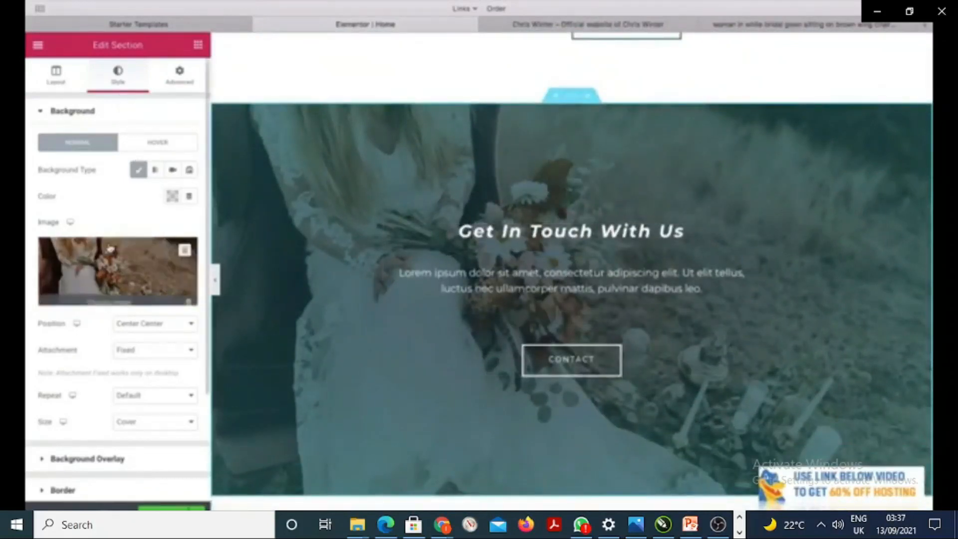
pyautogui.scroll(-3, 107, 250)
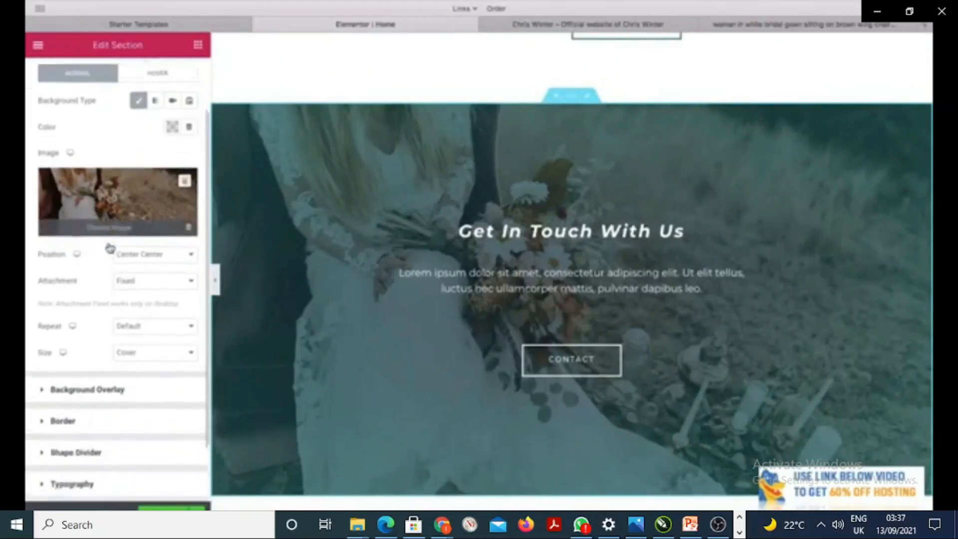
pyautogui.click(55, 387)
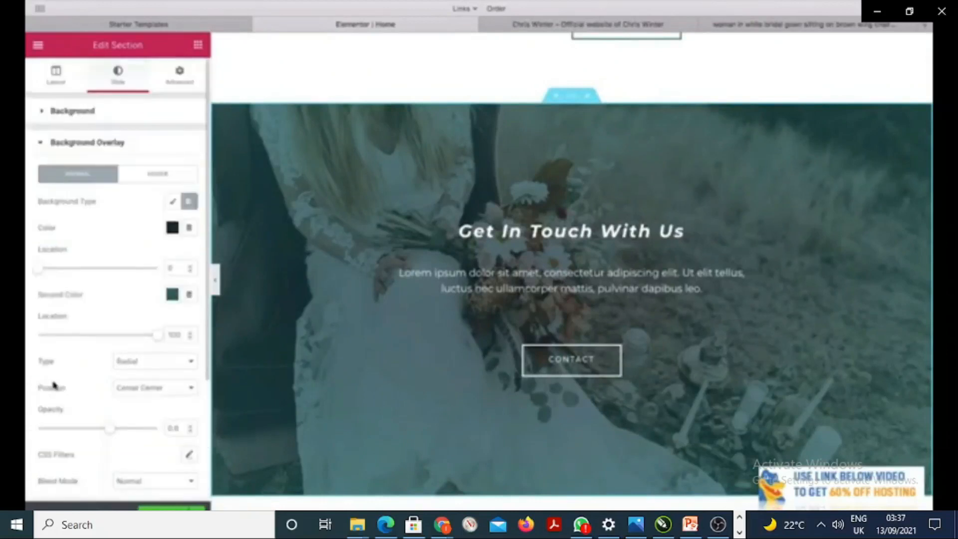
pyautogui.click(172, 286)
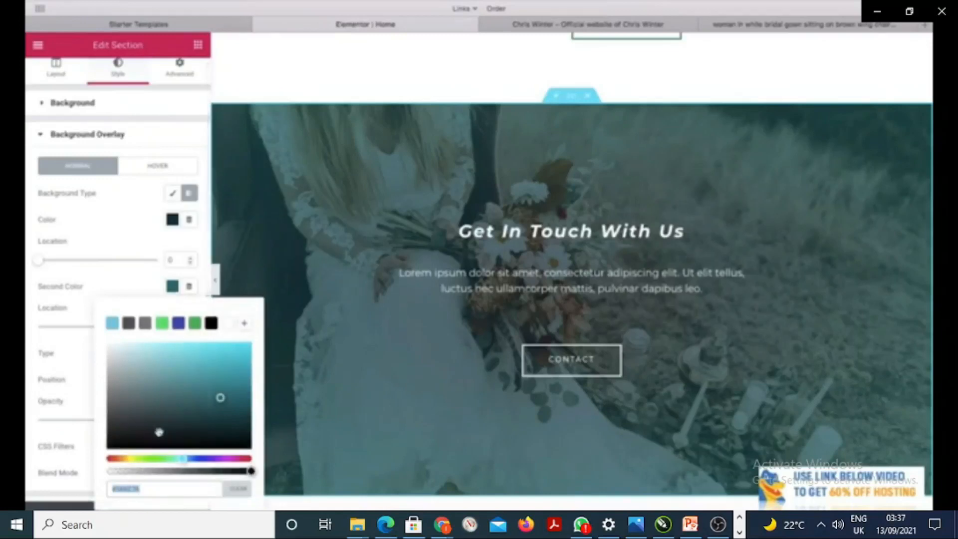
# Tune the overlay's second colour hue and shade to a warm olive-brown.
pyautogui.moveTo(156, 434)
pyautogui.mouseDown()
pyautogui.moveTo(143, 434)
pyautogui.moveTo(145, 448)
pyautogui.mouseUp()
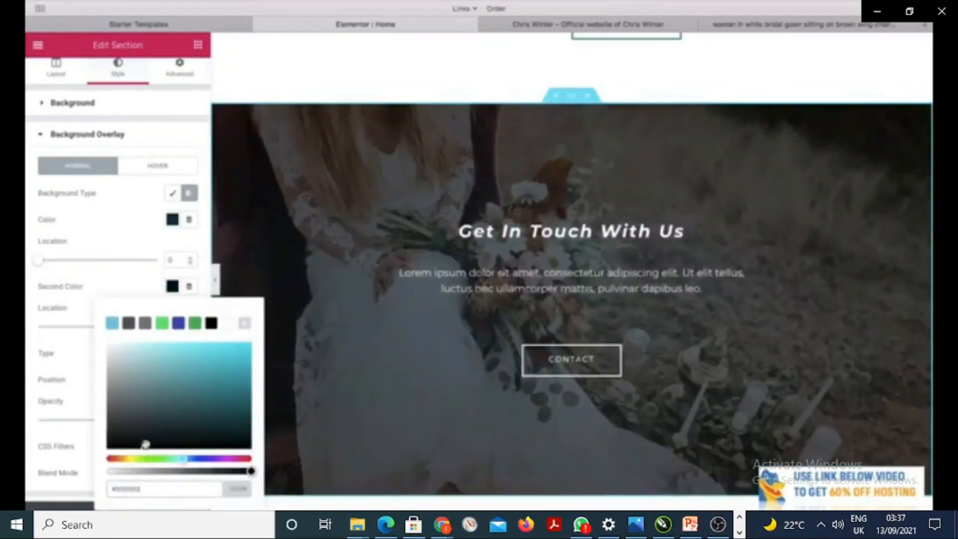
pyautogui.moveTo(135, 458); pyautogui.dragTo(134, 458)
pyautogui.moveTo(170, 412); pyautogui.dragTo(171, 392)
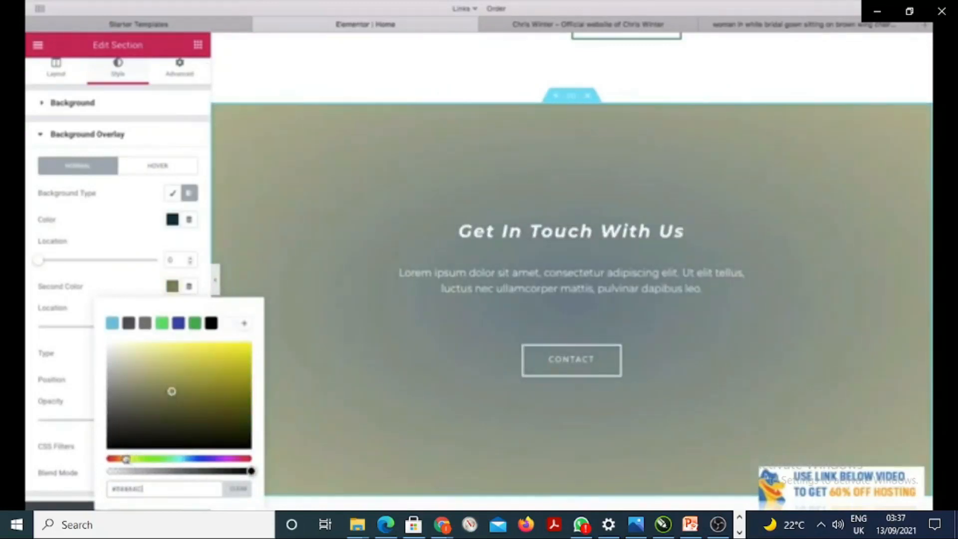
pyautogui.moveTo(126, 459); pyautogui.dragTo(124, 459)
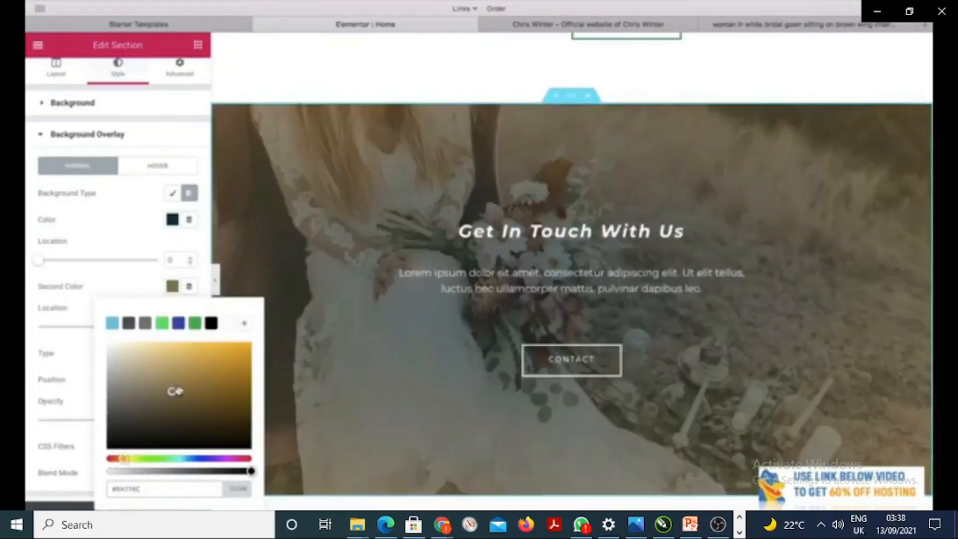
pyautogui.moveTo(180, 394); pyautogui.dragTo(183, 401)
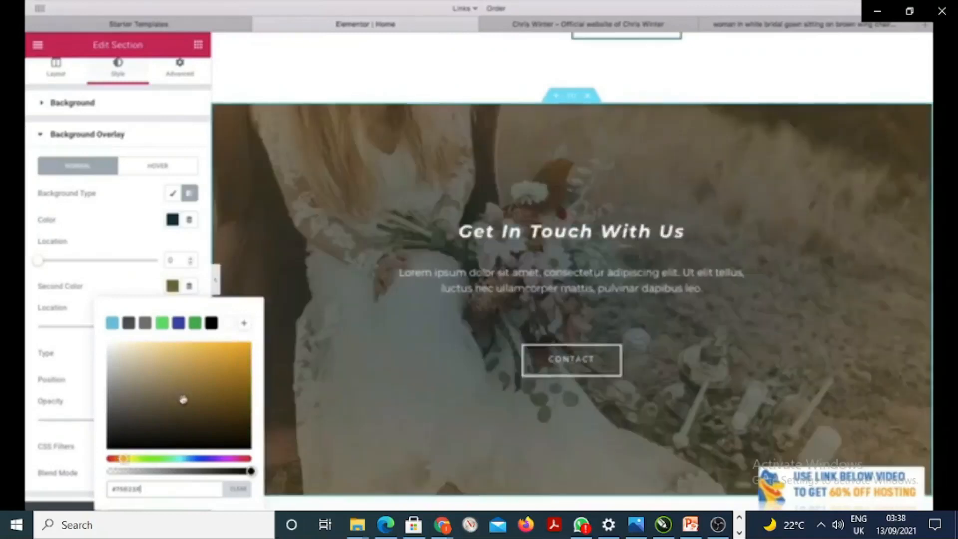
pyautogui.click(116, 294)
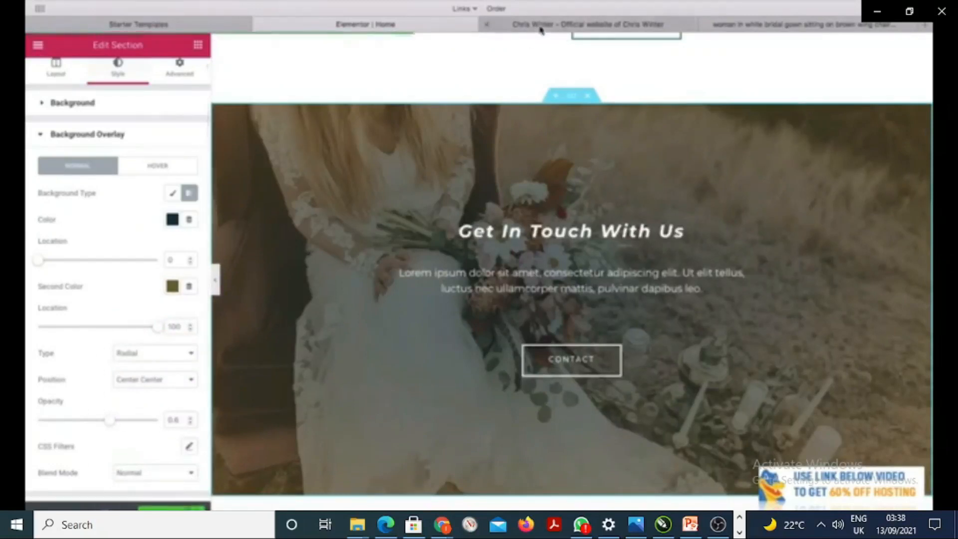
# Scroll the live homepage down to the Get In Touch With Us section over the bride photo.
pyautogui.click(567, 23)
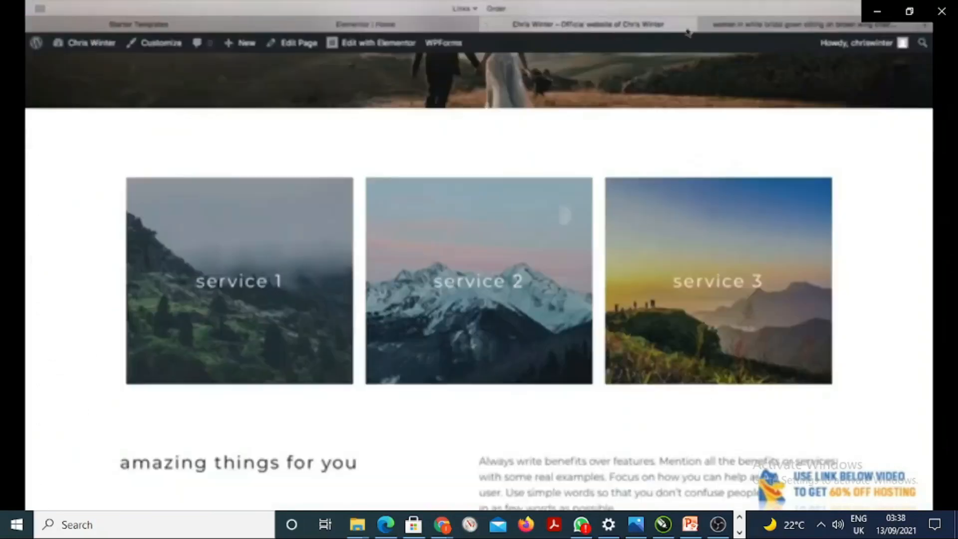
pyautogui.scroll(10, 698, 163)
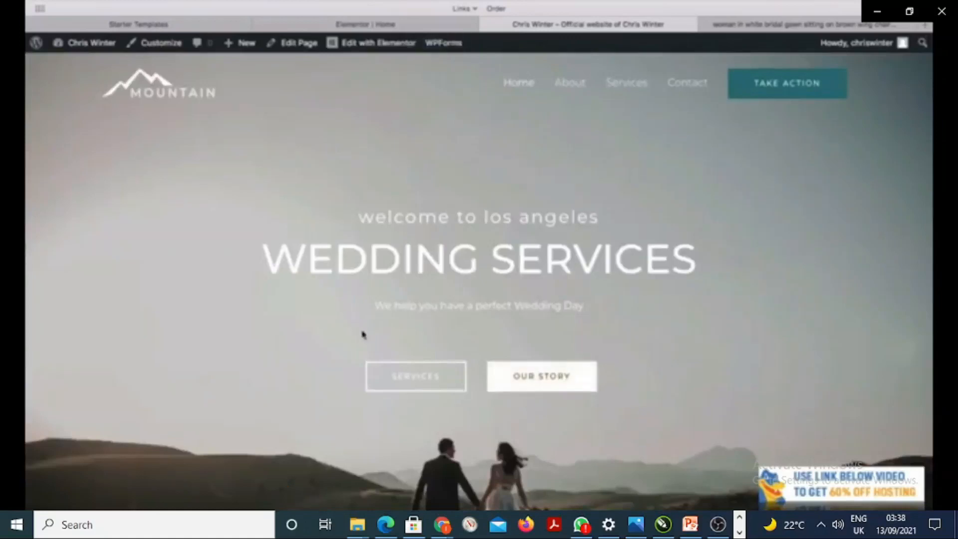
pyautogui.scroll(-2, 323, 442)
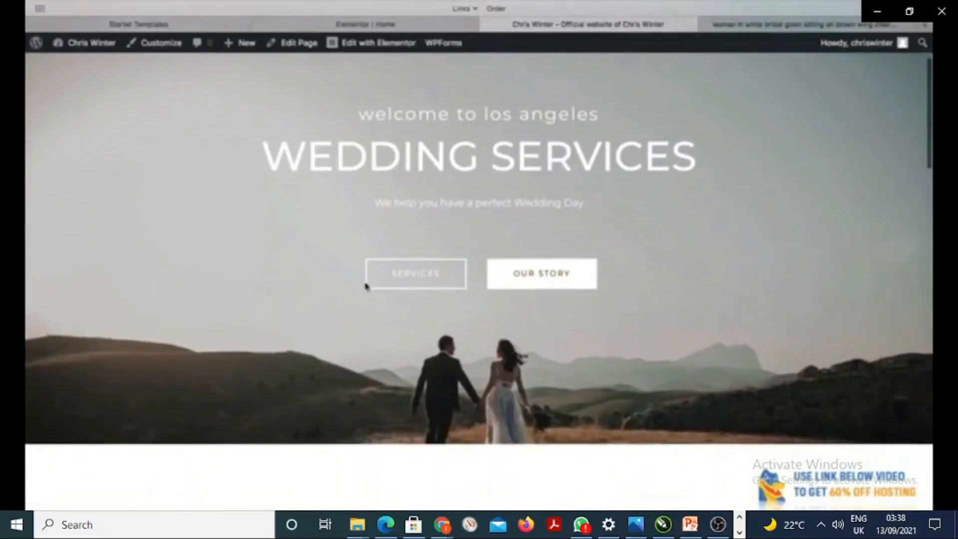
pyautogui.scroll(-5, 365, 449)
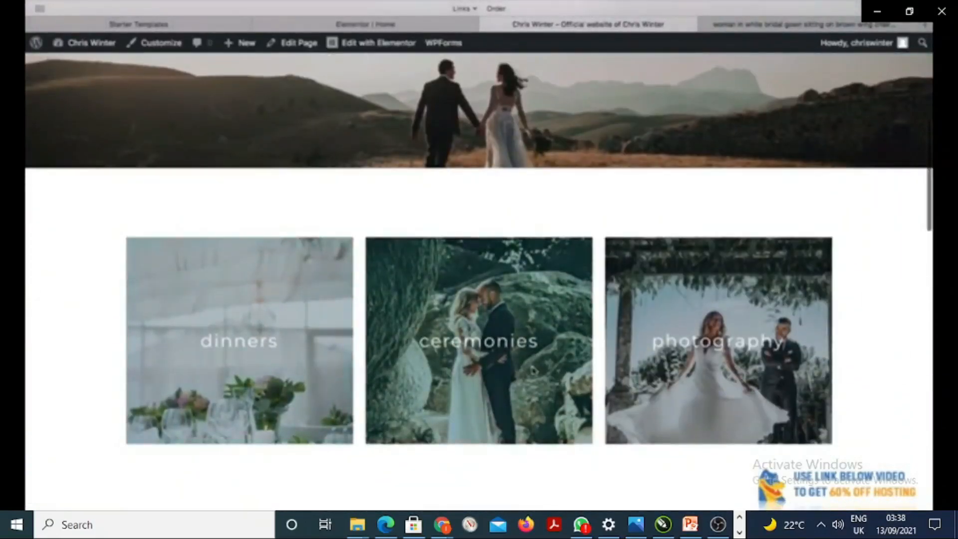
pyautogui.scroll(-1, 866, 268)
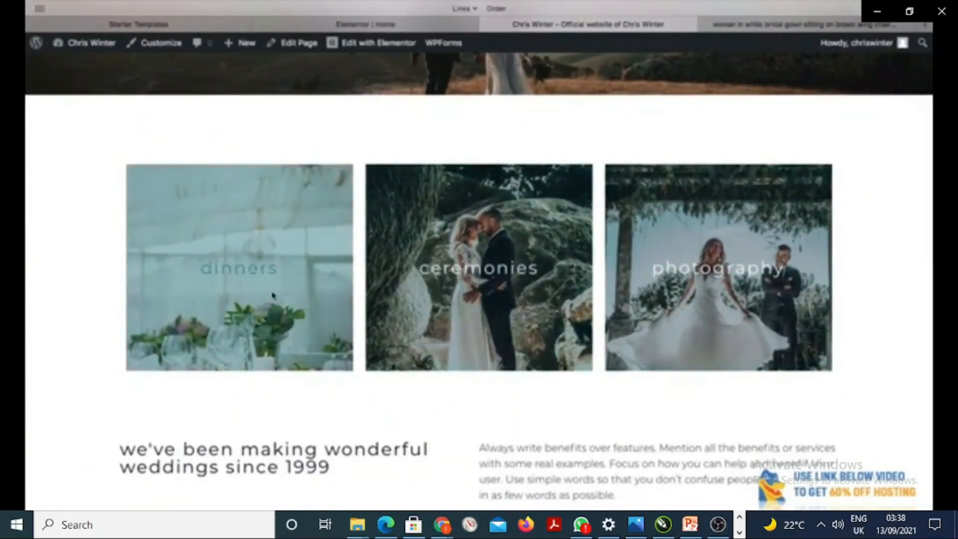
pyautogui.scroll(-1, 284, 304)
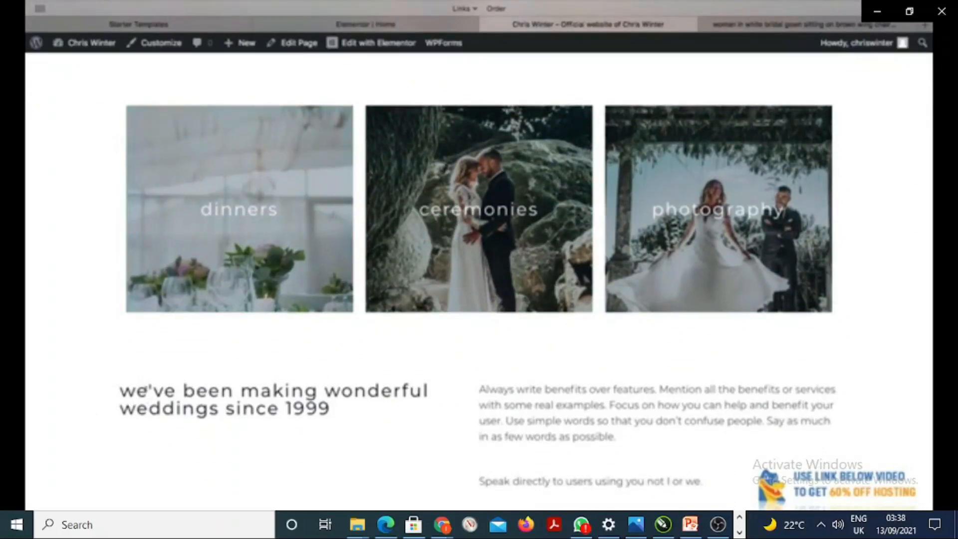
pyautogui.scroll(-2, 147, 395)
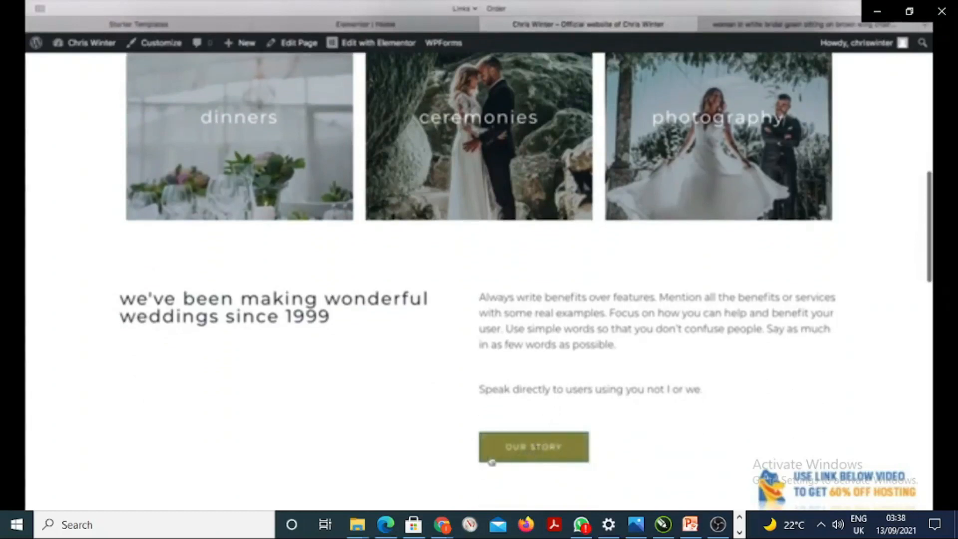
pyautogui.scroll(-8, 512, 460)
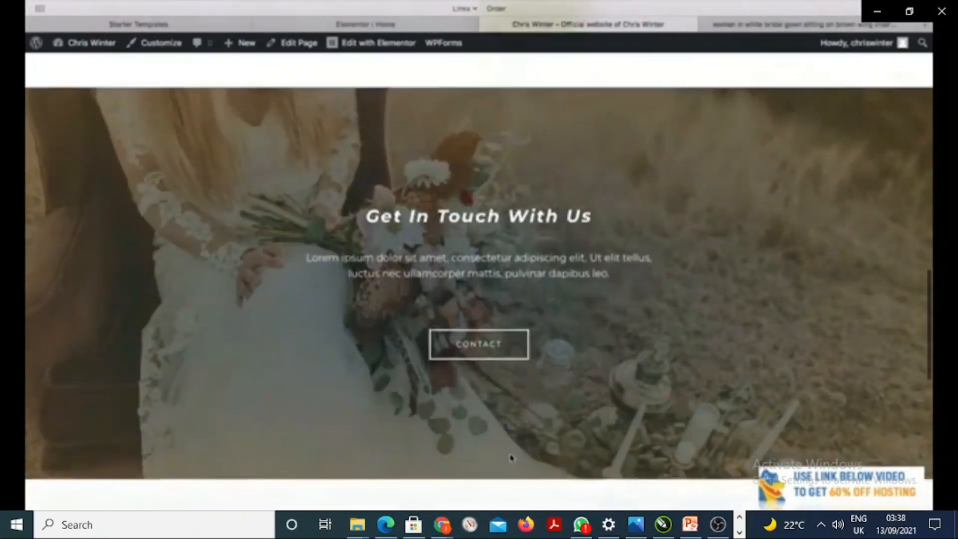
pyautogui.scroll(3, 512, 460)
pyautogui.scroll(-1, 512, 460)
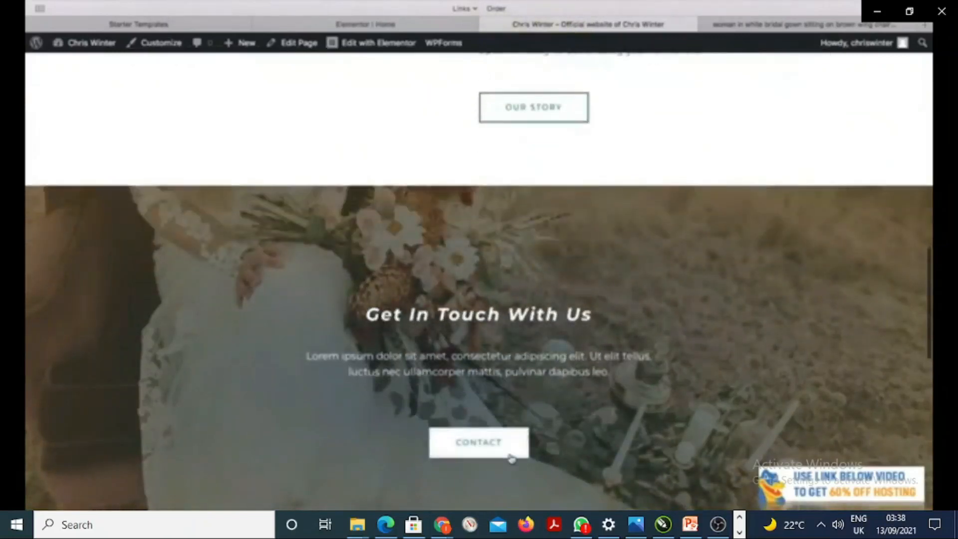
pyautogui.scroll(1, 532, 348)
pyautogui.scroll(-5, 531, 348)
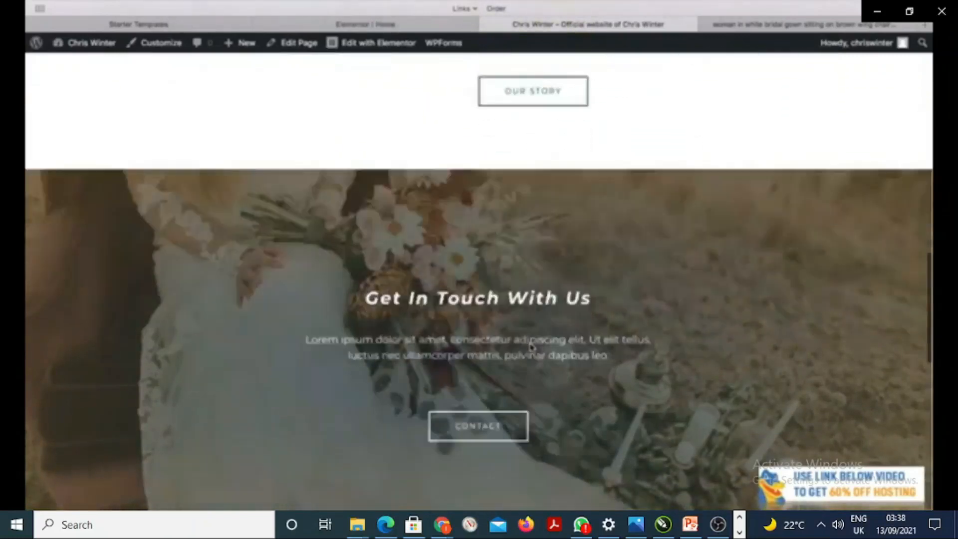
pyautogui.scroll(2, 532, 348)
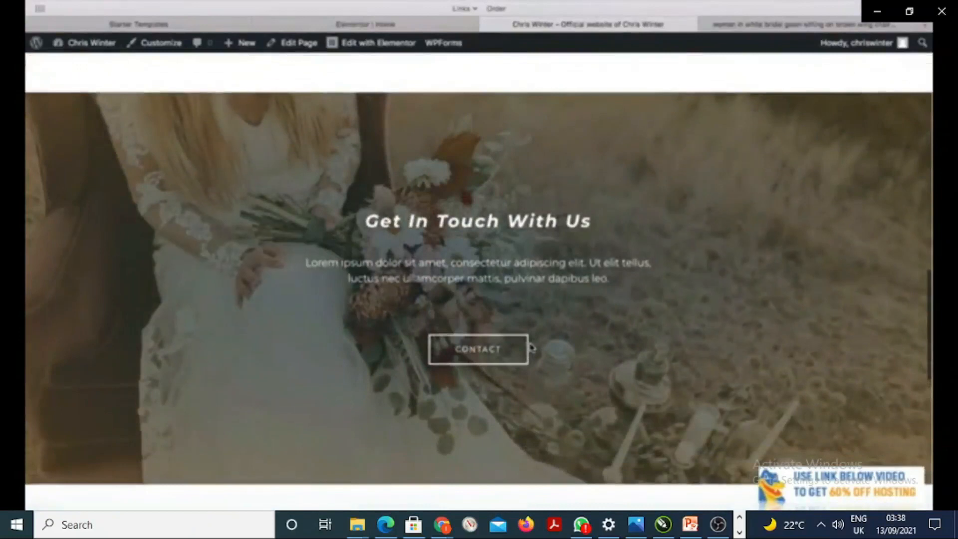
pyautogui.scroll(1, 532, 349)
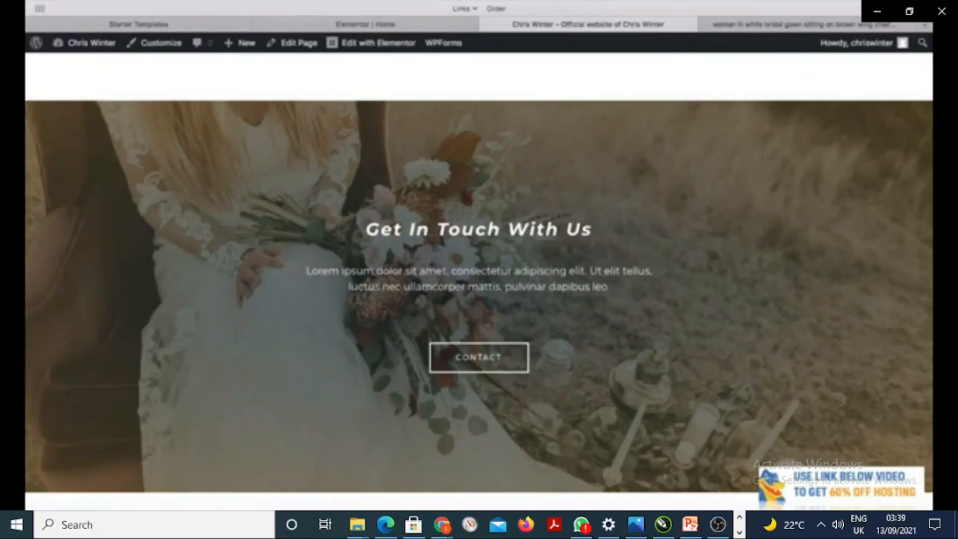
# Open YouTube in a new tab and search for 'wedding'.
pyautogui.press('super+l')
pyautogui.write('yout')
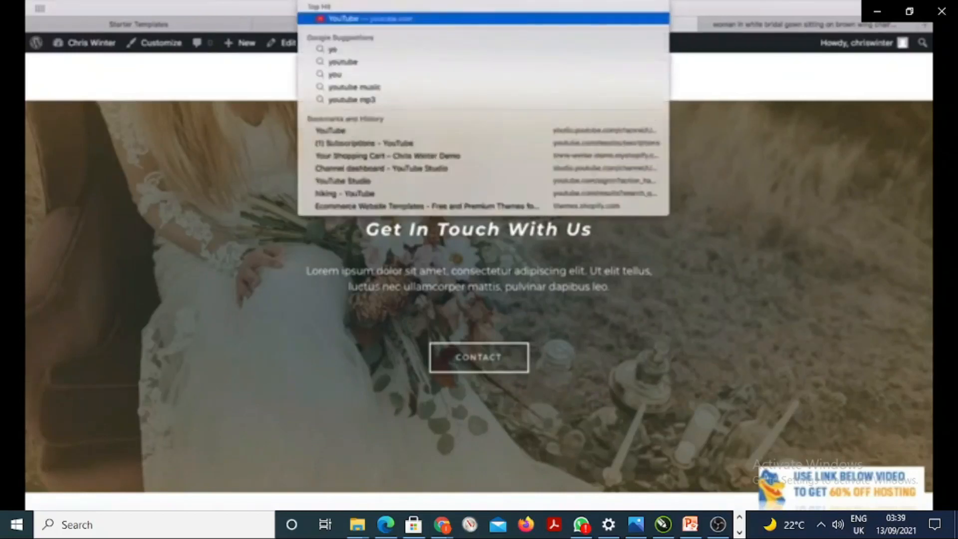
pyautogui.press('super+Return')
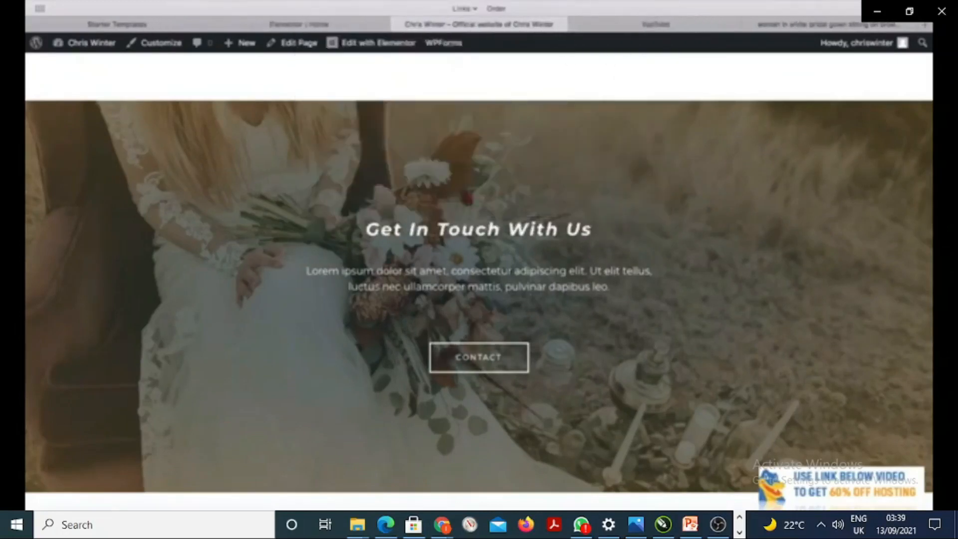
pyautogui.click(614, 25)
pyautogui.click(483, 55)
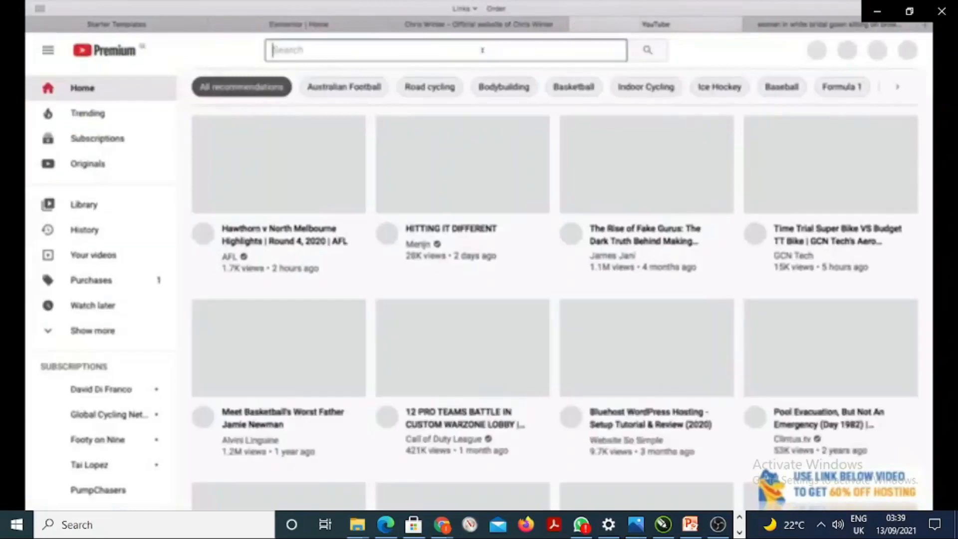
pyautogui.write('wedd')
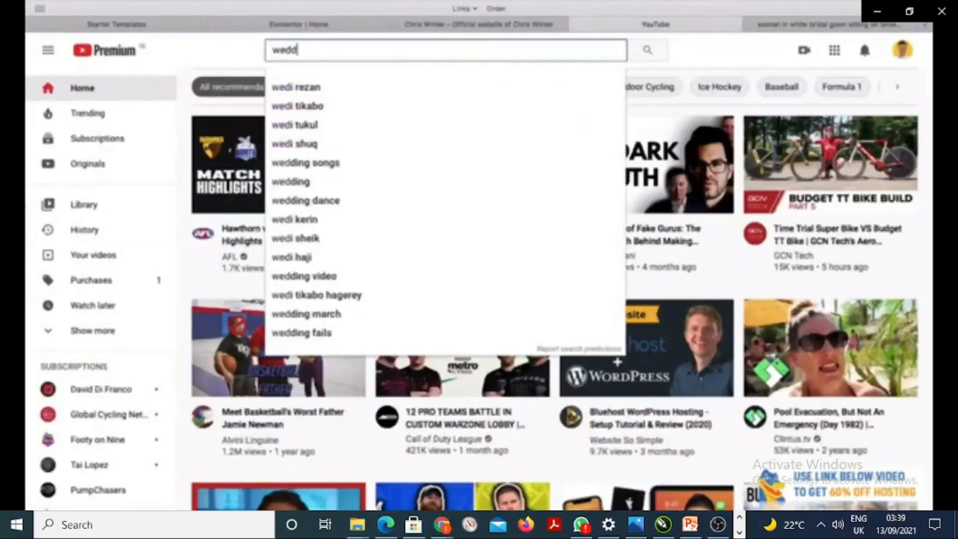
pyautogui.write('ing')
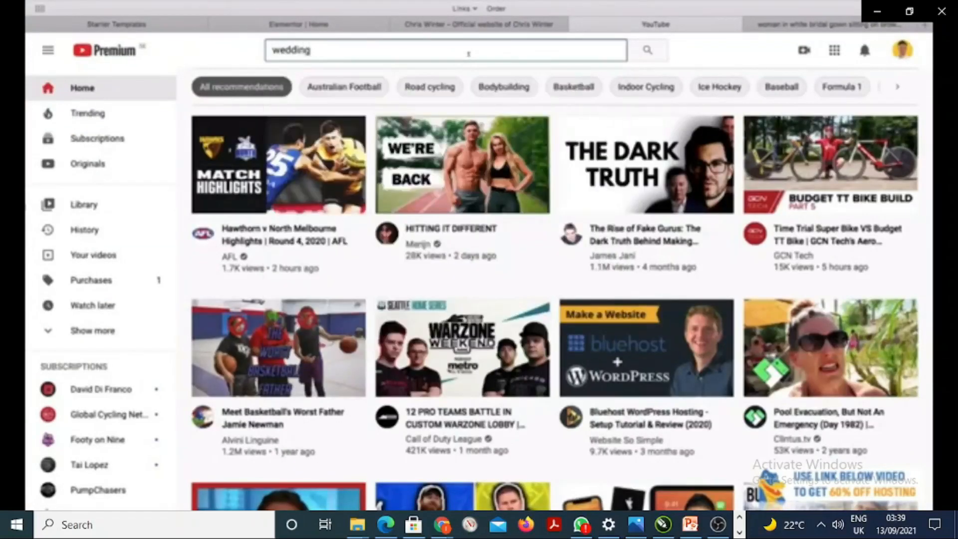
pyautogui.press('Return')
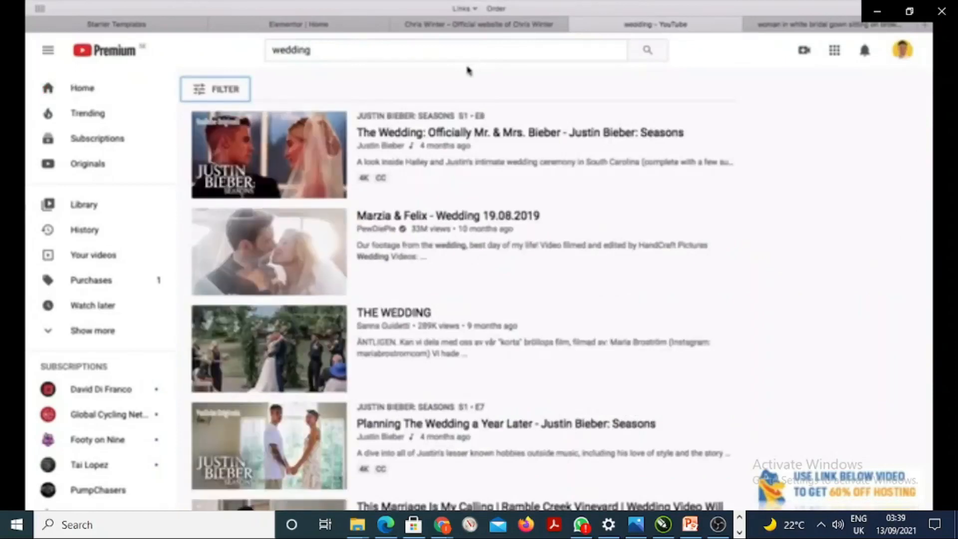
# Copy the link of the 'Our Wedding Day Film' video from the search results.
pyautogui.scroll(-1, 456, 158)
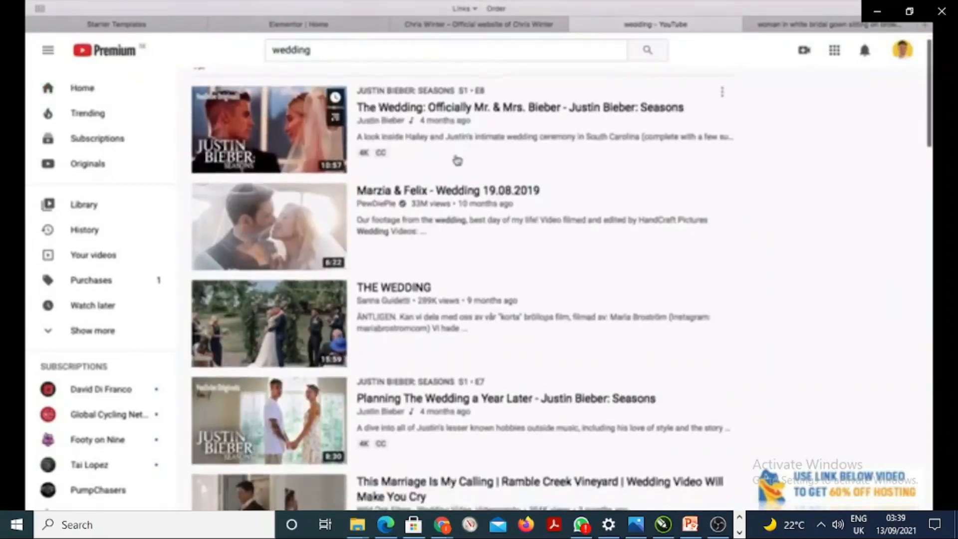
pyautogui.scroll(-10, 464, 223)
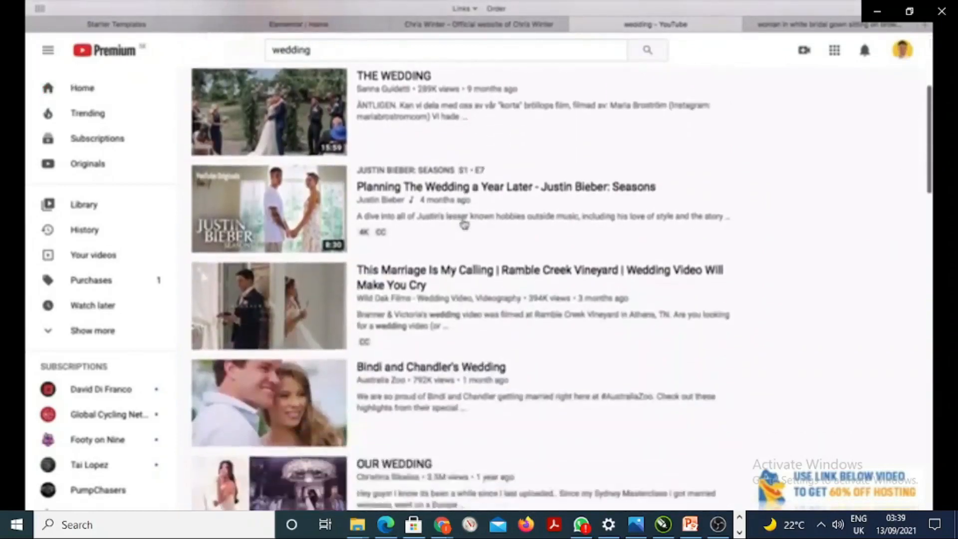
pyautogui.scroll(-10, 464, 224)
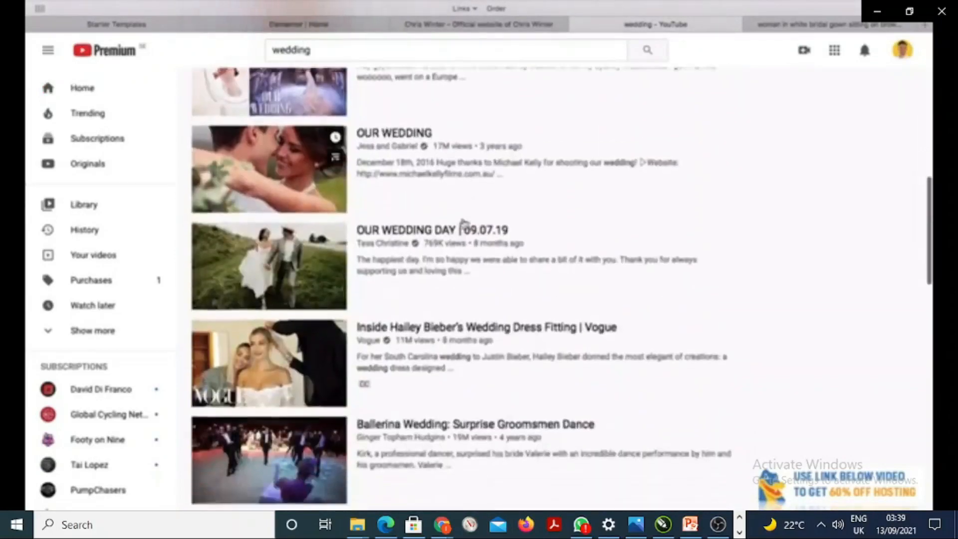
pyautogui.scroll(-8, 464, 224)
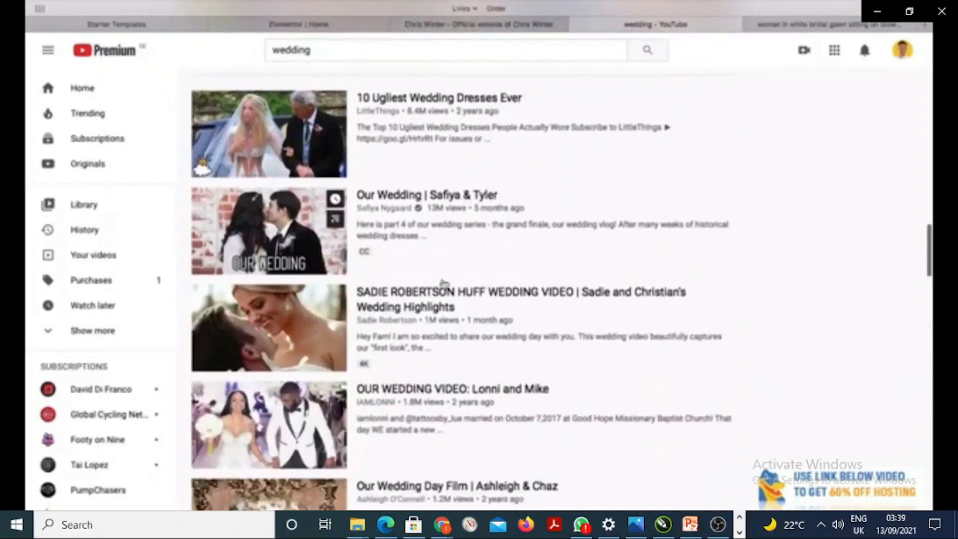
pyautogui.scroll(-1, 436, 307)
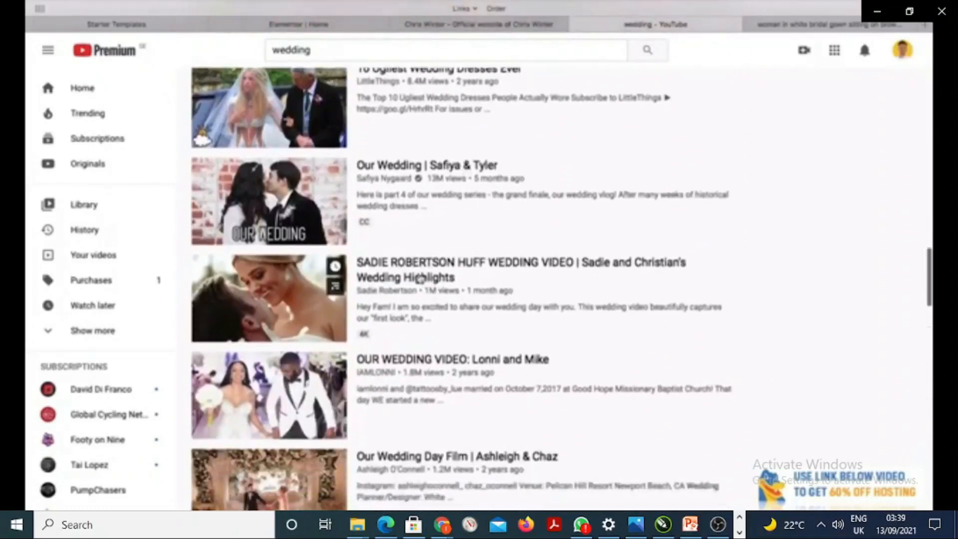
pyautogui.rightClick(445, 459)
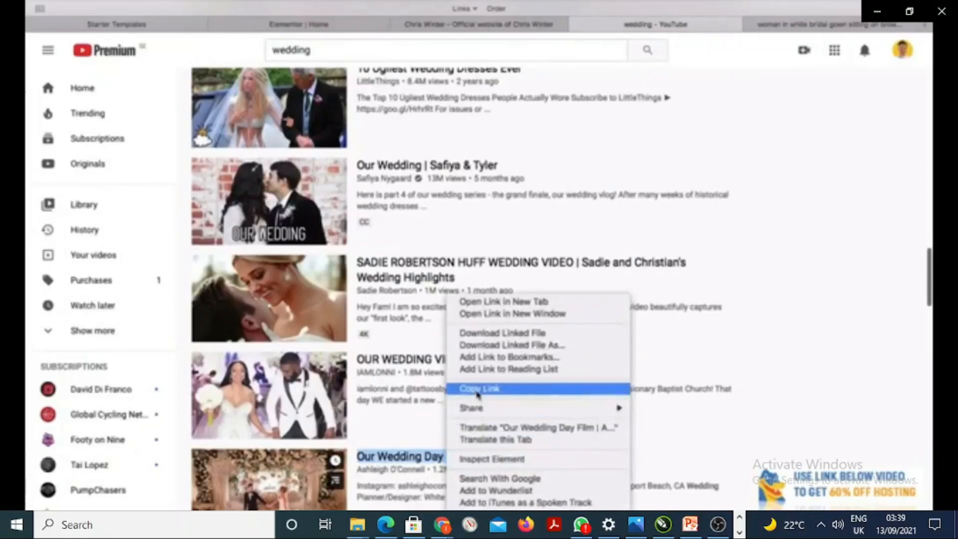
pyautogui.click(477, 390)
pyautogui.click(447, 26)
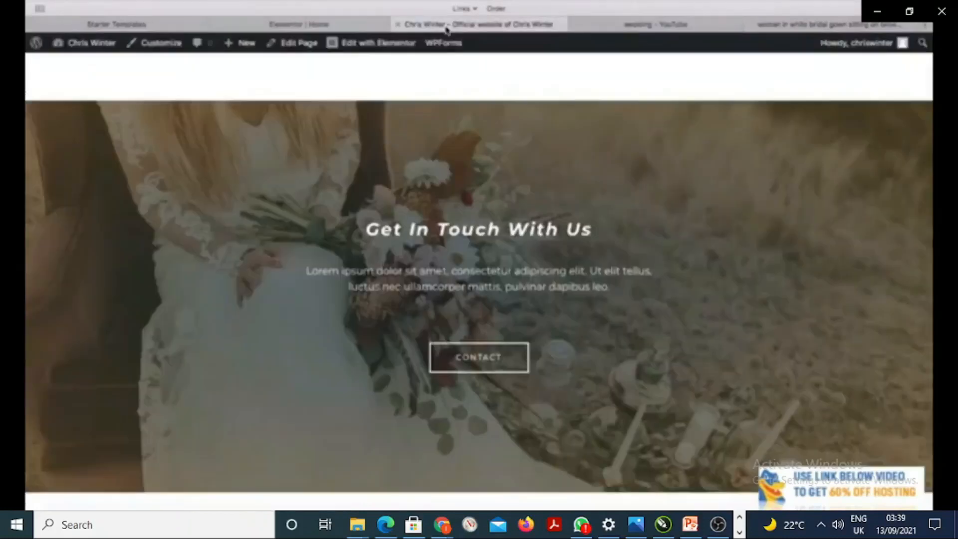
# Return to the Elementor editor and expand the Get In Touch section's Background settings.
pyautogui.click(364, 25)
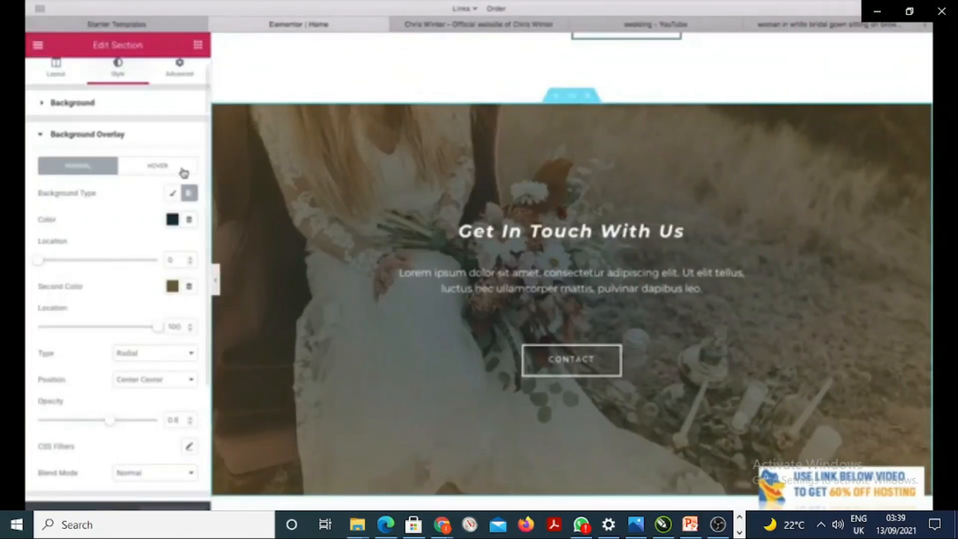
pyautogui.click(37, 104)
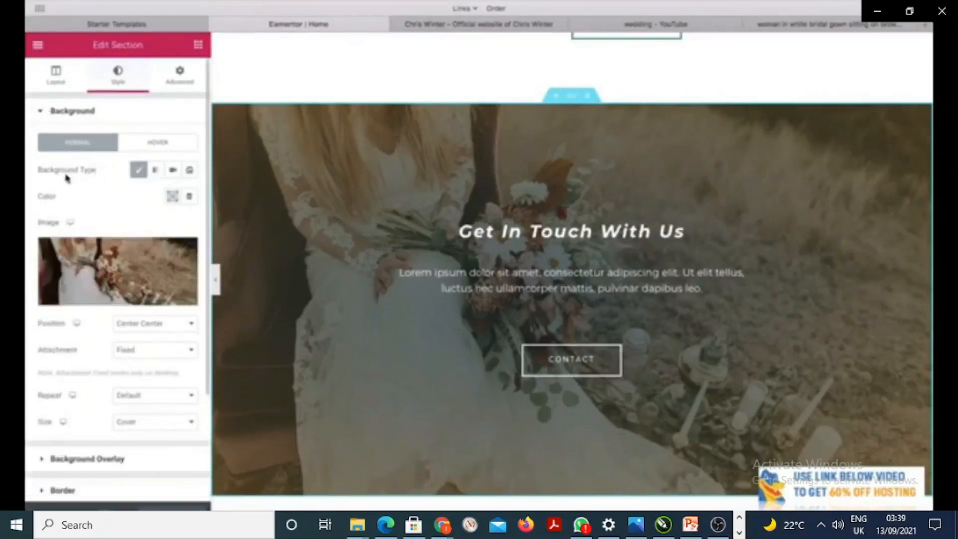
# Set the section background type to Video using the copied YouTube wedding film link.
pyautogui.click(171, 171)
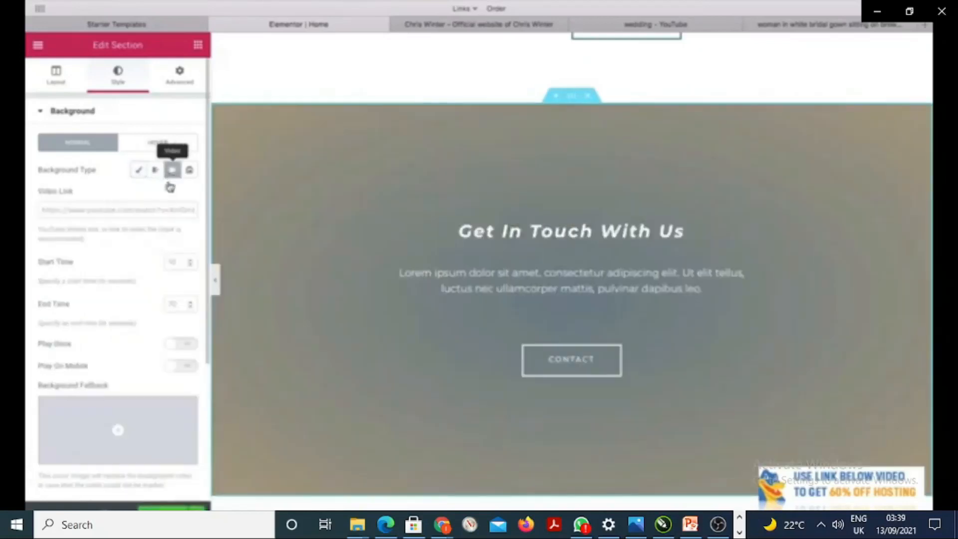
pyautogui.click(156, 210)
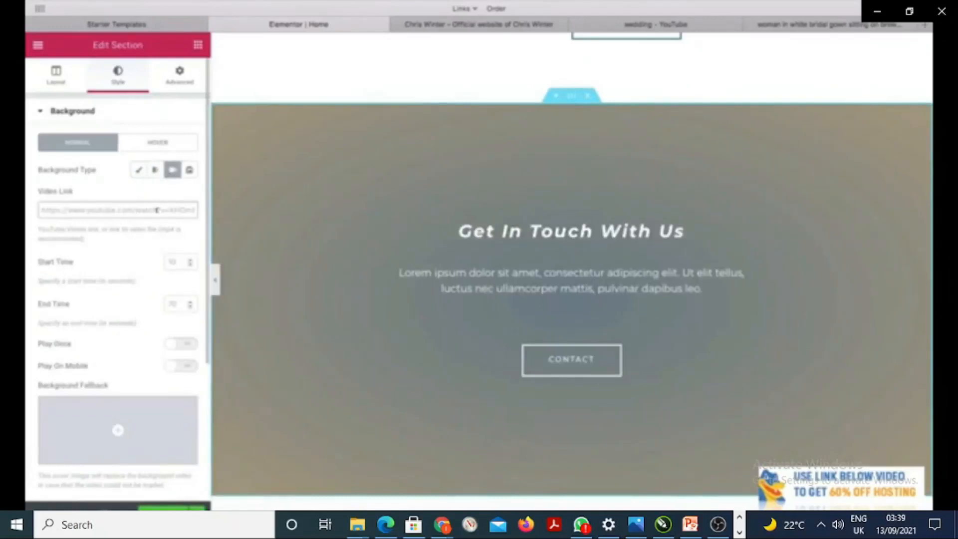
pyautogui.hotkey('ctrl', 'v')
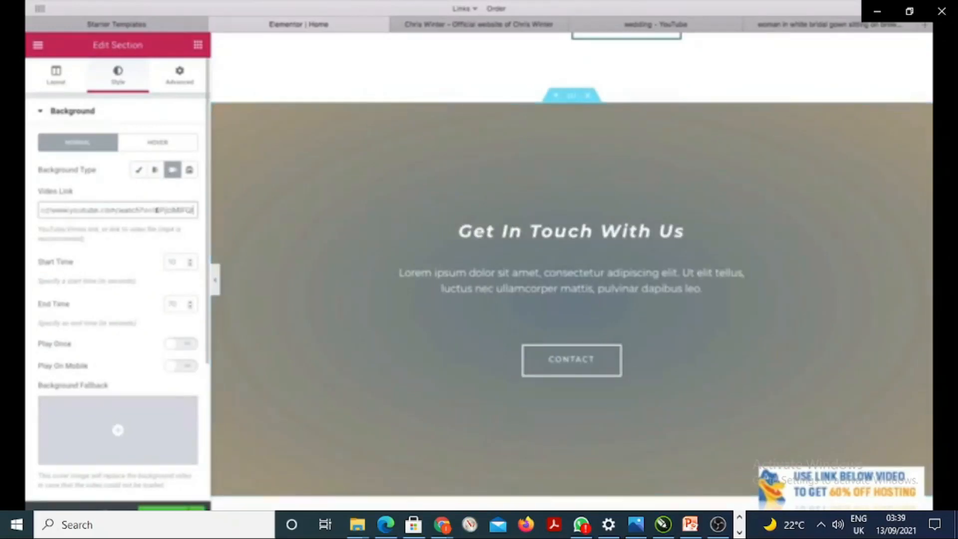
pyautogui.click(146, 244)
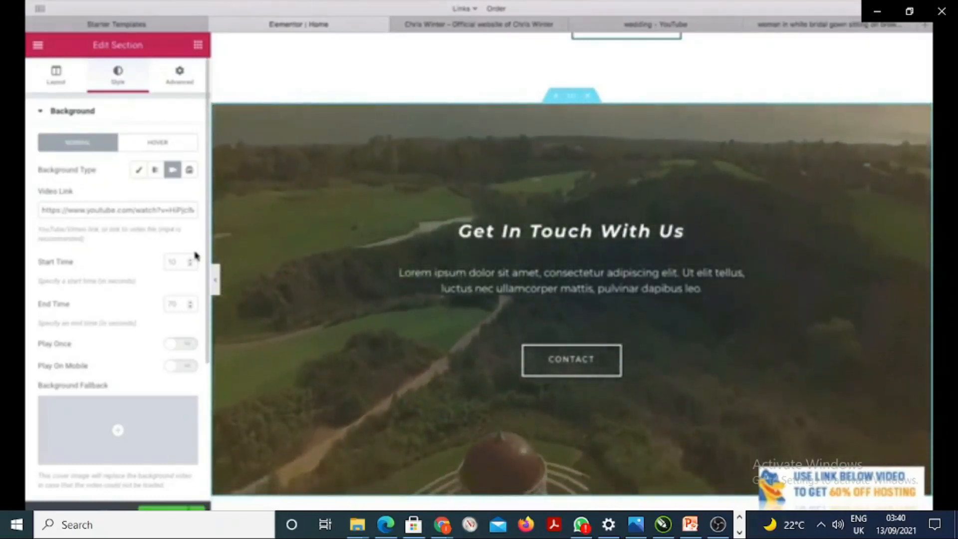
pyautogui.scroll(2, 309, 309)
pyautogui.scroll(-2, 310, 310)
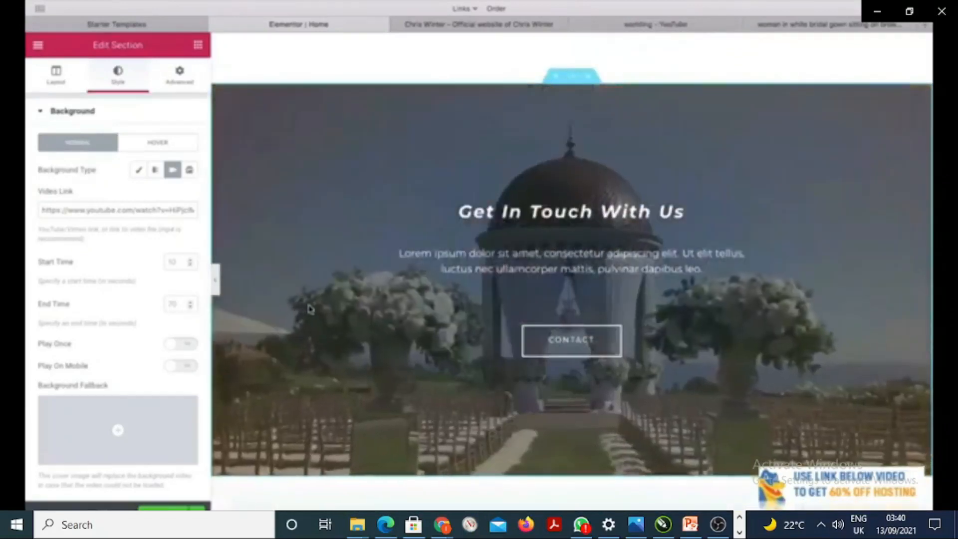
pyautogui.scroll(1, 309, 310)
pyautogui.scroll(-1, 309, 310)
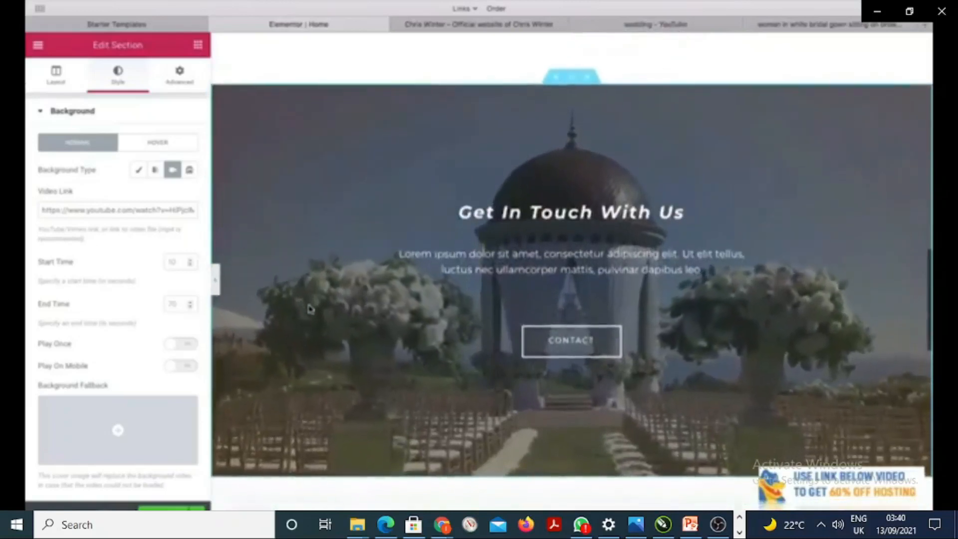
pyautogui.scroll(-1, 309, 310)
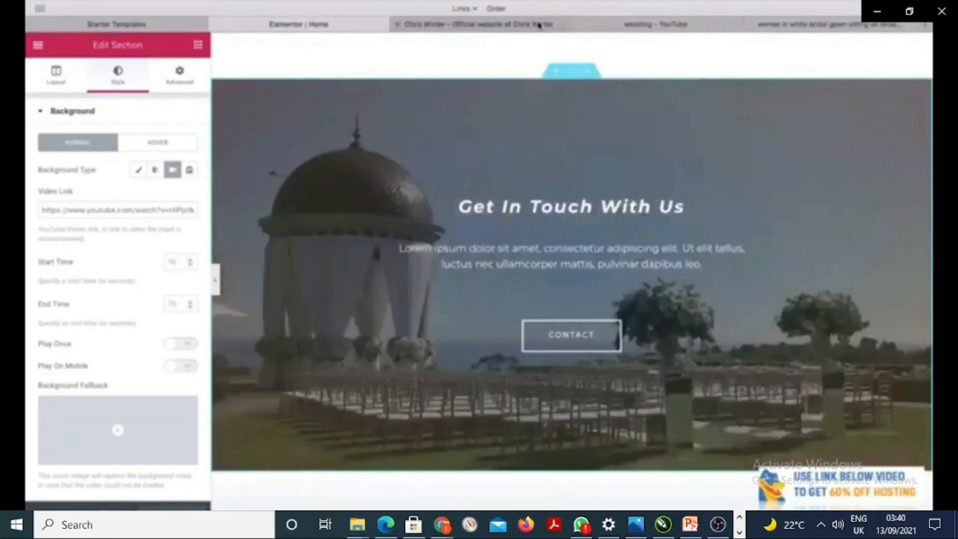
# Refresh the live homepage and scroll to the Get In Touch section's video background.
pyautogui.click(538, 25)
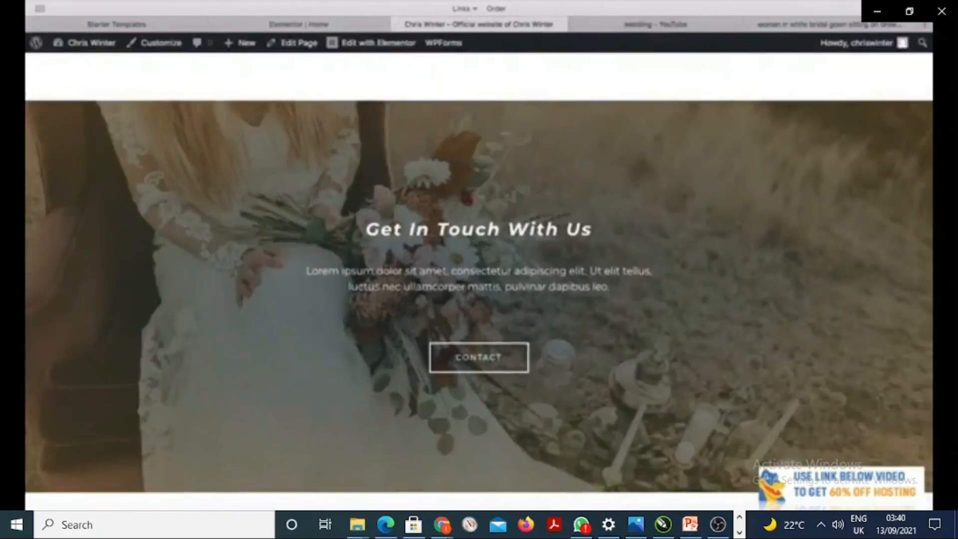
pyautogui.press('super+r')
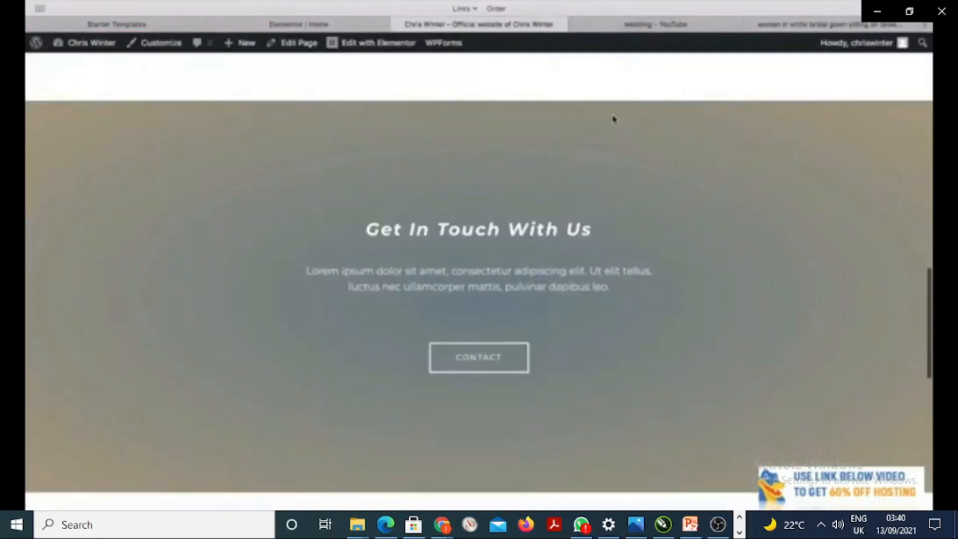
pyautogui.scroll(10, 614, 147)
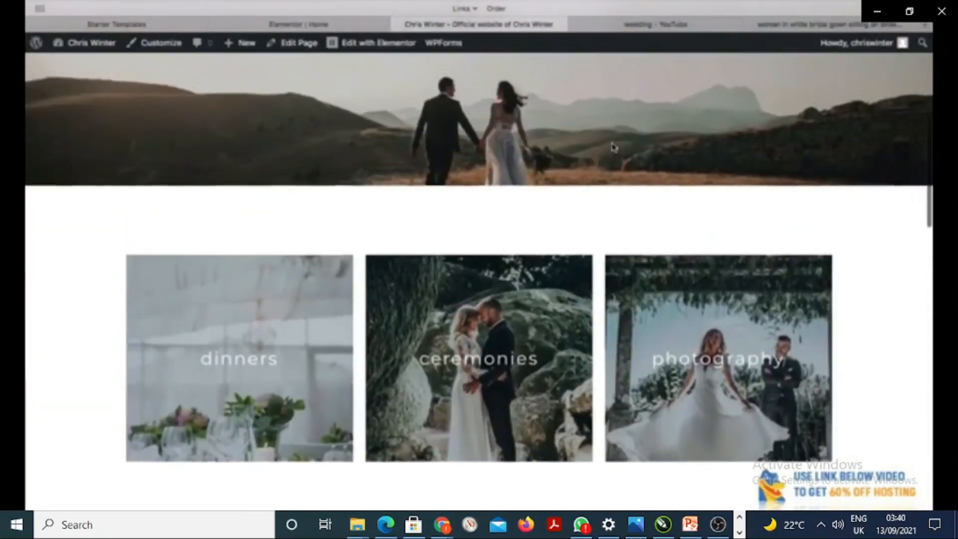
pyautogui.scroll(-10, 613, 148)
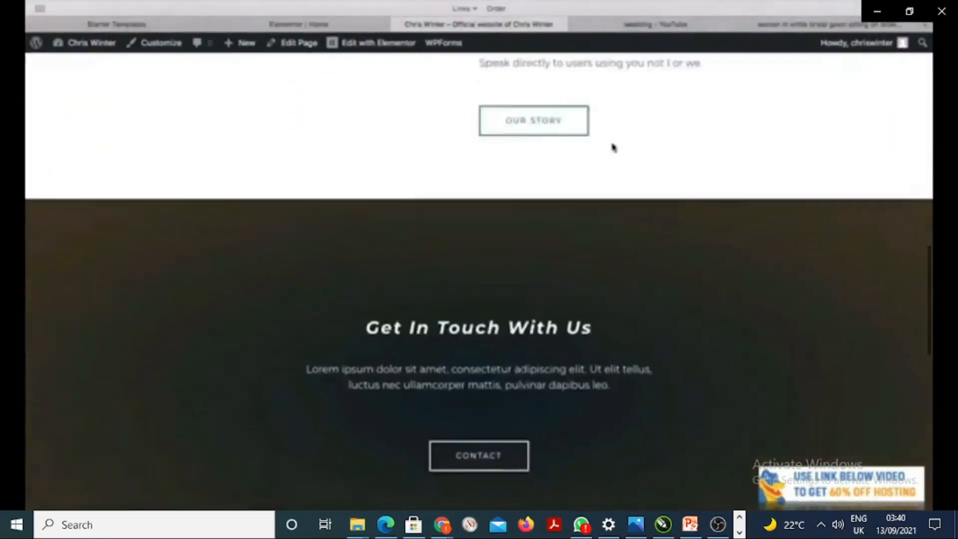
pyautogui.scroll(-2, 614, 147)
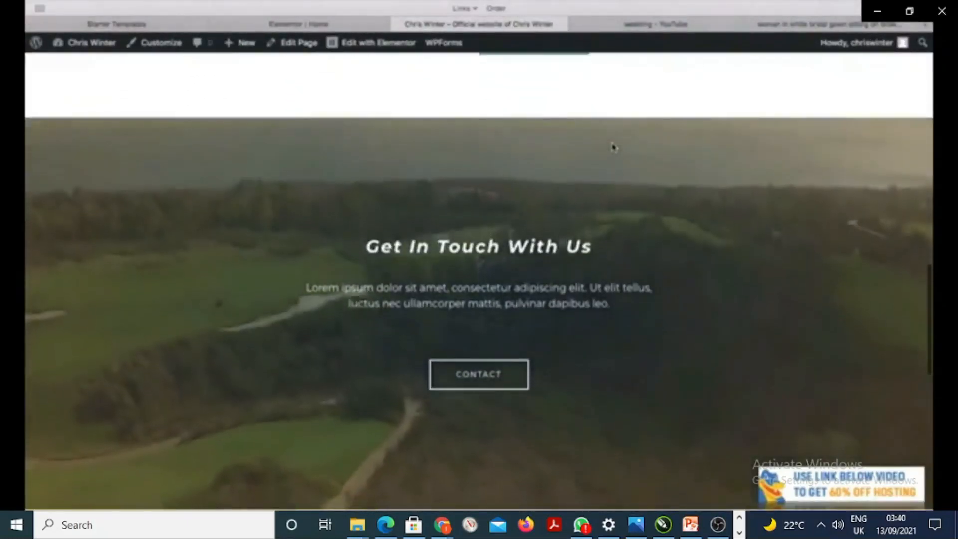
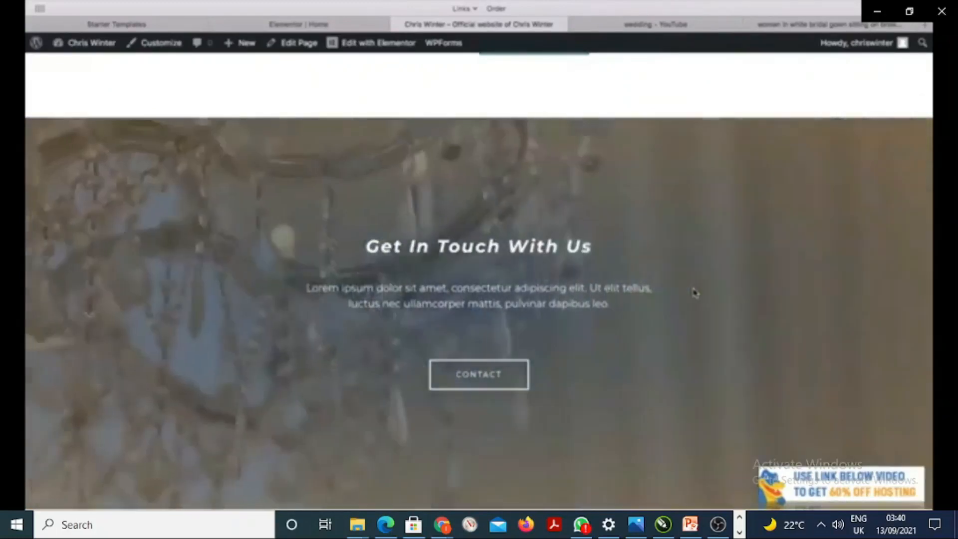
# Scroll the live homepage down to the landscape gallery, then return to the Elementor Home editor.
pyautogui.scroll(-2, 695, 293)
pyautogui.scroll(2, 695, 292)
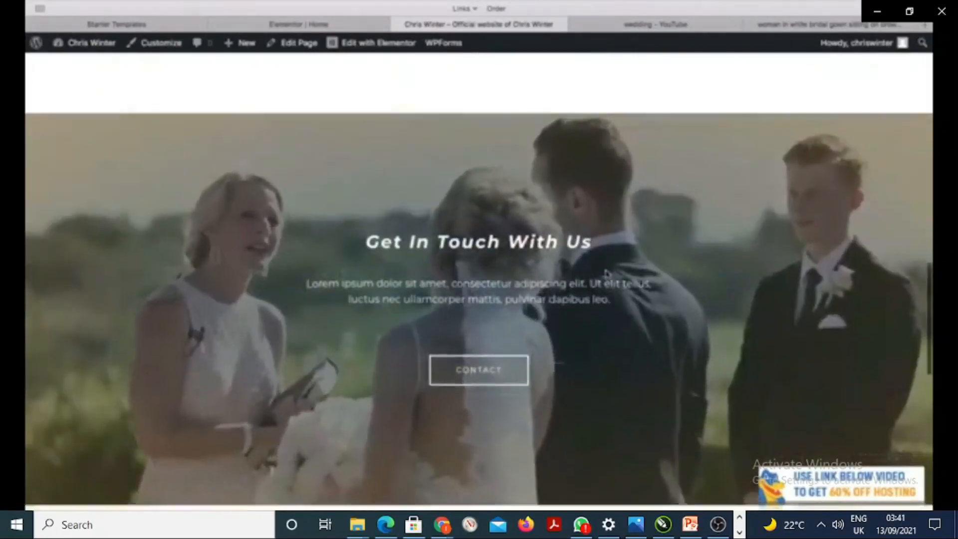
pyautogui.scroll(-6, 619, 258)
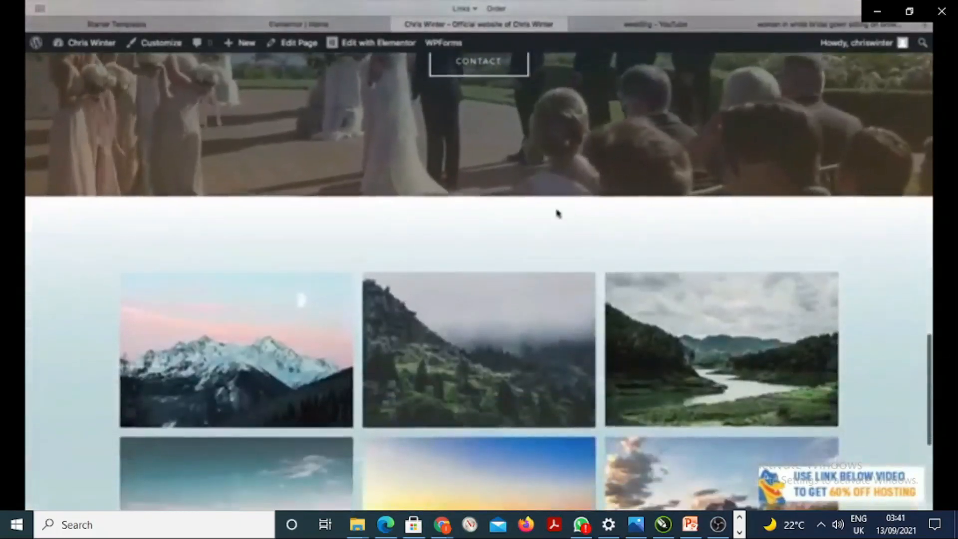
pyautogui.scroll(-3, 426, 302)
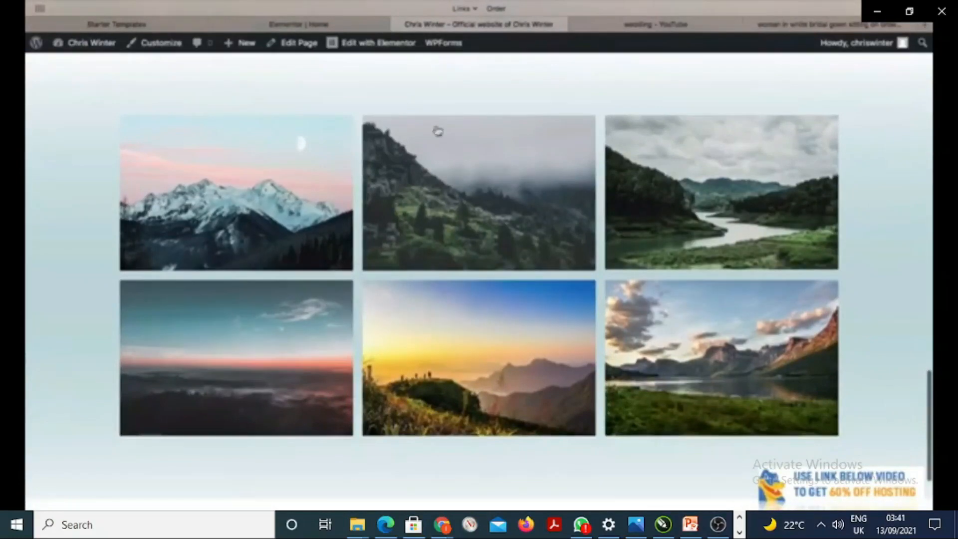
pyautogui.click(367, 28)
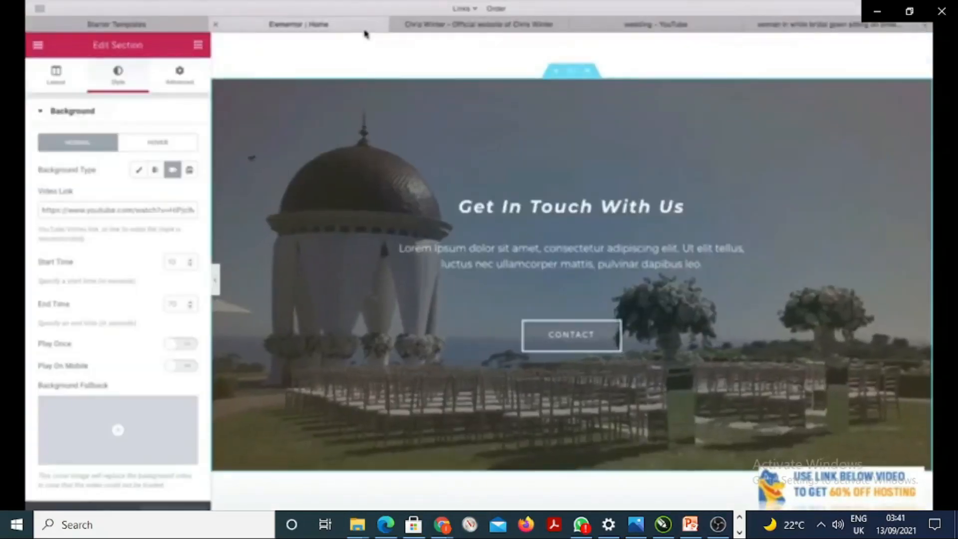
# Open the landscape Basic Gallery's settings, with 6 images, 3 columns and Media File links.
pyautogui.scroll(-6, 454, 330)
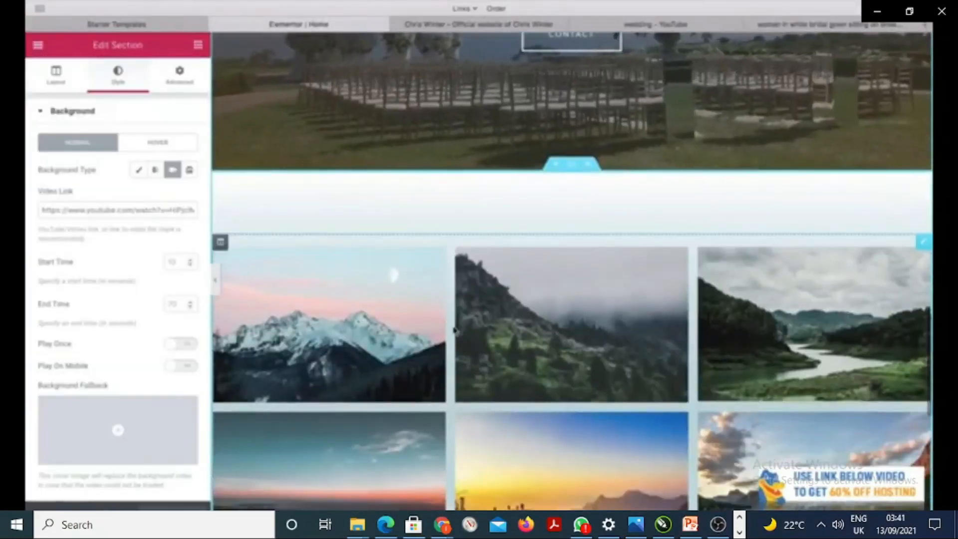
pyautogui.scroll(-1, 453, 331)
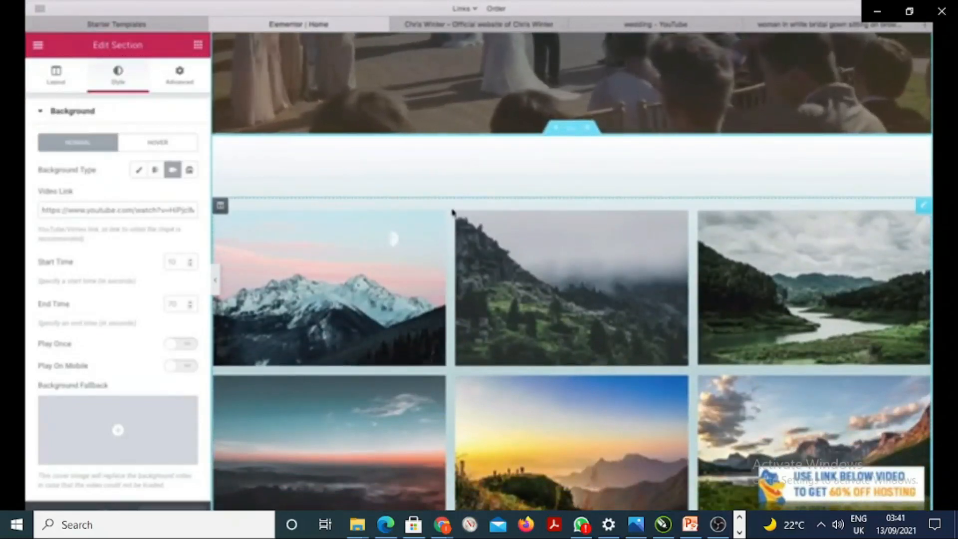
pyautogui.rightClick(453, 213)
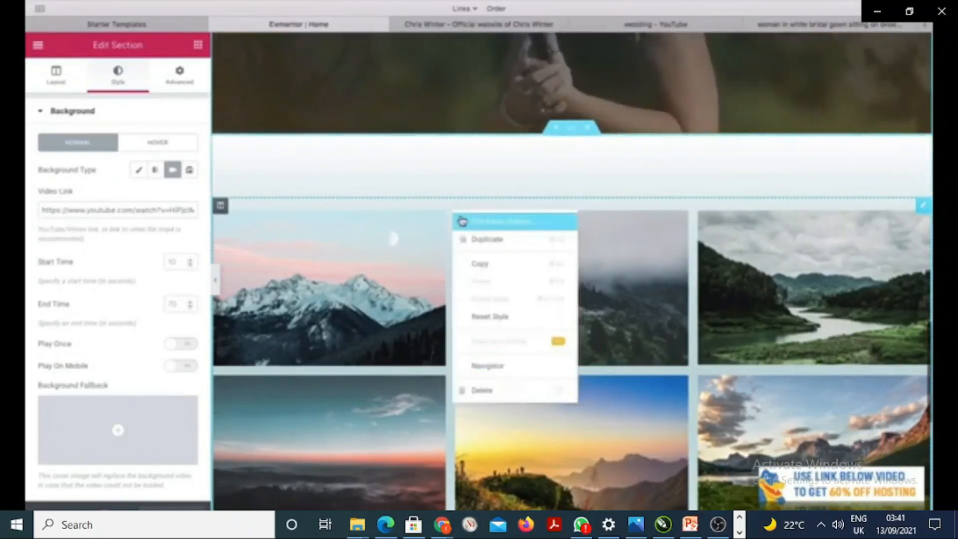
pyautogui.click(462, 222)
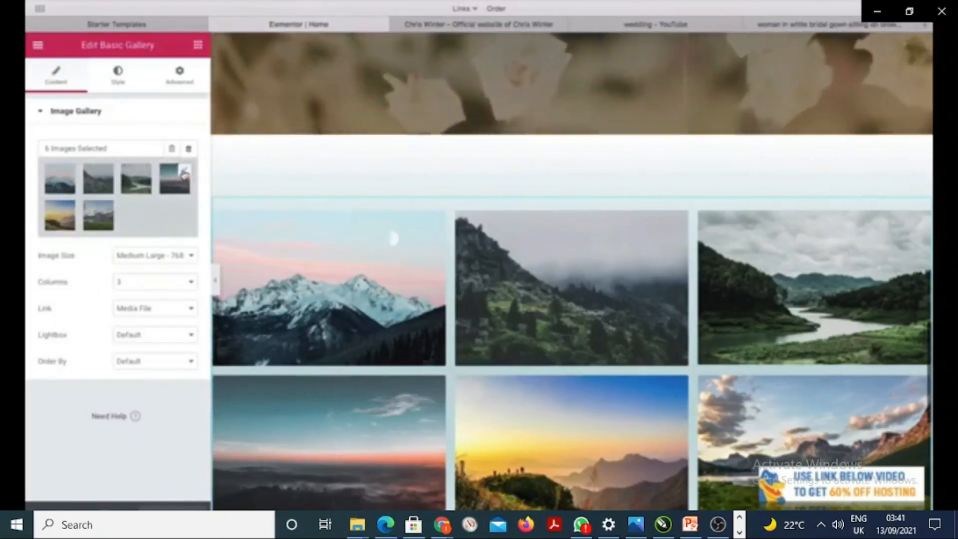
# Reorder the gallery images, moving the snowy mountain photo third and the foggy forest photo fourth.
pyautogui.click(184, 174)
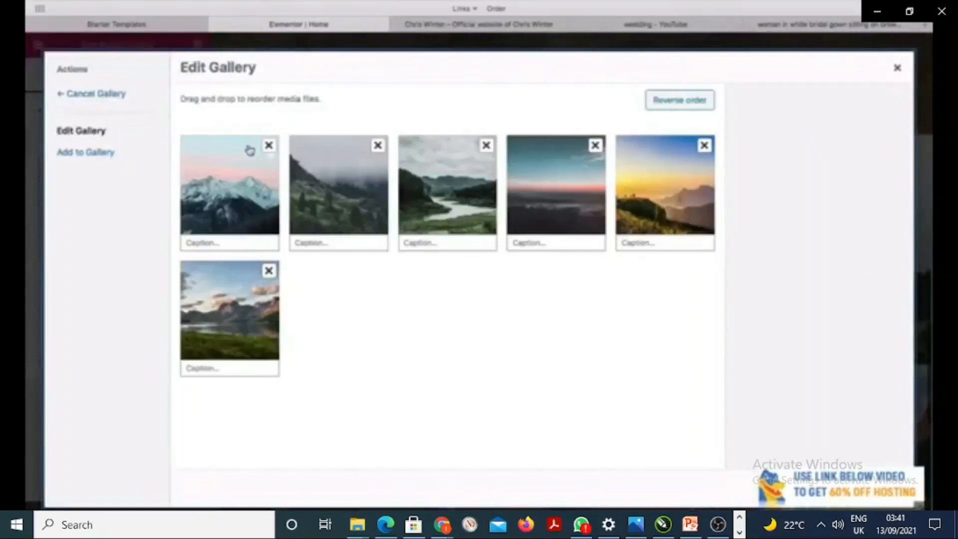
pyautogui.moveTo(265, 153); pyautogui.dragTo(325, 192)
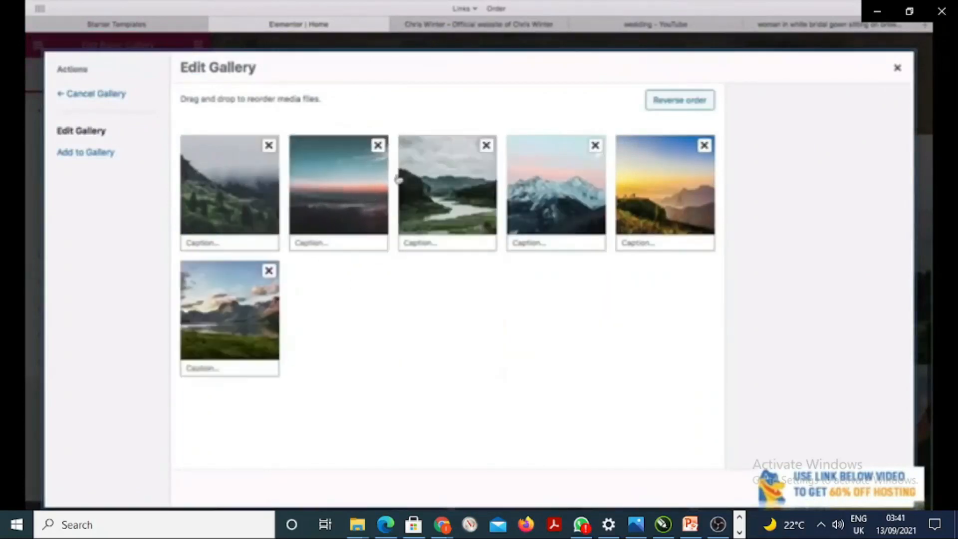
pyautogui.moveTo(244, 209); pyautogui.dragTo(598, 203)
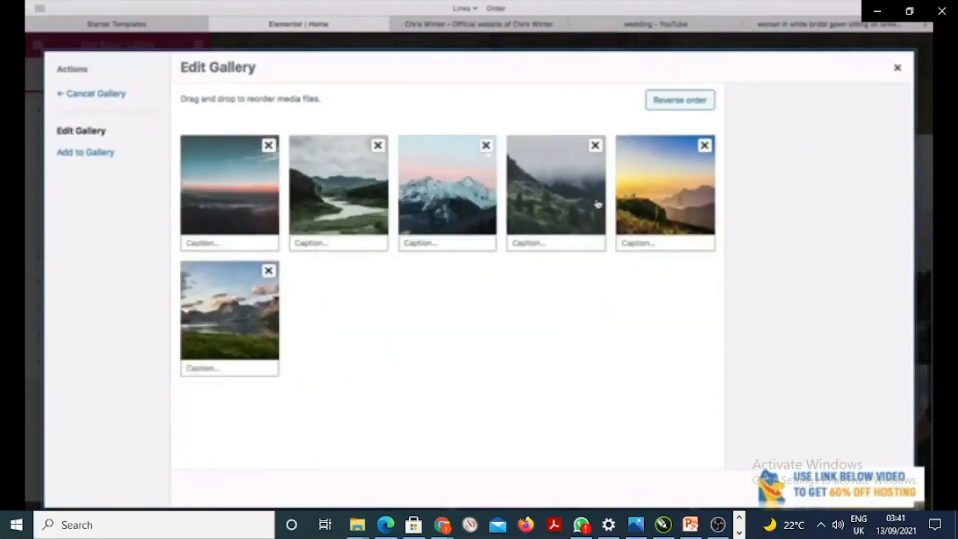
# Upload three wedding photos from the Finder folder into the media library and return to Edit Gallery.
pyautogui.click(109, 156)
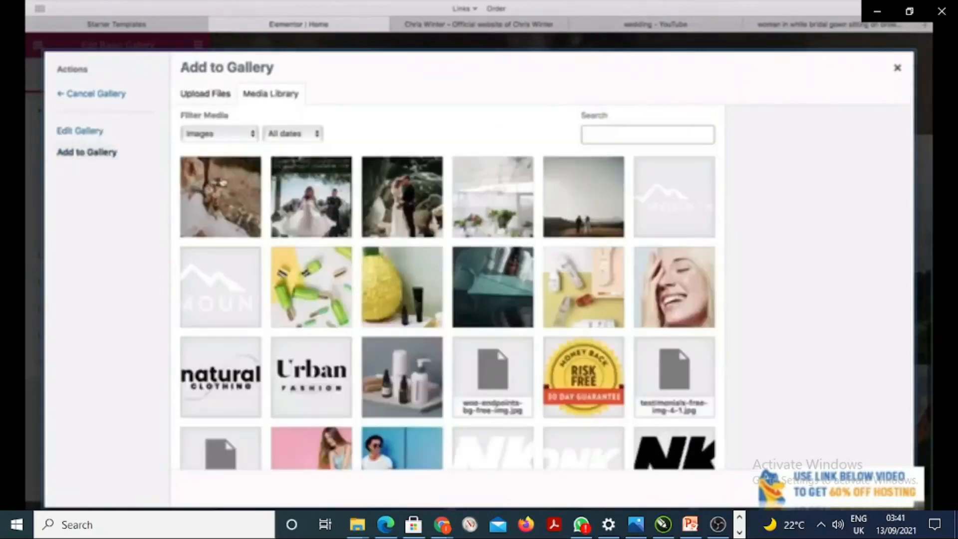
pyautogui.moveTo(929, 151); pyautogui.dragTo(637, 127)
pyautogui.click(753, 222)
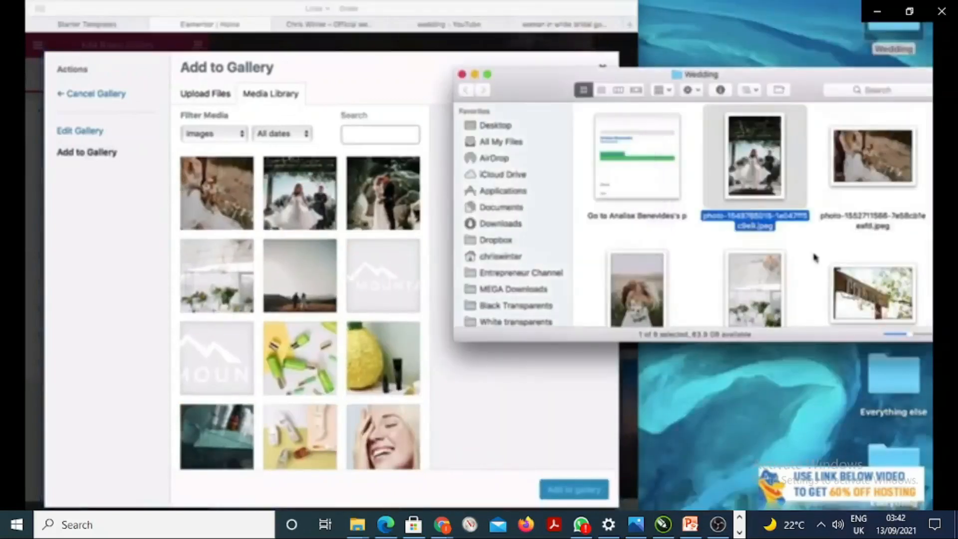
pyautogui.click(818, 233)
pyautogui.click(861, 167)
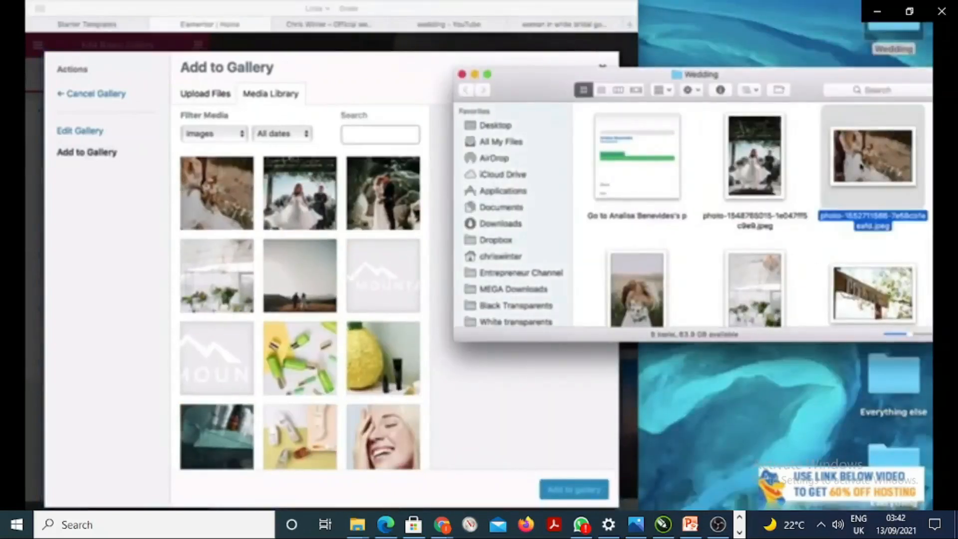
pyautogui.scroll(-3, 851, 299)
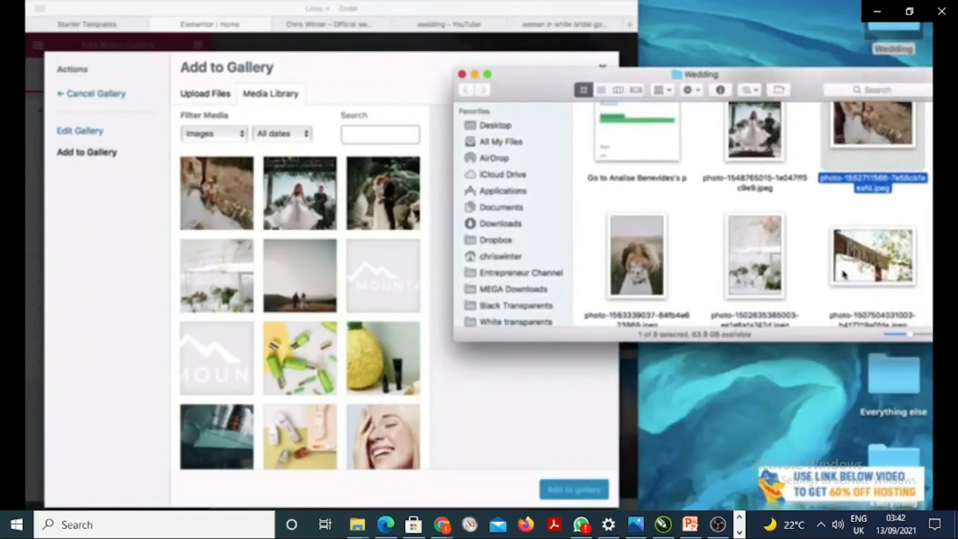
pyautogui.keyDown('super'); pyautogui.click(845, 275); pyautogui.keyUp('super')
pyautogui.scroll(-5, 844, 274)
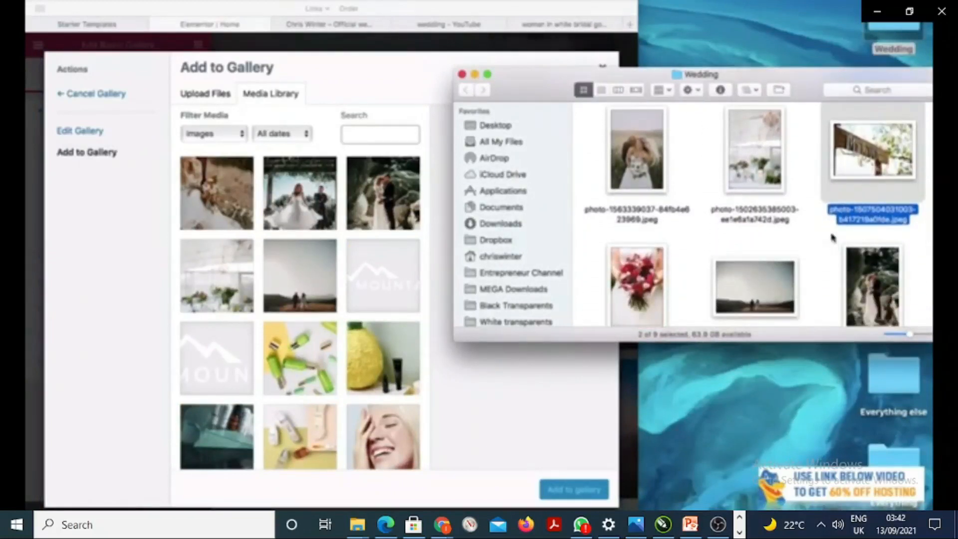
pyautogui.keyDown('super'); pyautogui.click(774, 285); pyautogui.keyUp('super')
pyautogui.scroll(-2, 773, 285)
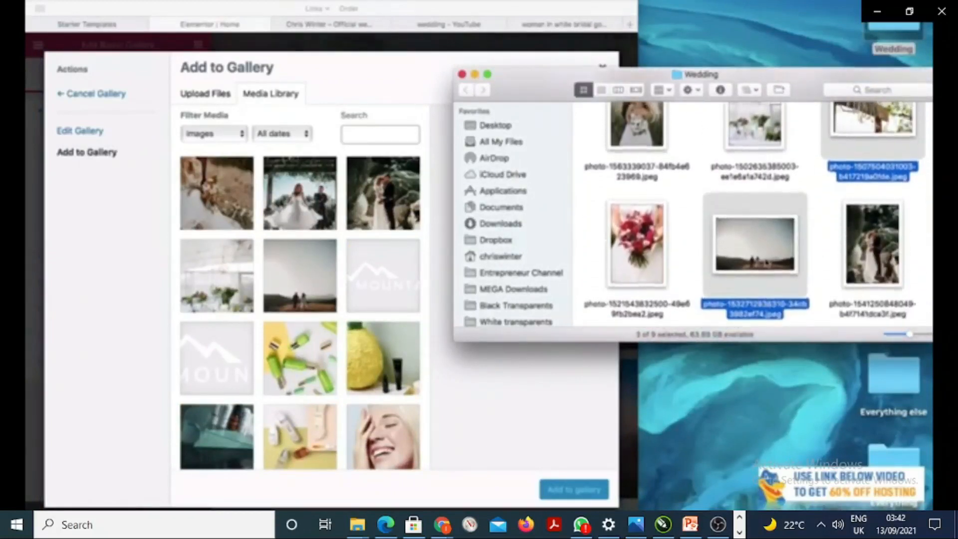
pyautogui.moveTo(757, 254); pyautogui.dragTo(291, 251)
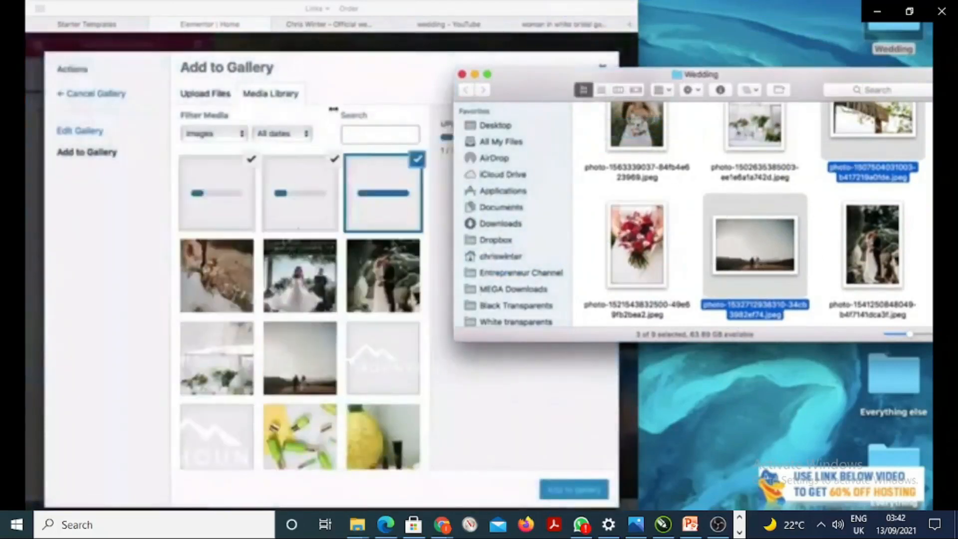
pyautogui.click(333, 109)
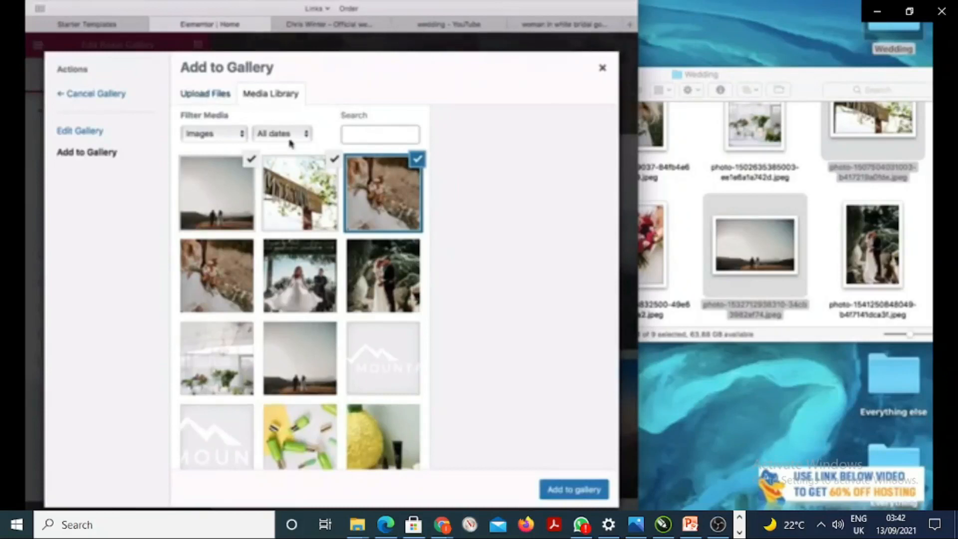
pyautogui.click(121, 133)
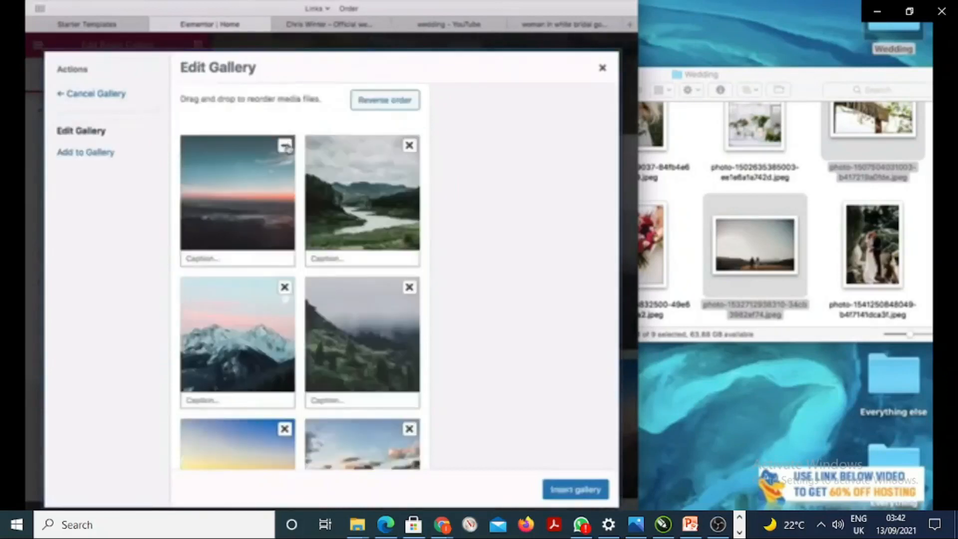
# Add the three uploaded wedding photos to the gallery.
pyautogui.scroll(-3, 347, 308)
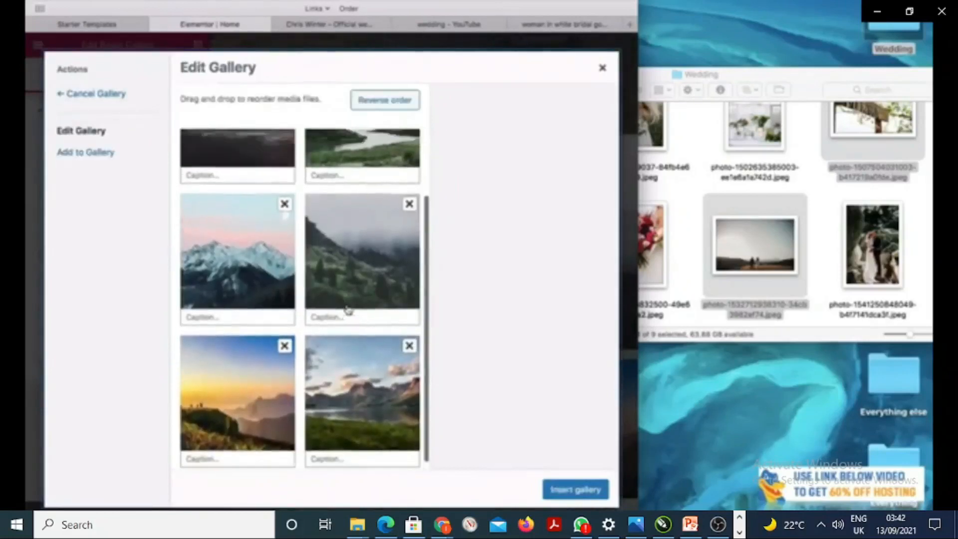
pyautogui.scroll(3, 347, 307)
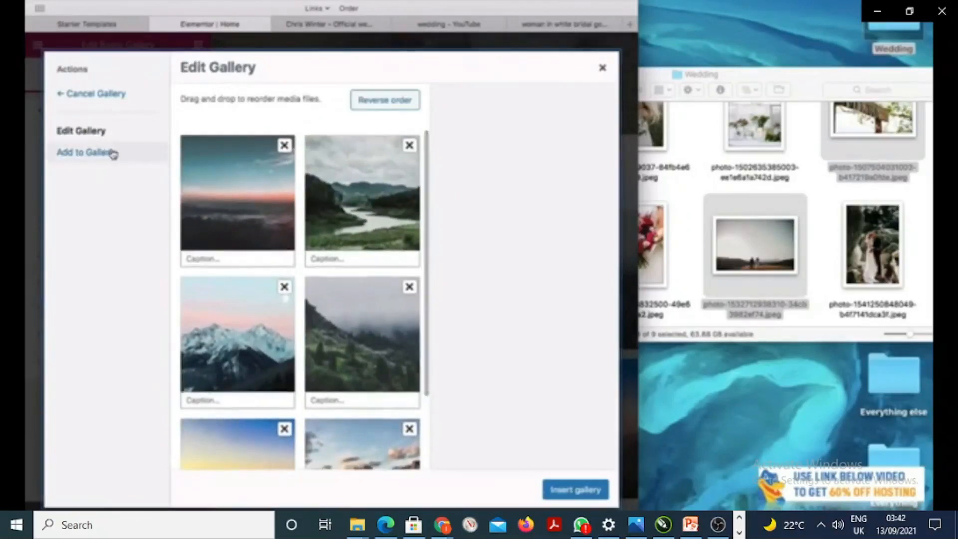
pyautogui.click(109, 152)
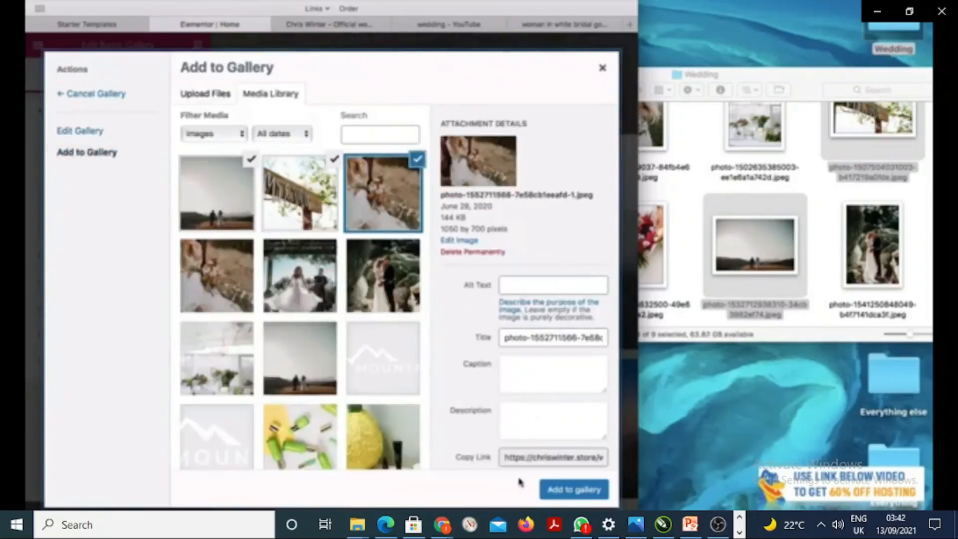
pyautogui.click(554, 491)
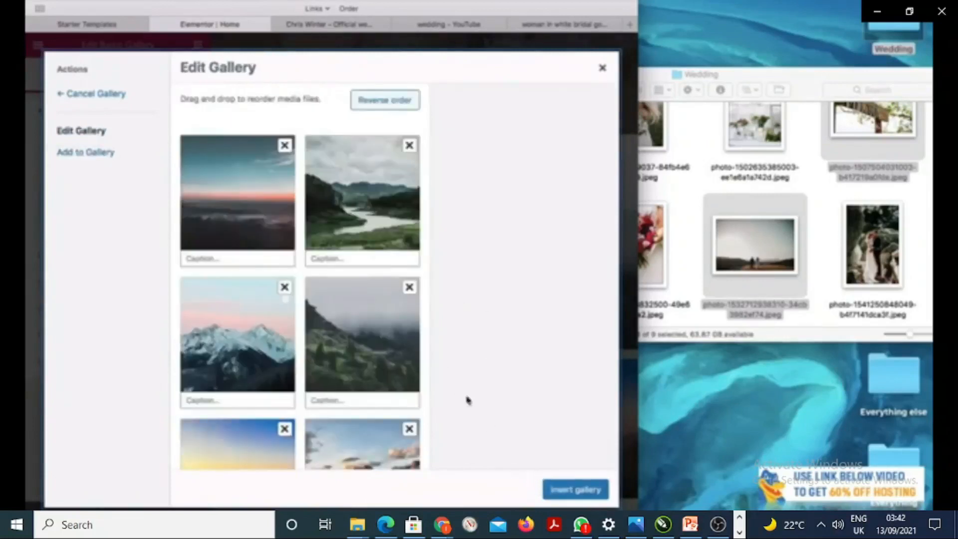
pyautogui.scroll(-6, 354, 328)
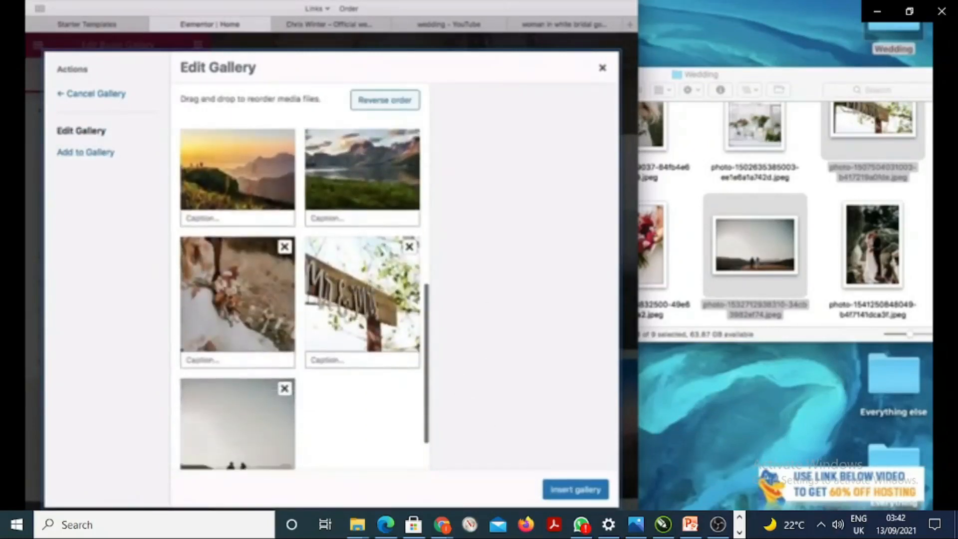
pyautogui.doubleClick(530, 3)
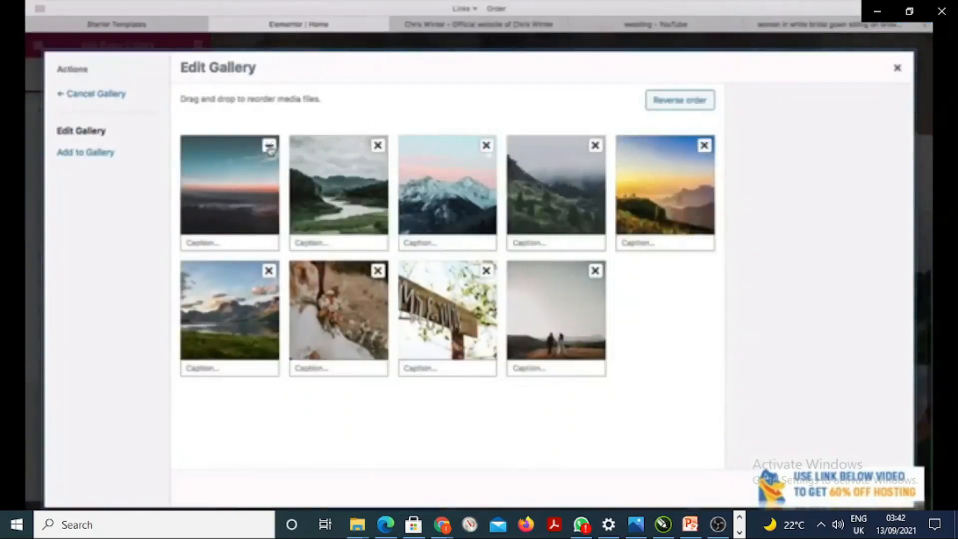
# Remove the sunset, river valley and snowy mountain photos, lead with bride, couple and sign, then insert.
pyautogui.click(269, 146)
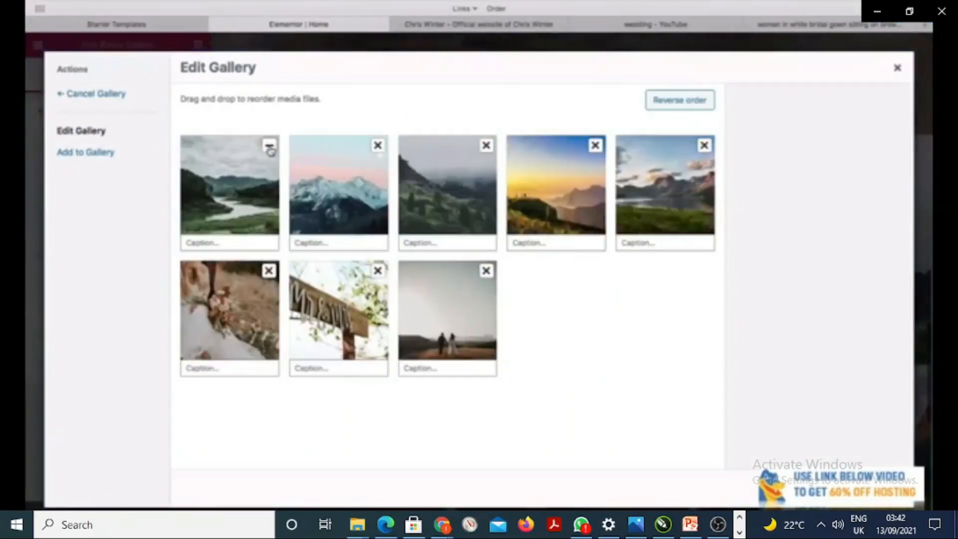
pyautogui.click(269, 147)
pyautogui.click(269, 146)
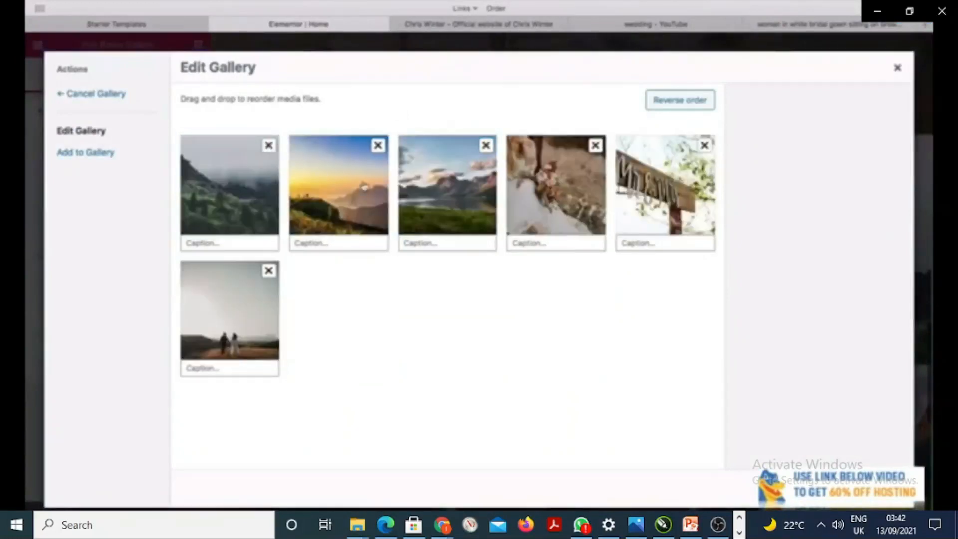
pyautogui.moveTo(530, 191); pyautogui.dragTo(249, 182)
pyautogui.moveTo(241, 321); pyautogui.dragTo(309, 192)
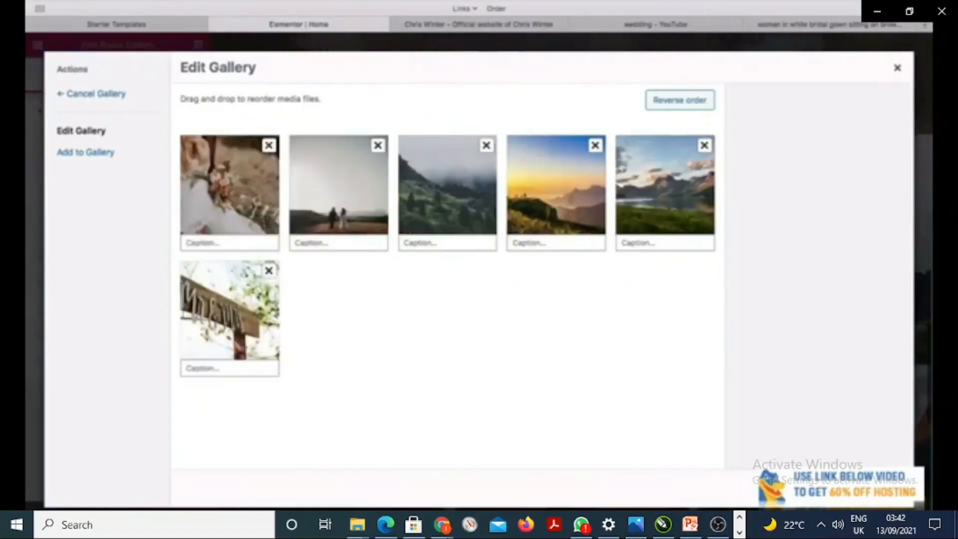
pyautogui.moveTo(244, 329); pyautogui.dragTo(419, 197)
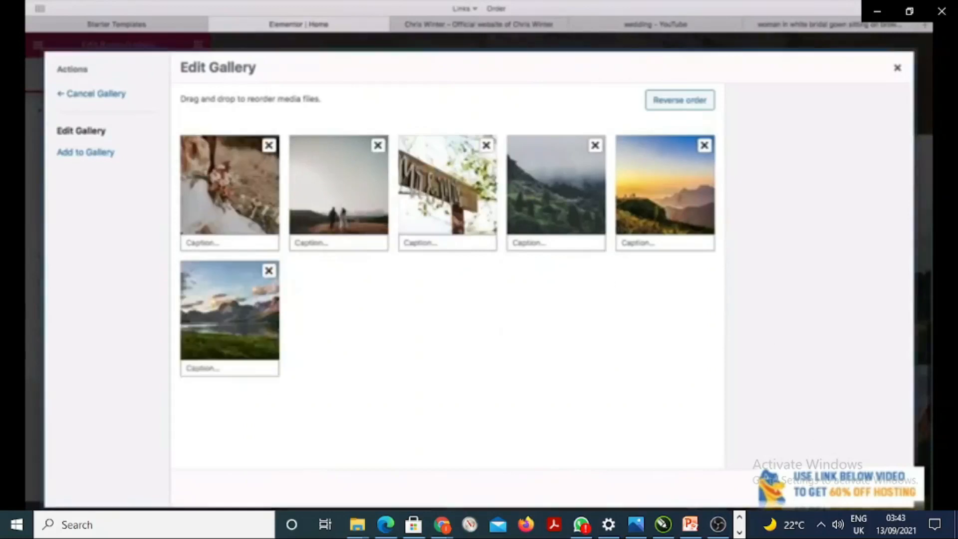
pyautogui.click(874, 489)
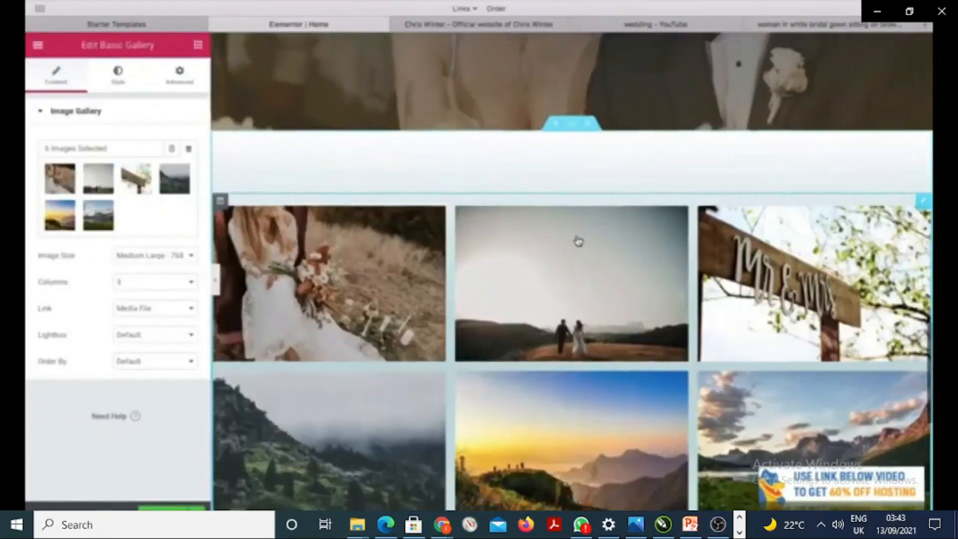
# Change the Basic Gallery's Columns setting from 3 to 2.
pyautogui.scroll(-1, 574, 238)
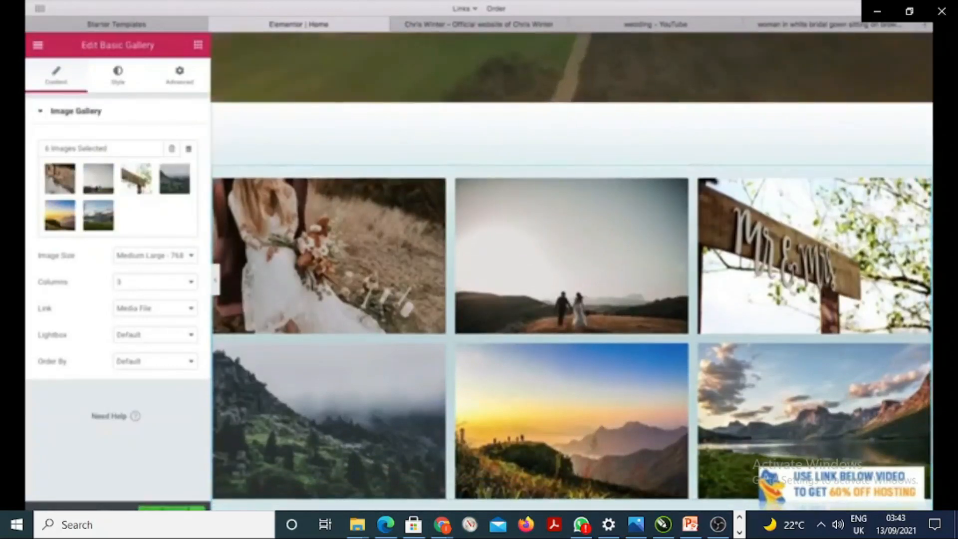
pyautogui.click(187, 290)
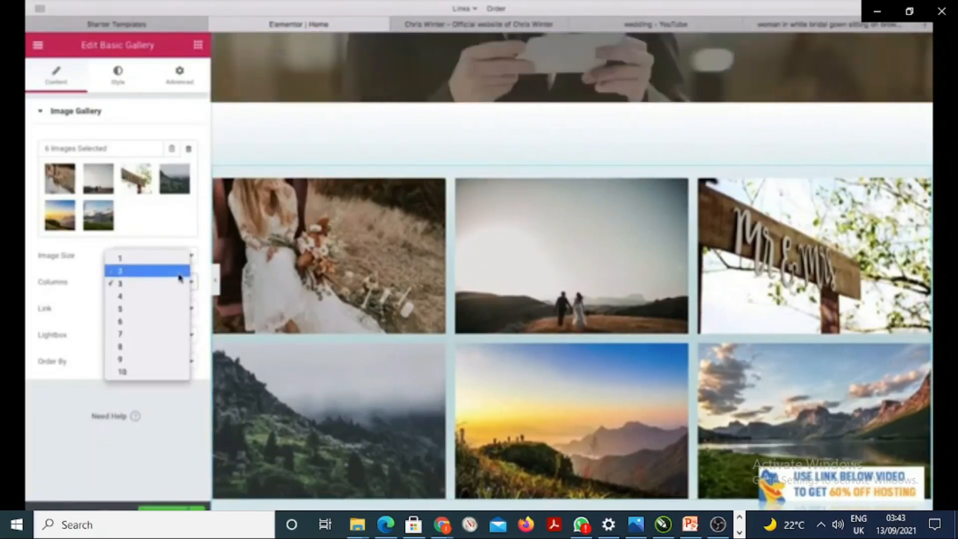
pyautogui.click(180, 272)
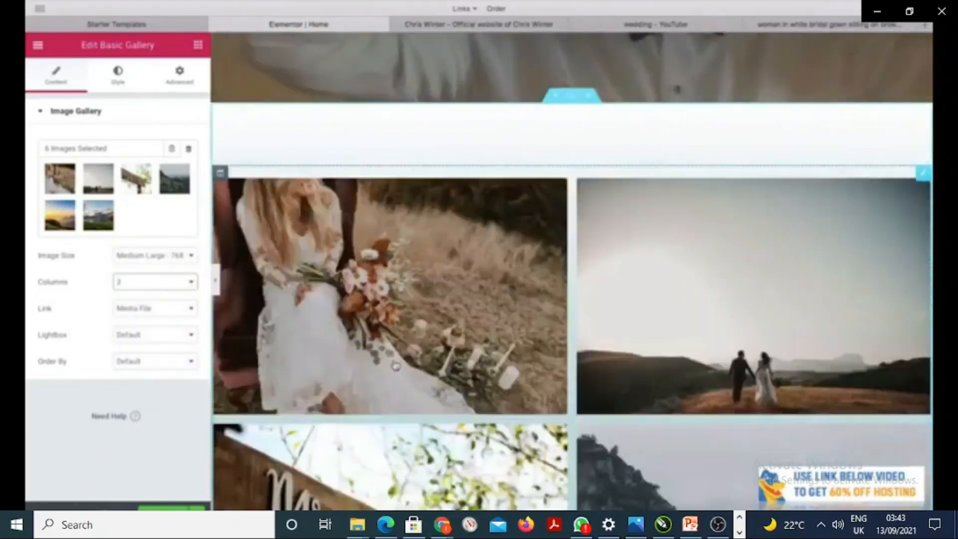
pyautogui.scroll(-4, 538, 328)
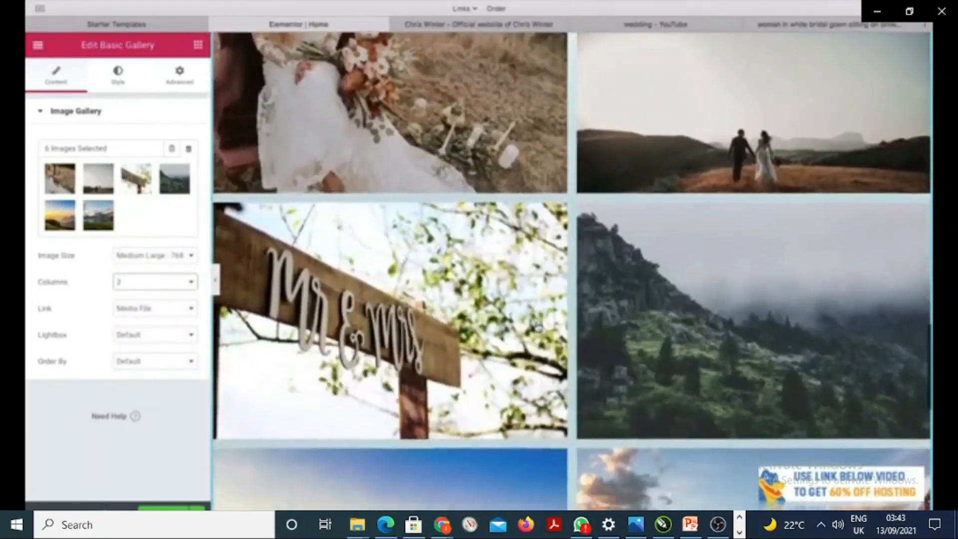
pyautogui.scroll(4, 461, 329)
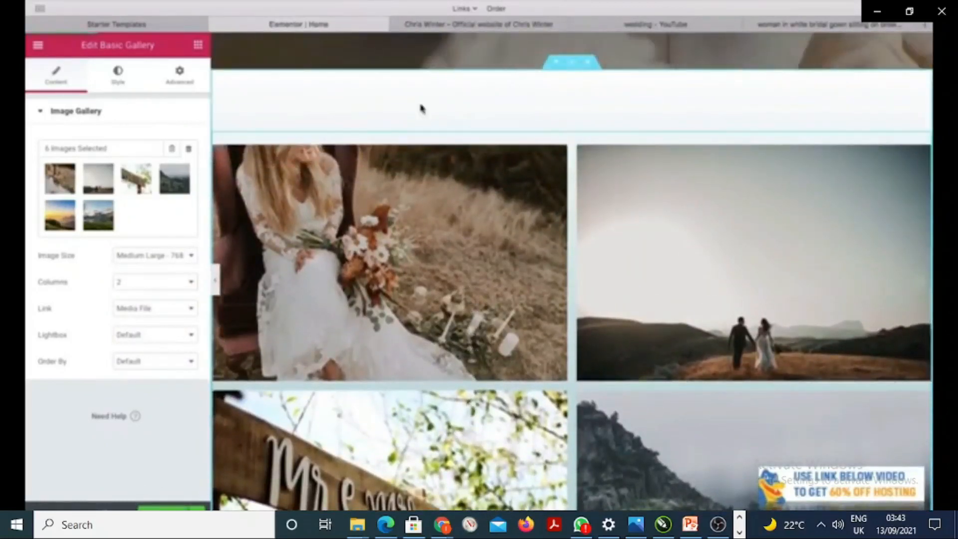
pyautogui.click(532, 24)
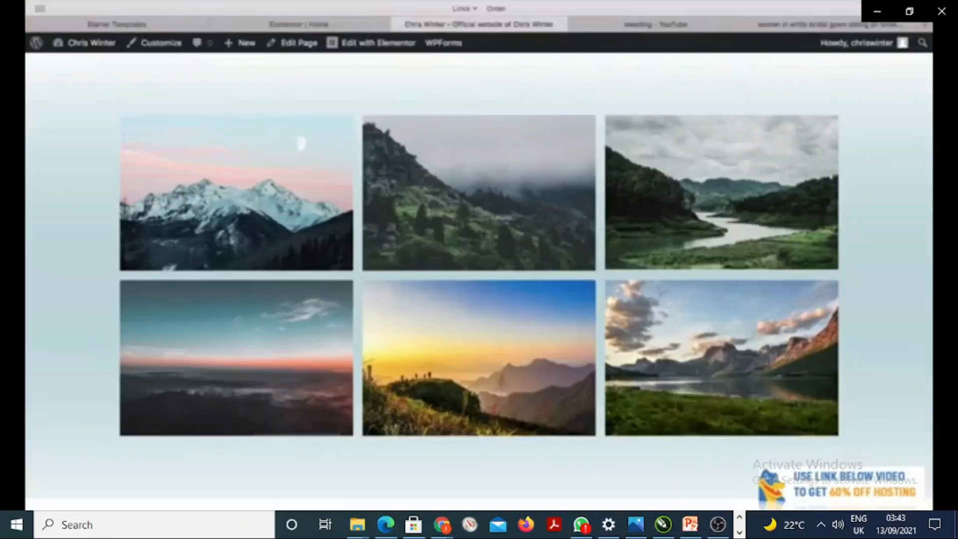
pyautogui.click(641, 1)
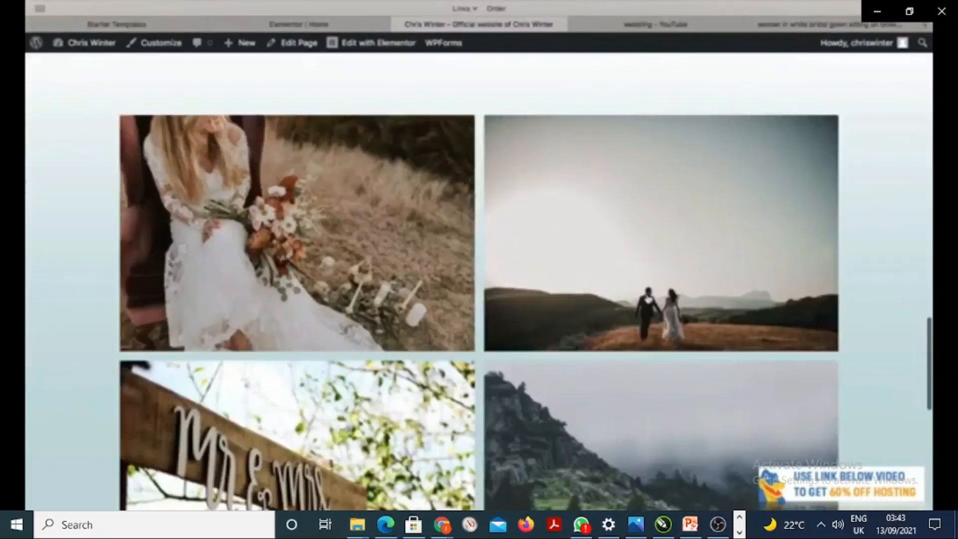
pyautogui.scroll(-5, 648, 299)
pyautogui.scroll(5, 648, 300)
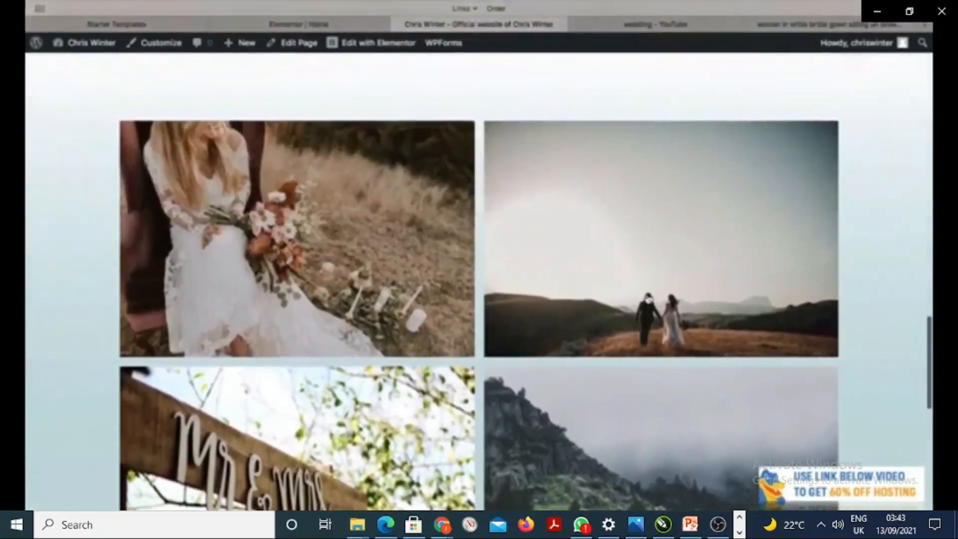
pyautogui.scroll(4, 493, 254)
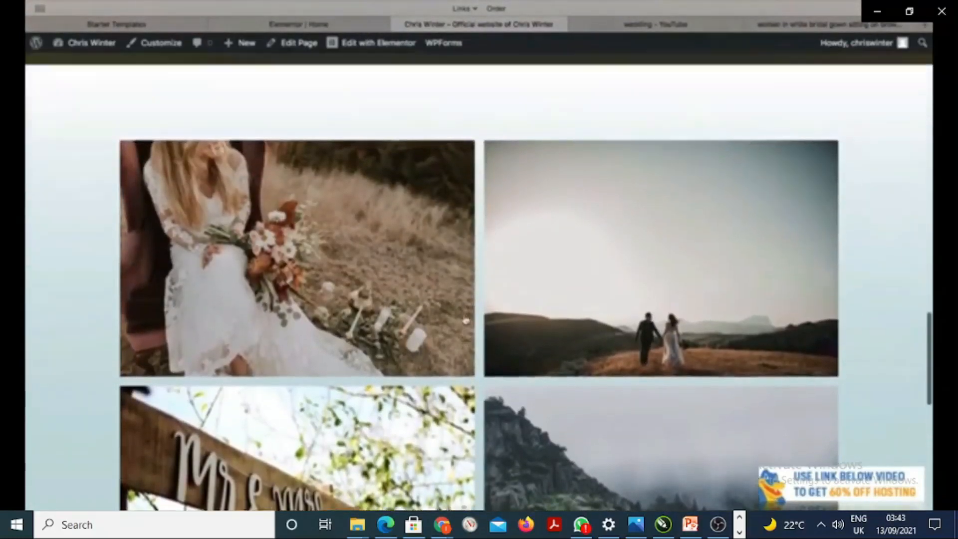
pyautogui.scroll(-6, 465, 320)
pyautogui.scroll(-6, 465, 320)
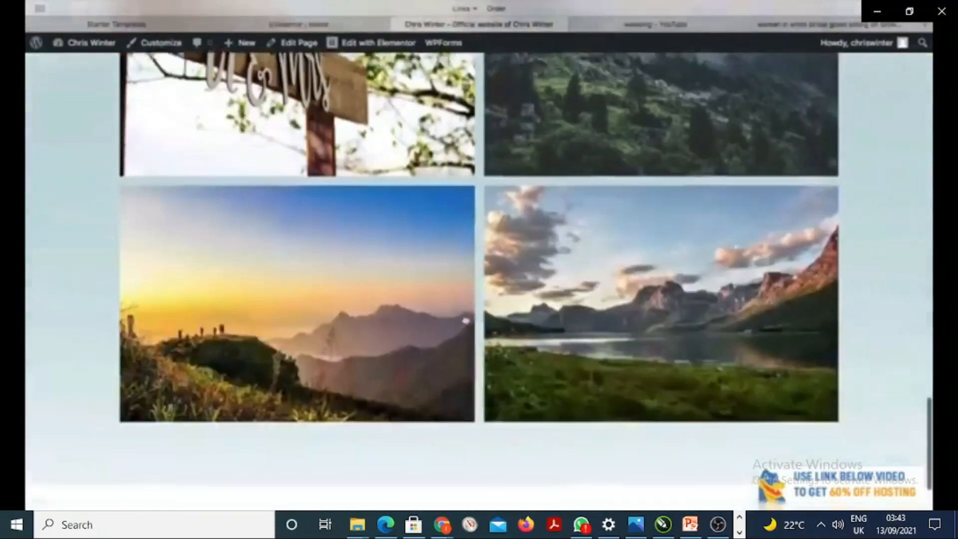
pyautogui.scroll(9, 465, 321)
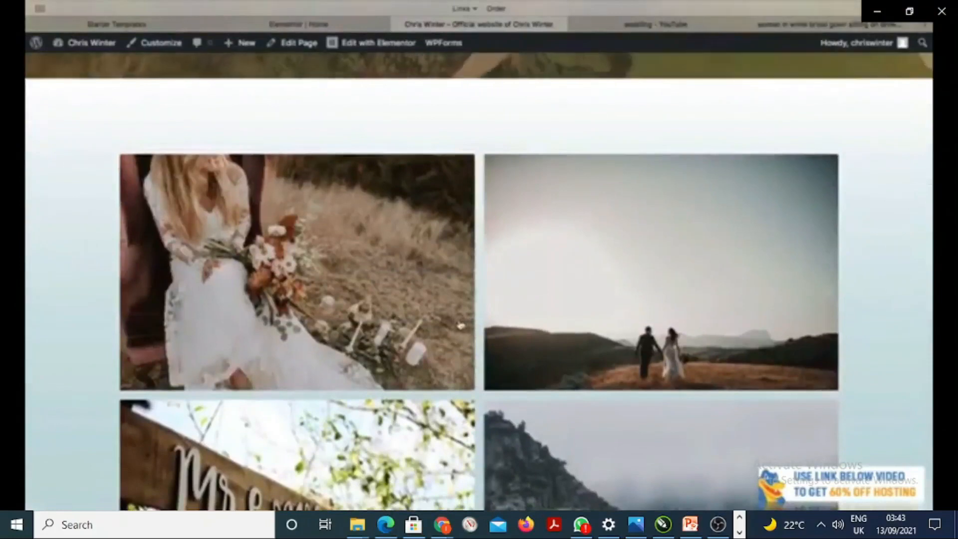
pyautogui.click(441, 322)
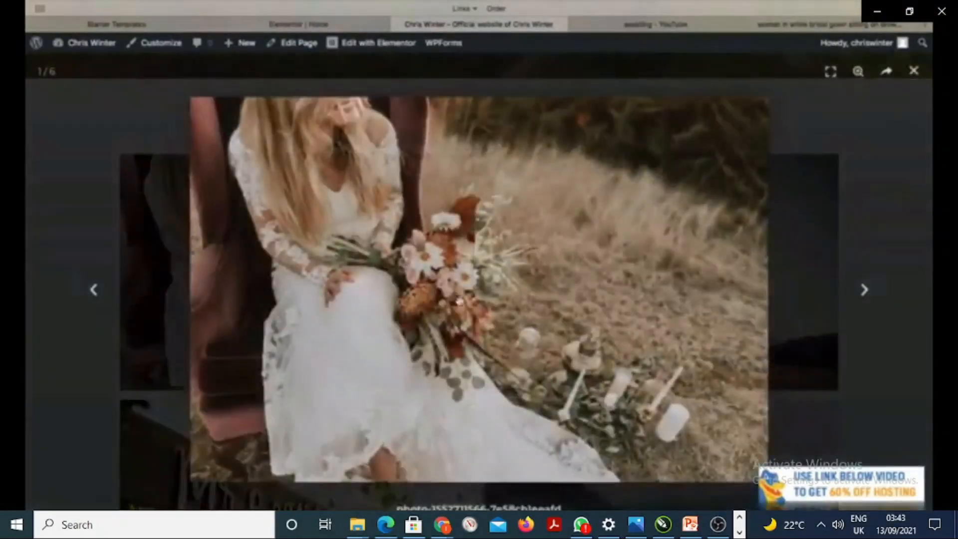
pyautogui.click(864, 290)
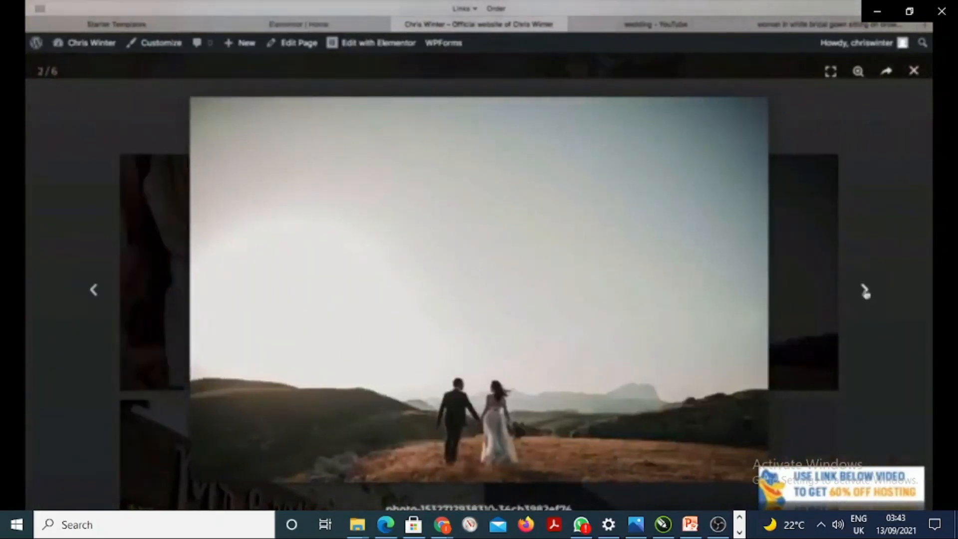
pyautogui.click(865, 290)
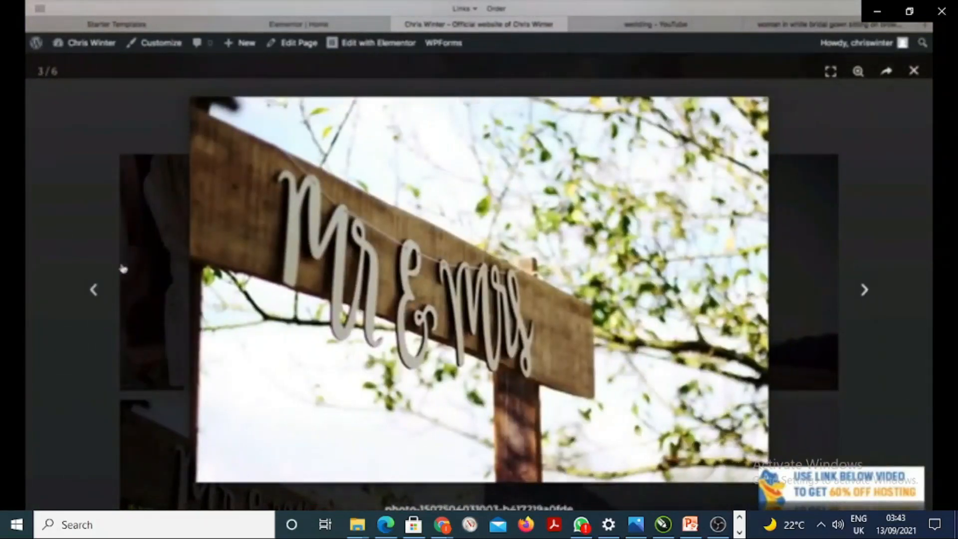
pyautogui.click(91, 290)
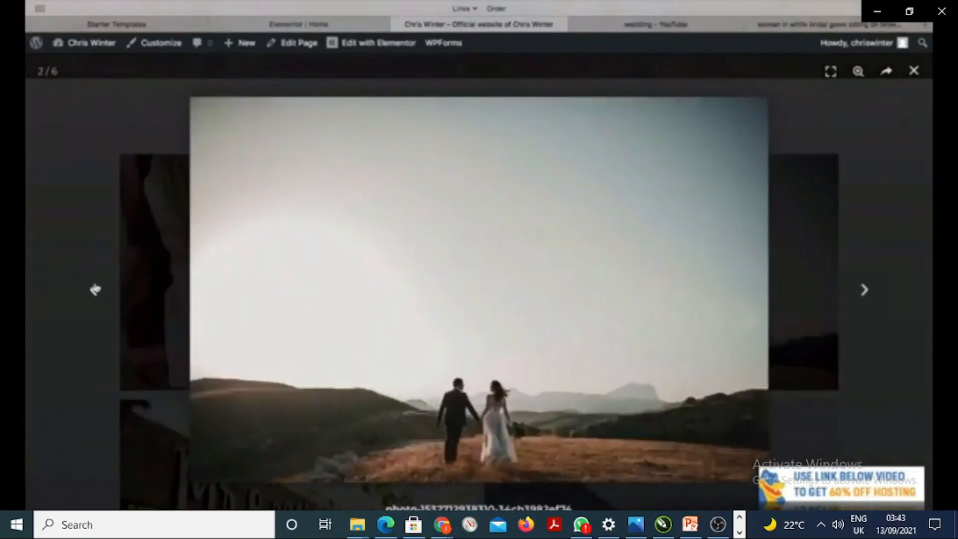
pyautogui.click(93, 289)
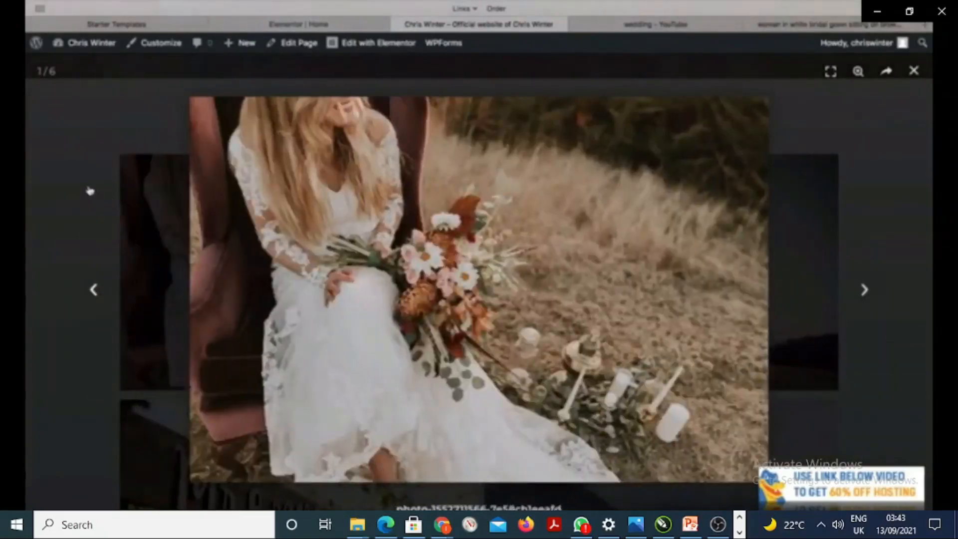
pyautogui.press('Left')
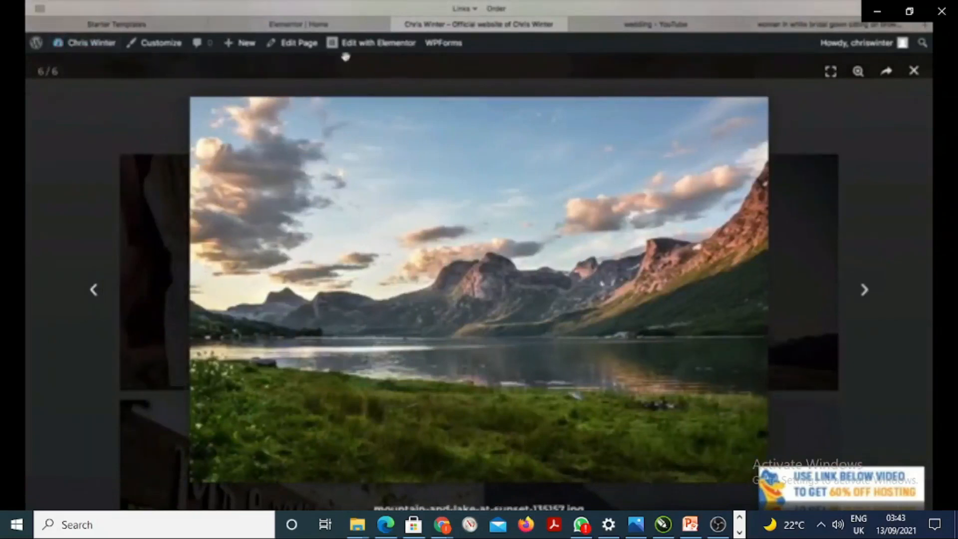
pyautogui.click(330, 25)
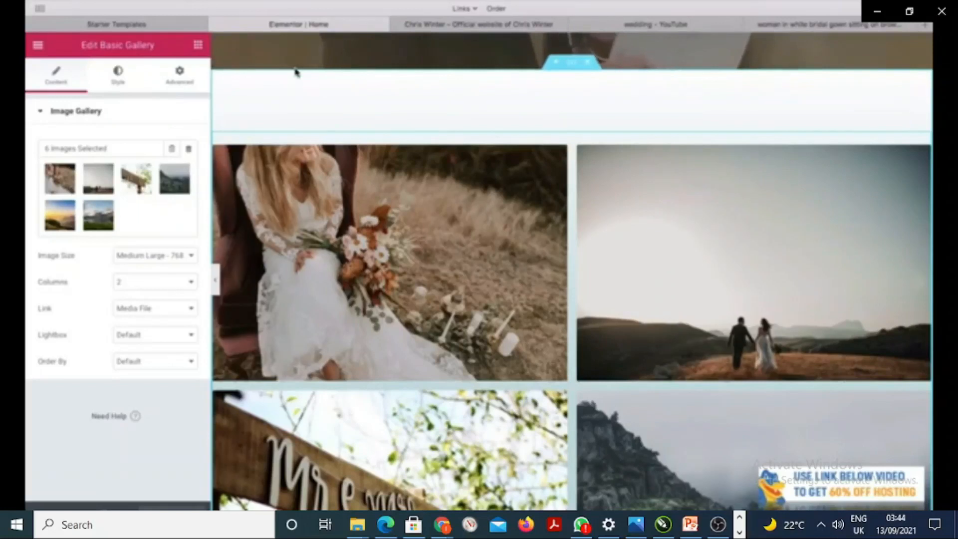
# Drop a Heading widget above the gallery and title it 'Some of our Wedding photography'.
pyautogui.click(198, 46)
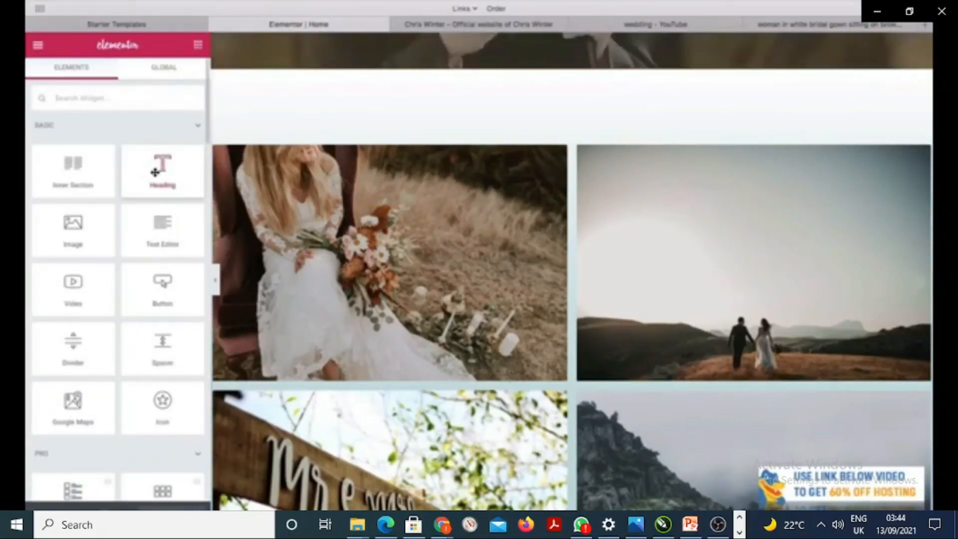
pyautogui.moveTo(156, 172); pyautogui.dragTo(488, 142)
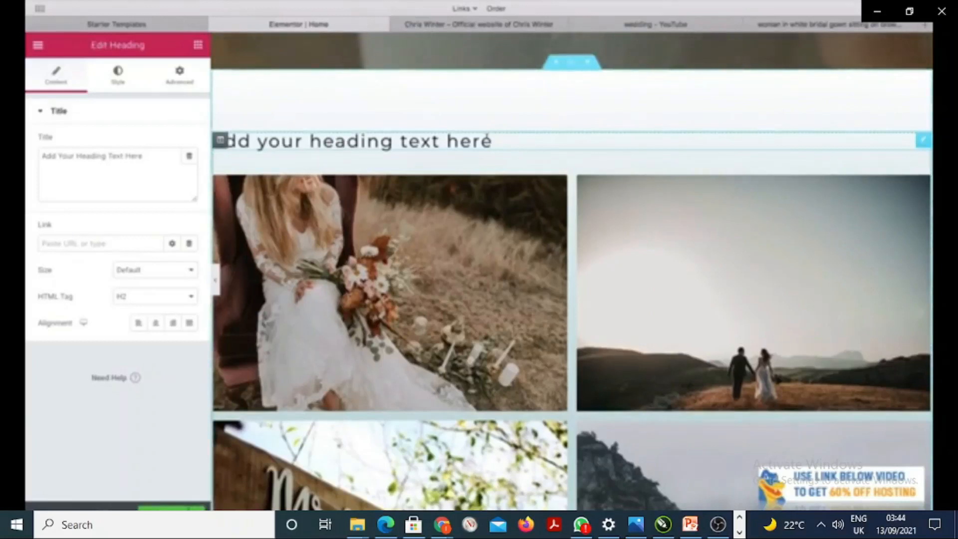
pyautogui.tripleClick(487, 140)
pyautogui.write('So')
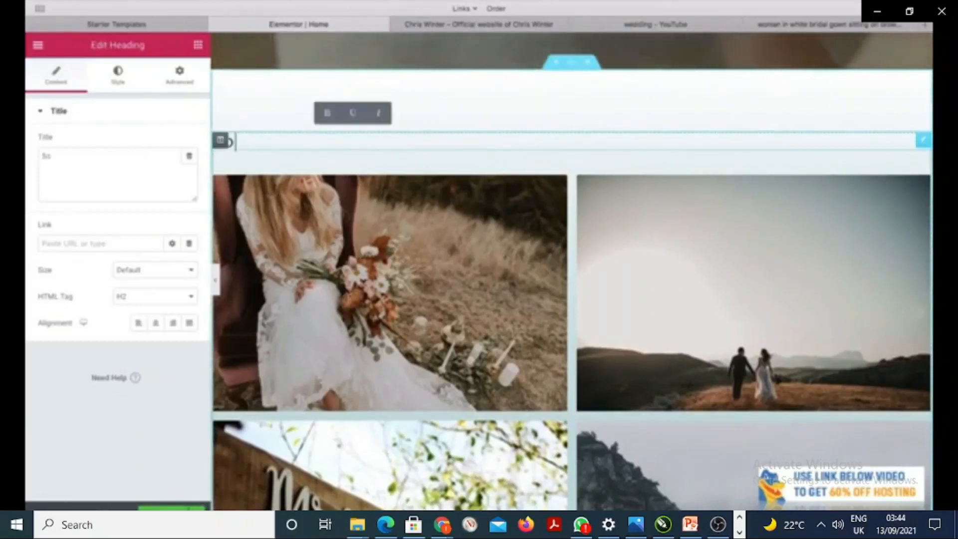
pyautogui.write('me of our ')
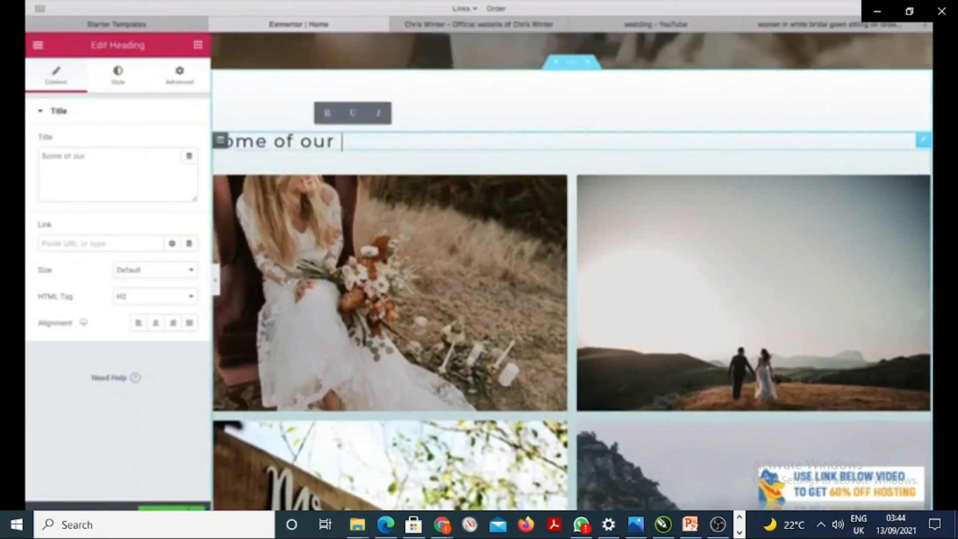
pyautogui.write('Wedding ')
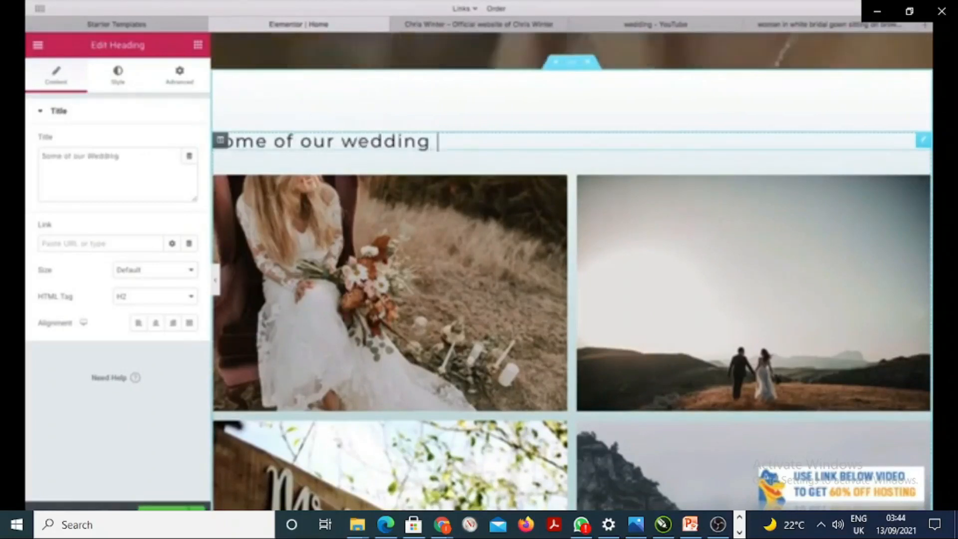
pyautogui.write('photograp')
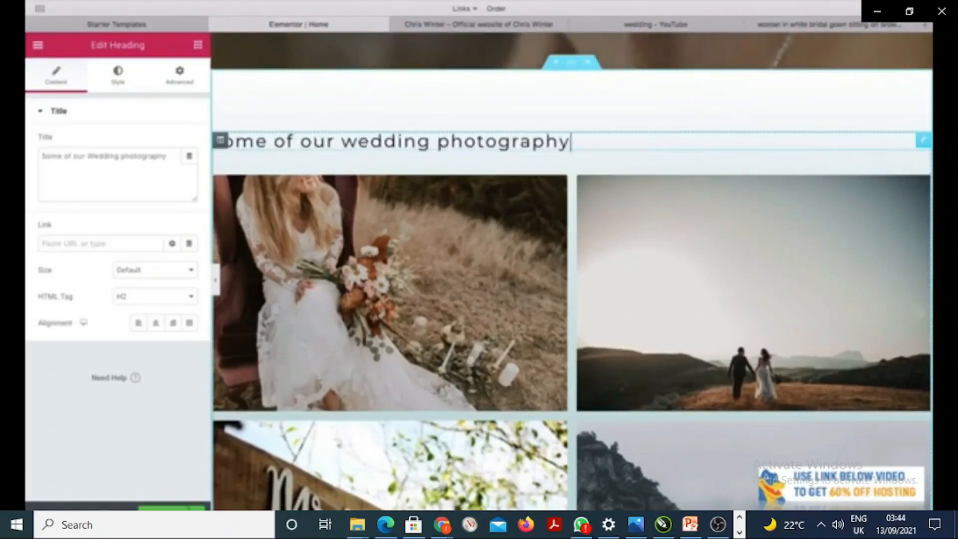
pyautogui.write('hy')
pyautogui.click(526, 98)
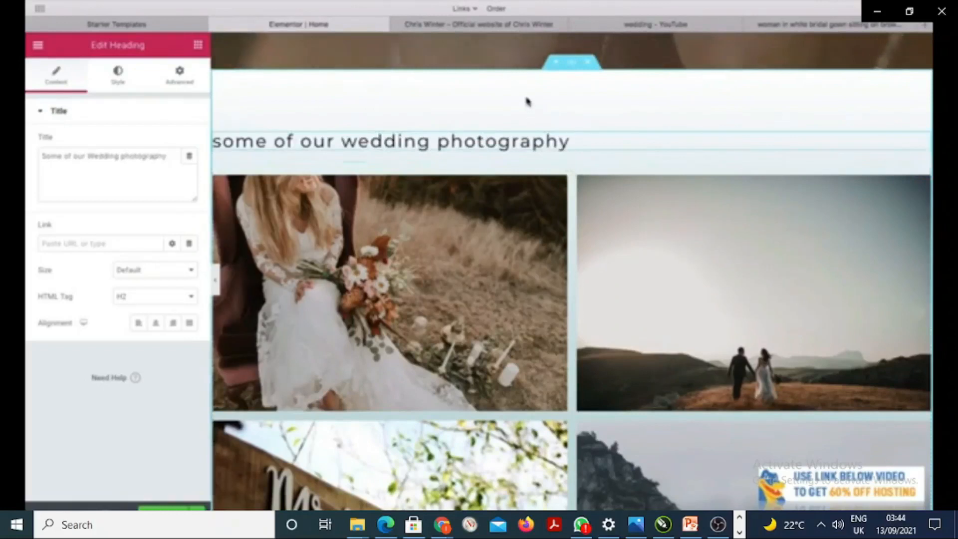
pyautogui.click(569, 141)
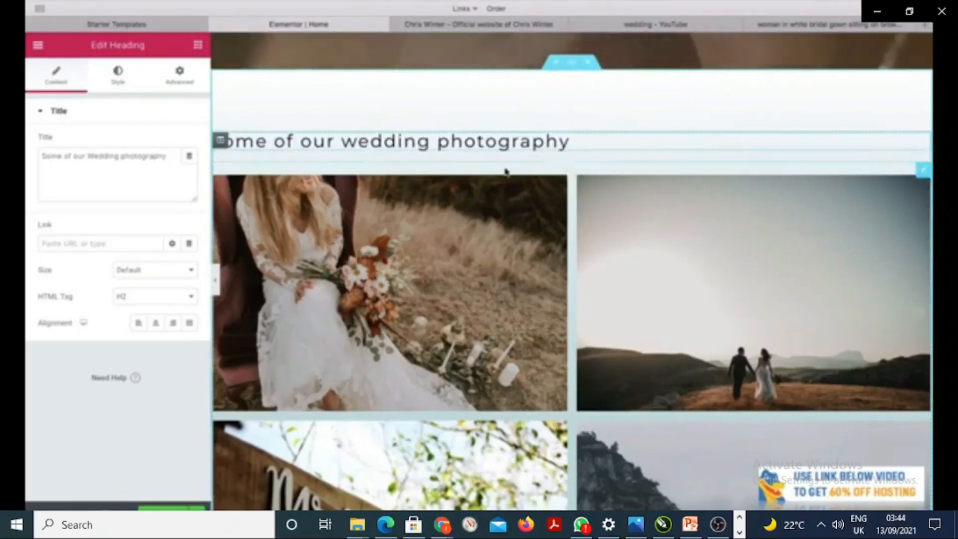
# Center the gallery heading and set its Size to XL.
pyautogui.click(154, 325)
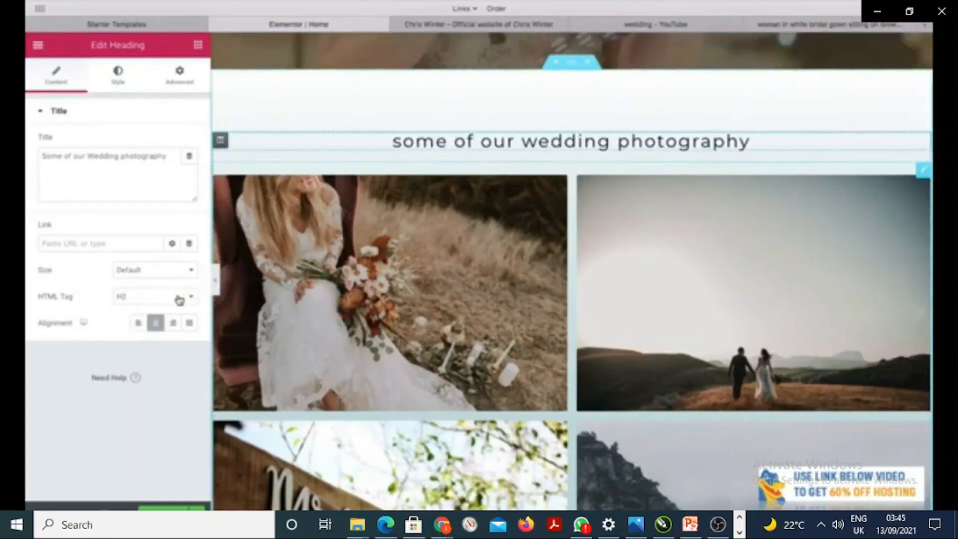
pyautogui.click(166, 270)
pyautogui.click(166, 270)
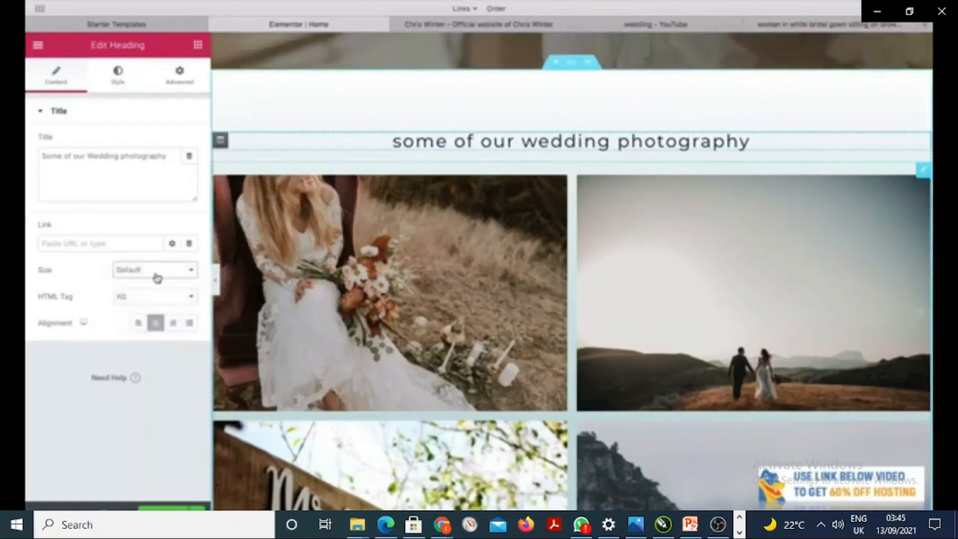
pyautogui.click(156, 278)
pyautogui.click(156, 283)
pyautogui.click(155, 273)
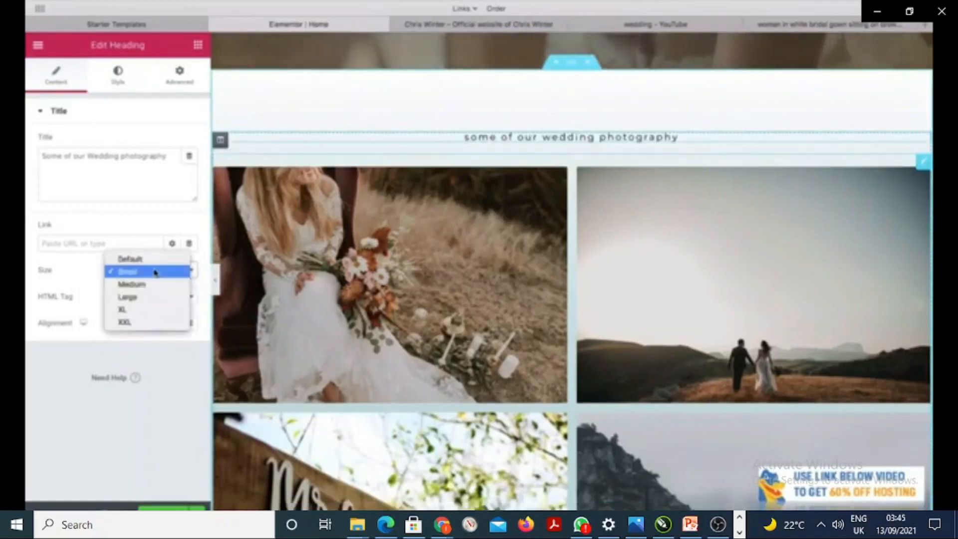
pyautogui.click(152, 299)
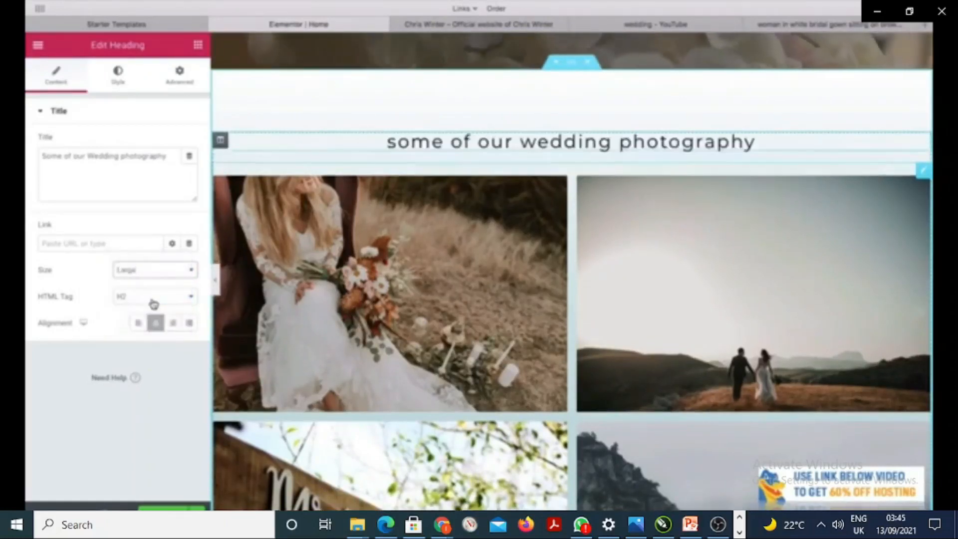
pyautogui.click(154, 271)
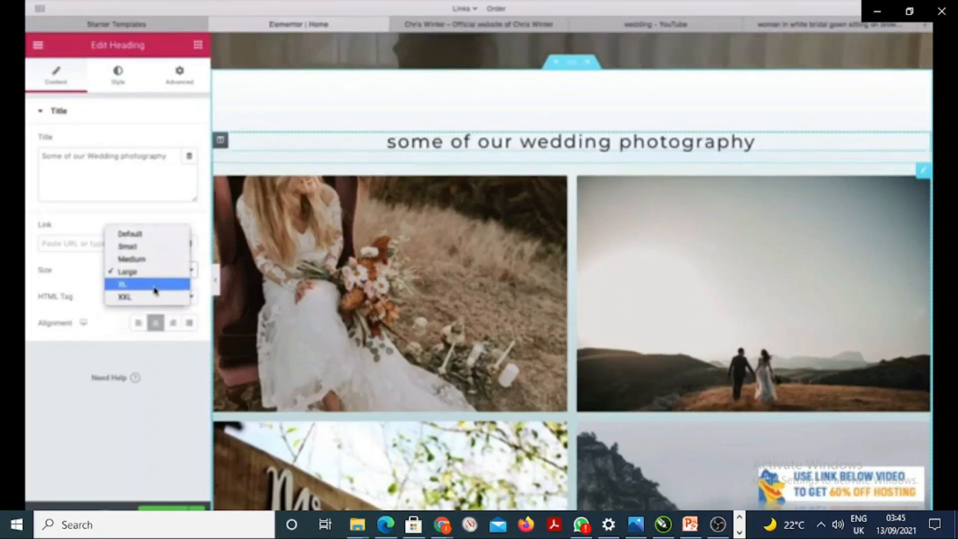
pyautogui.click(155, 285)
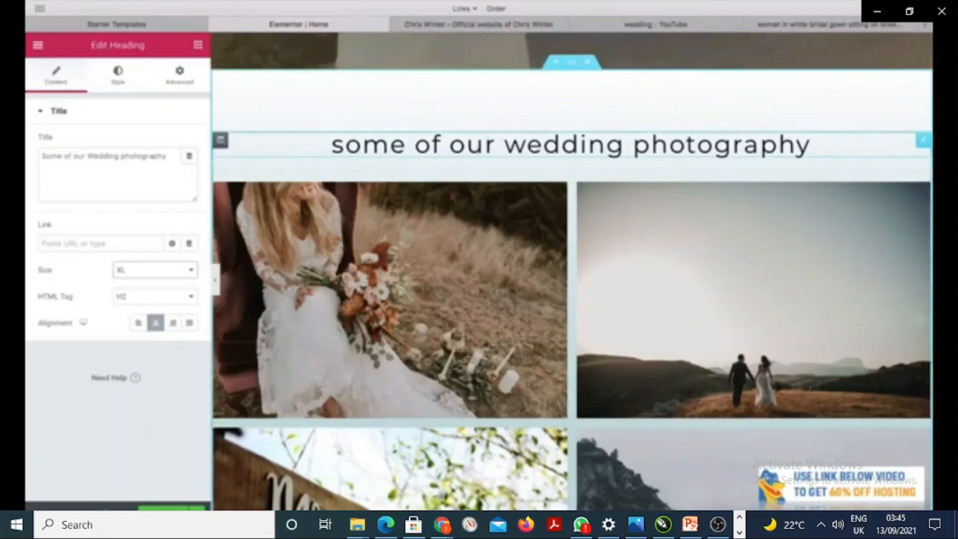
# In the heading's Advanced tab, set linked padding to 15 on all four sides.
pyautogui.click(129, 85)
pyautogui.click(177, 79)
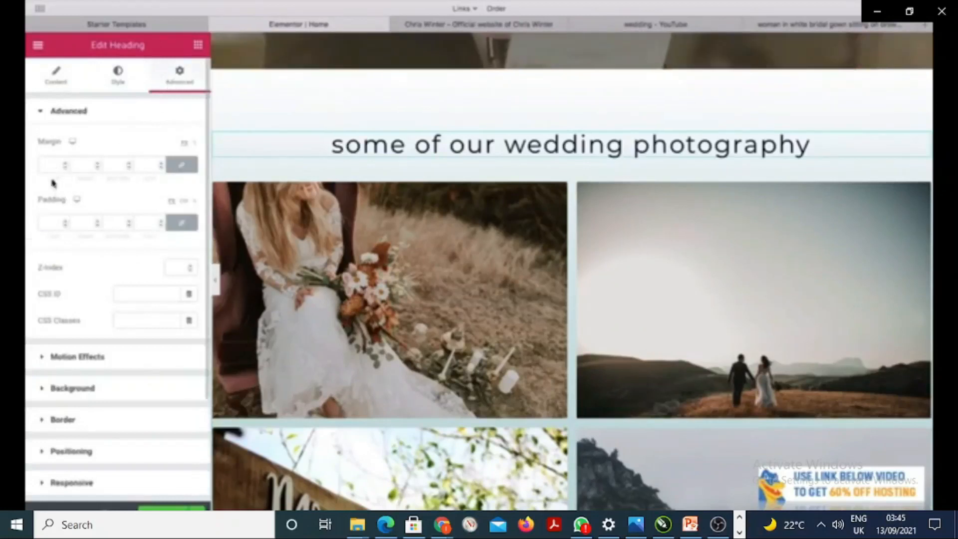
pyautogui.click(67, 222)
pyautogui.write('8')
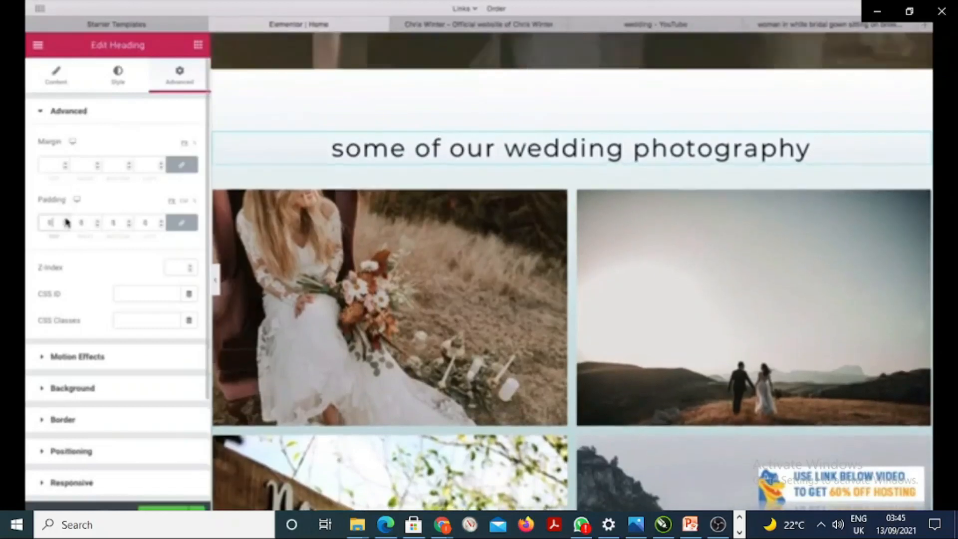
pyautogui.write('0')
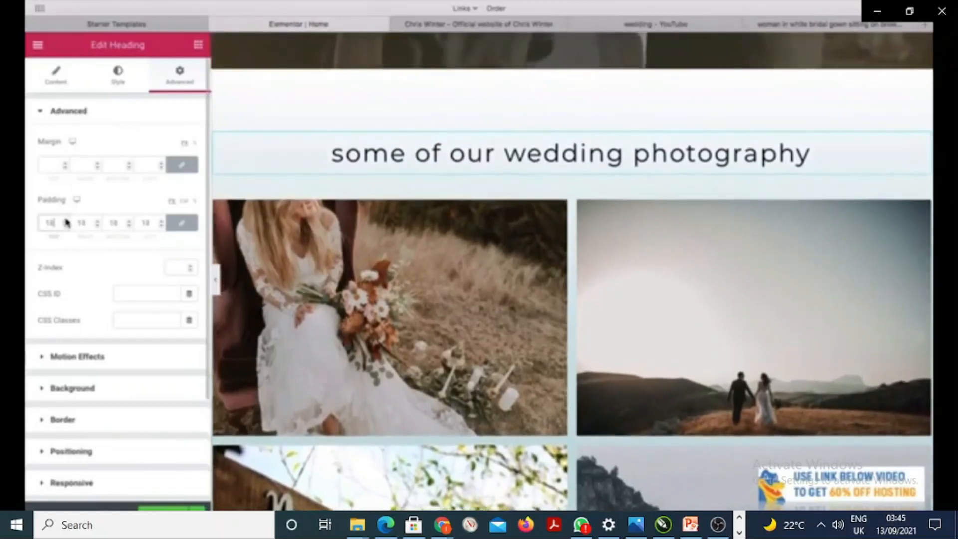
pyautogui.click(65, 220)
pyautogui.click(66, 220)
pyautogui.click(66, 226)
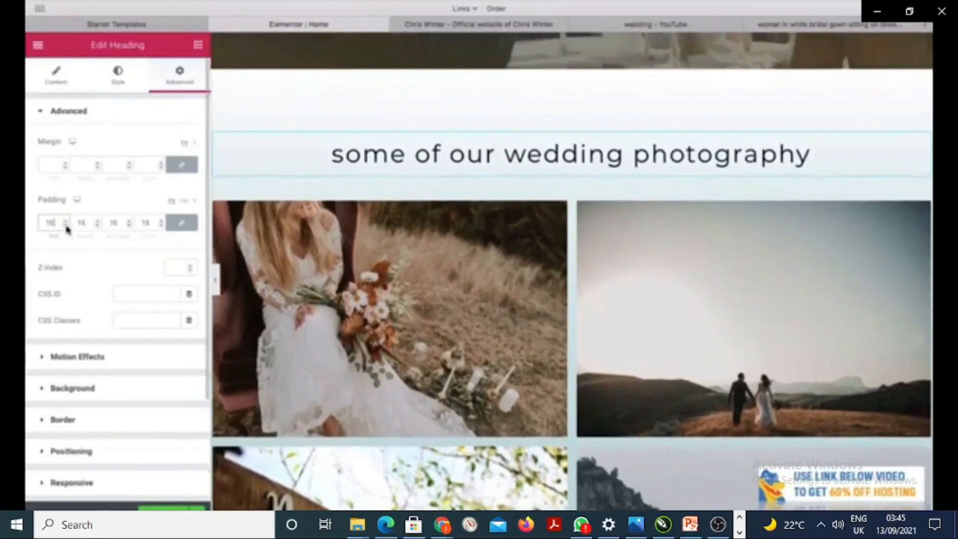
pyautogui.click(66, 226)
pyautogui.click(65, 226)
pyautogui.click(66, 226)
pyautogui.click(66, 226)
pyautogui.click(65, 220)
pyautogui.click(65, 220)
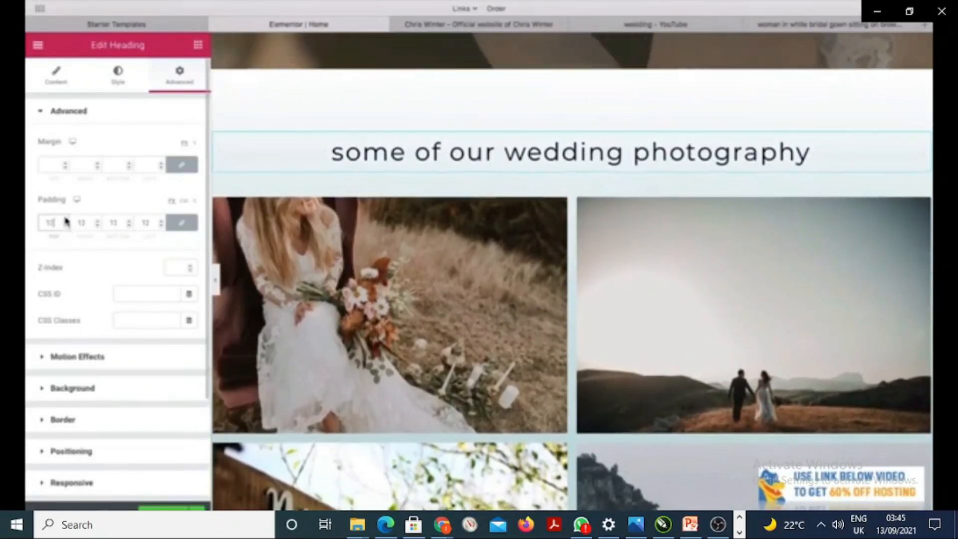
pyautogui.click(65, 220)
pyautogui.click(65, 220)
pyautogui.click(66, 220)
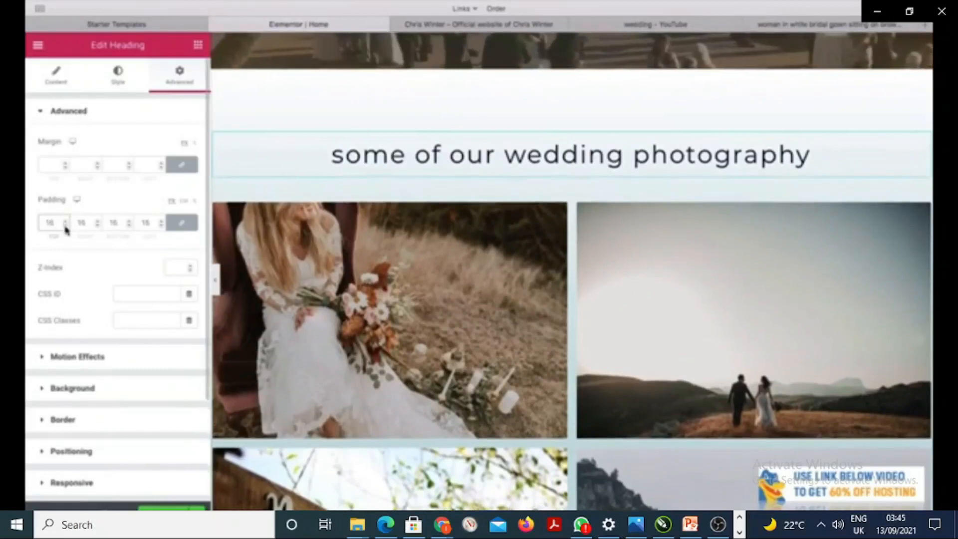
pyautogui.click(66, 226)
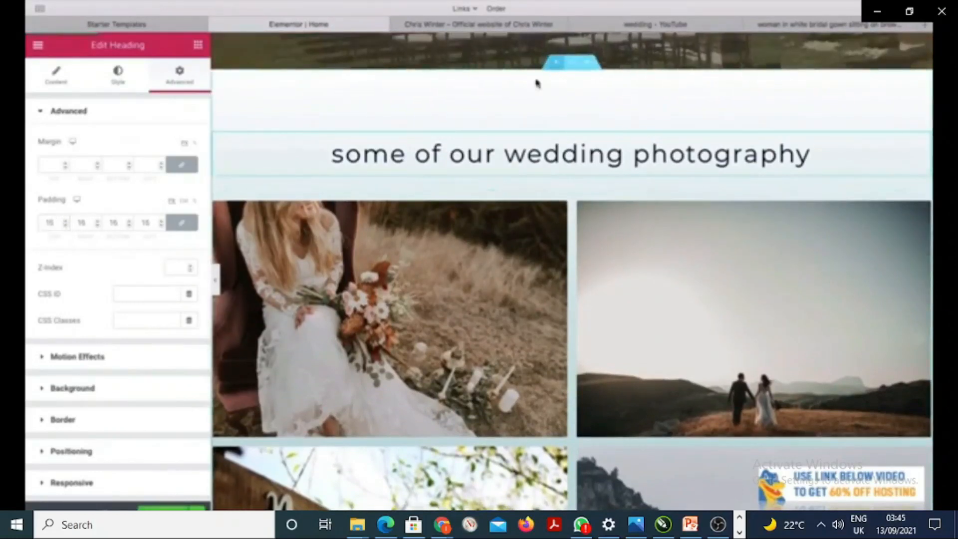
# Switch to the live site tab and reload it to pick up the heading changes.
pyautogui.click(538, 23)
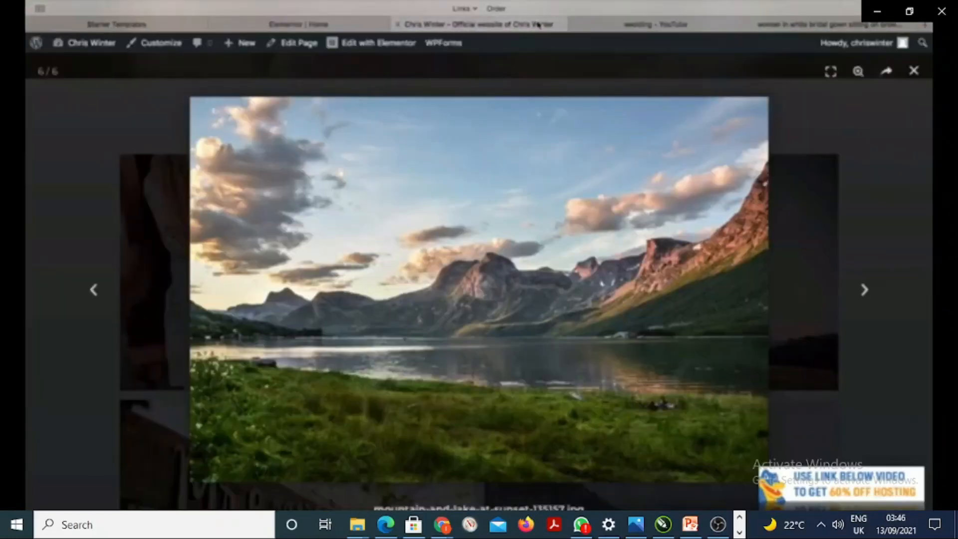
pyautogui.rightClick(656, 1)
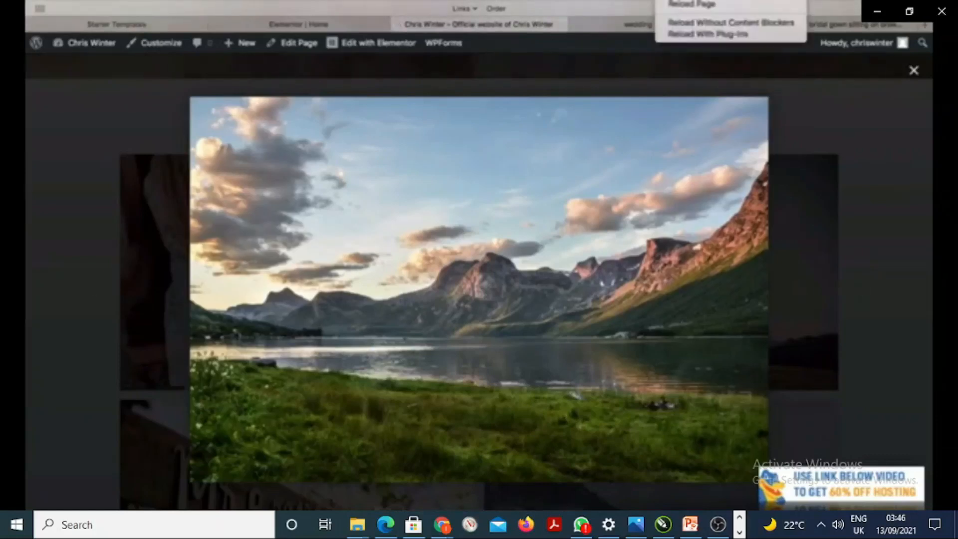
pyautogui.click(692, 4)
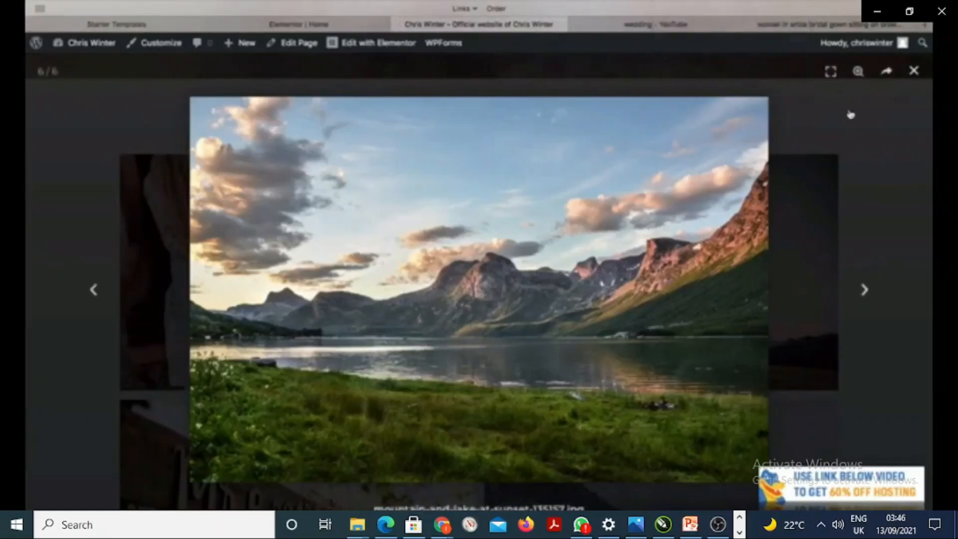
pyautogui.click(851, 114)
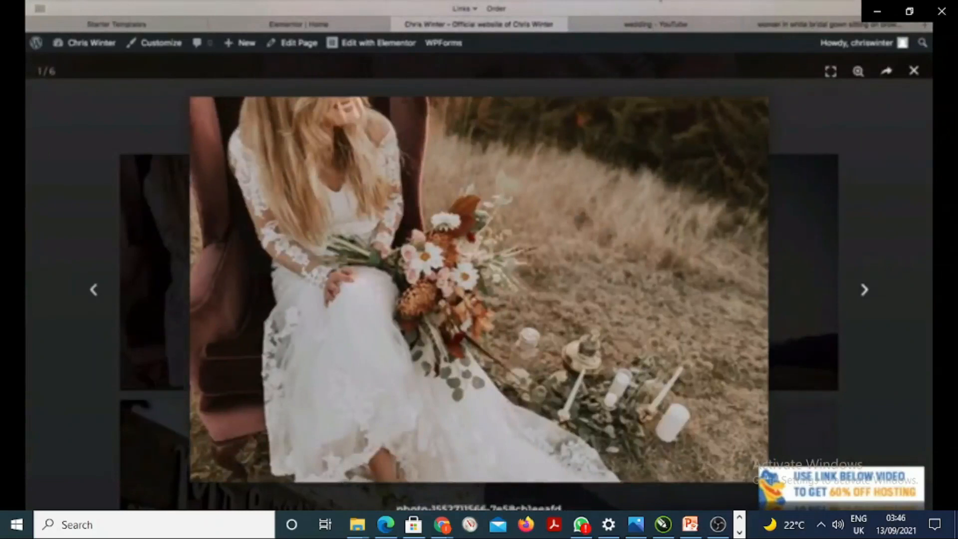
pyautogui.click(660, 1)
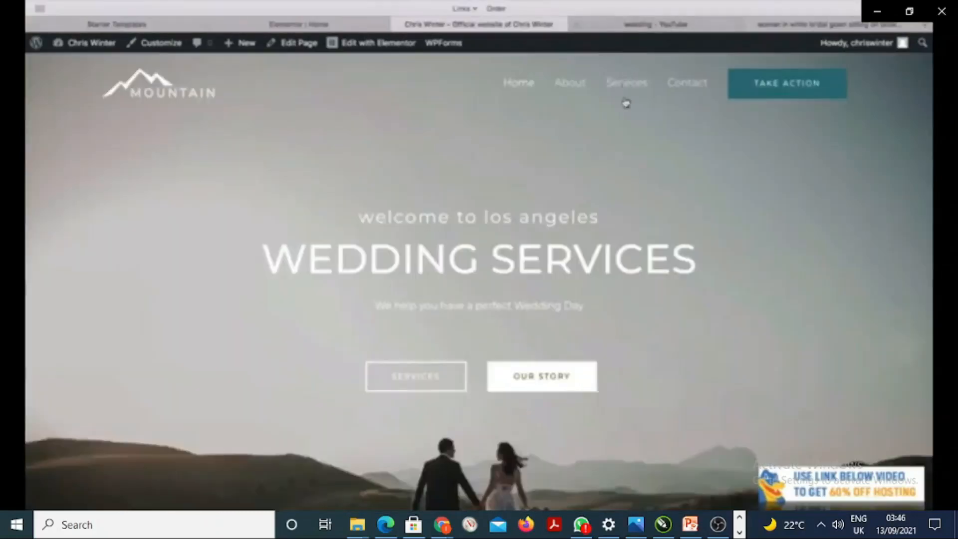
# Scroll to the wedding gallery and browse the enlarged photos in the lightbox.
pyautogui.scroll(-10, 615, 191)
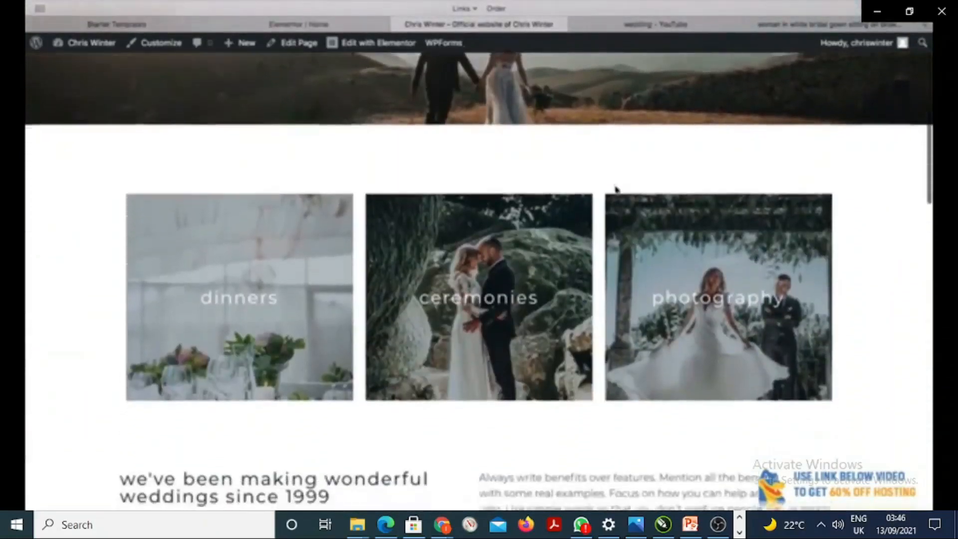
pyautogui.scroll(-14, 617, 191)
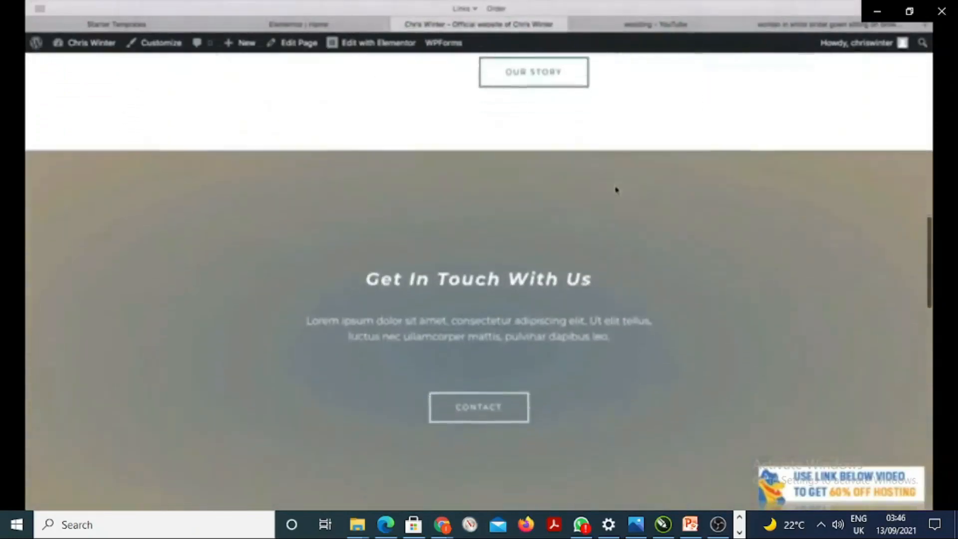
pyautogui.scroll(-8, 617, 190)
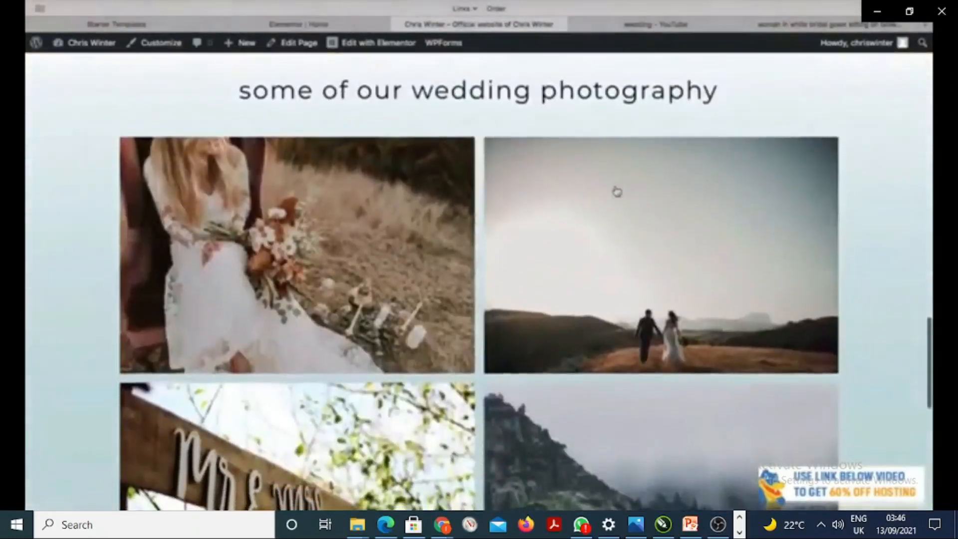
pyautogui.scroll(-6, 616, 191)
pyautogui.scroll(9, 617, 192)
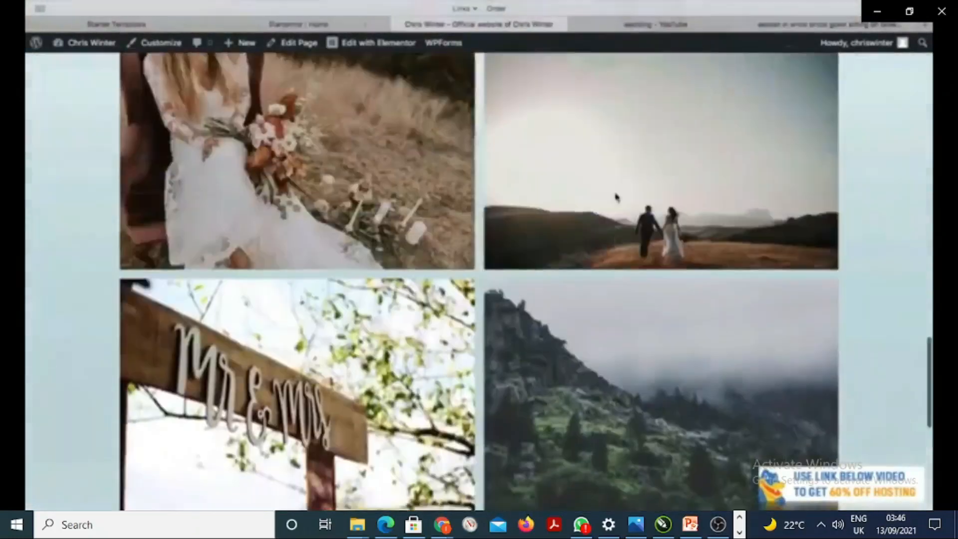
pyautogui.scroll(1, 518, 211)
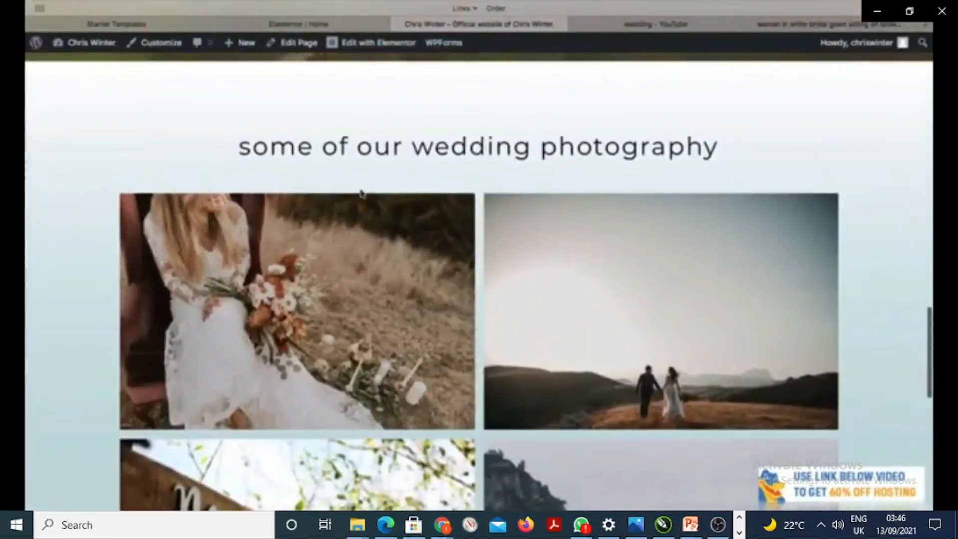
pyautogui.scroll(-1, 457, 212)
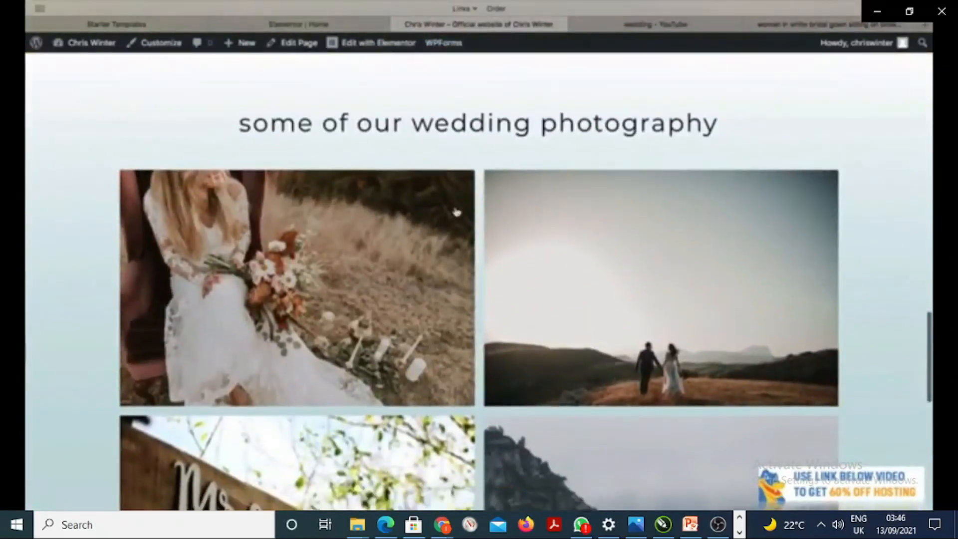
pyautogui.click(453, 267)
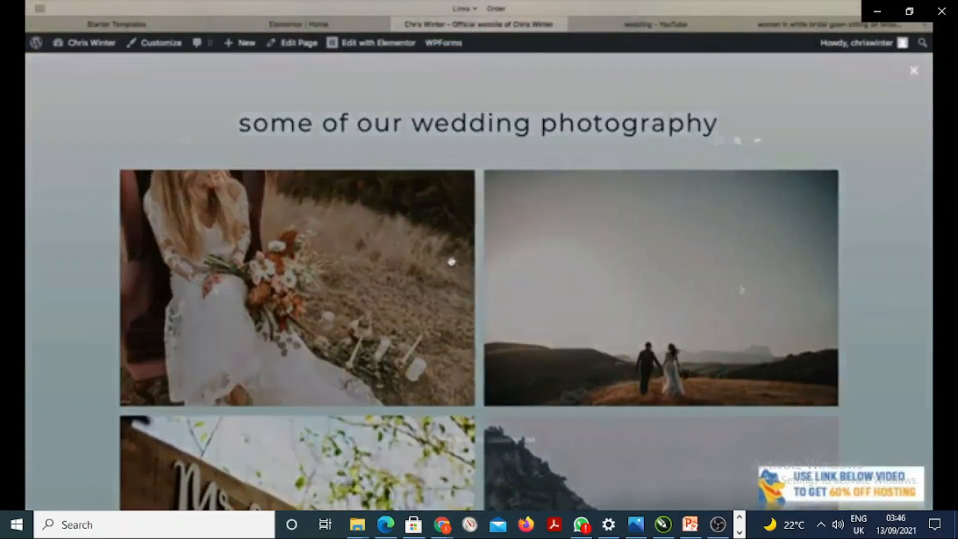
pyautogui.click(866, 289)
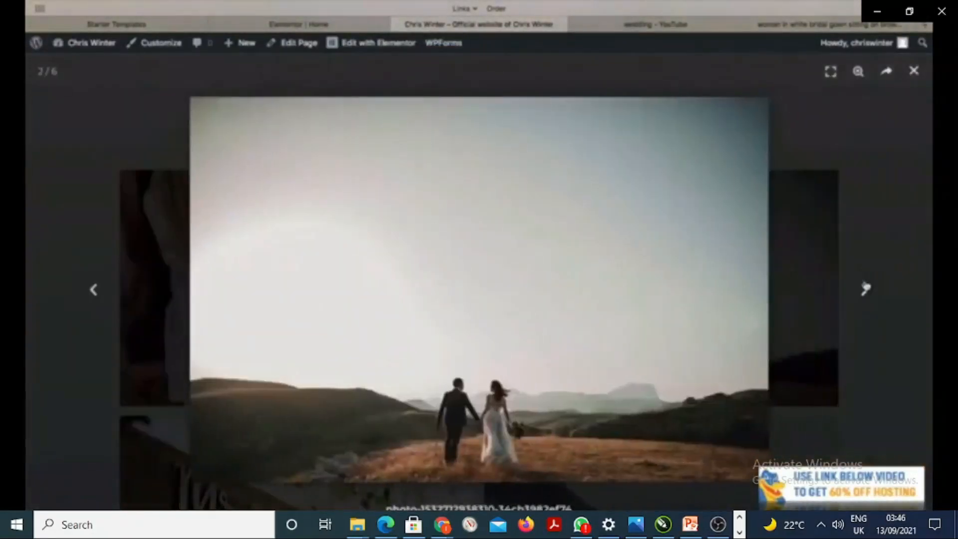
pyautogui.click(916, 71)
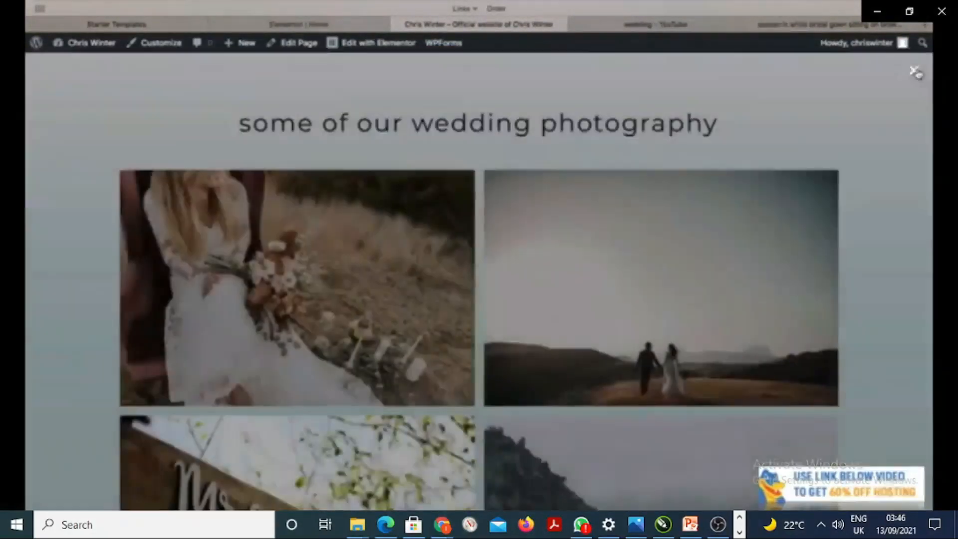
pyautogui.scroll(-10, 767, 141)
pyautogui.scroll(-2, 768, 142)
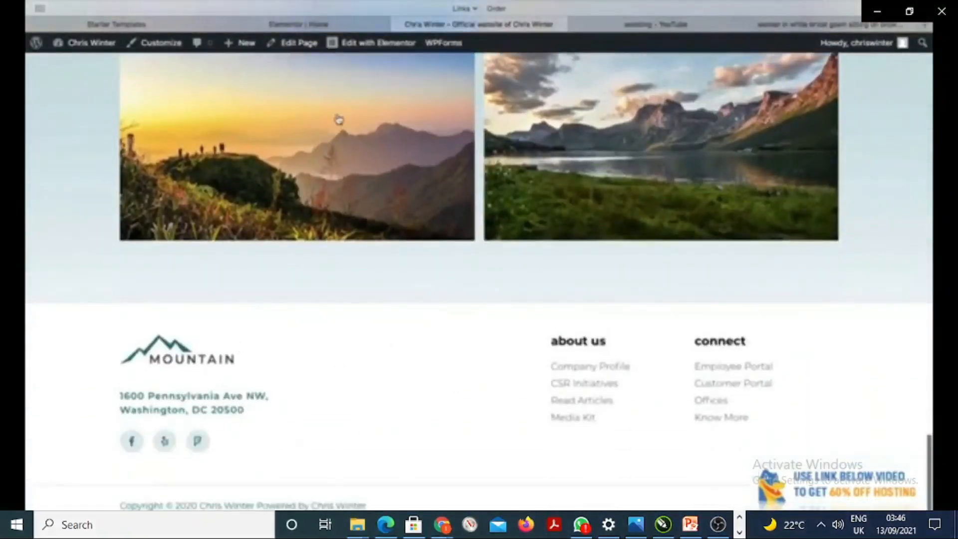
# Compare with the Elementor editor, then return to the top of the live home page.
pyautogui.click(291, 27)
pyautogui.scroll(8, 350, 150)
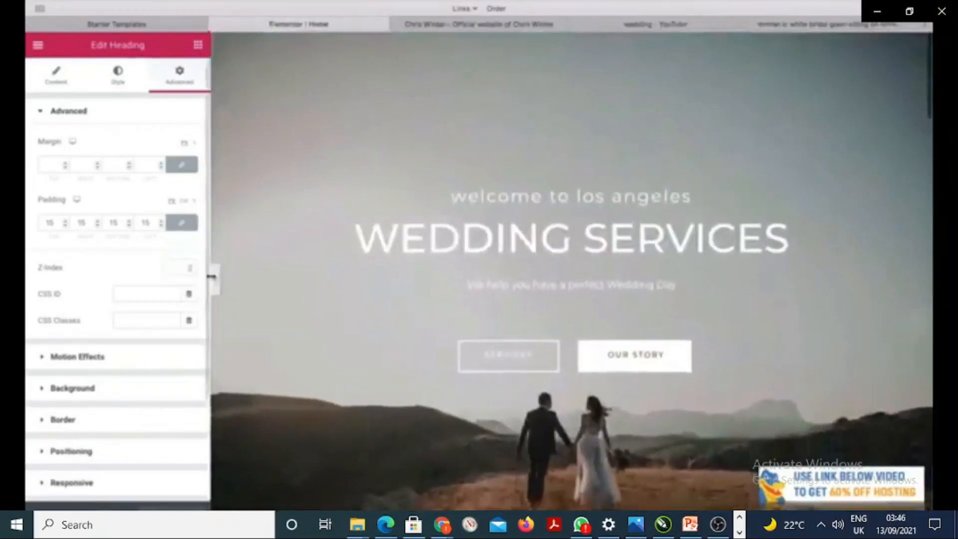
pyautogui.scroll(-10, 233, 325)
pyautogui.scroll(-15, 233, 327)
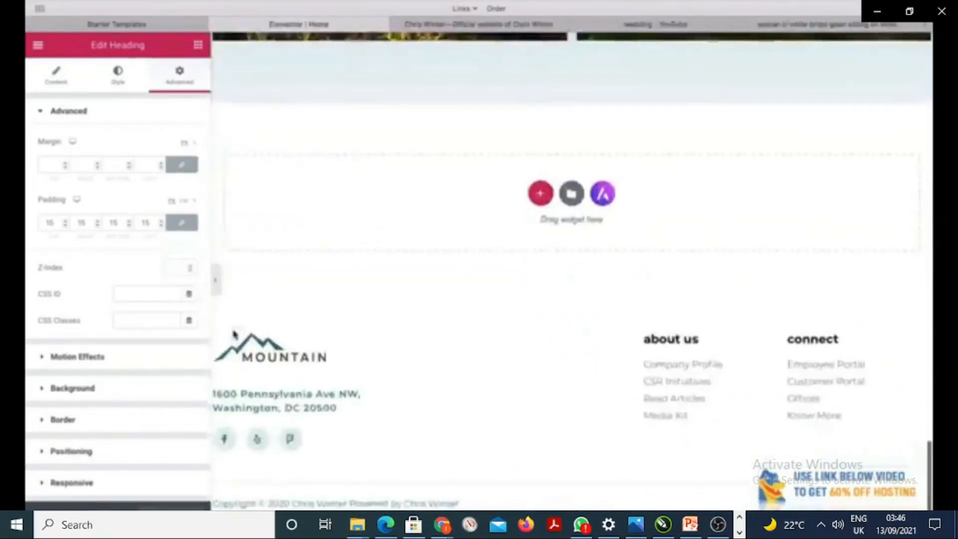
pyautogui.scroll(10, 233, 332)
pyautogui.scroll(15, 235, 344)
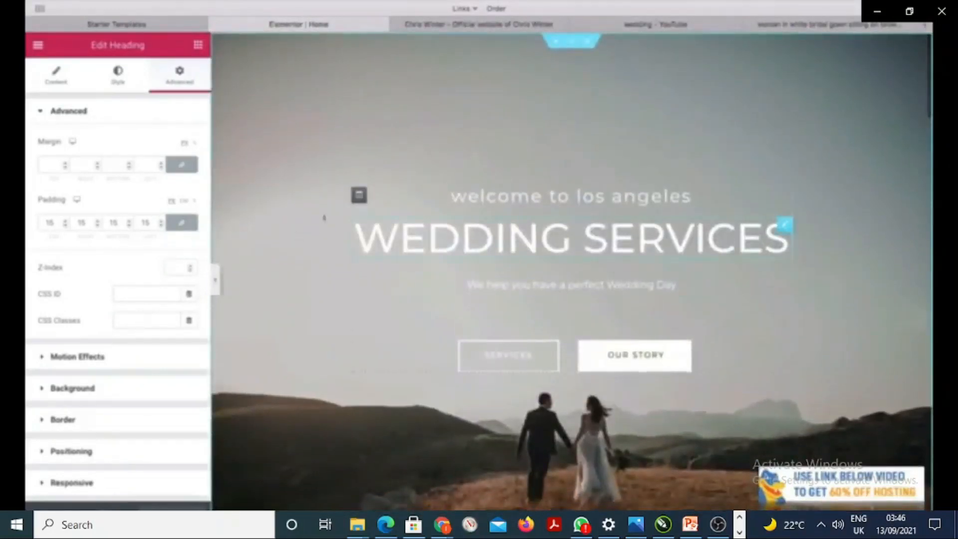
pyautogui.click(478, 26)
pyautogui.scroll(15, 552, 81)
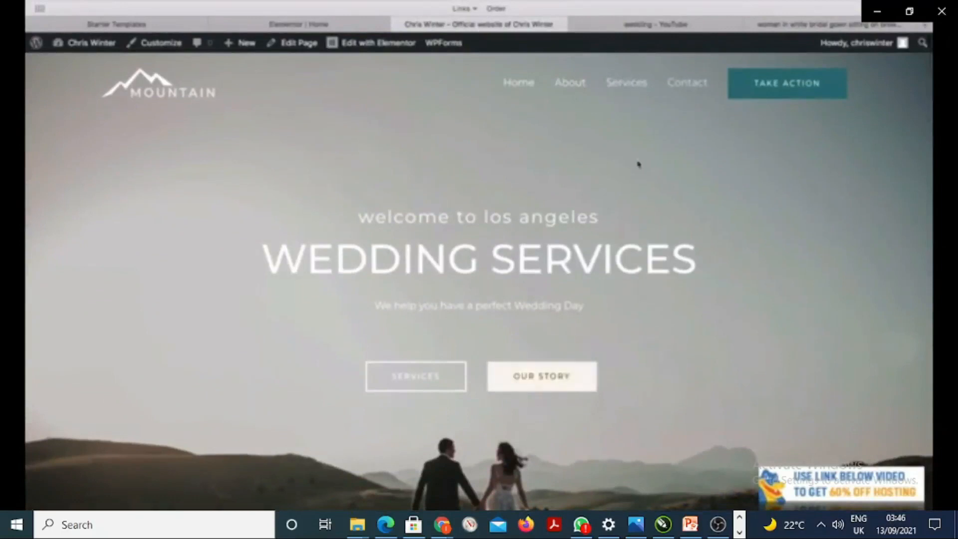
# Open the Services page on the live site and launch it in Elementor.
pyautogui.click(627, 84)
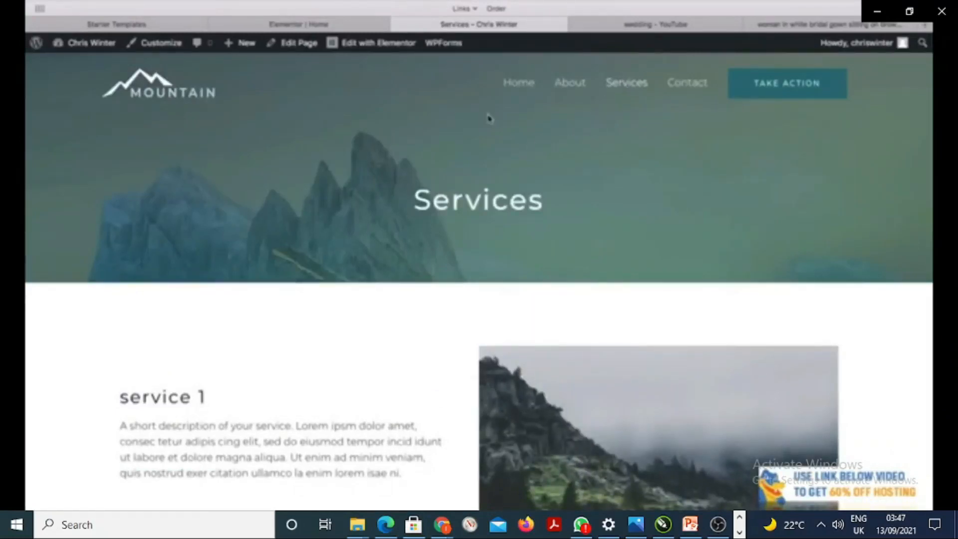
pyautogui.moveTo(391, 46)
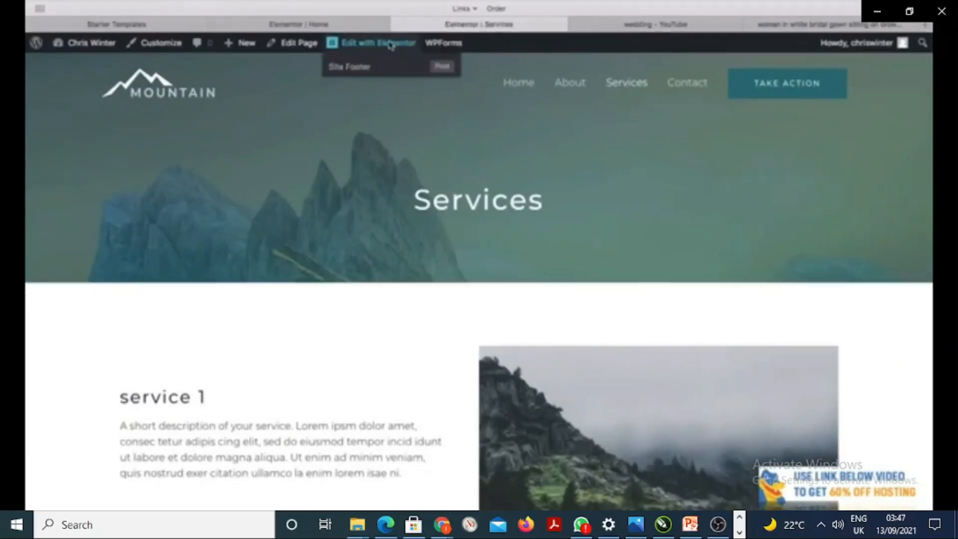
pyautogui.click(392, 46)
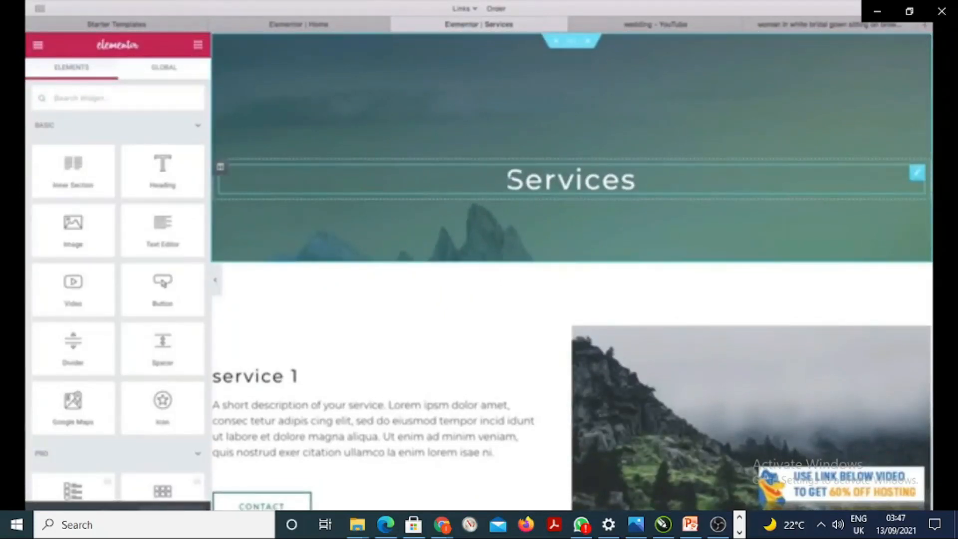
# Change the Services banner heading to 'Our Wedding Services'.
pyautogui.doubleClick(571, 180)
pyautogui.write('O')
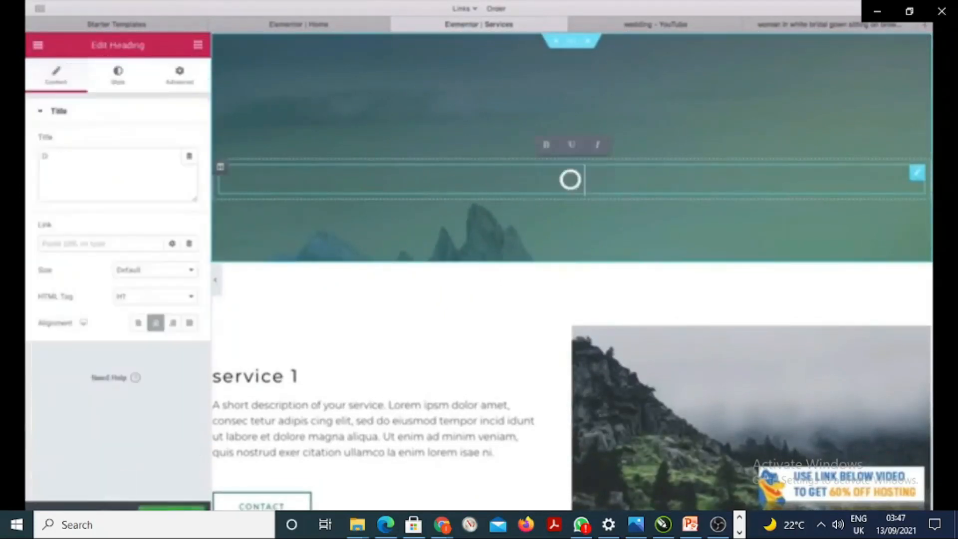
pyautogui.write('ur Wedding S')
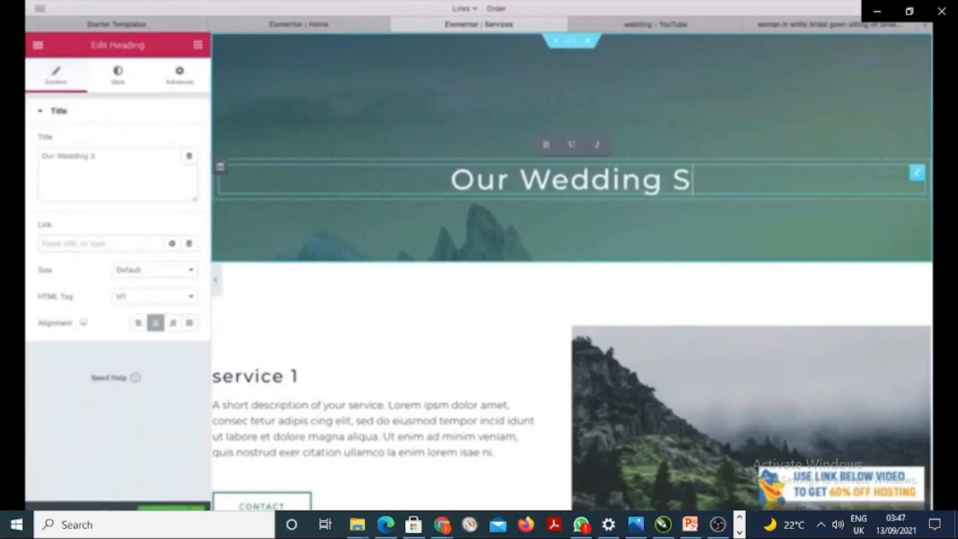
pyautogui.write('ervices')
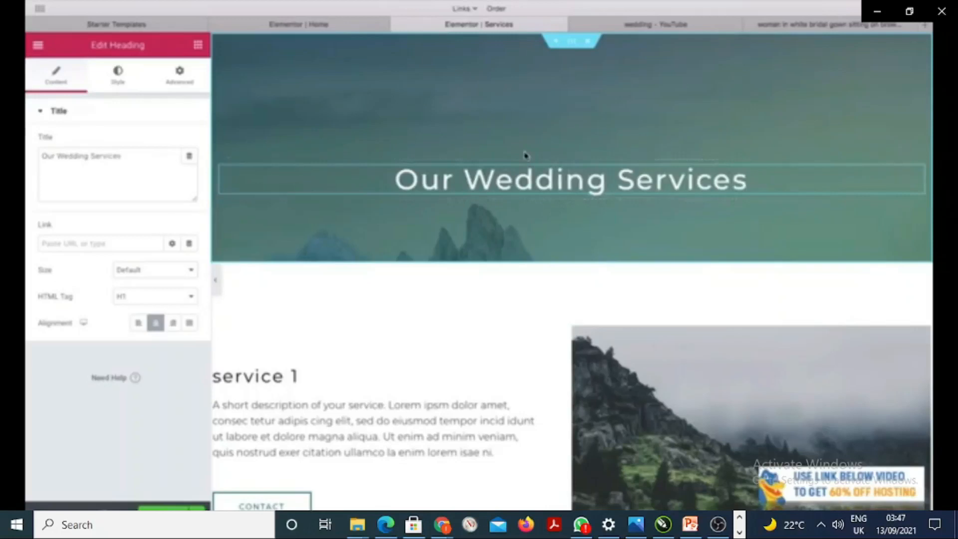
pyautogui.rightClick(712, 98)
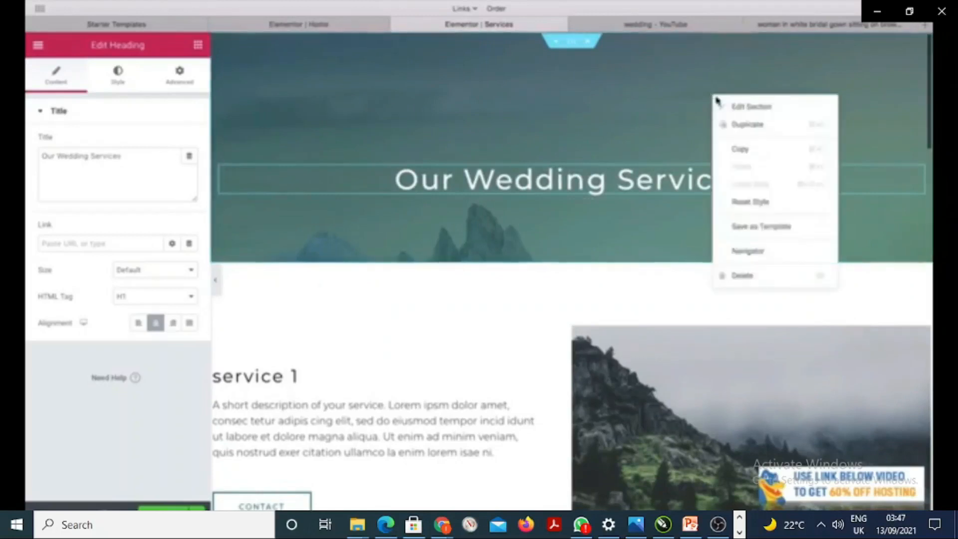
# Set the Services banner section's background image to the bride-holding-bouquet photo.
pyautogui.click(728, 107)
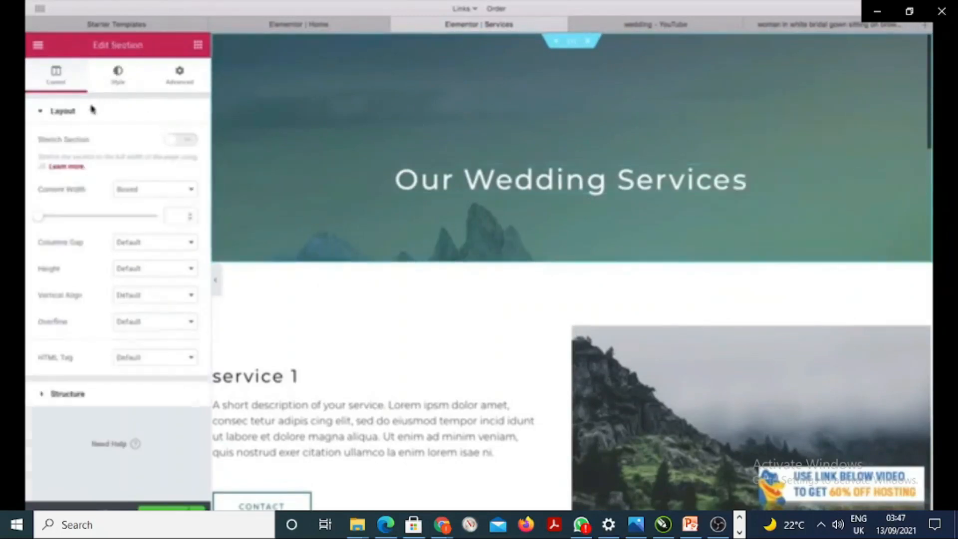
pyautogui.click(118, 75)
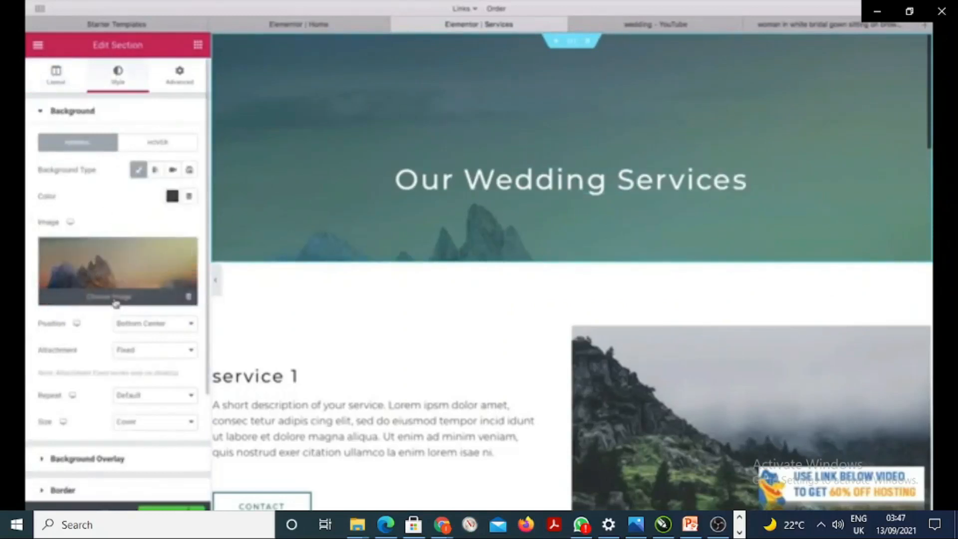
pyautogui.click(115, 302)
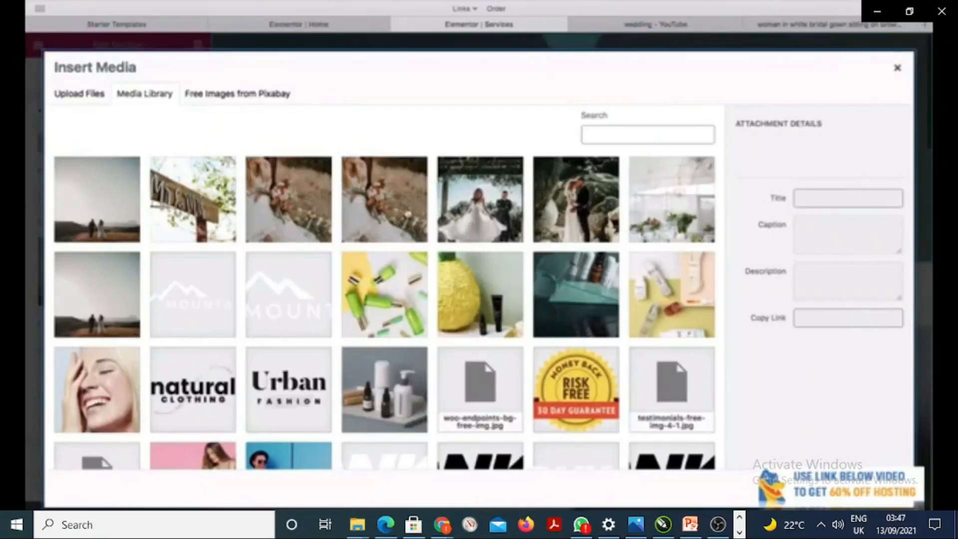
pyautogui.click(387, 214)
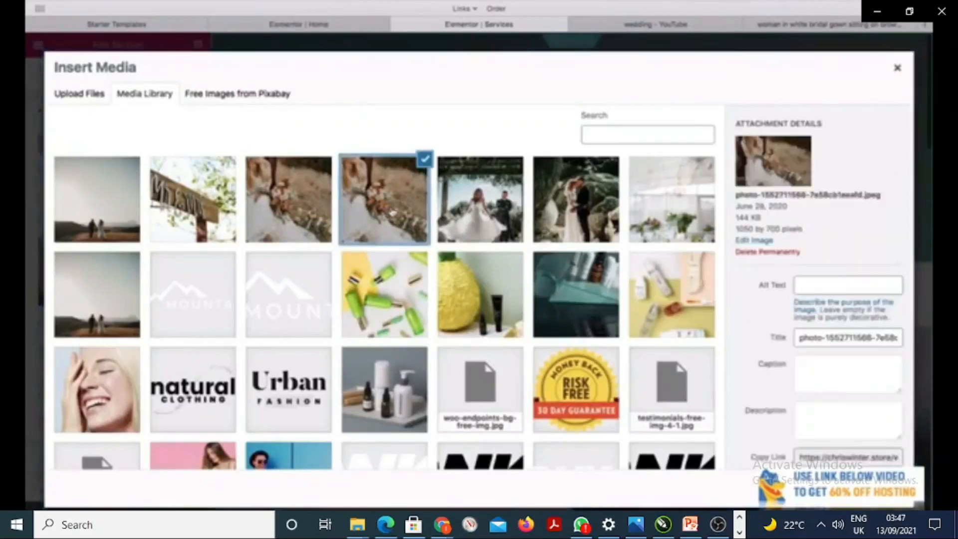
pyautogui.click(874, 489)
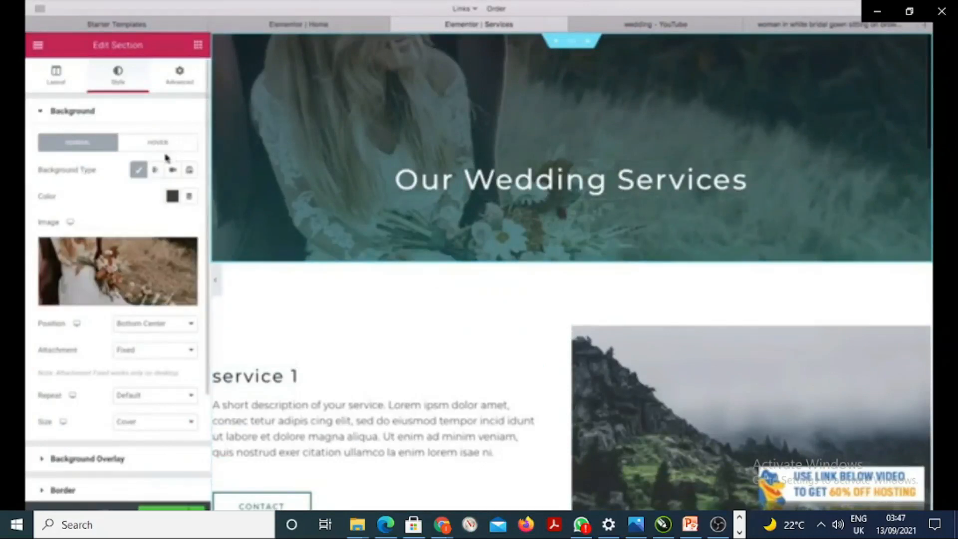
pyautogui.scroll(-2, 103, 294)
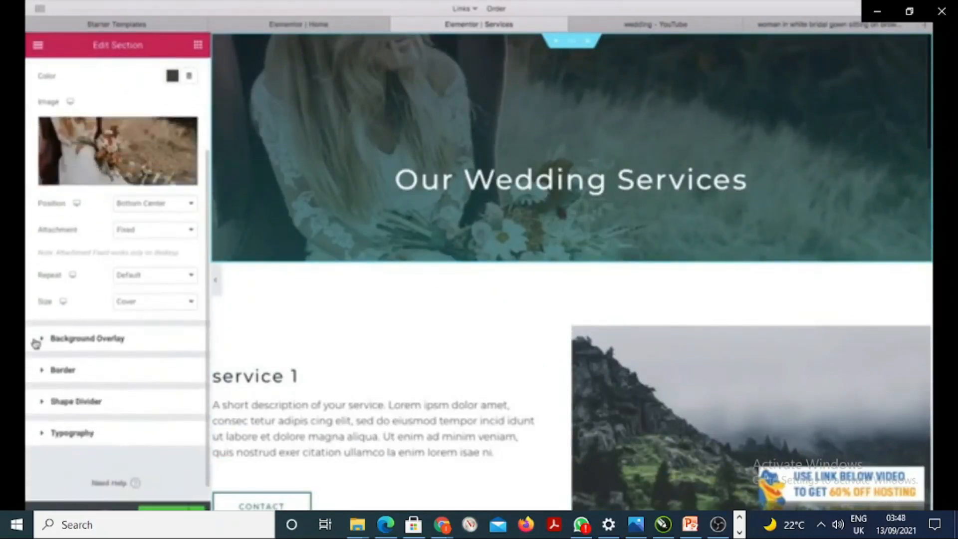
# Change the banner overlay's second gradient colour from teal to a lighter, greyer olive-gold.
pyautogui.click(63, 343)
pyautogui.scroll(-1, 71, 326)
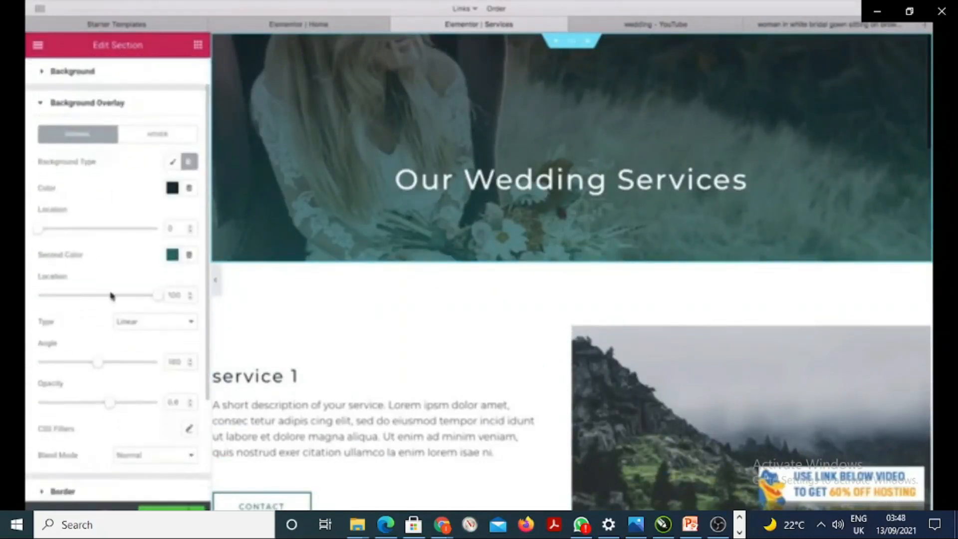
pyautogui.click(172, 255)
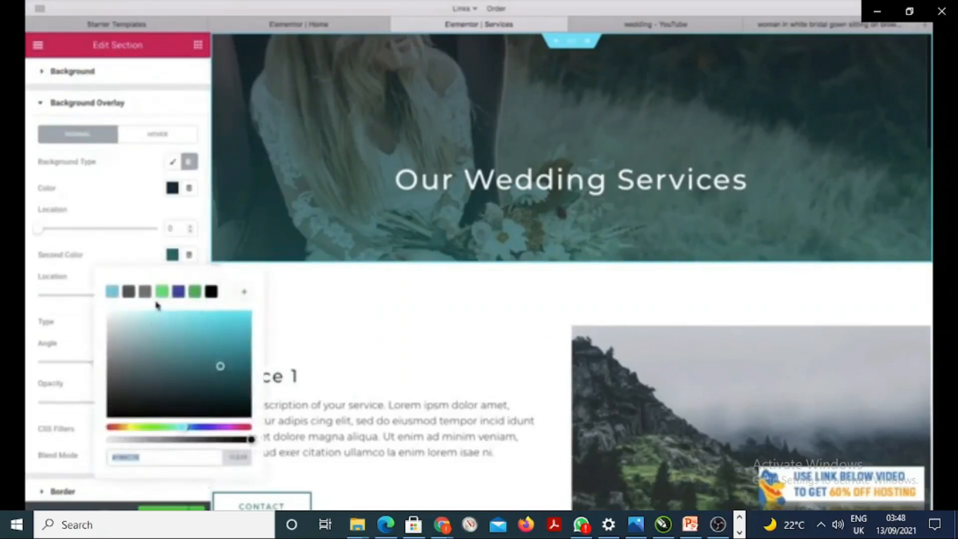
pyautogui.moveTo(141, 428); pyautogui.dragTo(129, 427)
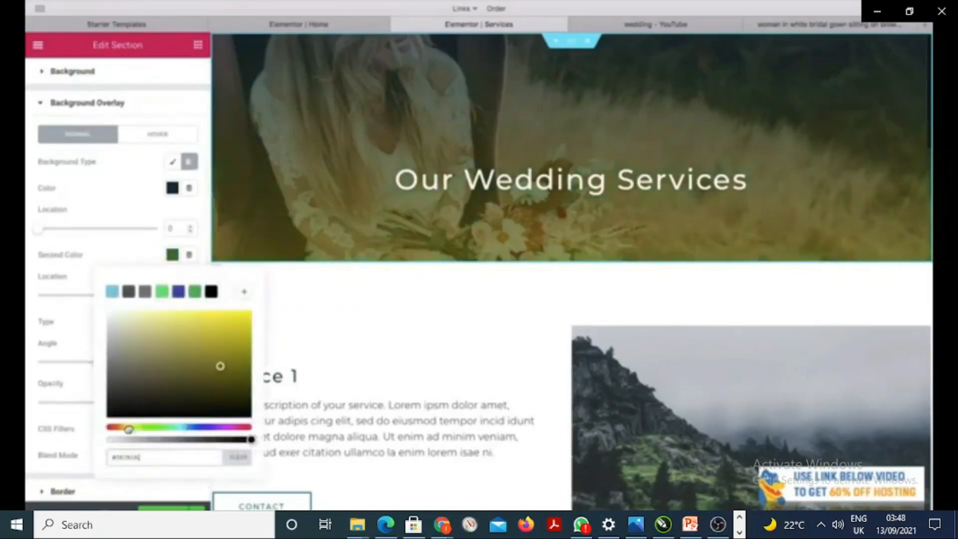
pyautogui.moveTo(179, 363); pyautogui.dragTo(159, 347)
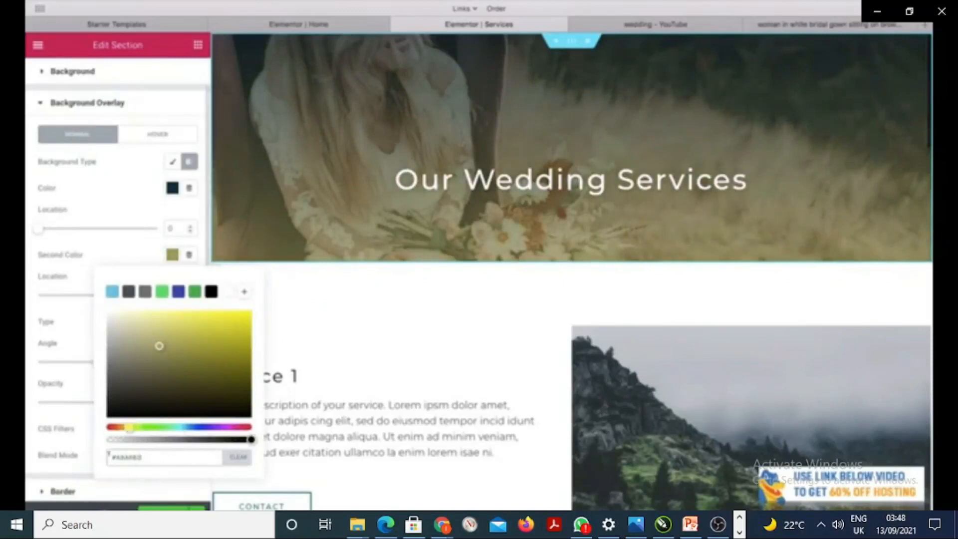
pyautogui.click(69, 418)
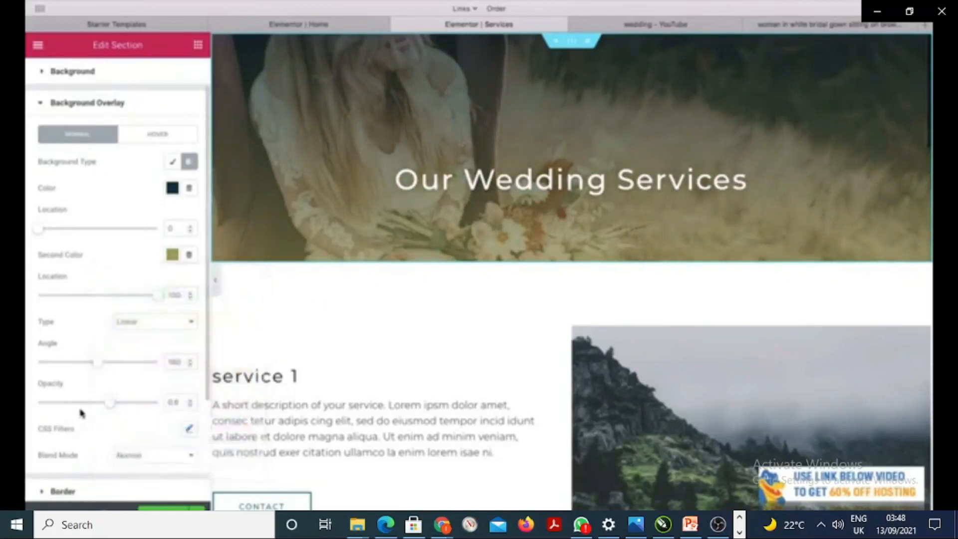
pyautogui.scroll(-3, 82, 412)
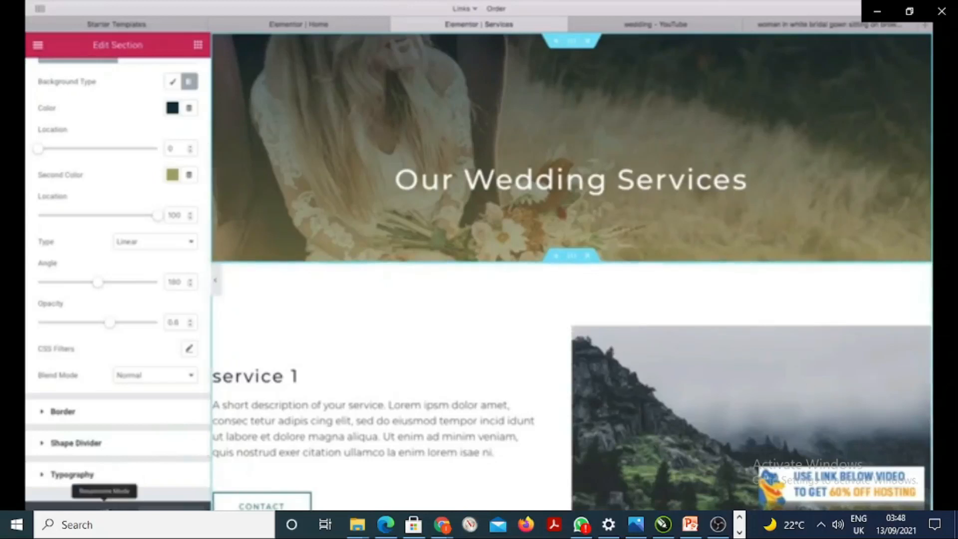
pyautogui.click(105, 505)
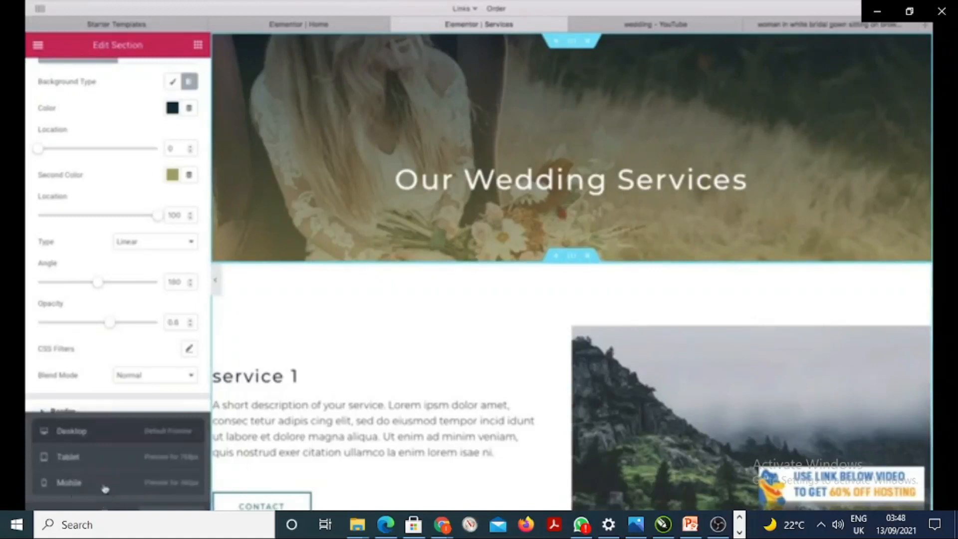
pyautogui.click(106, 458)
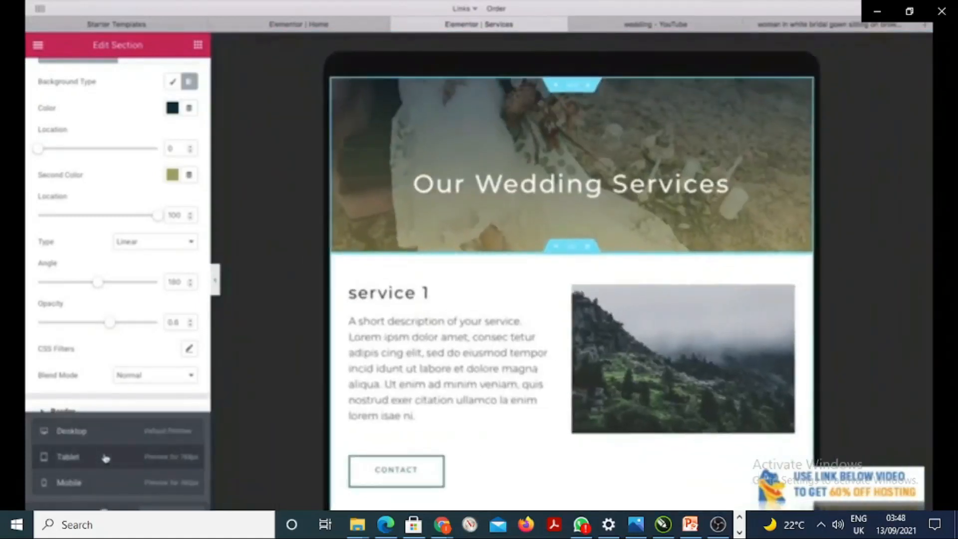
pyautogui.scroll(-5, 460, 348)
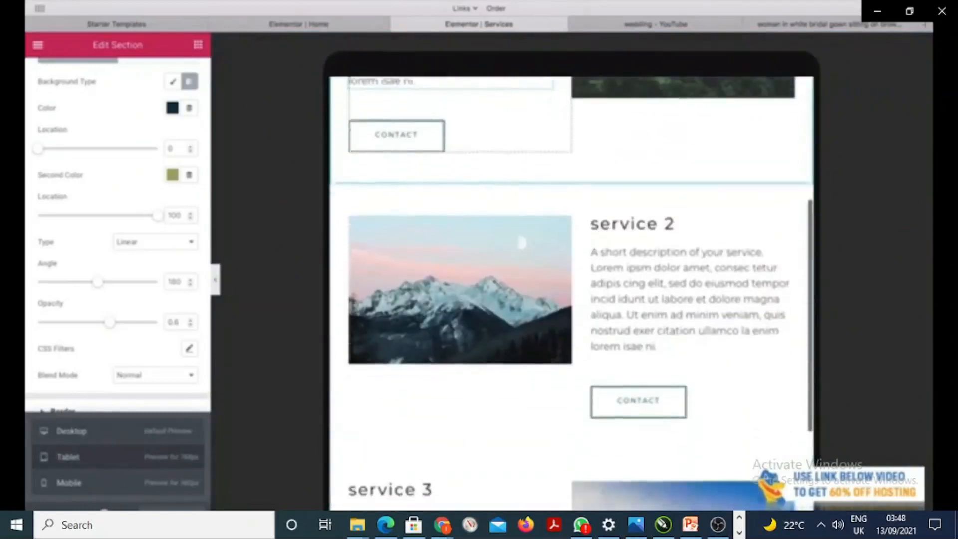
pyautogui.scroll(5, 479, 368)
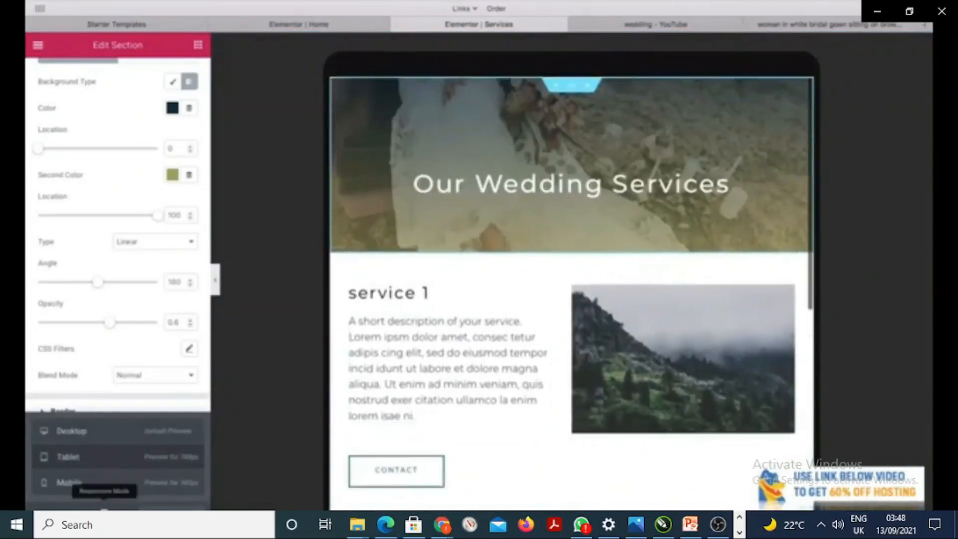
pyautogui.click(104, 505)
pyautogui.click(105, 507)
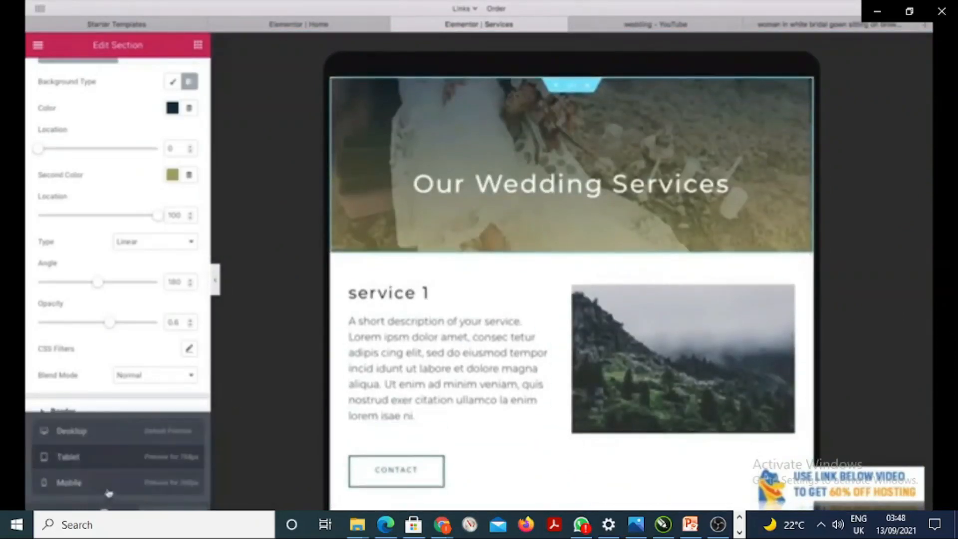
pyautogui.click(108, 492)
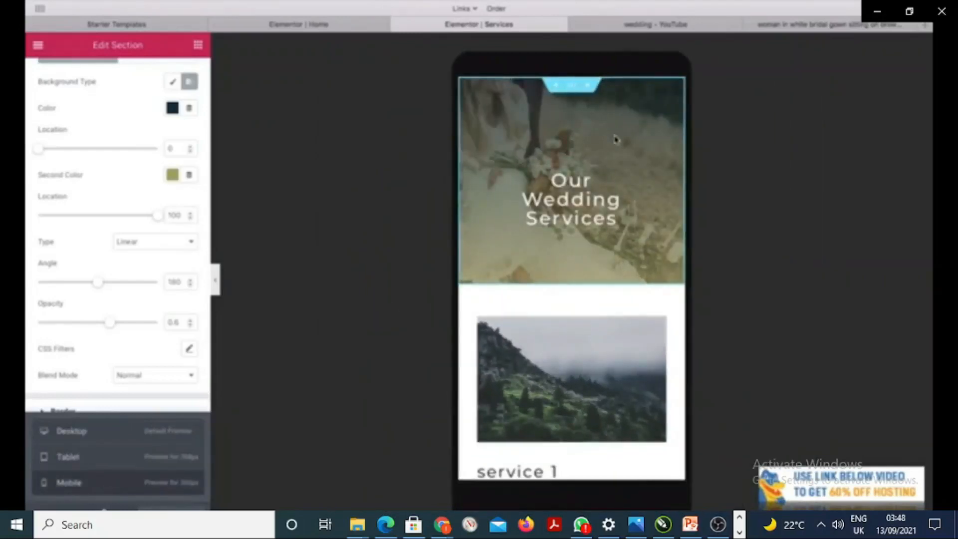
pyautogui.scroll(-10, 627, 231)
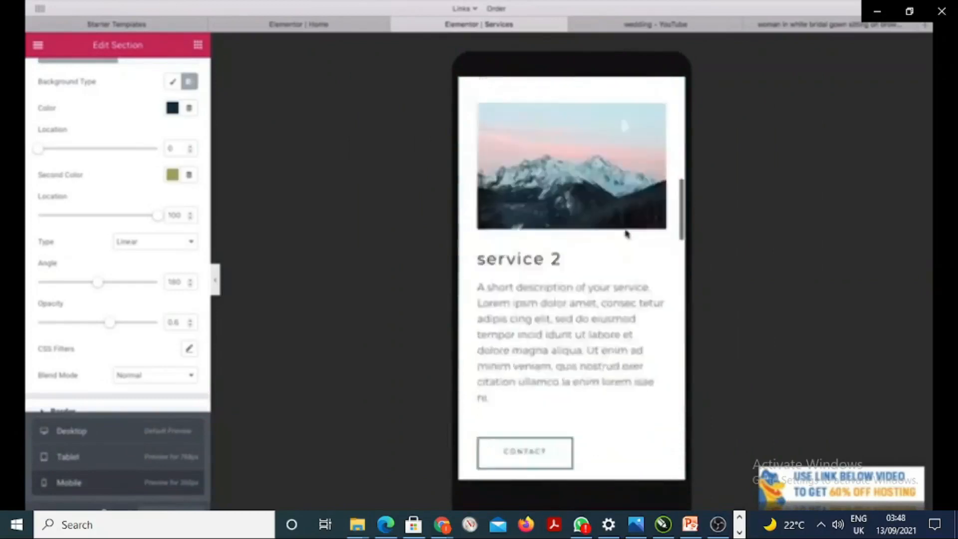
pyautogui.scroll(-5, 627, 233)
pyautogui.scroll(15, 626, 233)
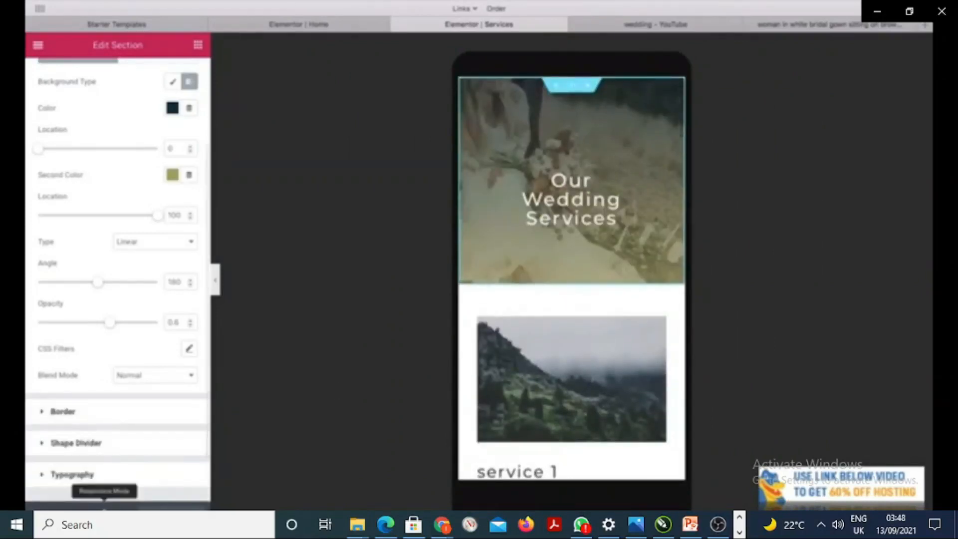
pyautogui.click(104, 507)
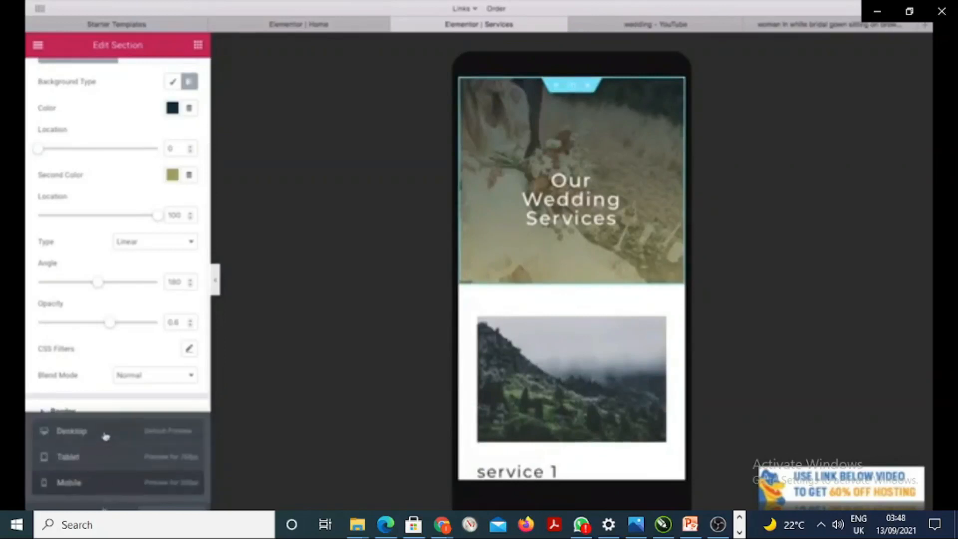
pyautogui.click(105, 432)
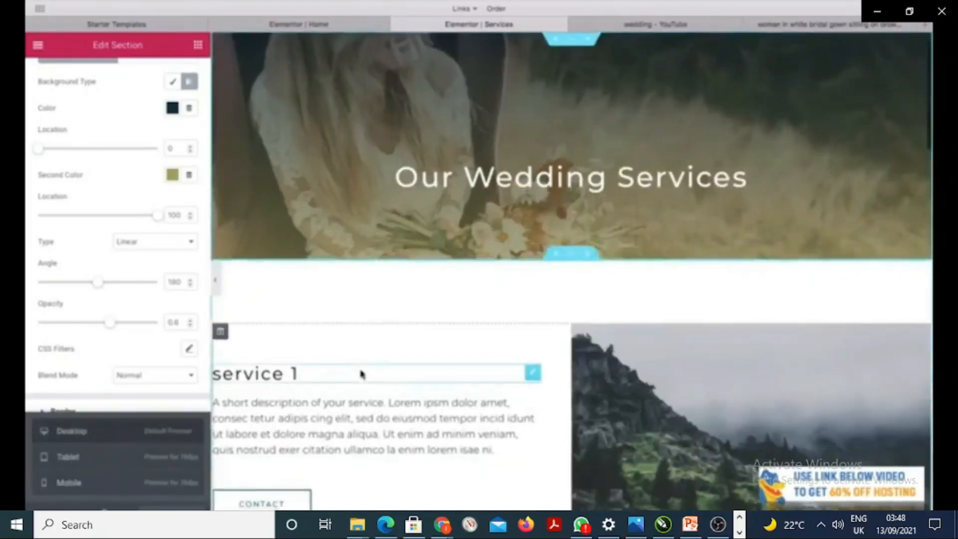
# Replace the service 1 mountain image with the seated bride with bouquet photo.
pyautogui.scroll(-5, 535, 324)
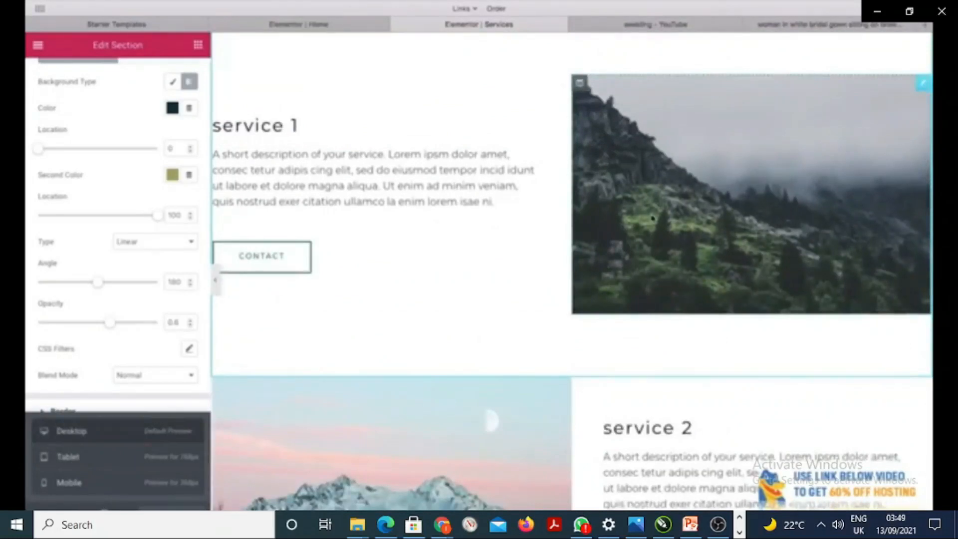
pyautogui.rightClick(673, 168)
pyautogui.click(693, 180)
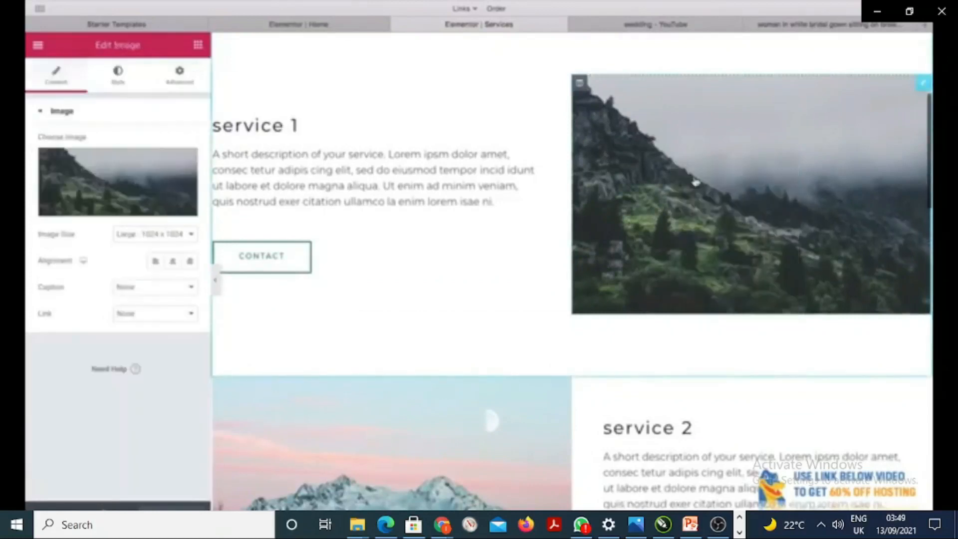
pyautogui.click(116, 207)
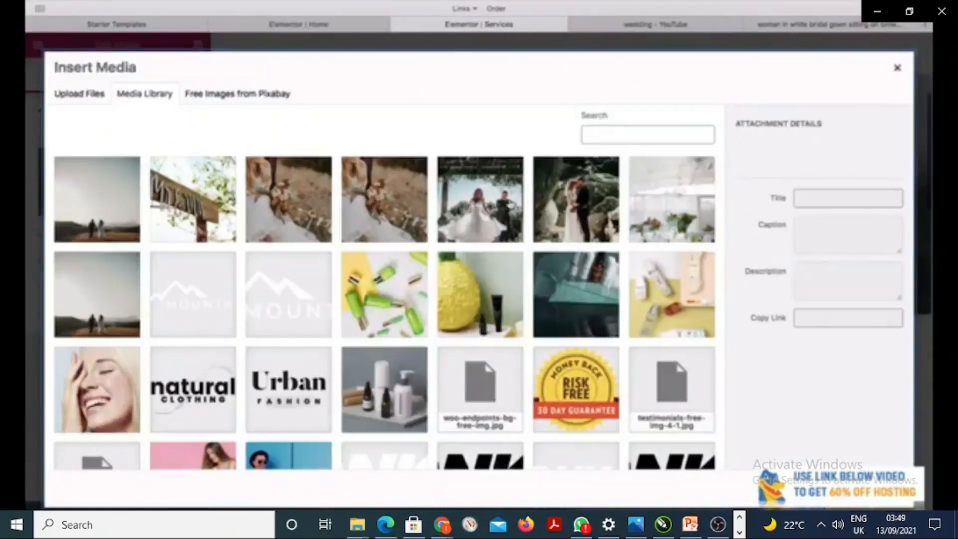
pyautogui.click(490, 209)
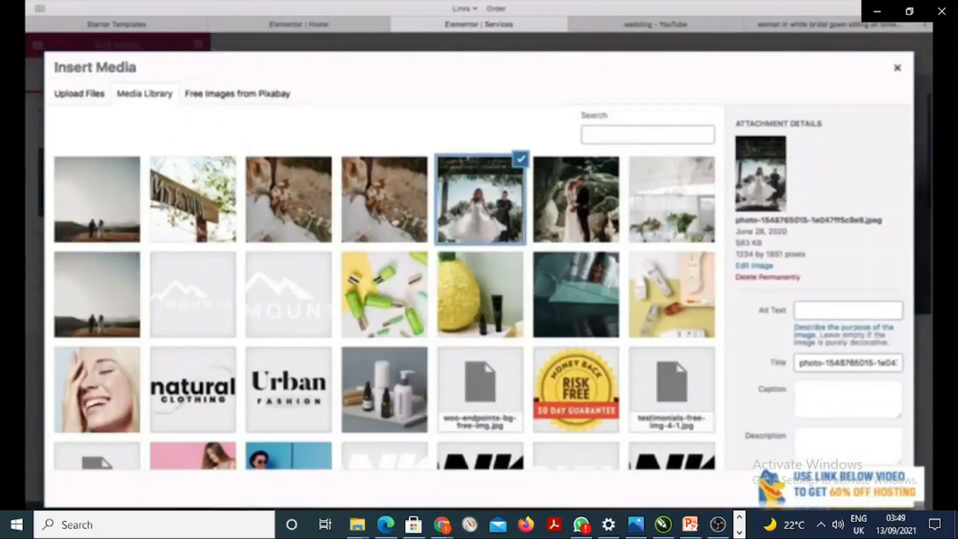
pyautogui.click(299, 212)
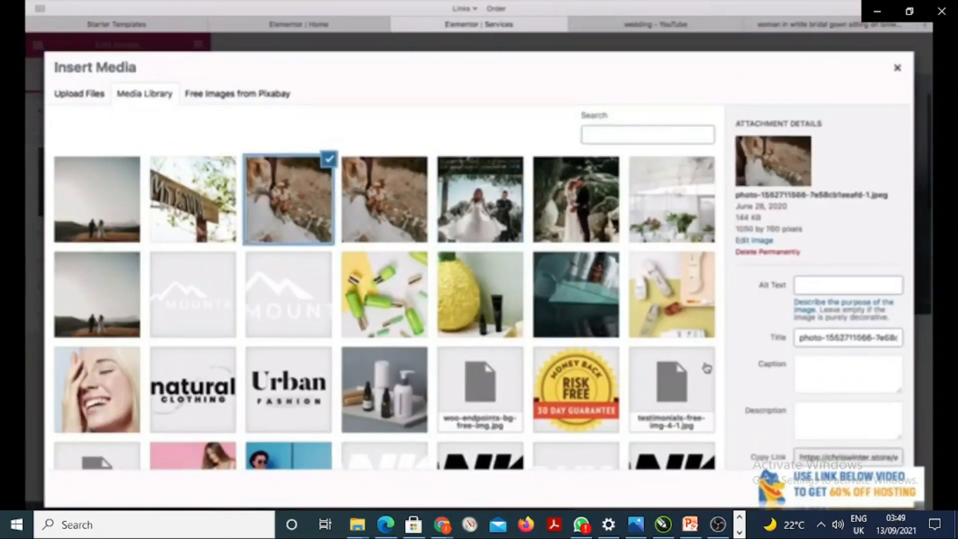
pyautogui.click(876, 488)
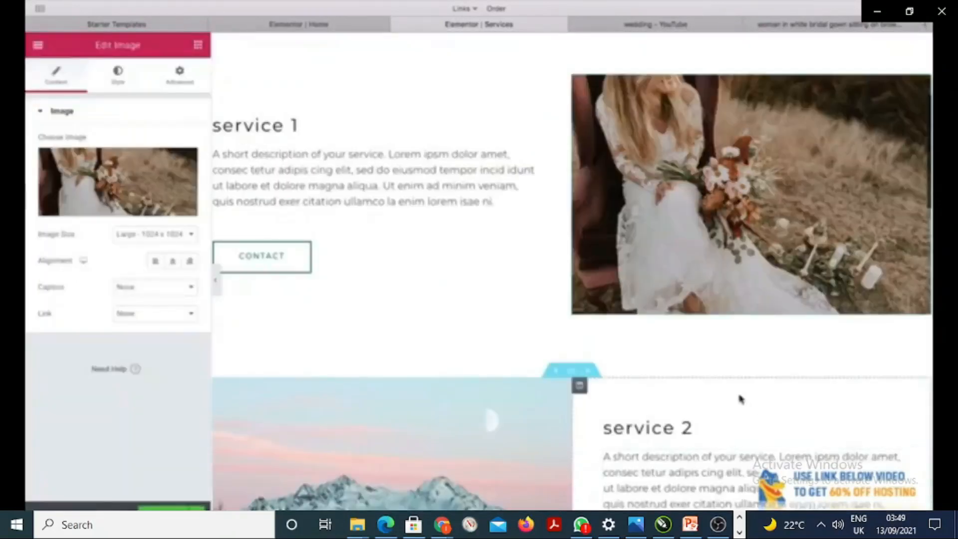
# Swap the service 2 mountain image for the couple walking on the hill photo.
pyautogui.scroll(-1, 741, 399)
pyautogui.scroll(-2, 741, 398)
pyautogui.rightClick(537, 334)
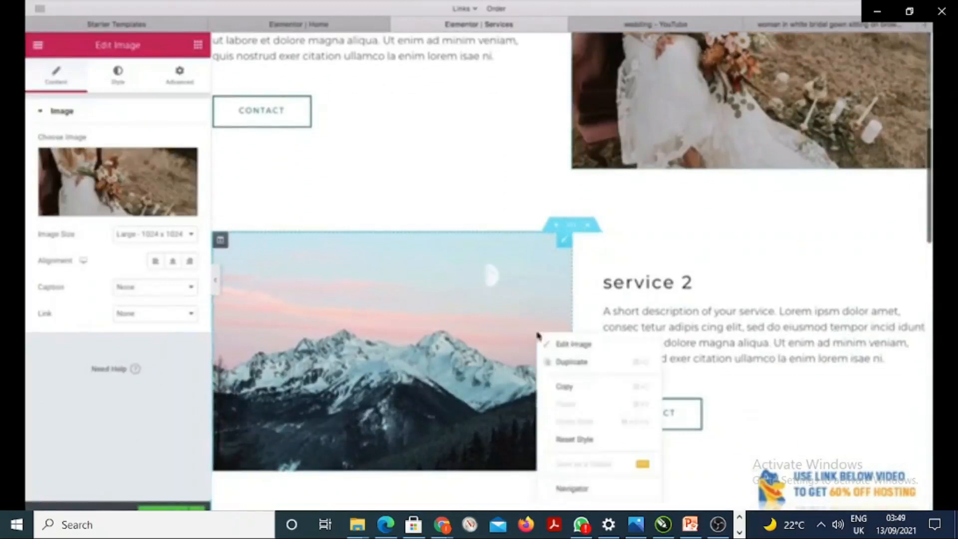
pyautogui.click(561, 345)
pyautogui.scroll(-2, 347, 313)
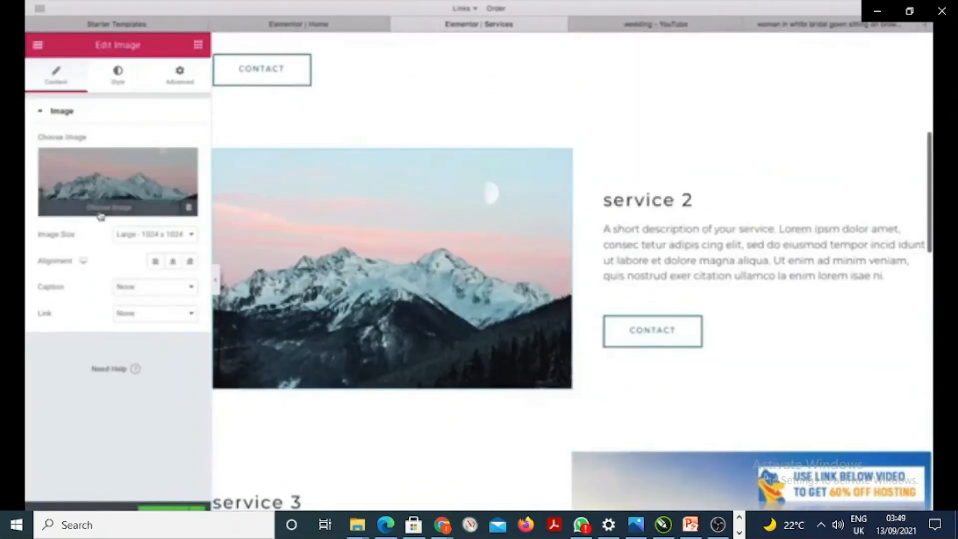
pyautogui.click(100, 216)
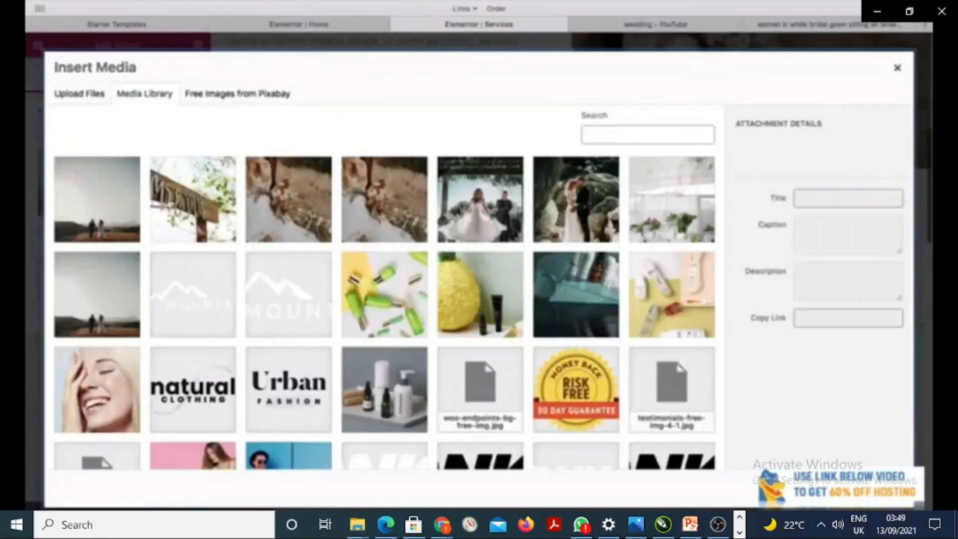
pyautogui.click(104, 275)
pyautogui.click(879, 491)
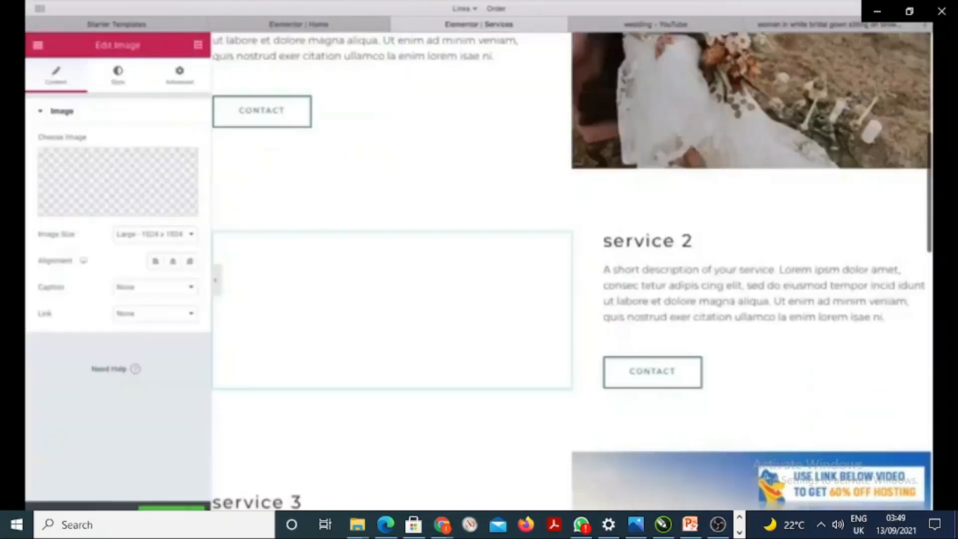
# Replace the service 3 sunset image with the Mr & Mrs wooden sign photo.
pyautogui.scroll(-5, 656, 377)
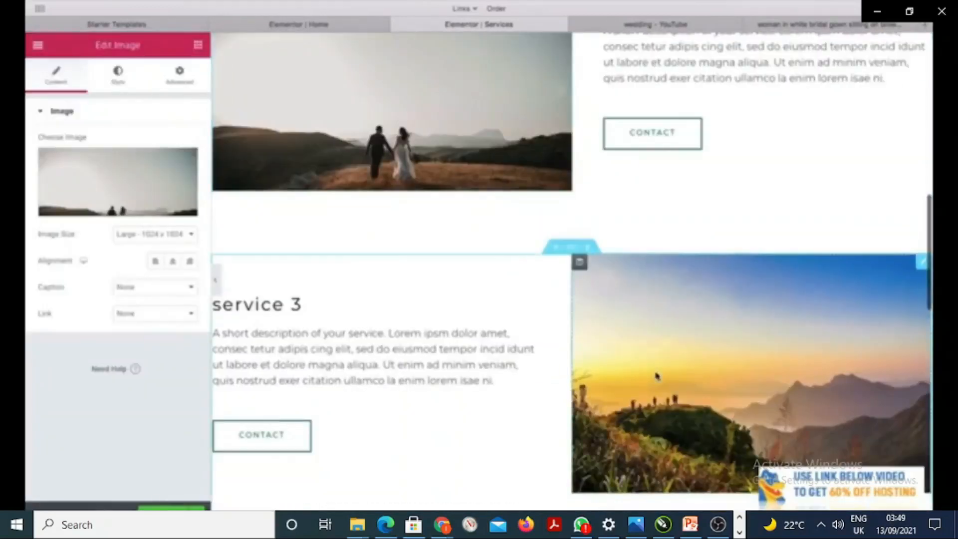
pyautogui.rightClick(657, 335)
pyautogui.click(690, 348)
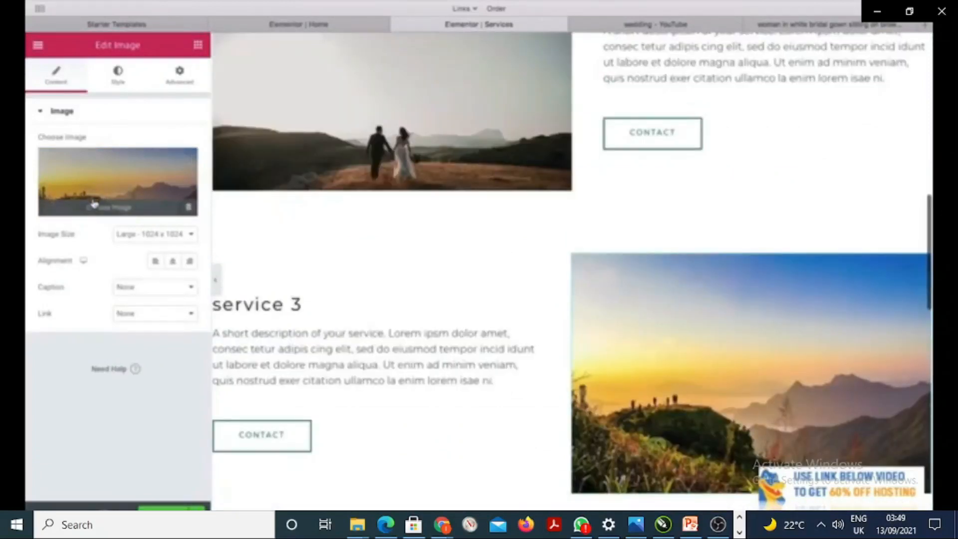
pyautogui.click(96, 205)
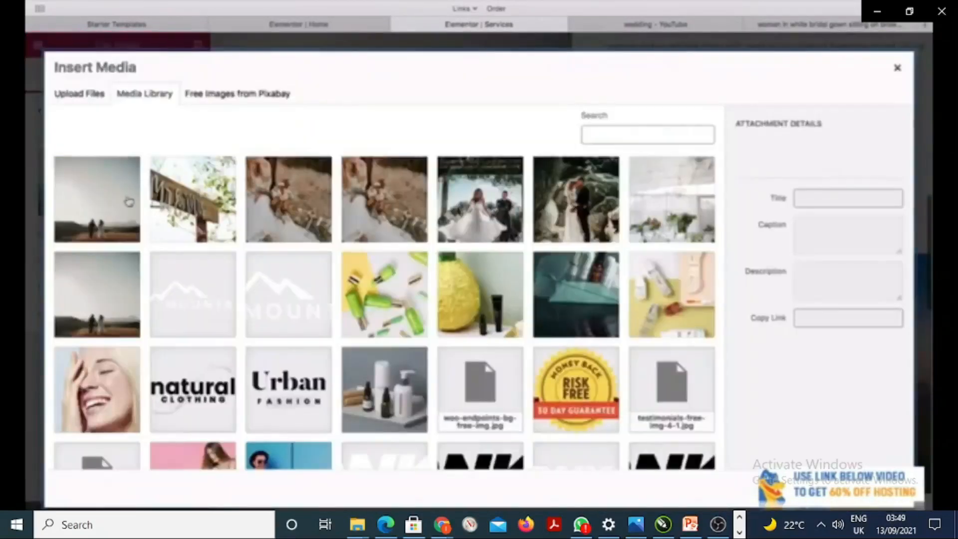
pyautogui.click(193, 199)
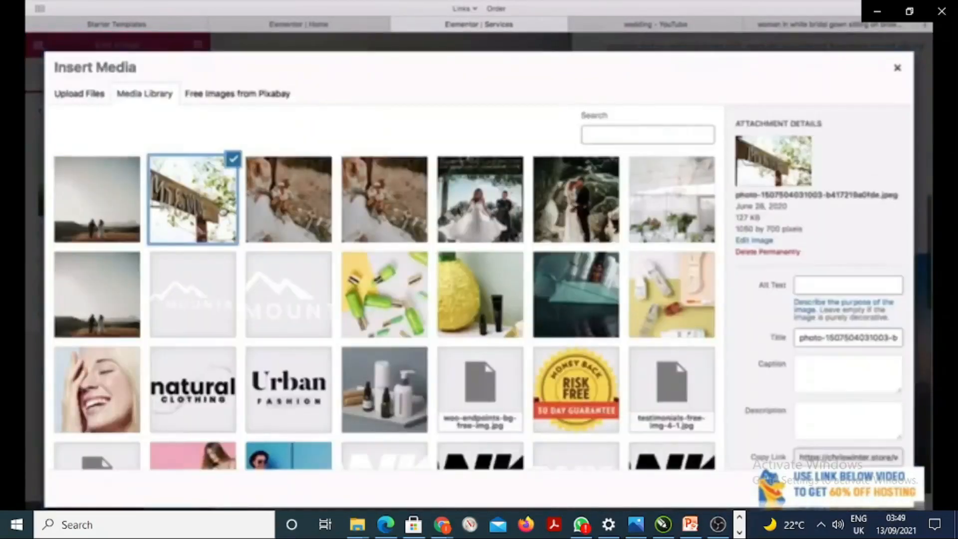
pyautogui.click(875, 488)
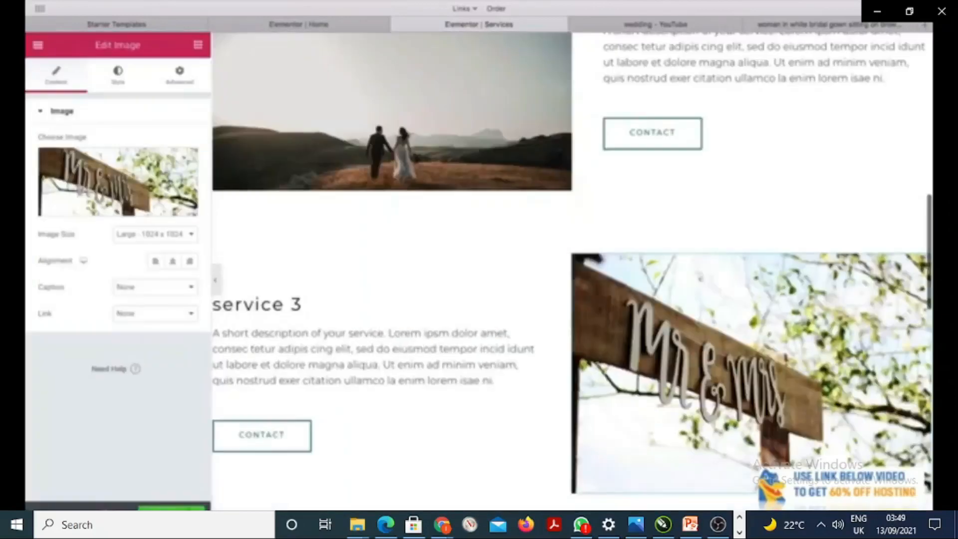
pyautogui.scroll(-6, 655, 378)
pyautogui.scroll(15, 655, 378)
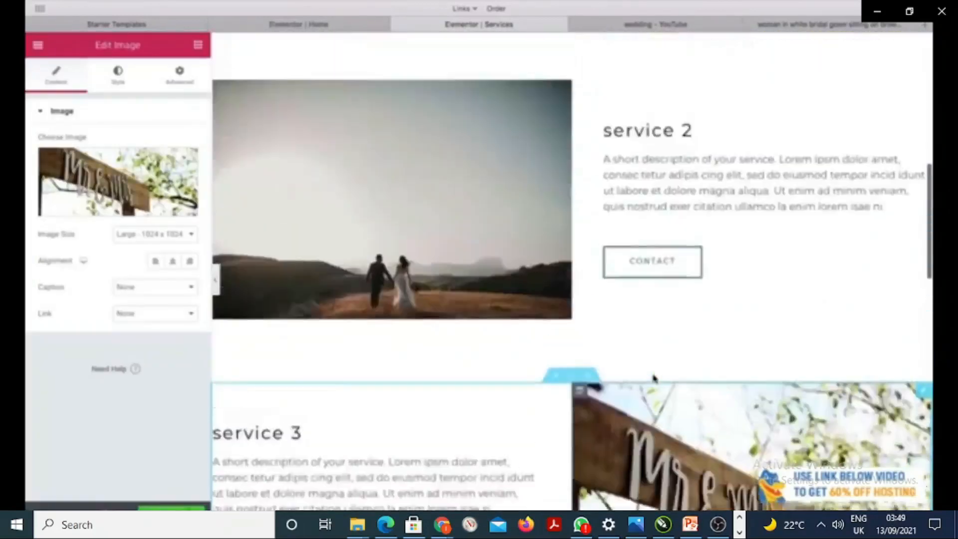
pyautogui.scroll(1, 563, 216)
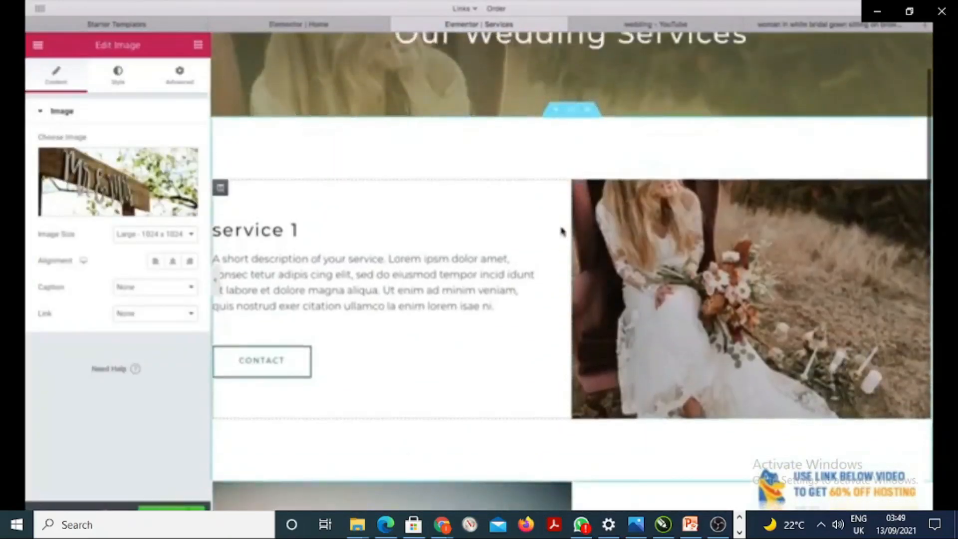
# Retitle the first service heading 'Wedding planning', fixing the typo.
pyautogui.tripleClick(257, 227)
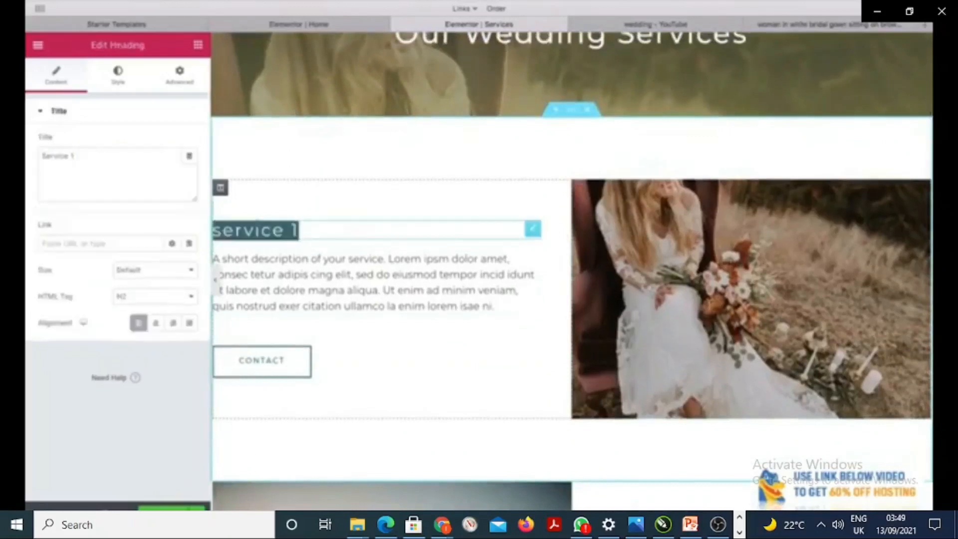
pyautogui.click(93, 165)
pyautogui.hotkey('ctrl', 'a')
pyautogui.write('W')
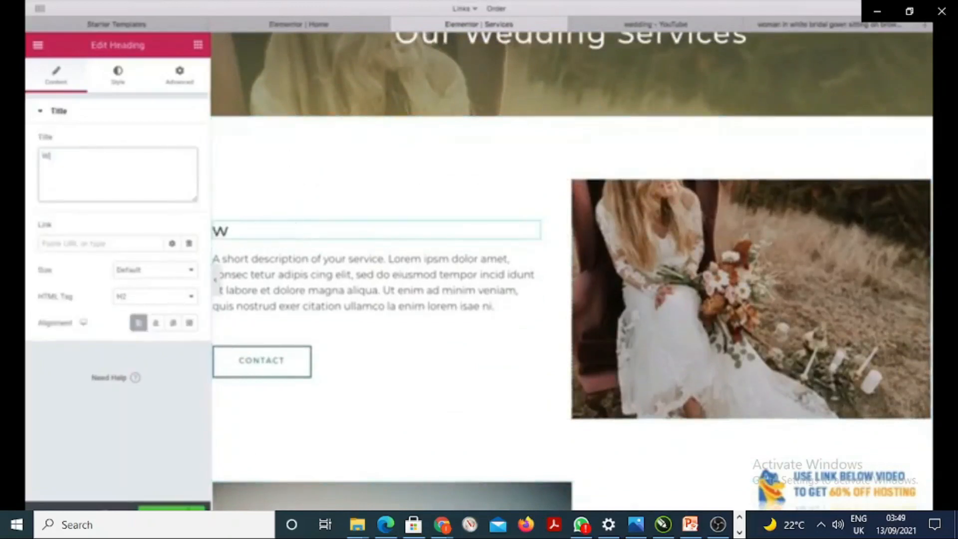
pyautogui.write('edding pr')
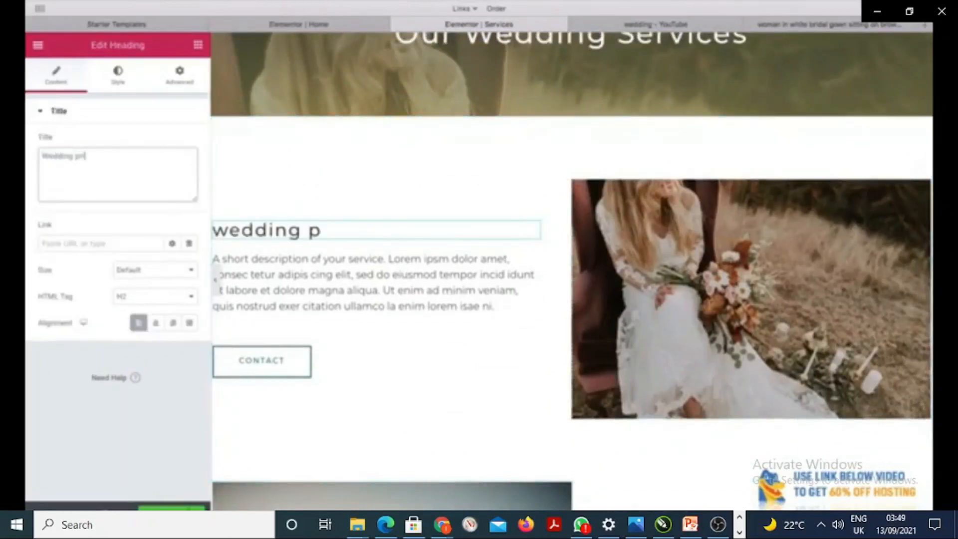
pyautogui.write('anning')
# Change the second service heading's title to 'photography'.
pyautogui.scroll(-4, 488, 319)
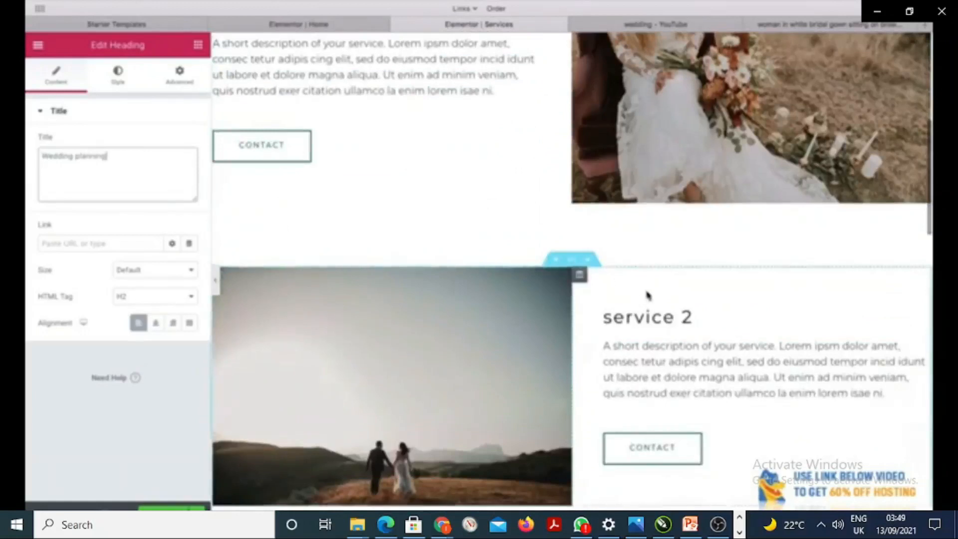
pyautogui.click(691, 317)
pyautogui.doubleClick(146, 176)
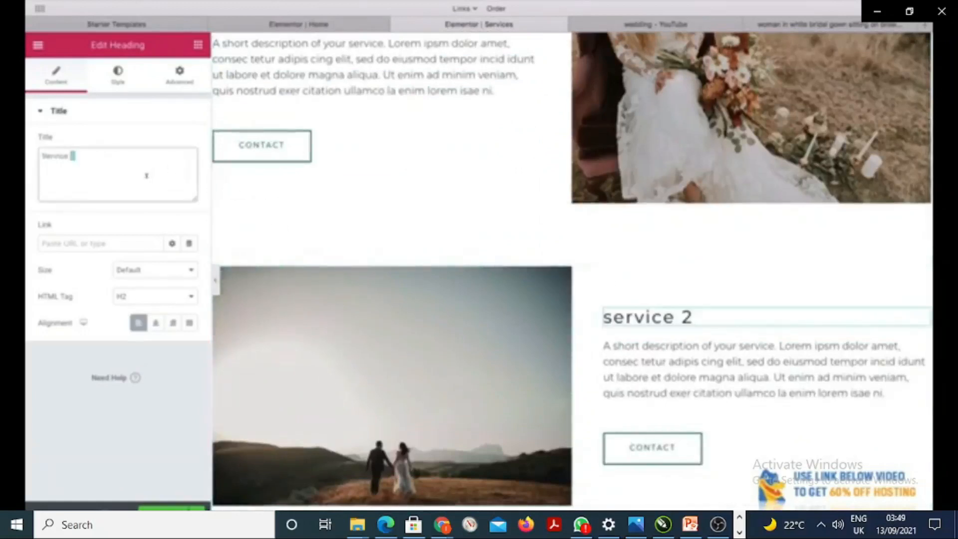
pyautogui.tripleClick(146, 176)
pyautogui.write('photograp')
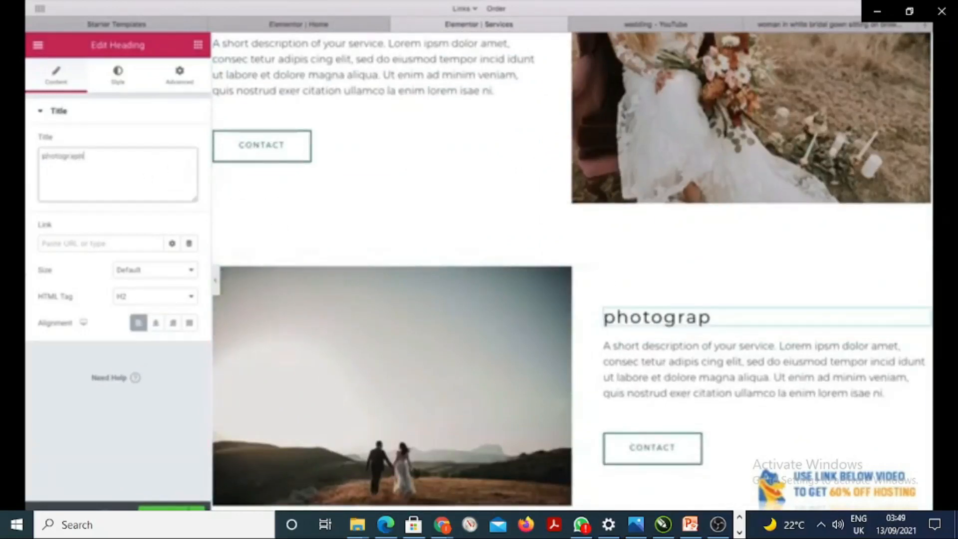
pyautogui.write('hy')
# Replace the third service heading's title with 'videography'.
pyautogui.scroll(-5, 368, 248)
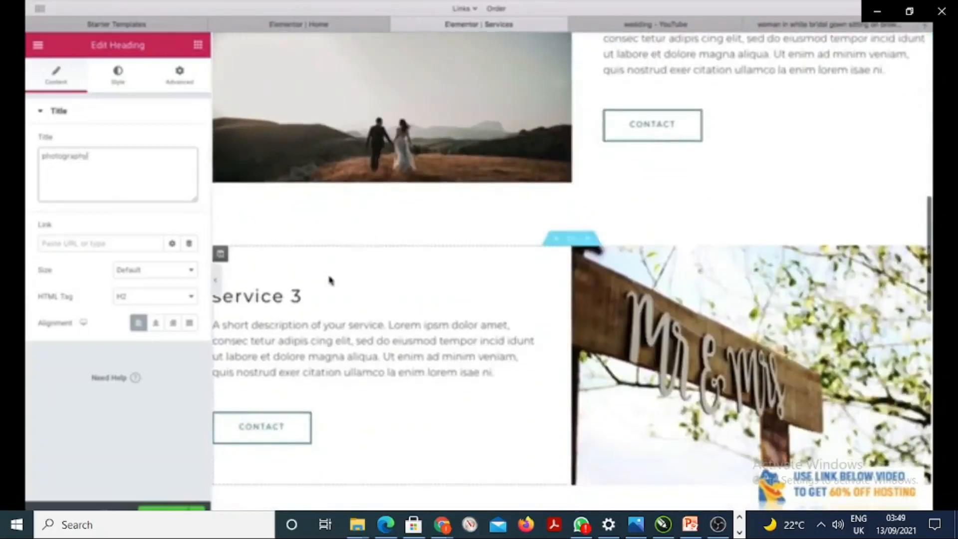
pyautogui.tripleClick(319, 294)
pyautogui.click(103, 171)
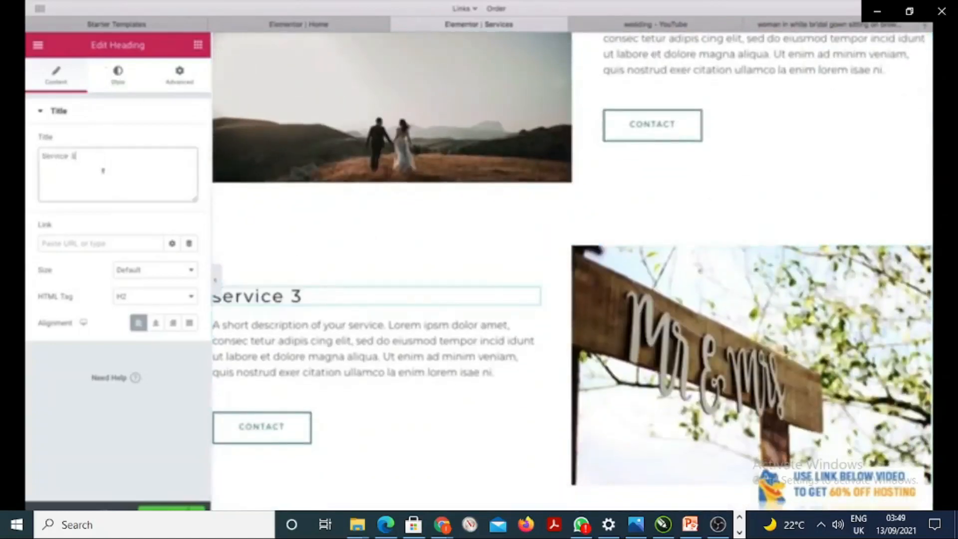
pyautogui.tripleClick(103, 171)
pyautogui.write('video')
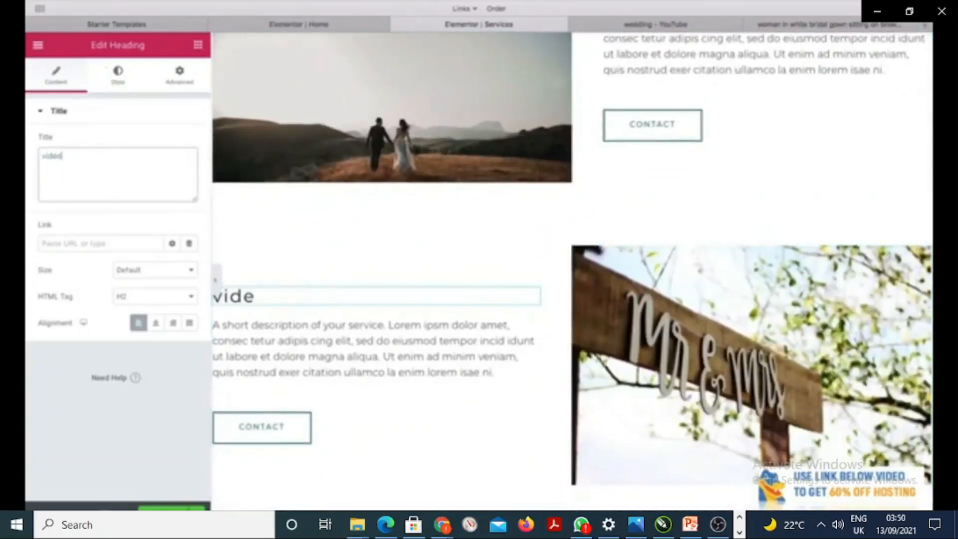
pyautogui.write('graphy')
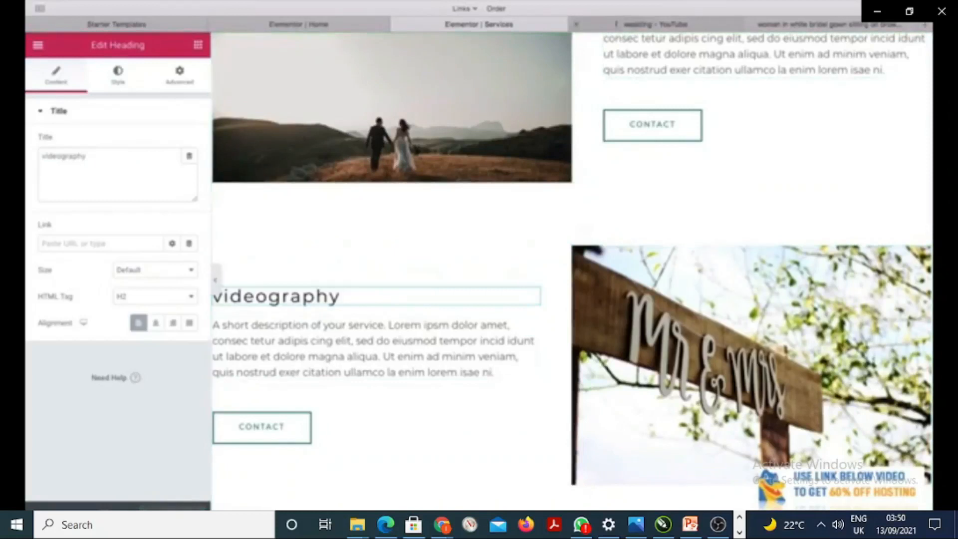
# View the live Services page, scroll through it and toggle the first FAQ answer.
pyautogui.click(615, 25)
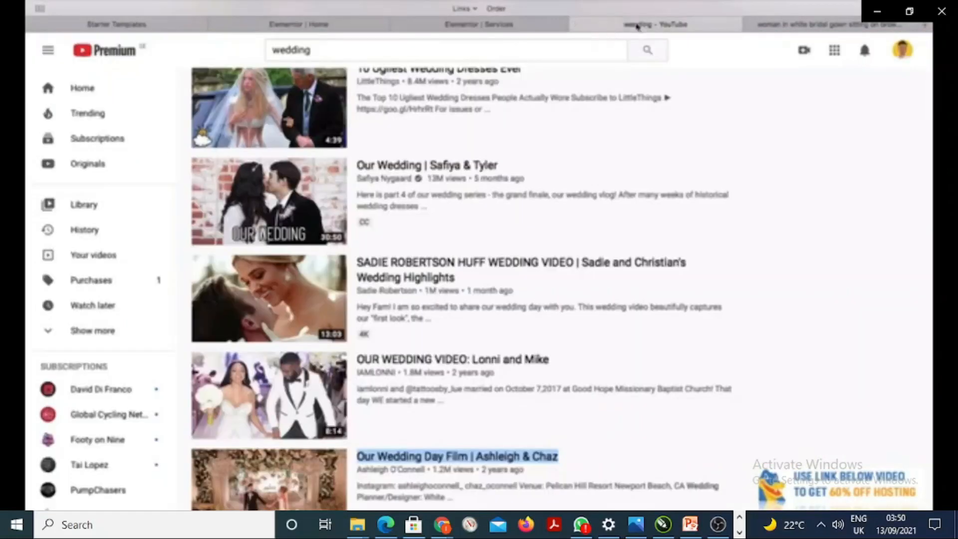
pyautogui.click(470, 25)
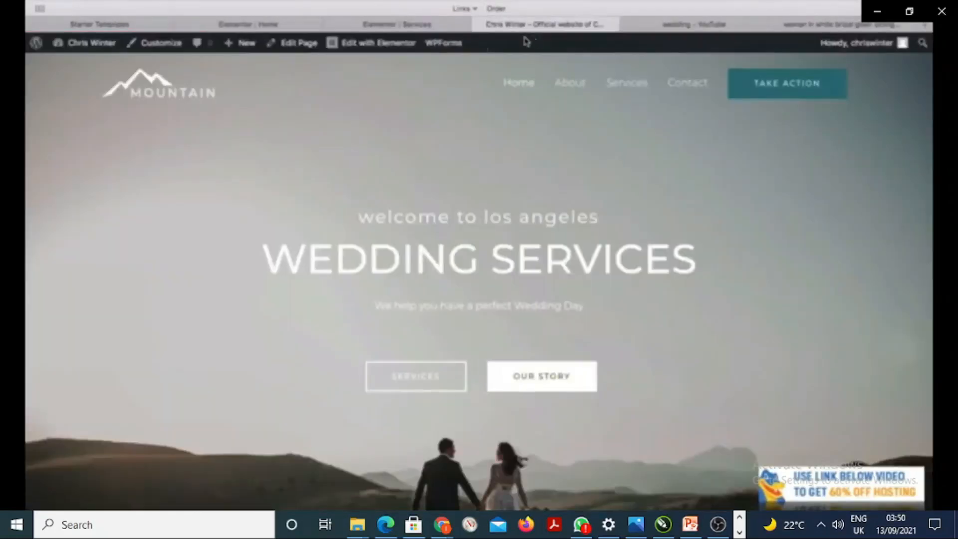
pyautogui.click(617, 88)
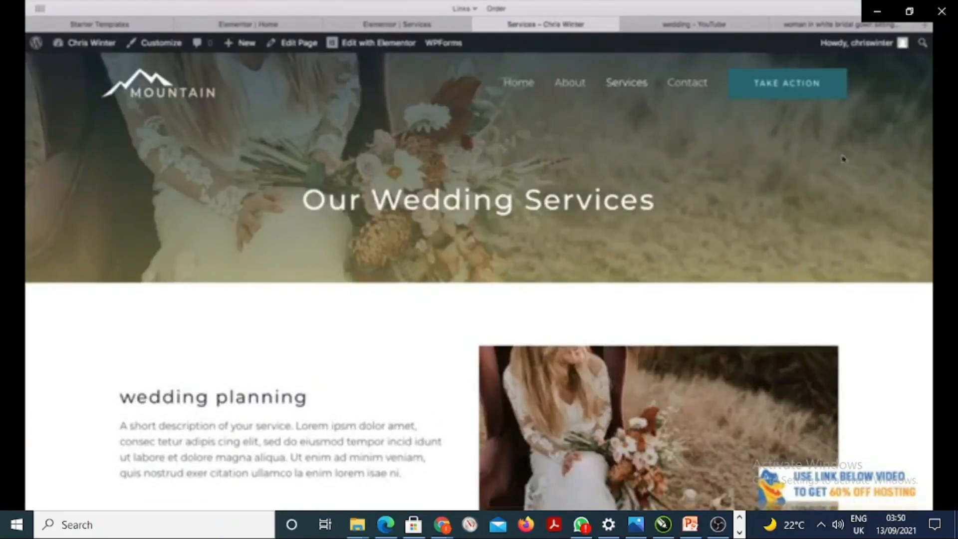
pyautogui.scroll(-1, 854, 217)
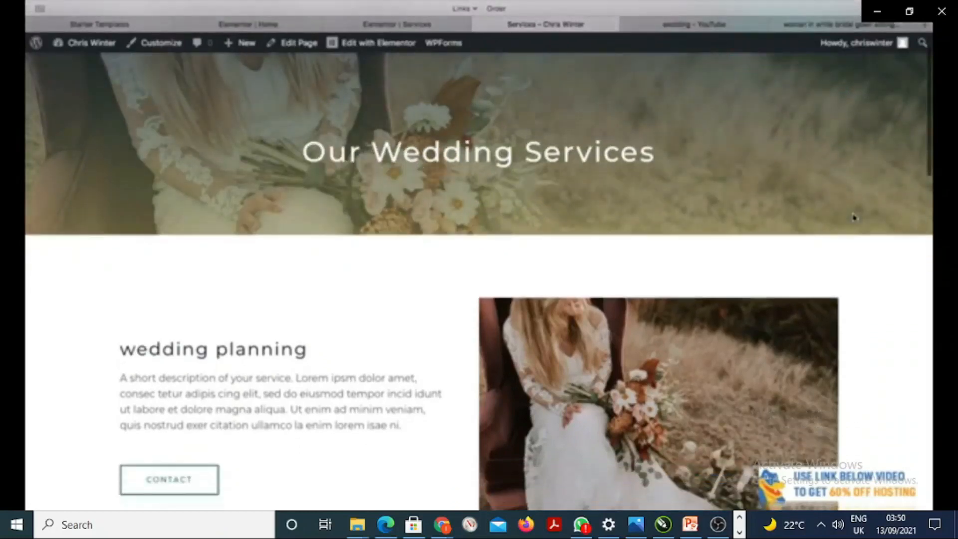
pyautogui.scroll(-2, 854, 217)
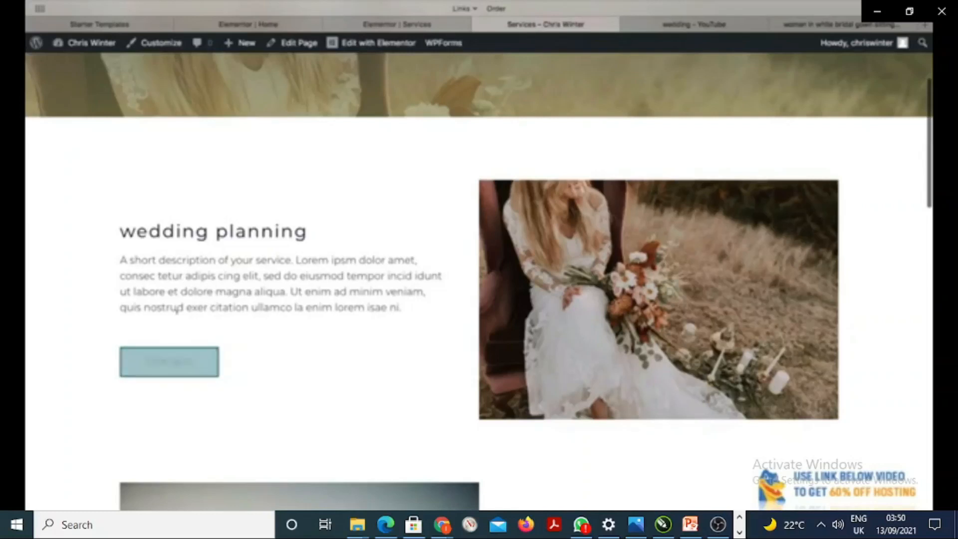
pyautogui.scroll(-3, 309, 367)
pyautogui.scroll(-3, 309, 369)
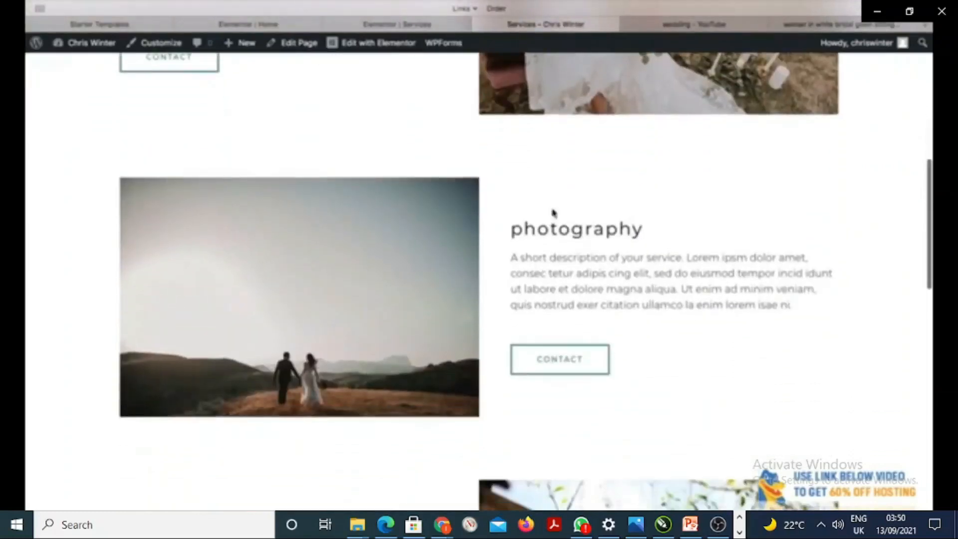
pyautogui.scroll(-6, 593, 211)
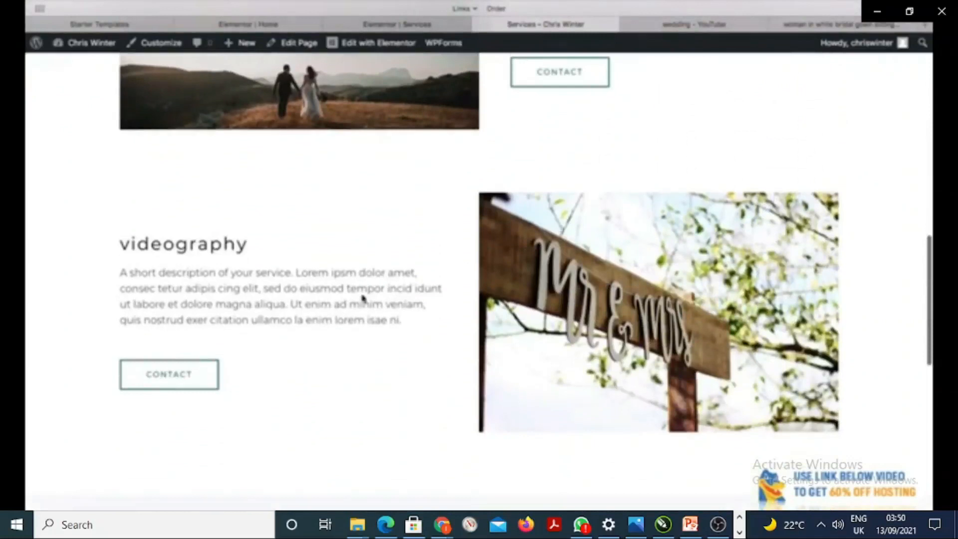
pyautogui.scroll(-6, 363, 299)
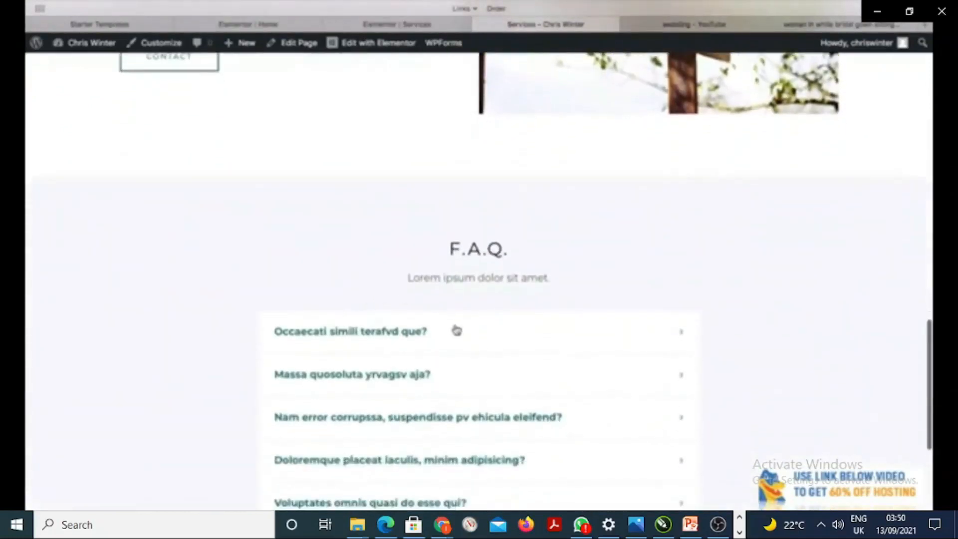
pyautogui.click(457, 330)
pyautogui.click(468, 334)
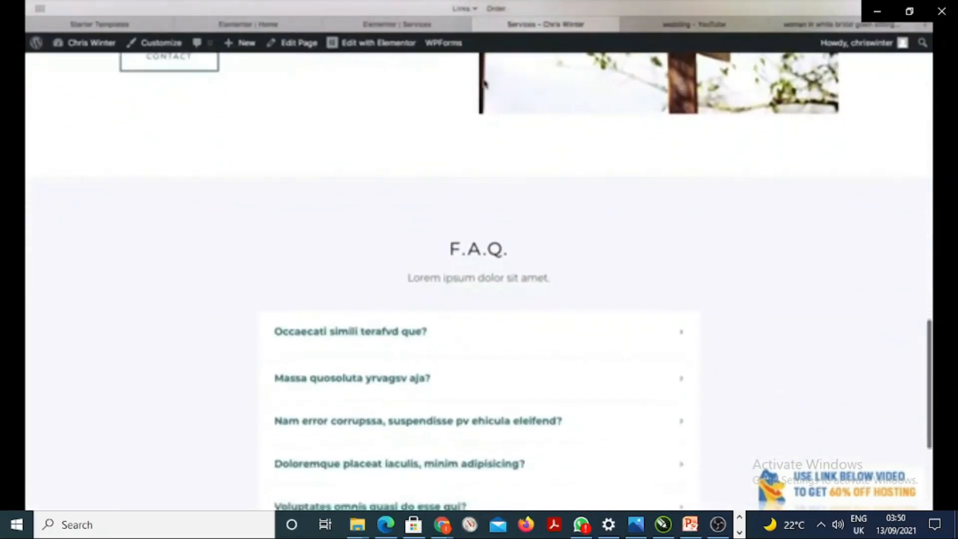
# Navigate from the live Services page to the Contact page via the site menu.
pyautogui.click(424, 28)
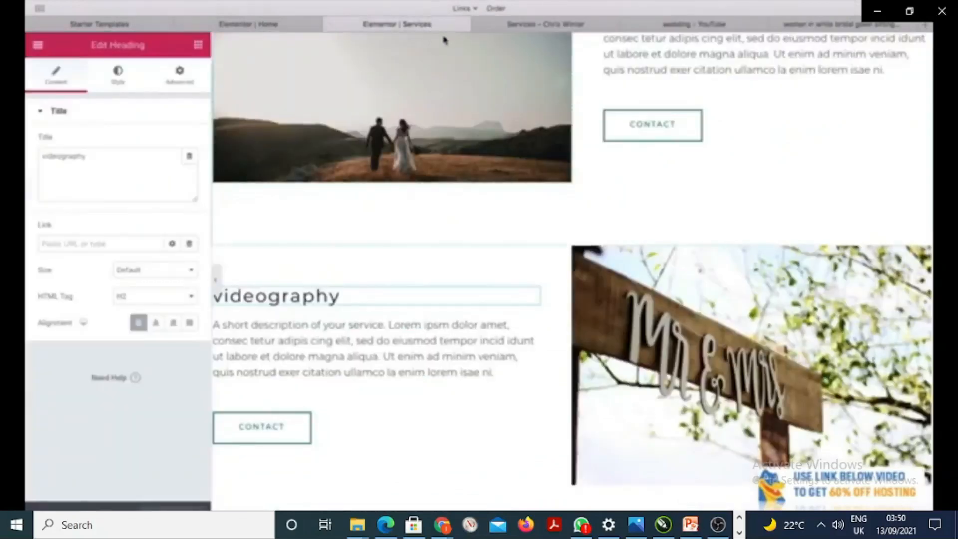
pyautogui.scroll(10, 503, 193)
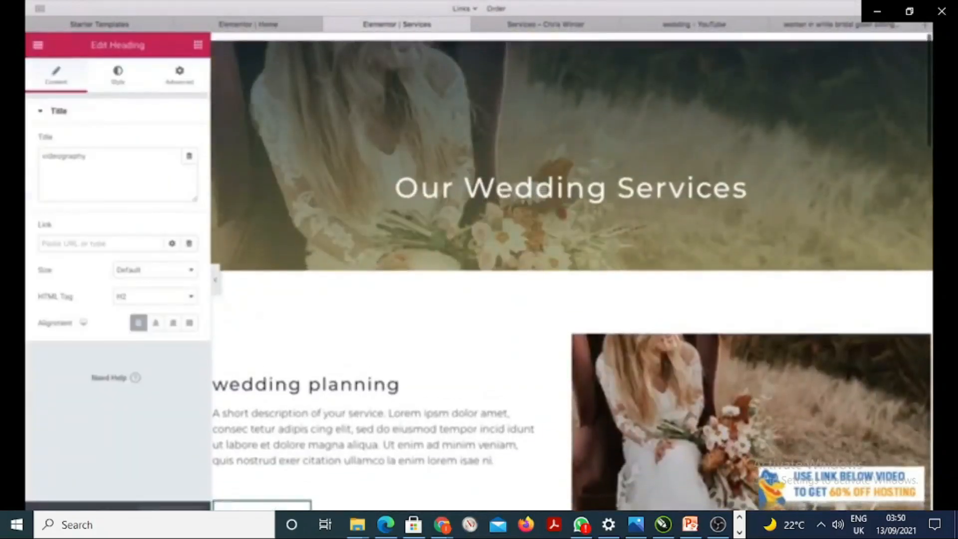
pyautogui.click(562, 22)
pyautogui.scroll(15, 738, 50)
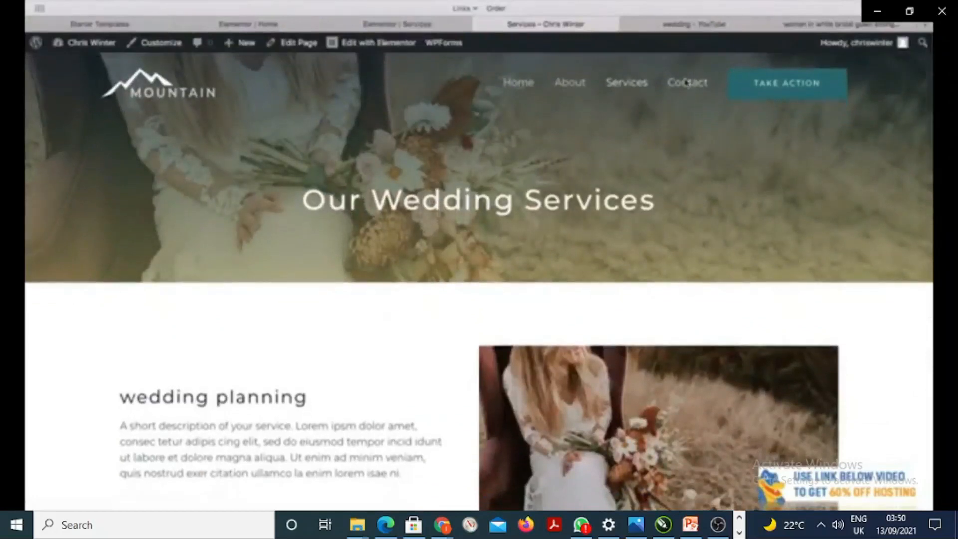
pyautogui.click(686, 83)
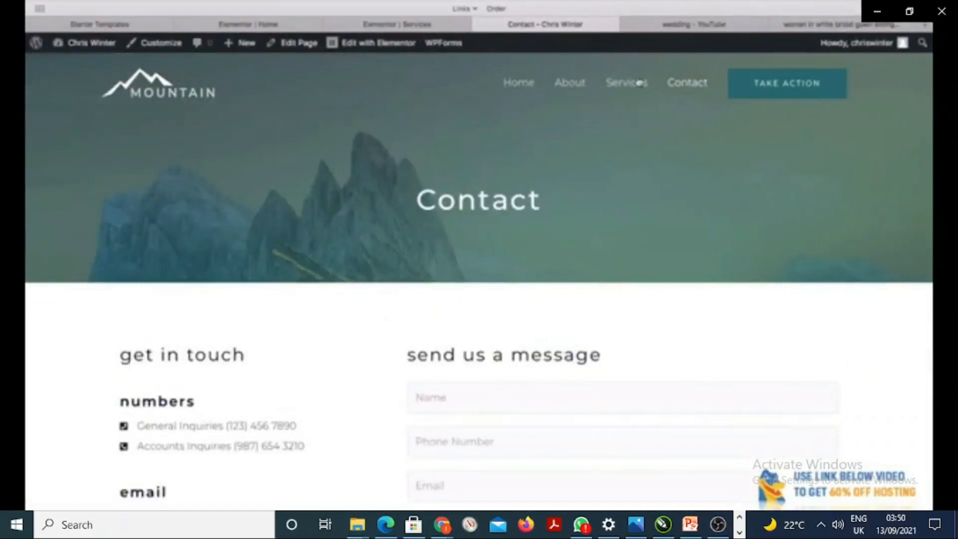
# Edit the Contact page in Elementor and give its header section the wooden Mr & Mrs sign background.
pyautogui.click(372, 48)
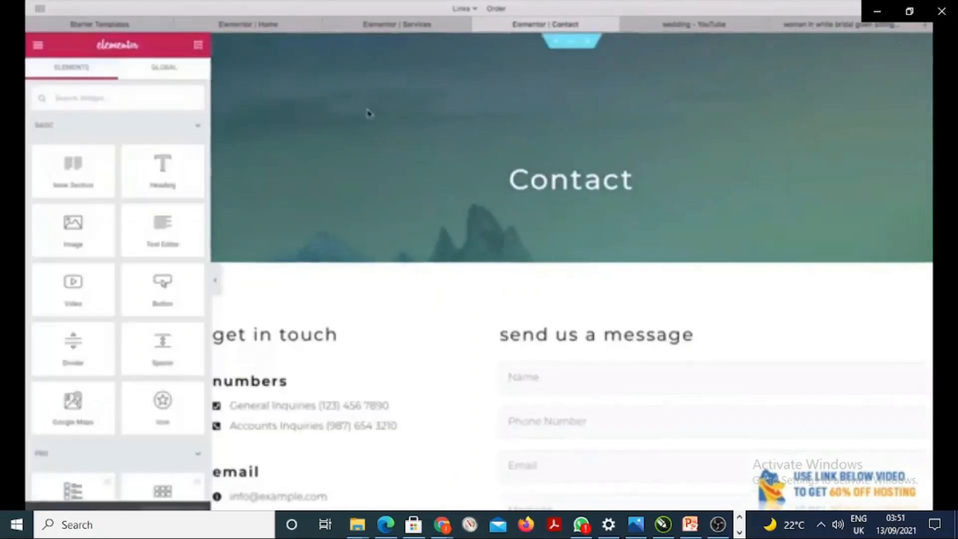
pyautogui.rightClick(368, 110)
pyautogui.click(391, 124)
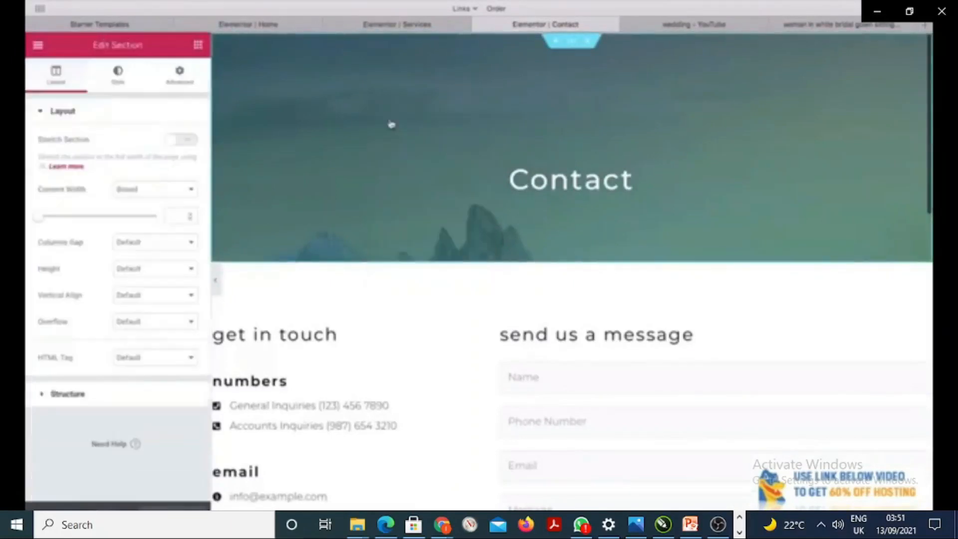
pyautogui.click(124, 90)
pyautogui.click(97, 295)
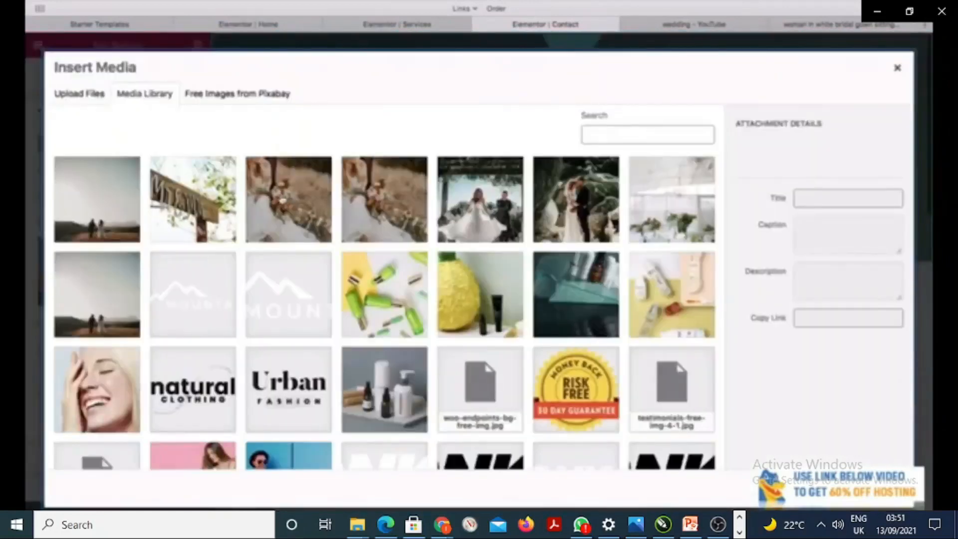
pyautogui.click(220, 205)
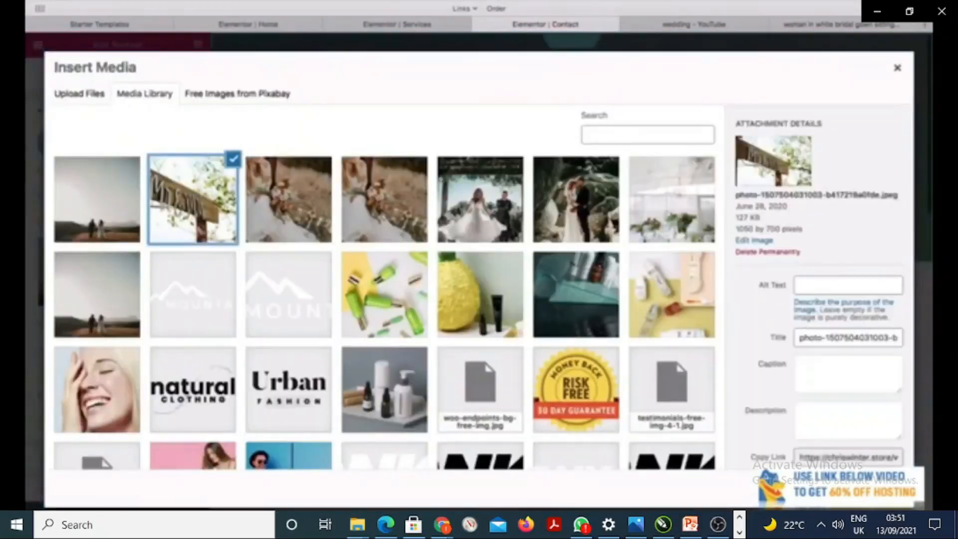
pyautogui.click(872, 489)
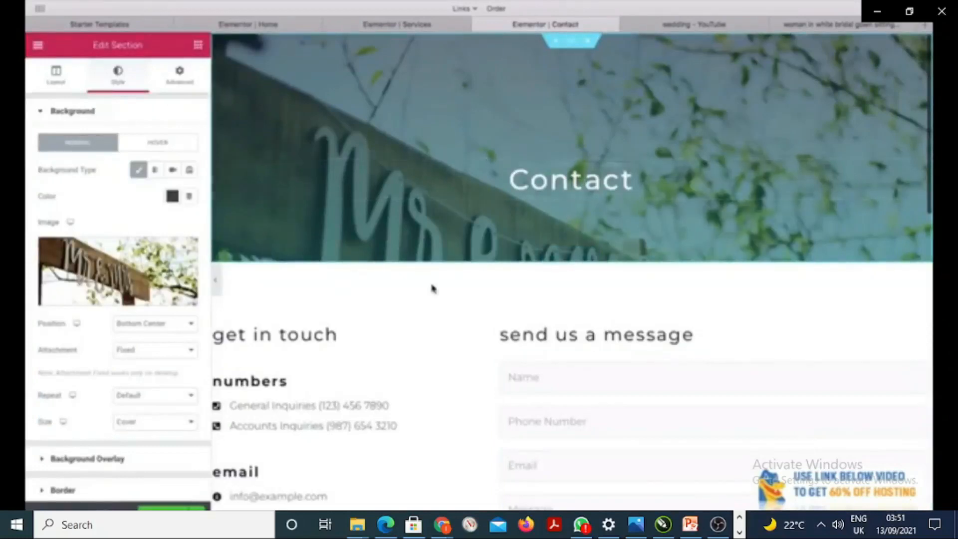
pyautogui.scroll(-1, 444, 315)
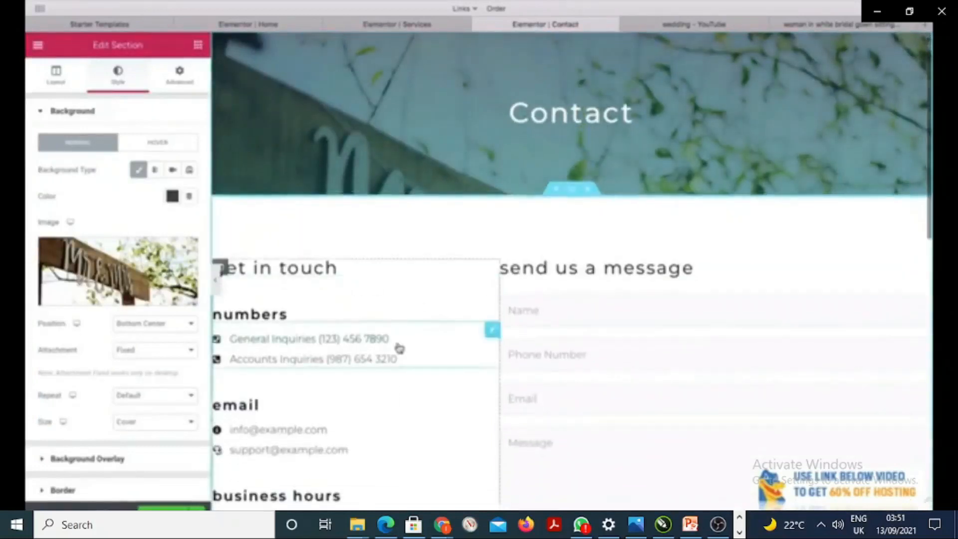
pyautogui.scroll(-8, 399, 348)
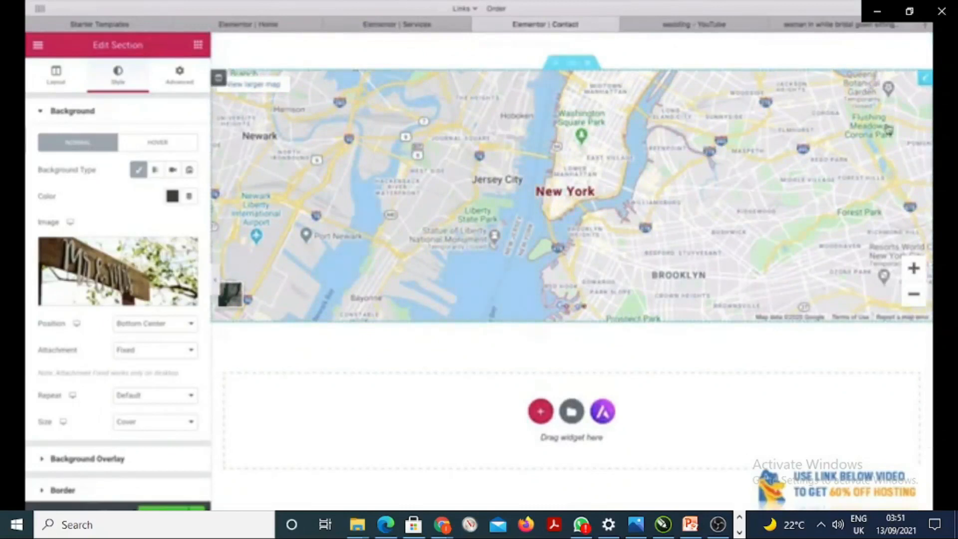
# Change the Google Maps widget's location from New York to Los Angeles.
pyautogui.click(925, 79)
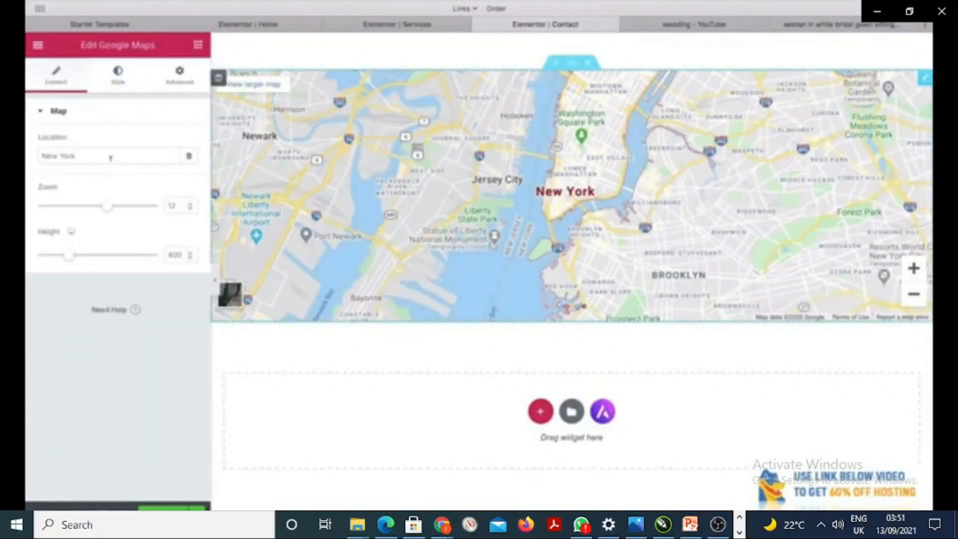
pyautogui.moveTo(110, 157); pyautogui.dragTo(28, 160)
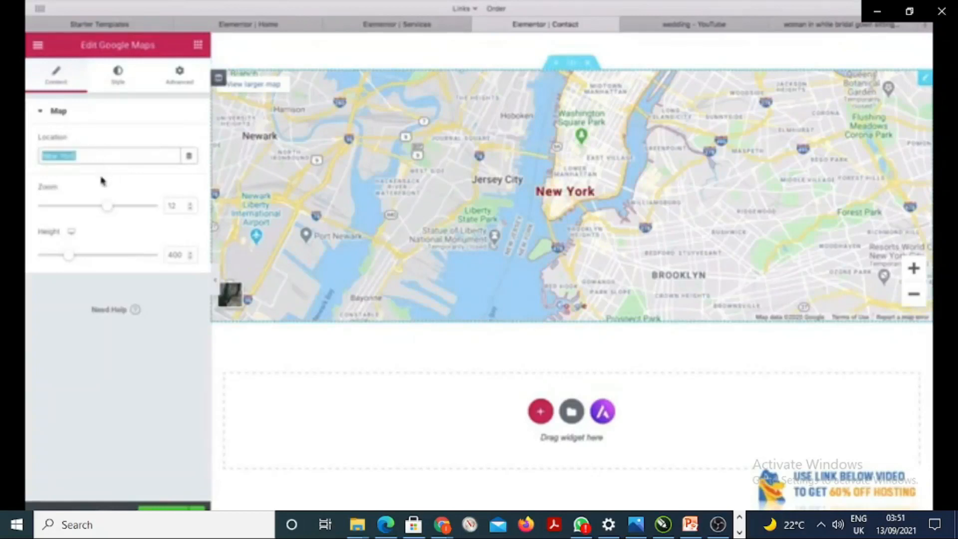
pyautogui.write('Los A')
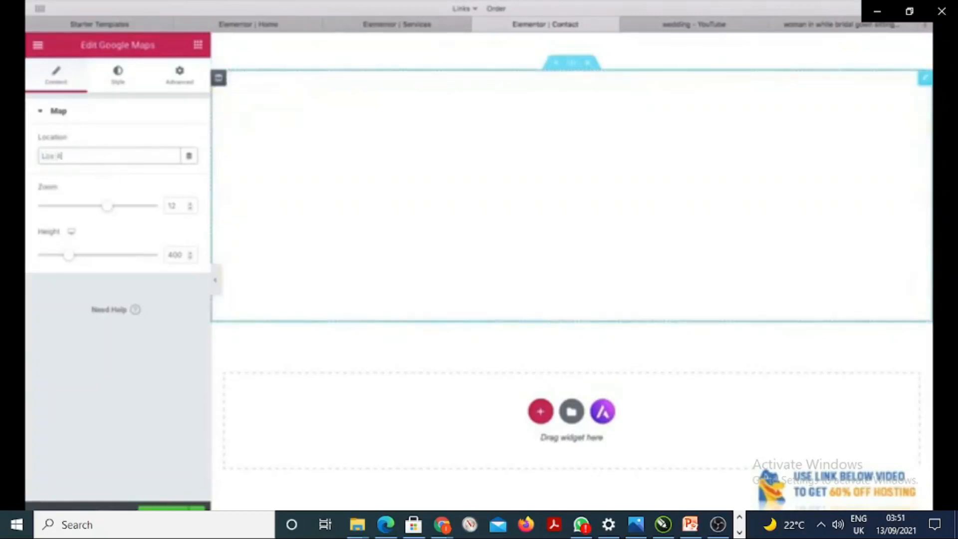
pyautogui.write('ngeles')
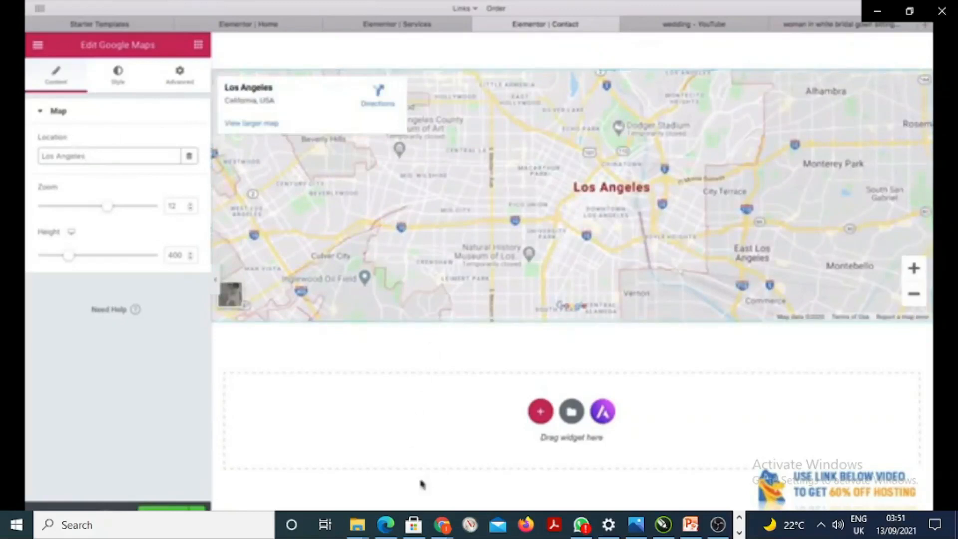
pyautogui.moveTo(583, 206); pyautogui.dragTo(527, 206)
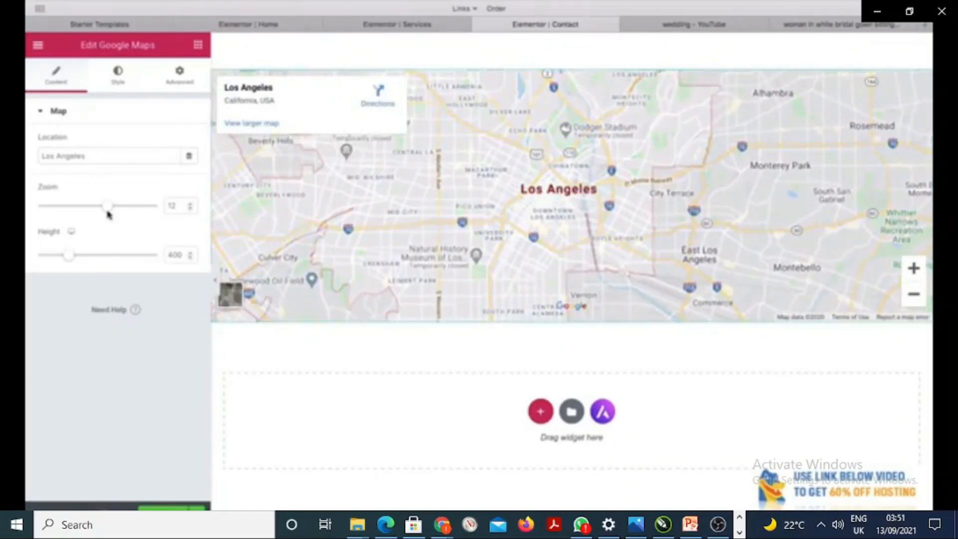
# Set the map's zoom level to 15 and look over its style and layout options.
pyautogui.moveTo(108, 209); pyautogui.dragTo(92, 209)
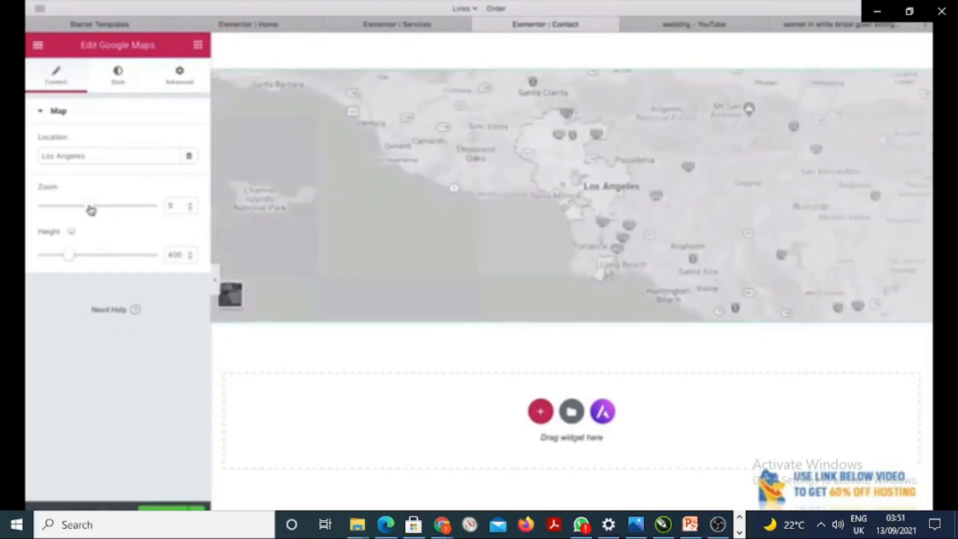
pyautogui.moveTo(89, 208); pyautogui.dragTo(130, 210)
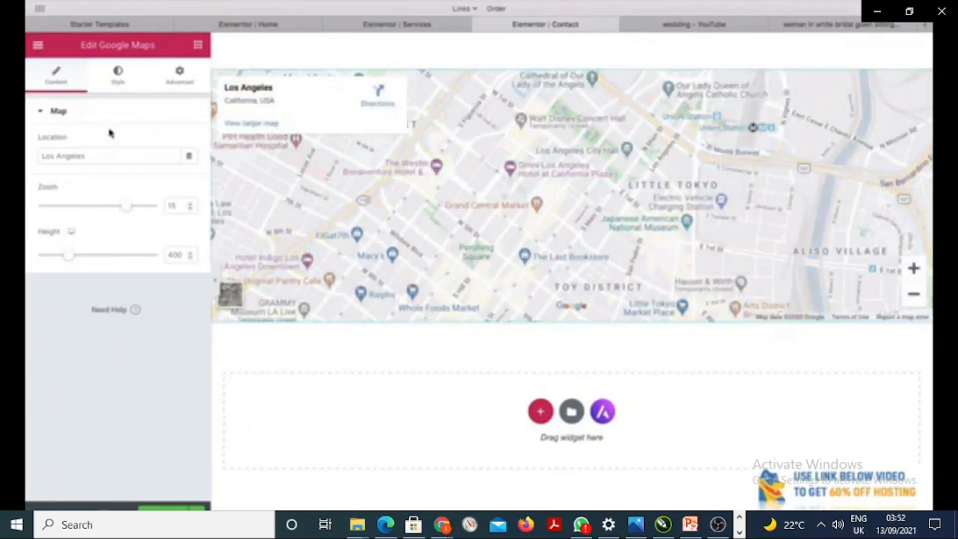
pyautogui.click(113, 85)
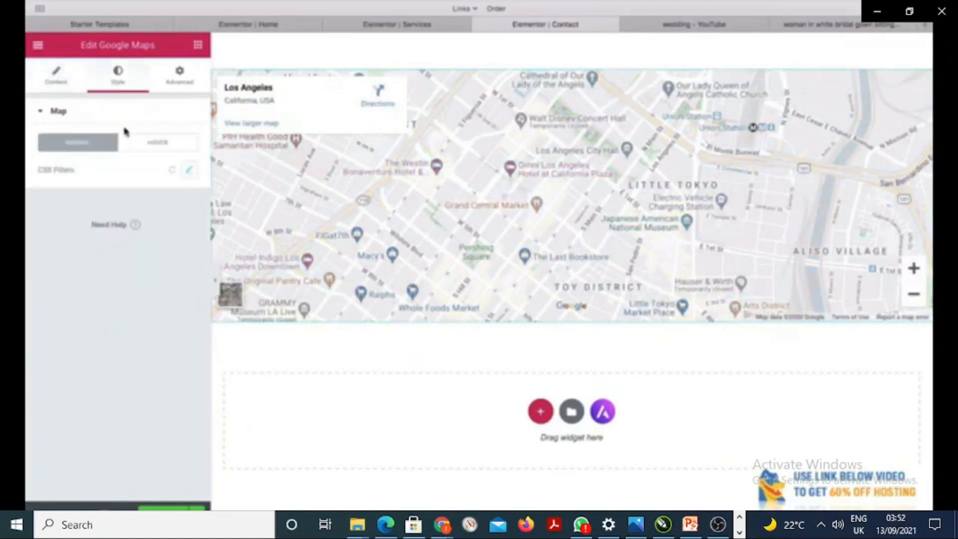
pyautogui.click(165, 84)
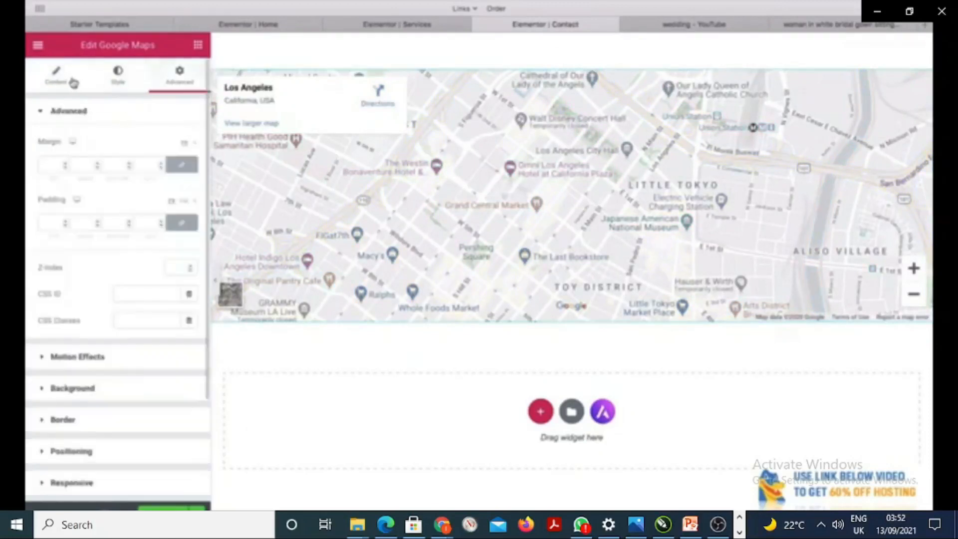
pyautogui.click(68, 81)
pyautogui.scroll(5, 509, 357)
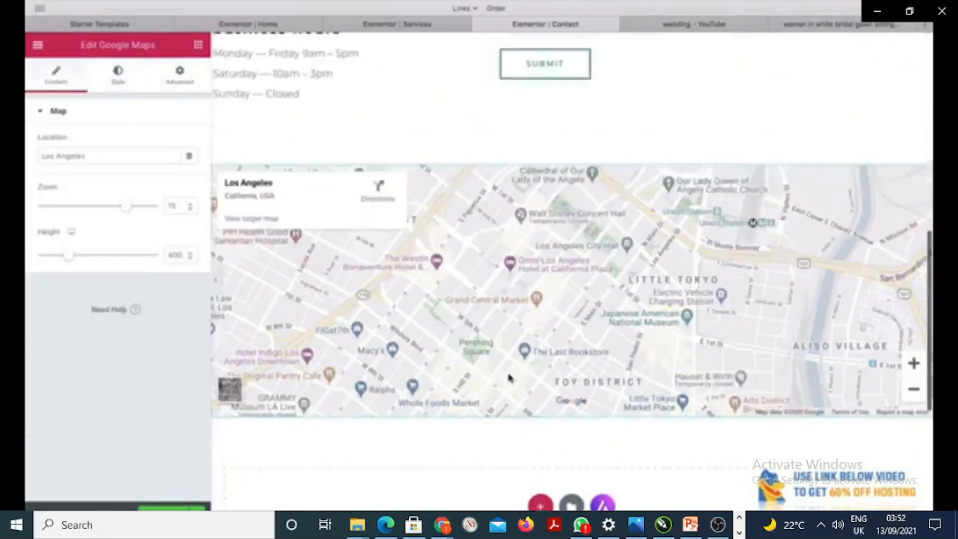
pyautogui.scroll(4, 526, 291)
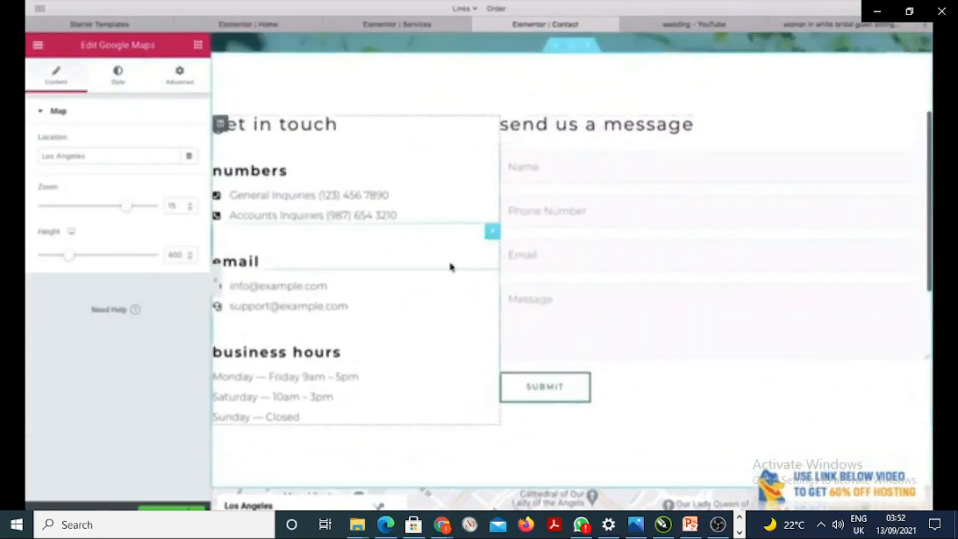
pyautogui.scroll(4, 439, 254)
# Scroll through the published home page's service cards and contact banner down to the gallery.
pyautogui.click(575, 361)
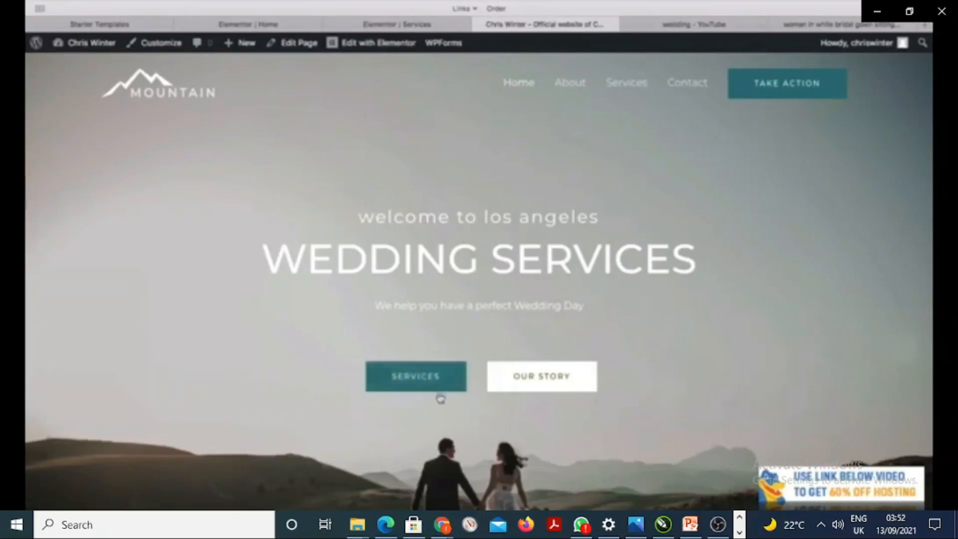
pyautogui.scroll(-7, 538, 245)
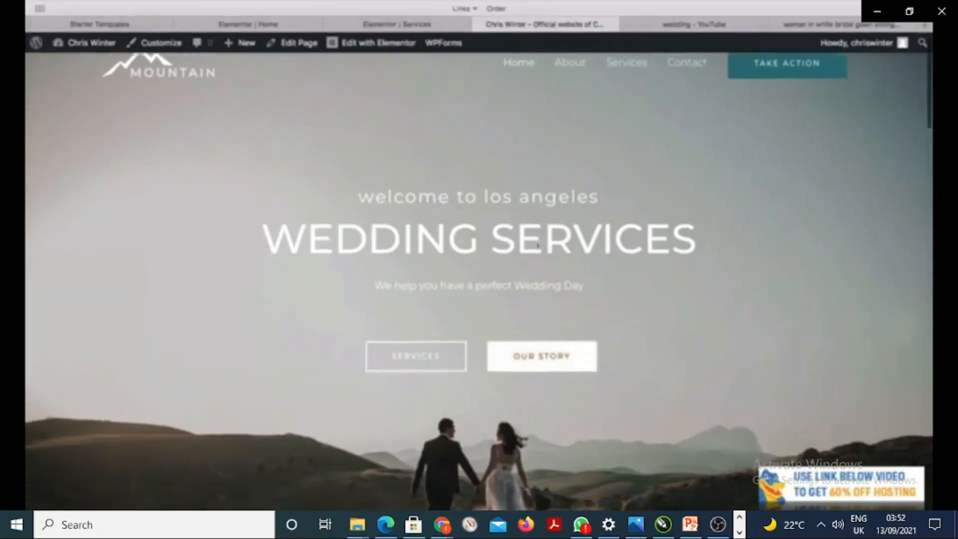
pyautogui.scroll(-2, 538, 248)
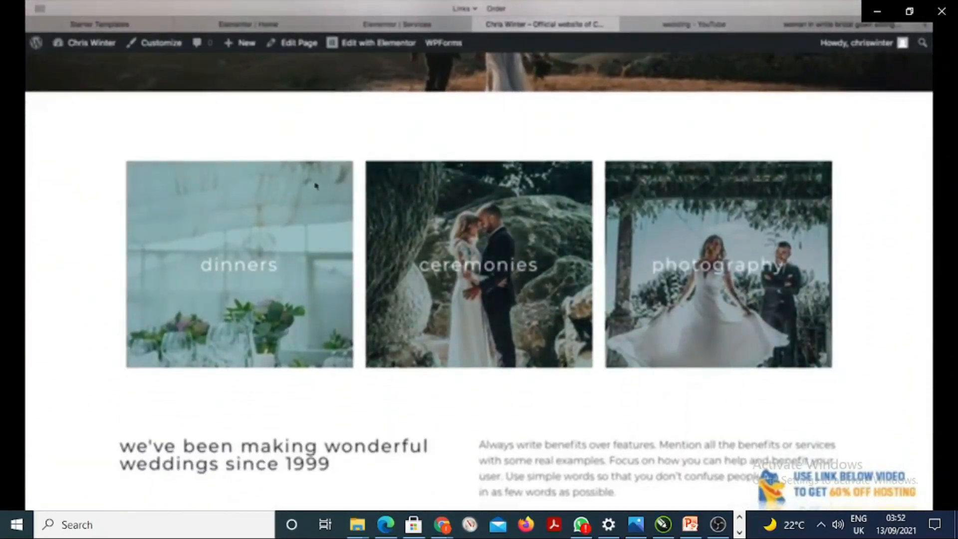
pyautogui.scroll(1, 379, 274)
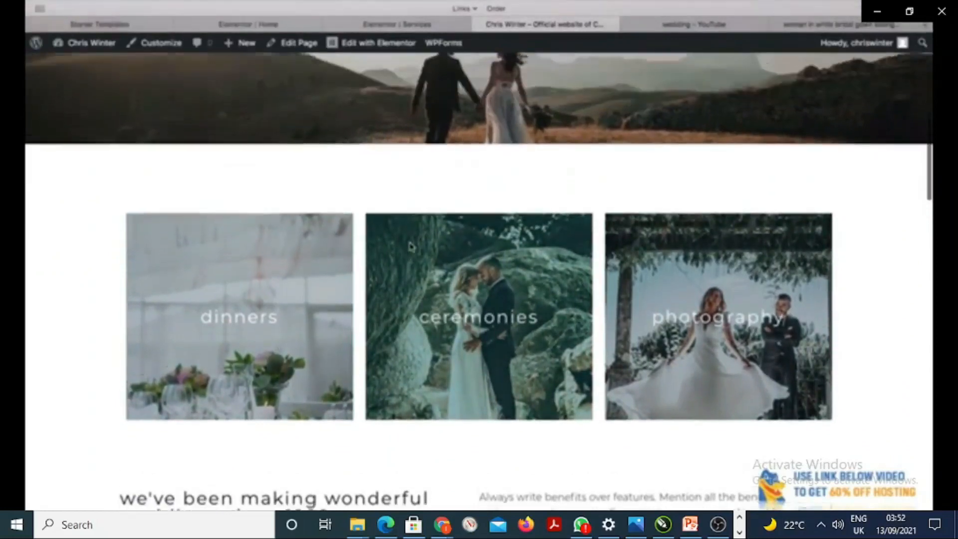
pyautogui.scroll(-2, 404, 265)
pyautogui.scroll(1, 404, 266)
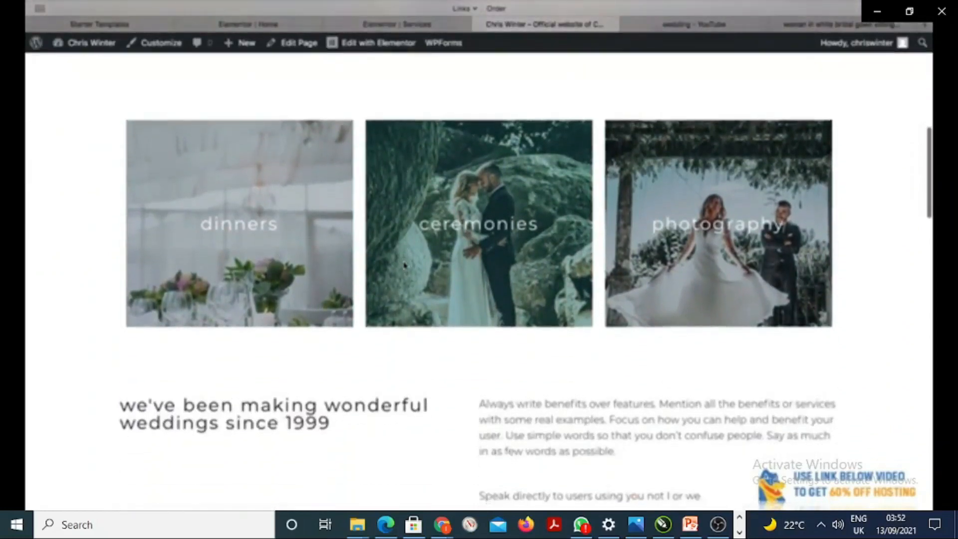
pyautogui.scroll(-1, 405, 266)
pyautogui.scroll(-1, 404, 265)
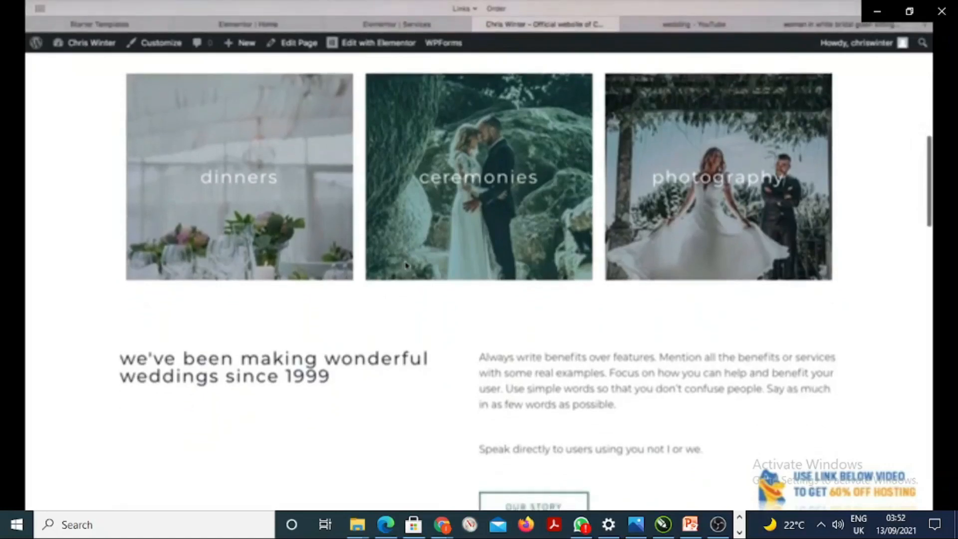
pyautogui.scroll(-2, 381, 414)
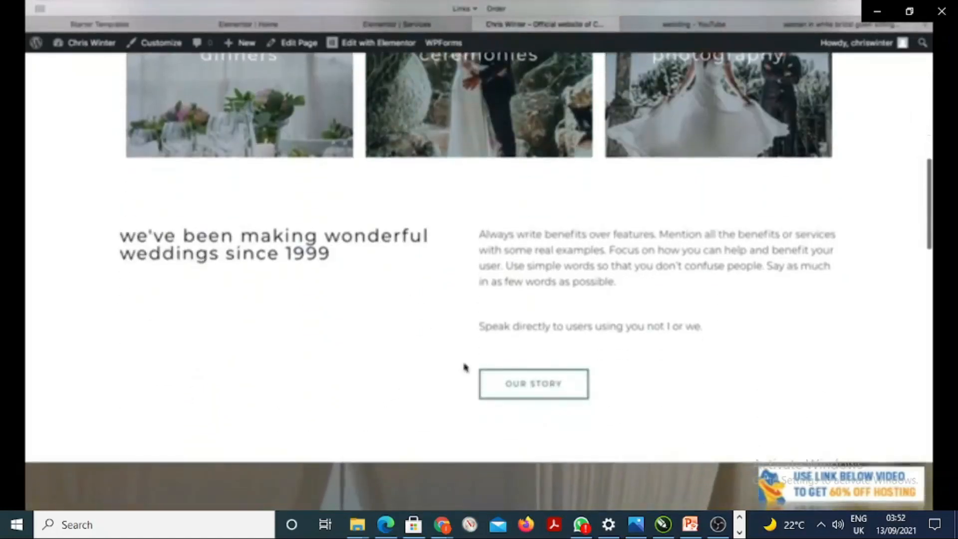
pyautogui.scroll(-6, 428, 321)
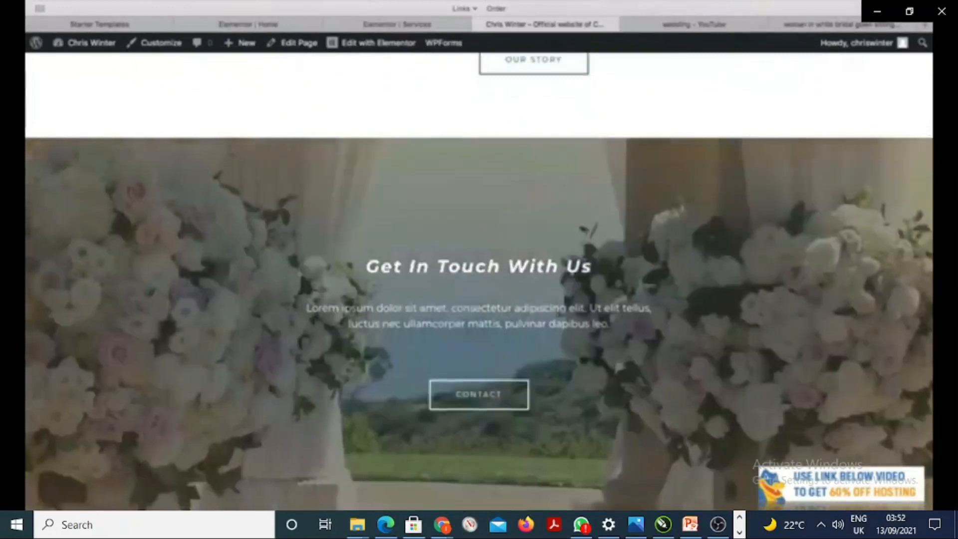
pyautogui.scroll(-1, 572, 336)
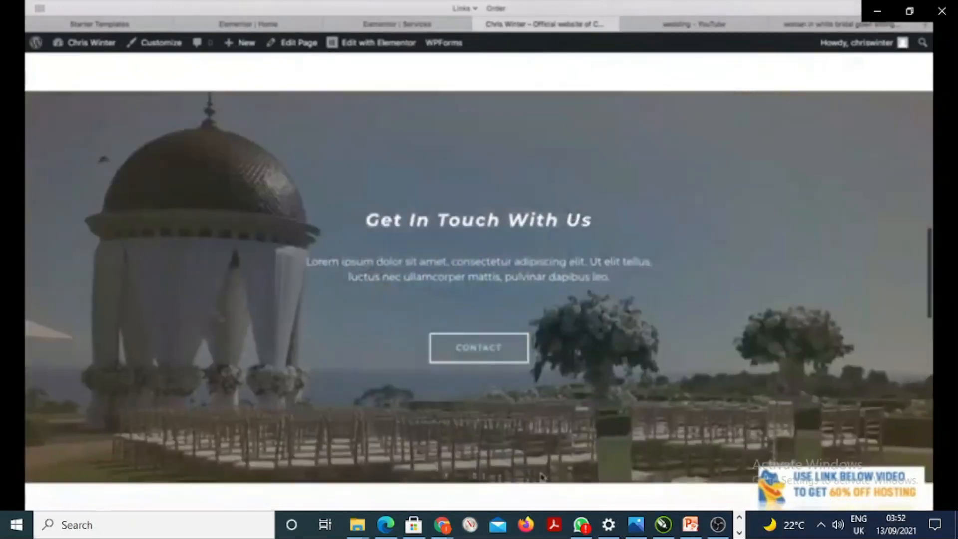
pyautogui.scroll(-3, 542, 477)
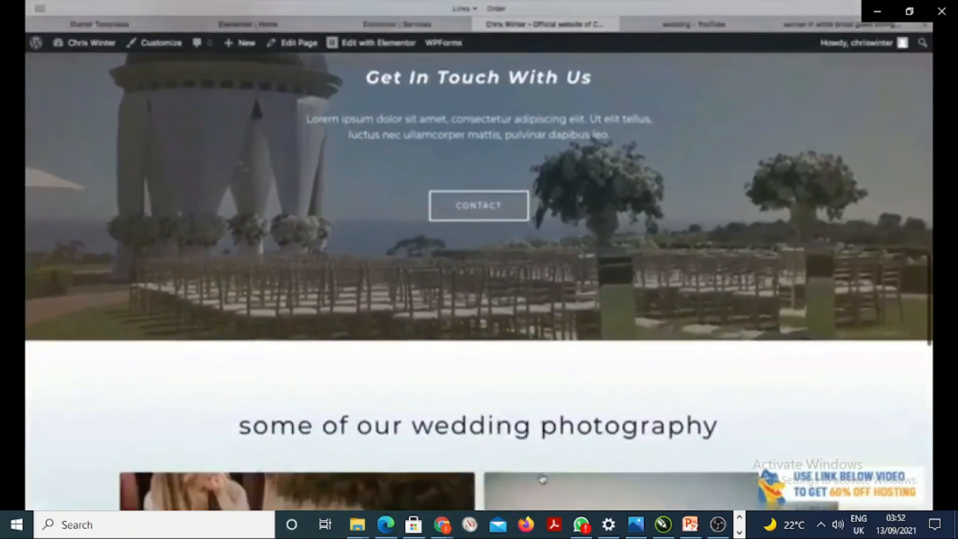
pyautogui.scroll(-8, 543, 480)
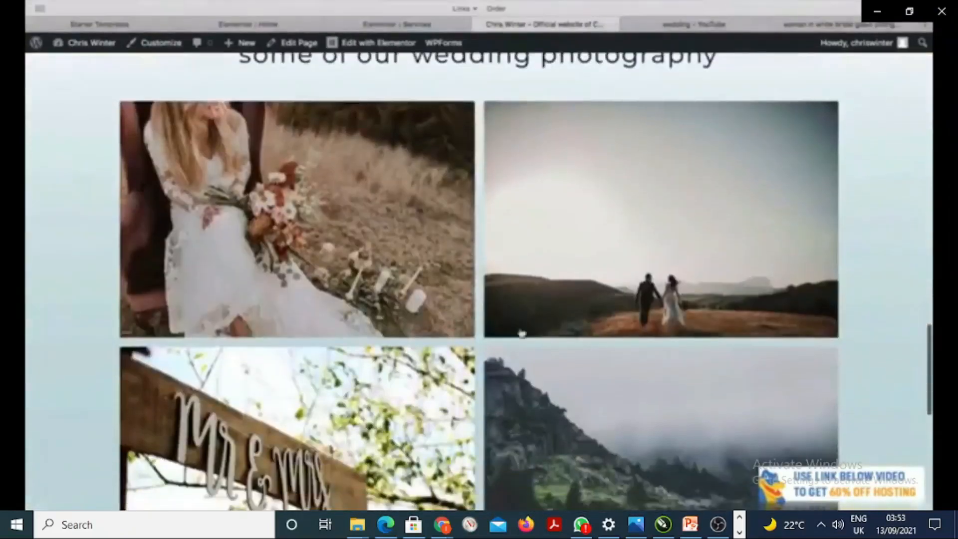
pyautogui.scroll(-2, 524, 294)
pyautogui.scroll(2, 524, 293)
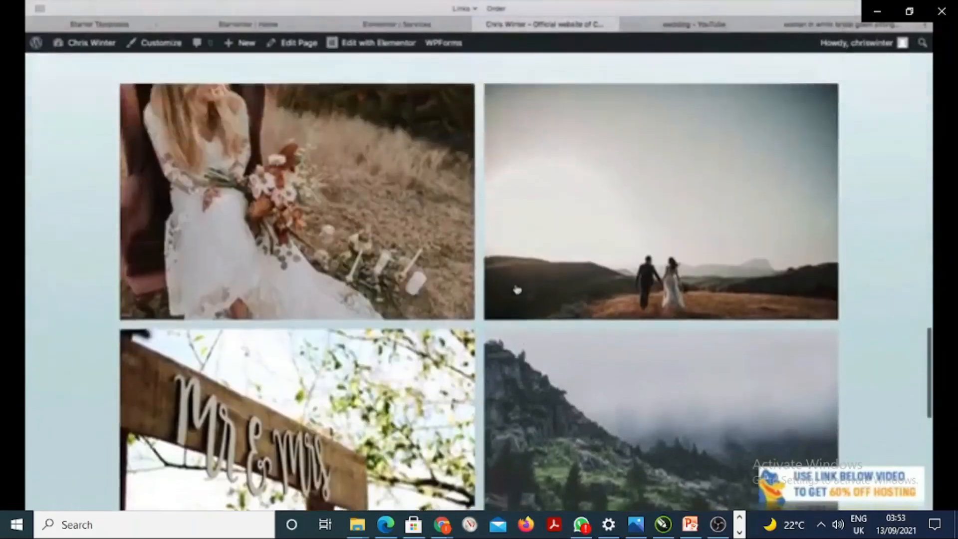
# Browse the gallery lightbox to the Mr & Mrs sign photo, then return to the page top.
pyautogui.click(420, 247)
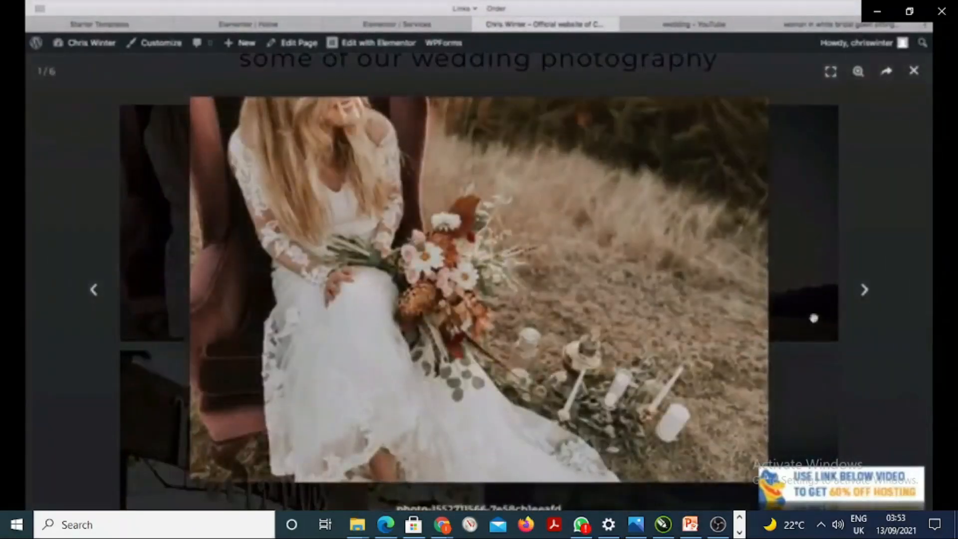
pyautogui.click(863, 289)
pyautogui.click(863, 289)
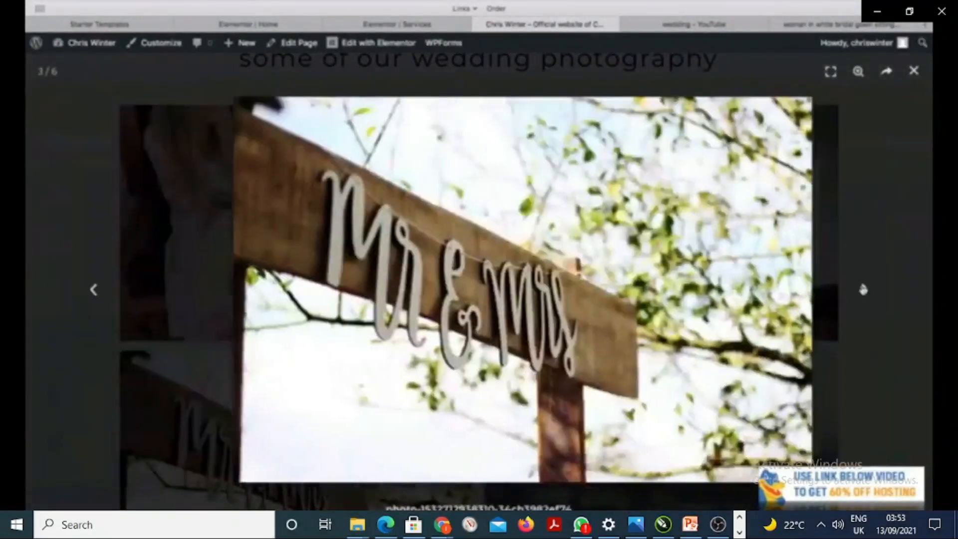
pyautogui.click(915, 73)
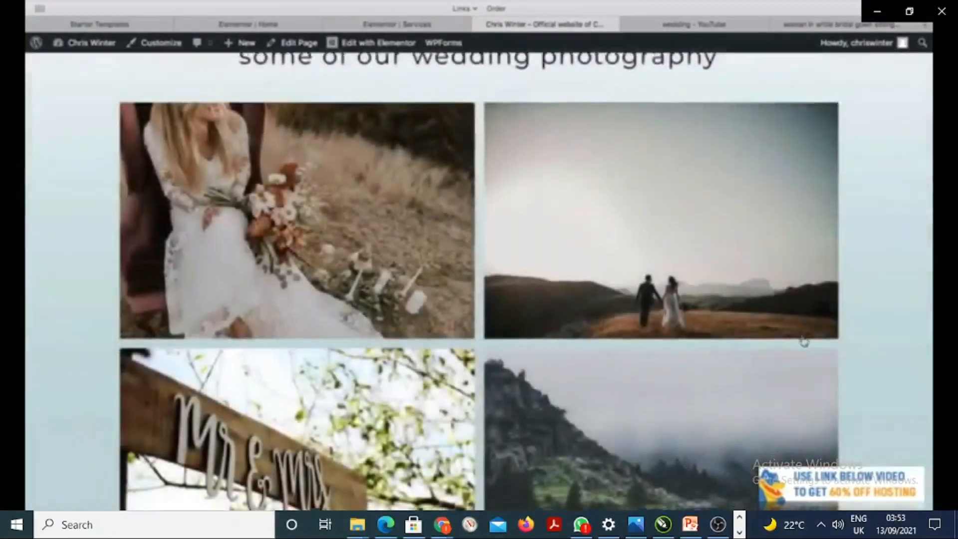
pyautogui.scroll(-6, 802, 338)
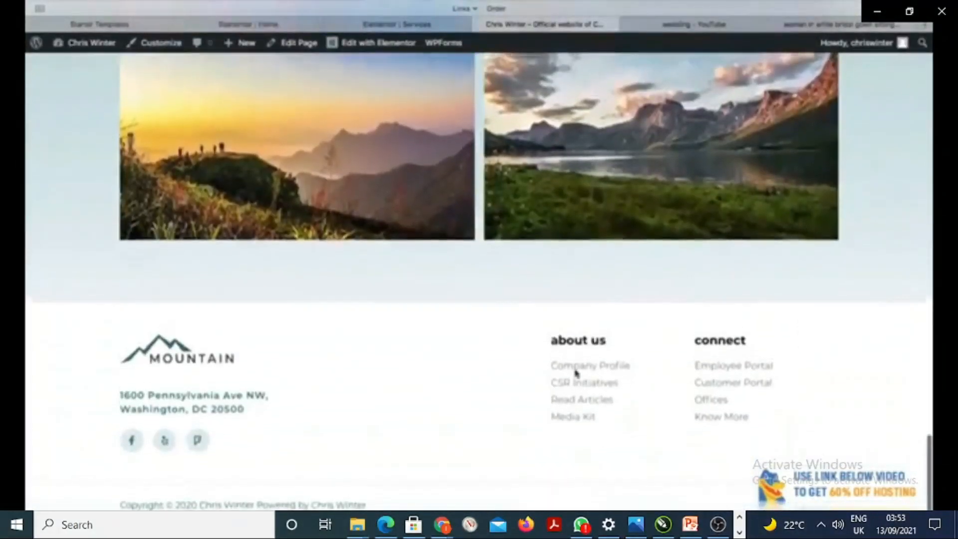
pyautogui.scroll(15, 753, 354)
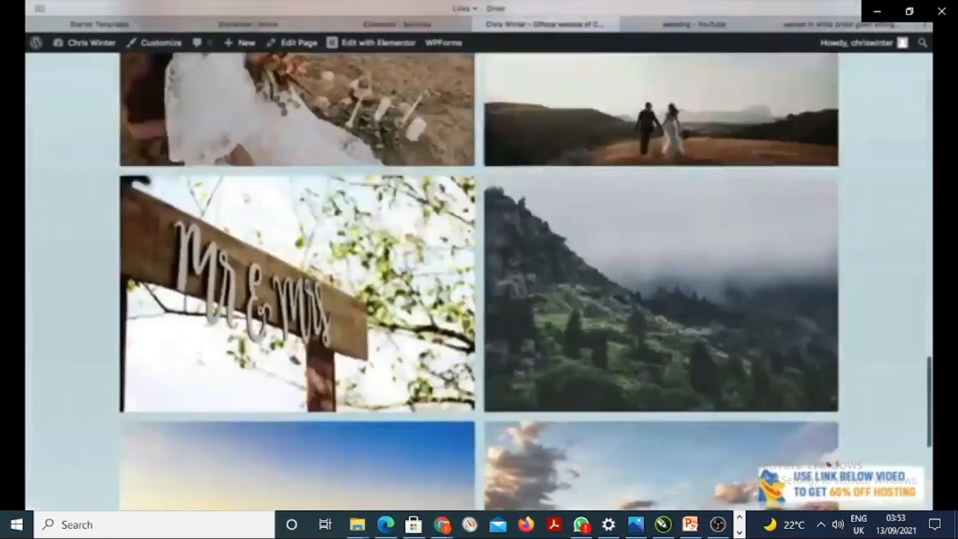
pyautogui.scroll(2, 748, 354)
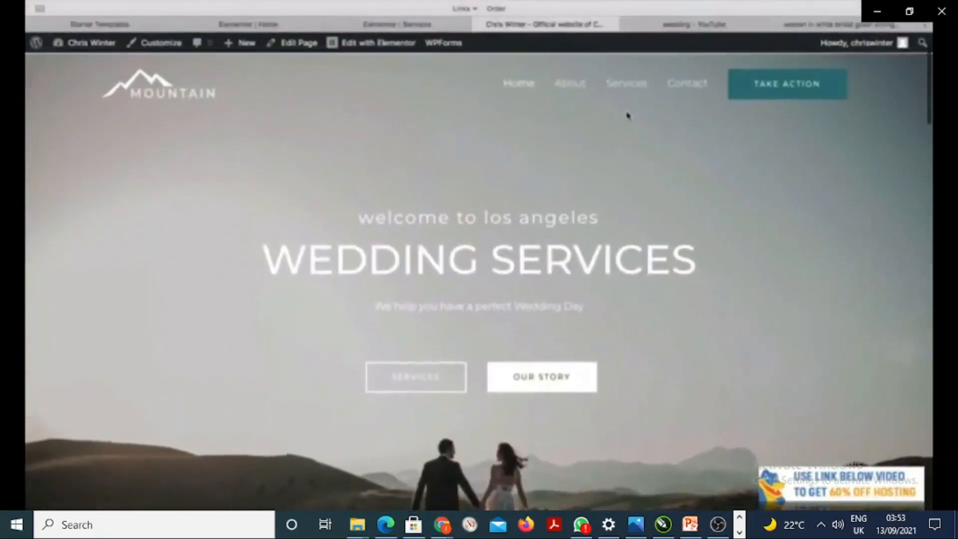
# Review the live Services page with the browser resized to half width.
pyautogui.click(619, 81)
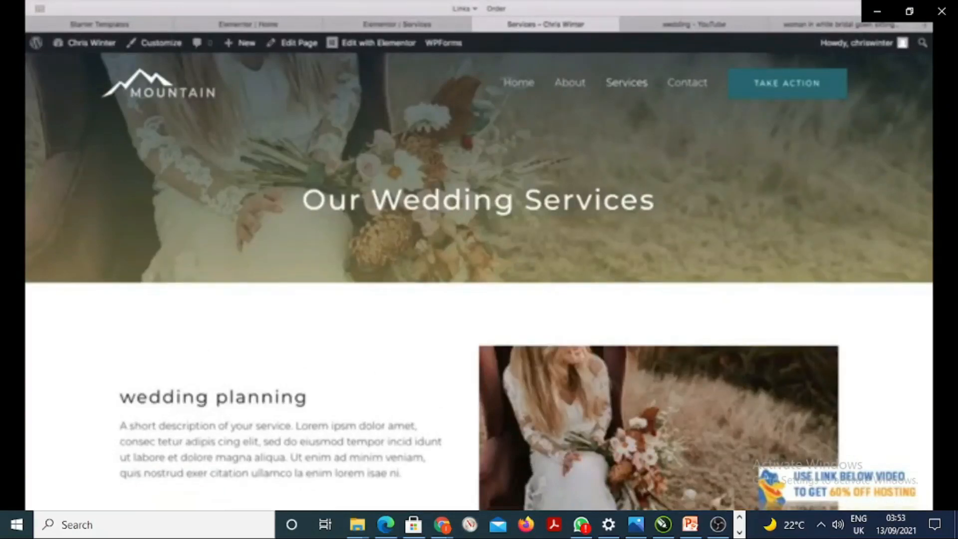
pyautogui.scroll(-8, 478, 334)
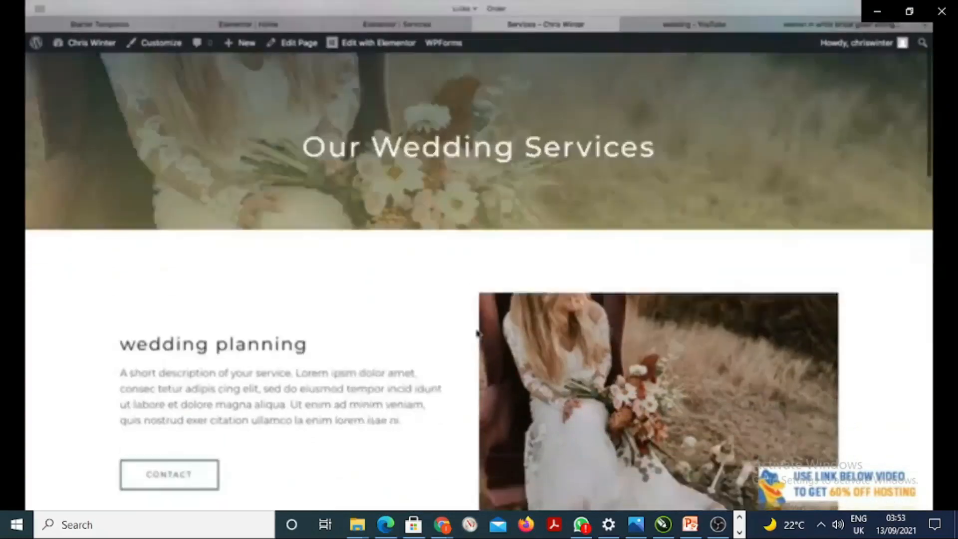
pyautogui.scroll(-3, 480, 247)
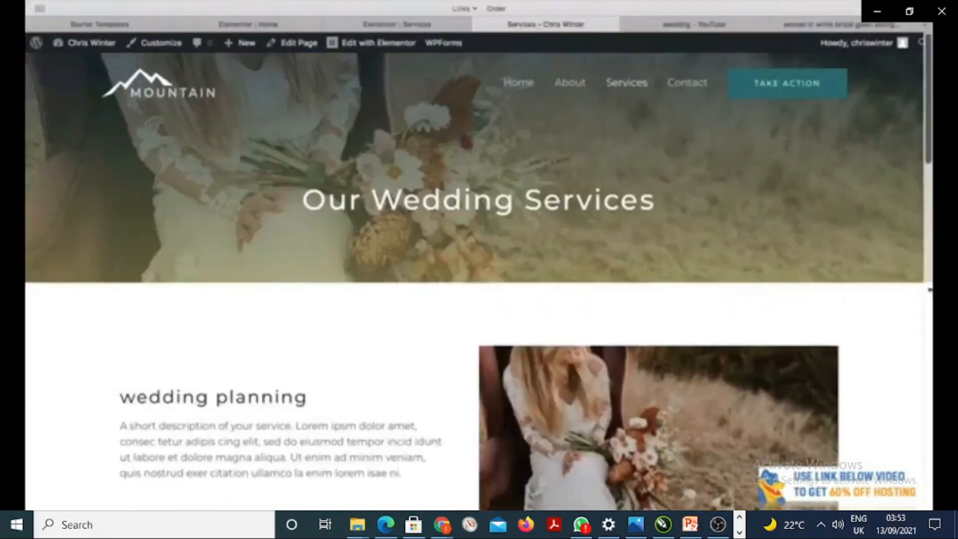
pyautogui.moveTo(930, 296); pyautogui.dragTo(322, 296)
pyautogui.scroll(-10, 241, 268)
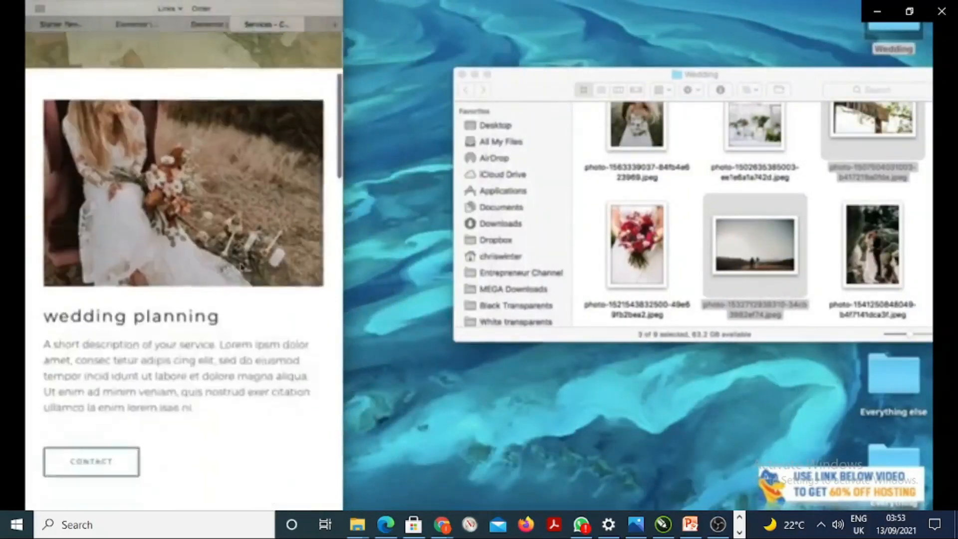
pyautogui.scroll(10, 241, 268)
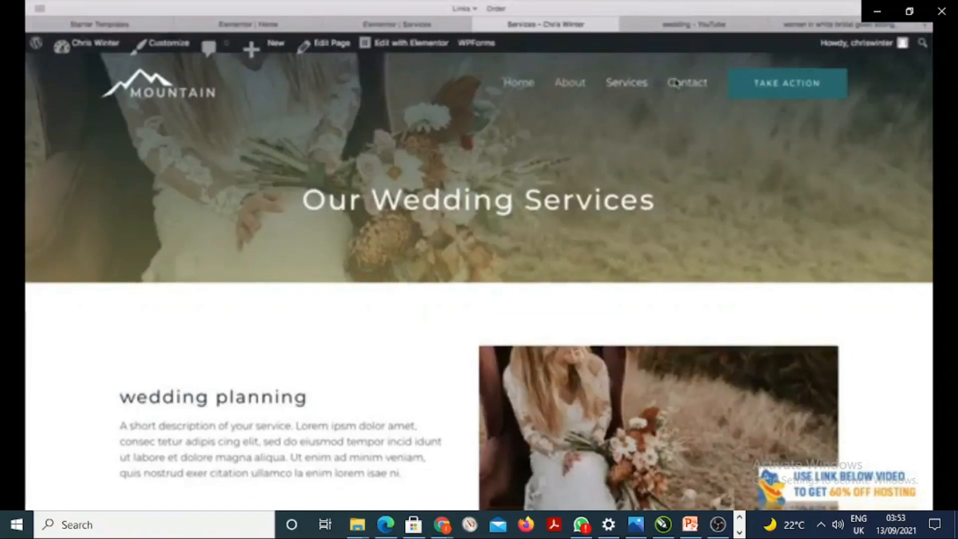
# Check the live Contact page's Los Angeles map, then go back to the Elementor editor tabs.
pyautogui.click(670, 84)
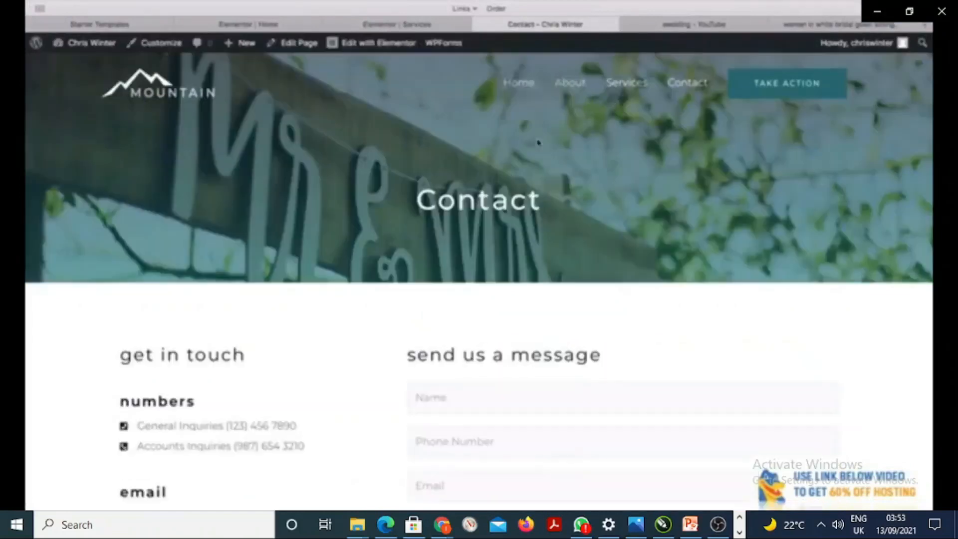
pyautogui.scroll(-13, 605, 253)
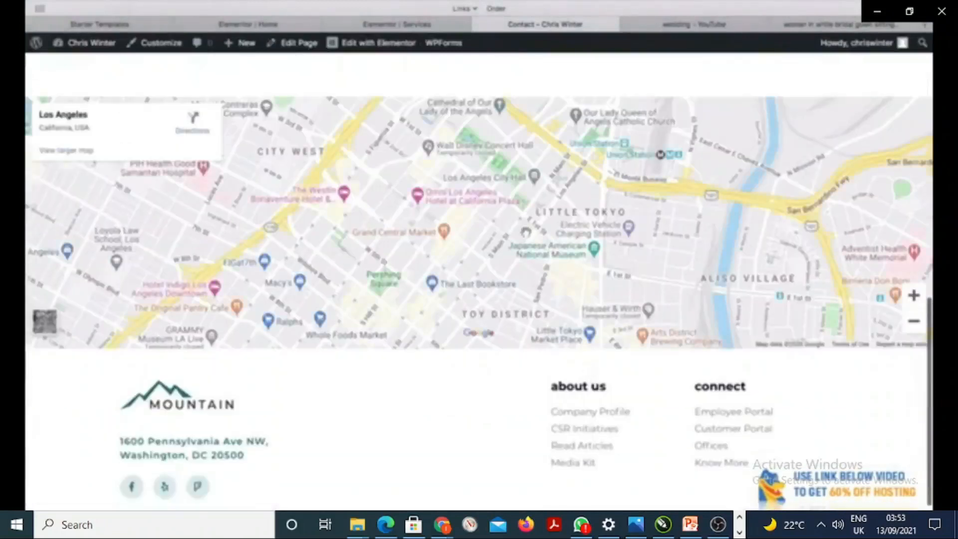
pyautogui.moveTo(503, 226); pyautogui.dragTo(473, 245)
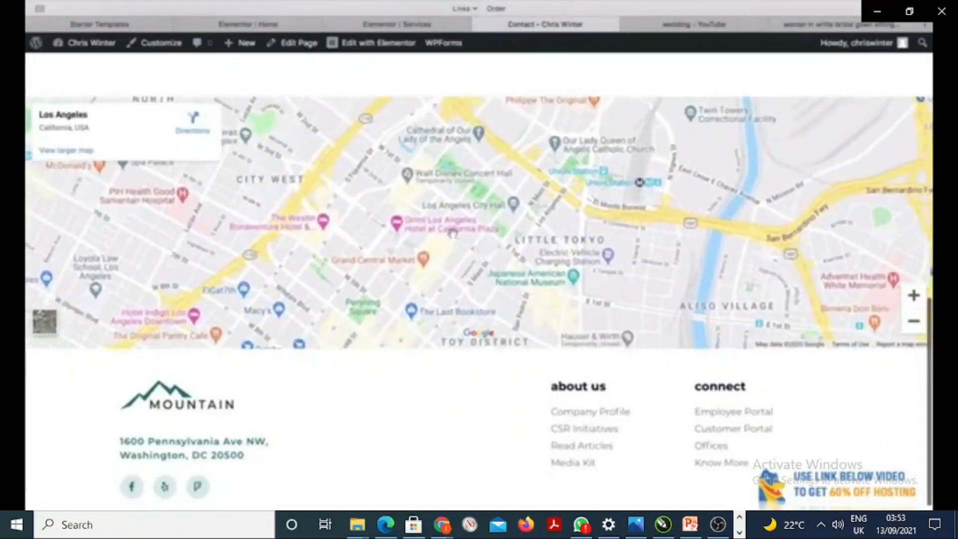
pyautogui.moveTo(571, 208); pyautogui.dragTo(569, 233)
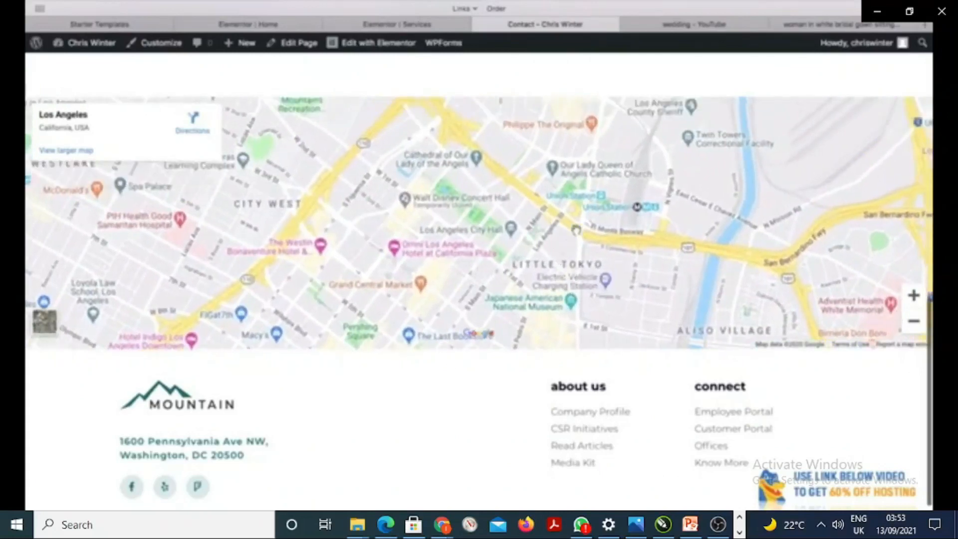
pyautogui.scroll(10, 545, 112)
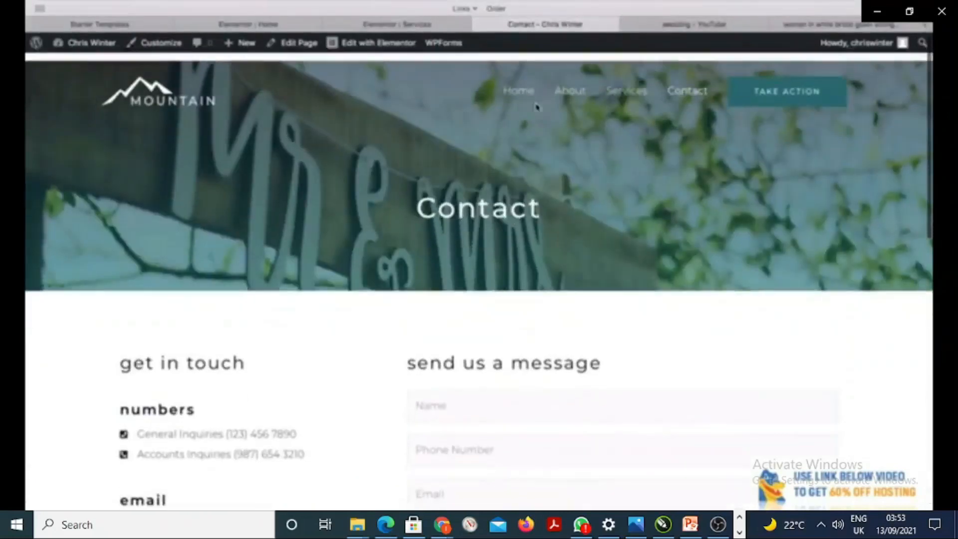
pyautogui.click(419, 25)
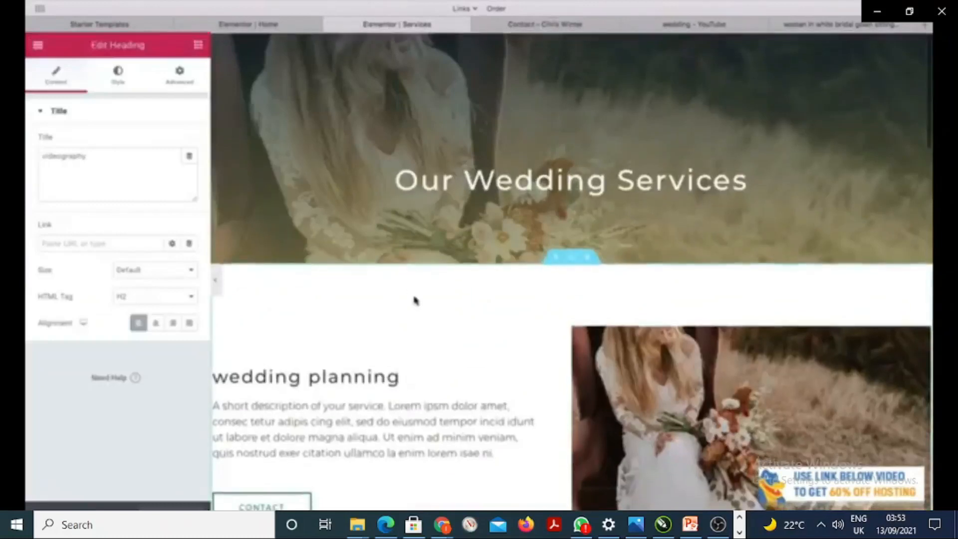
pyautogui.click(265, 29)
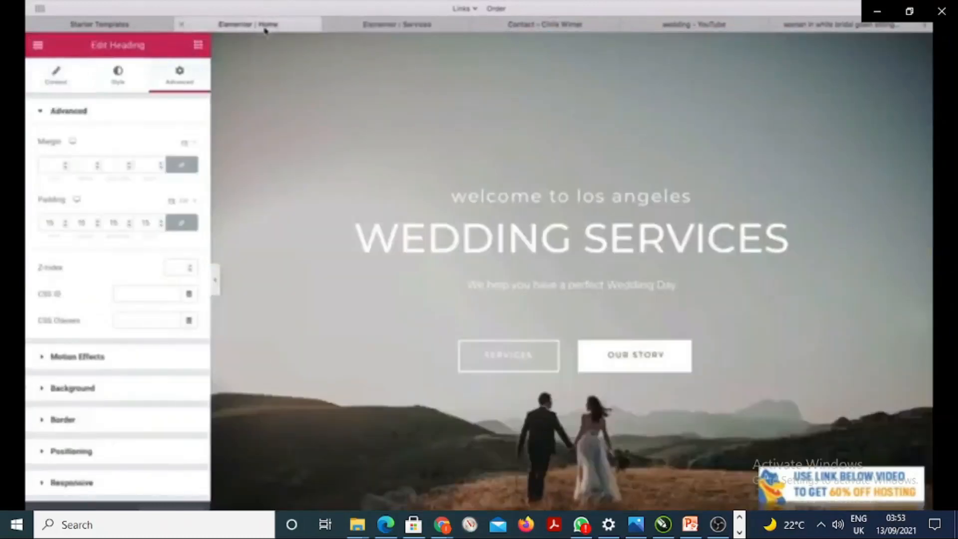